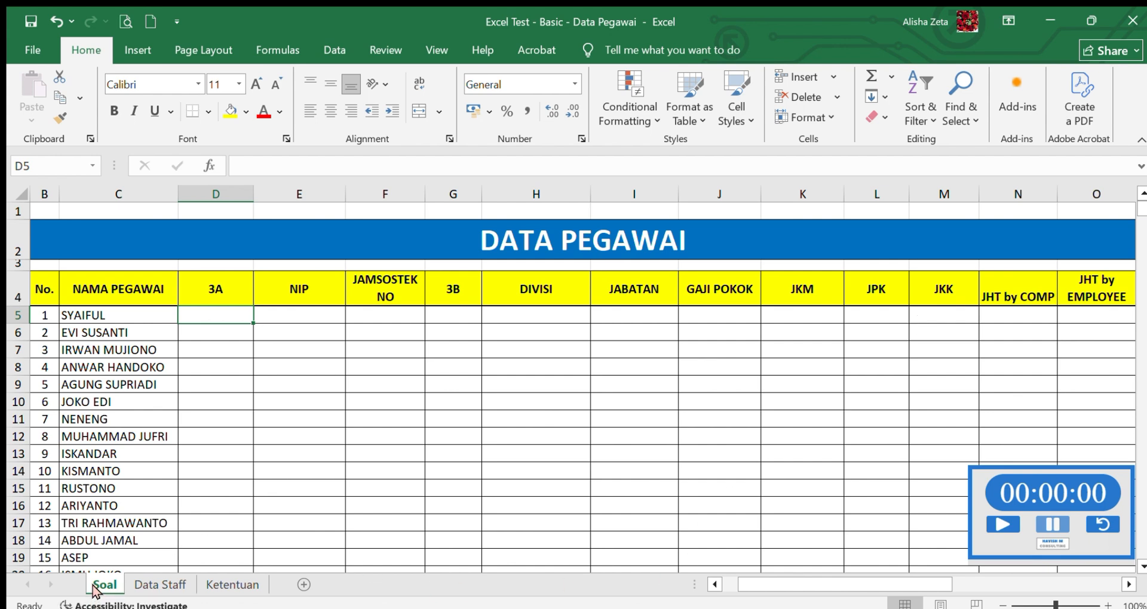
- Review the Data Staff and Ketentuan sheets, and start the stopwatch on the Soal sheet
{"action": "left_click", "coordinate": [179, 585]}
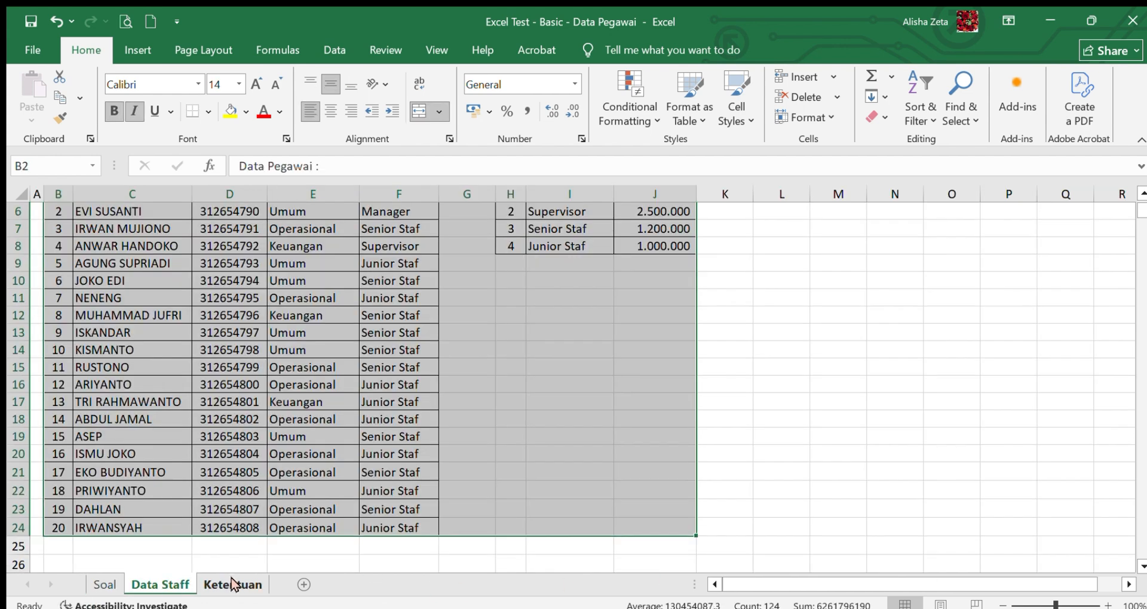
{"action": "left_click", "coordinate": [232, 585]}
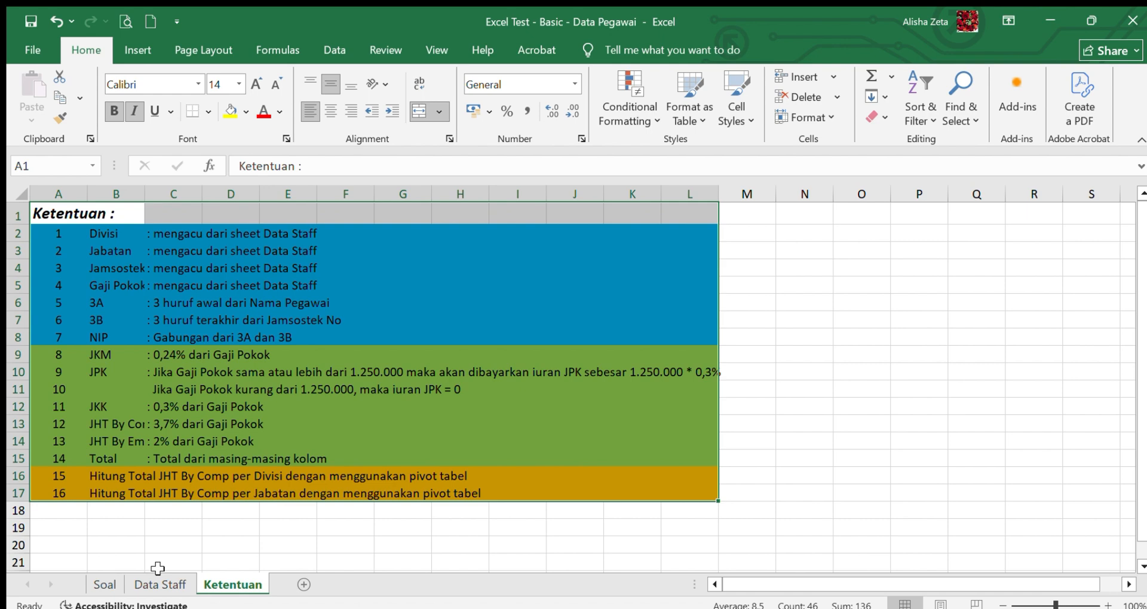
{"action": "left_click", "coordinate": [101, 584]}
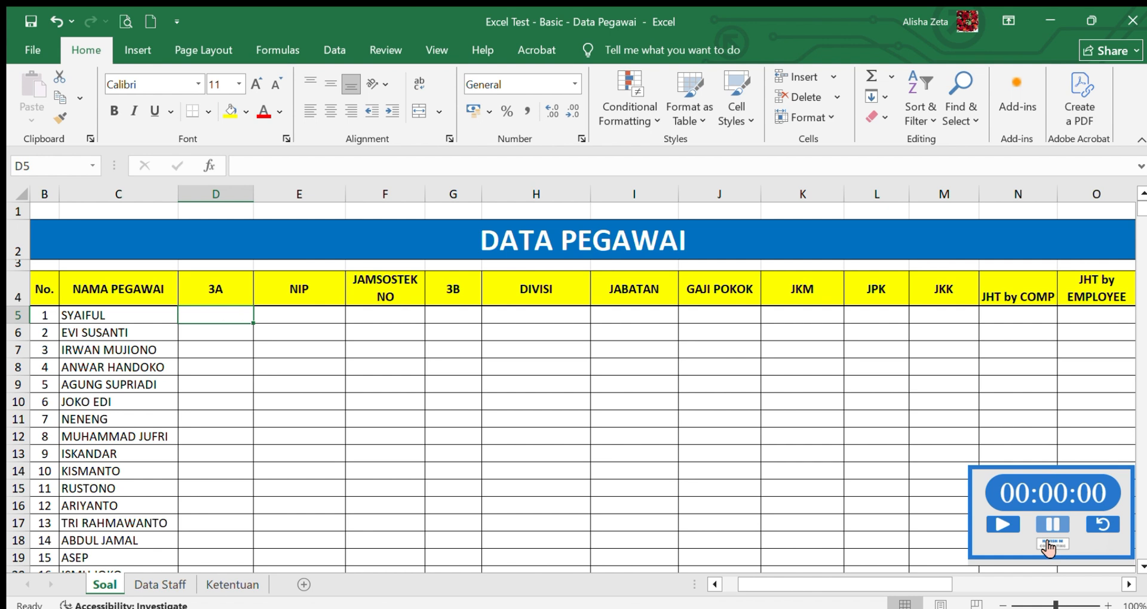
{"action": "left_click", "coordinate": [1008, 525]}
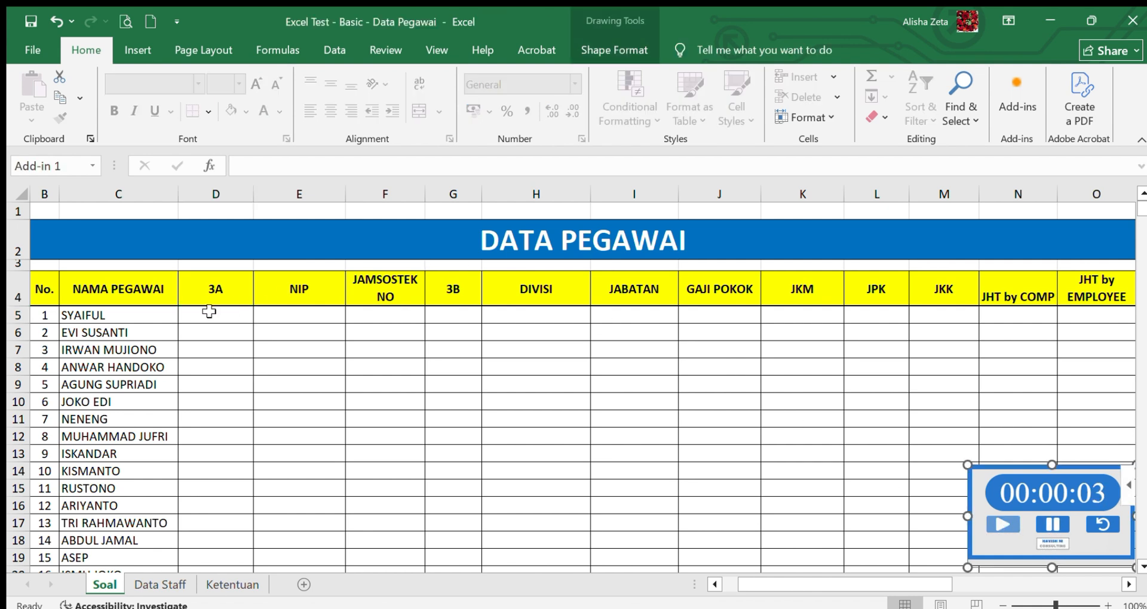
- Examine the source tables on the Data Staff sheet, the Ketentuan rules and the reference tables below the Soal sheet's TOTAL row
{"action": "left_click", "coordinate": [387, 318]}
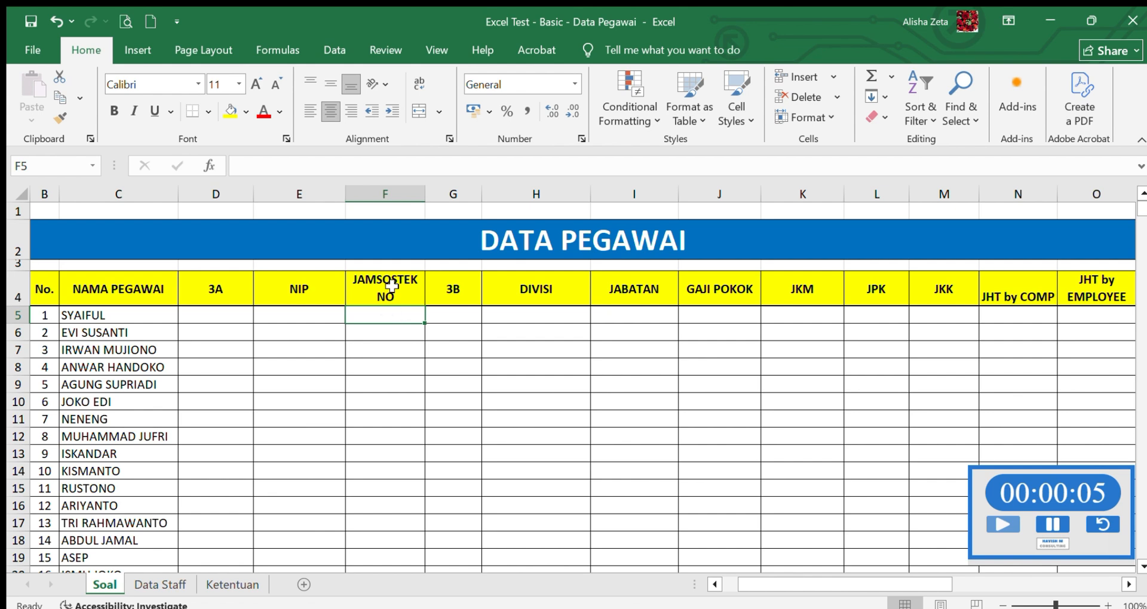
{"action": "left_click", "coordinate": [157, 586]}
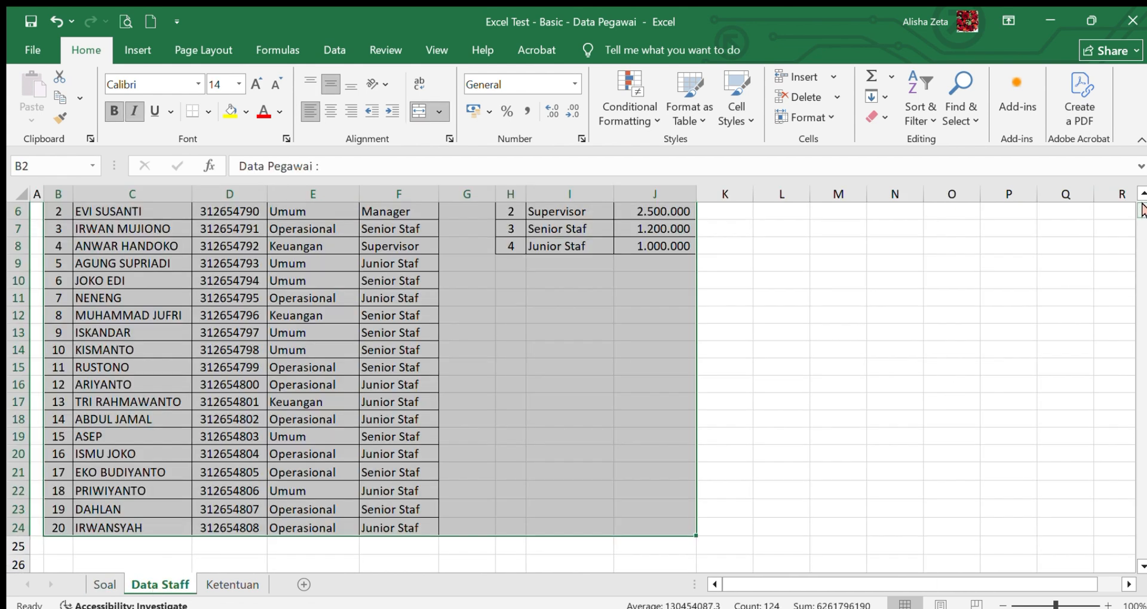
{"action": "left_click_drag", "start_coordinate": [1140, 224], "coordinate": [1141, 199]}
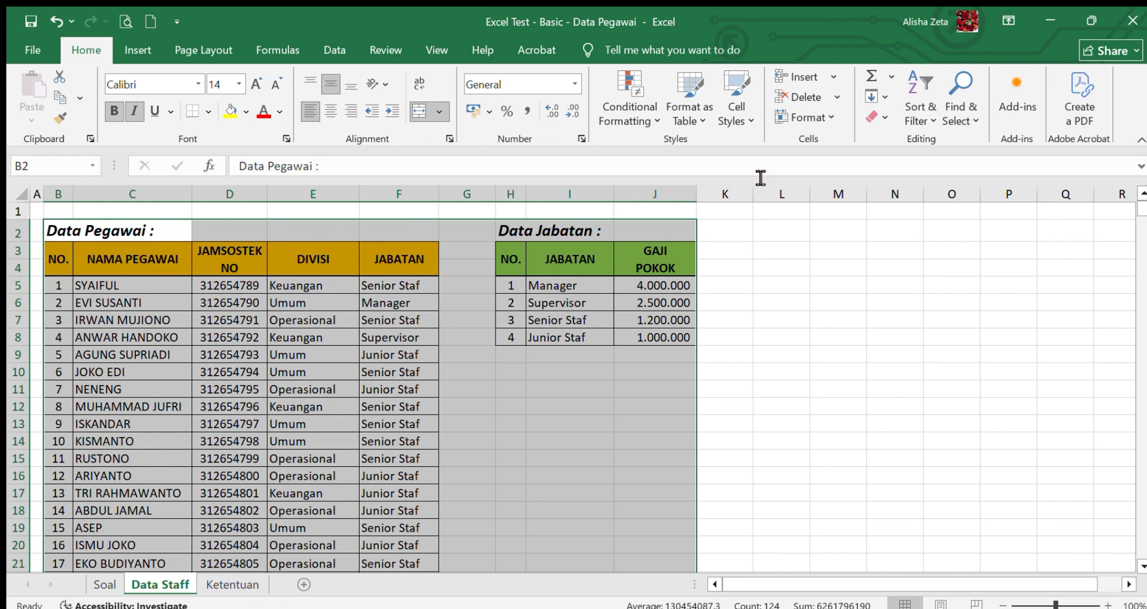
{"action": "left_click", "coordinate": [331, 302]}
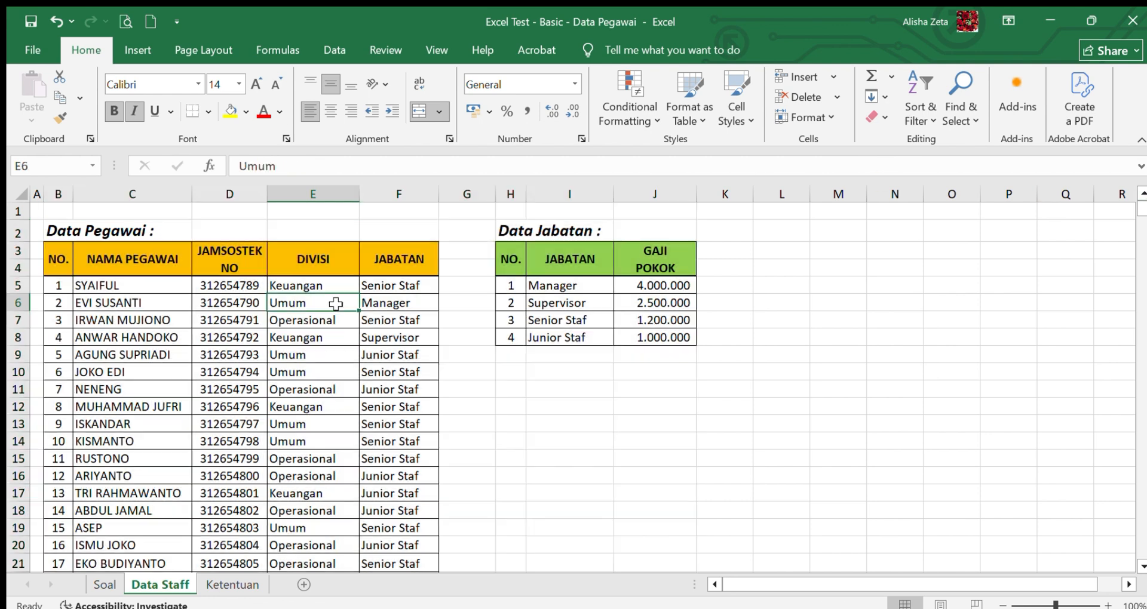
{"action": "left_click", "coordinate": [210, 588]}
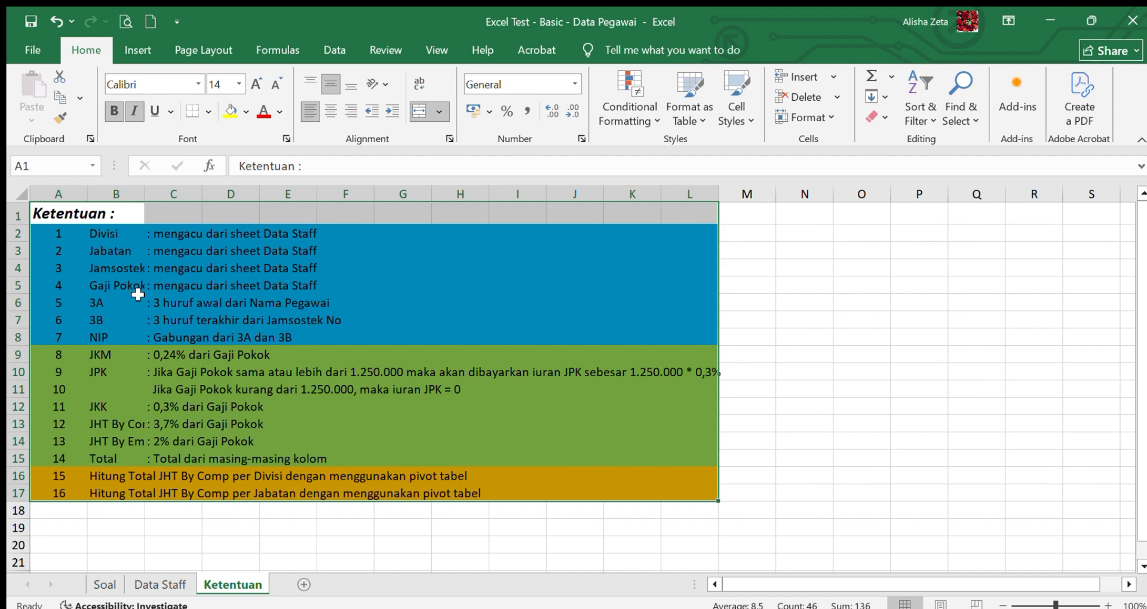
{"action": "left_click", "coordinate": [173, 588]}
{"action": "left_click", "coordinate": [105, 586]}
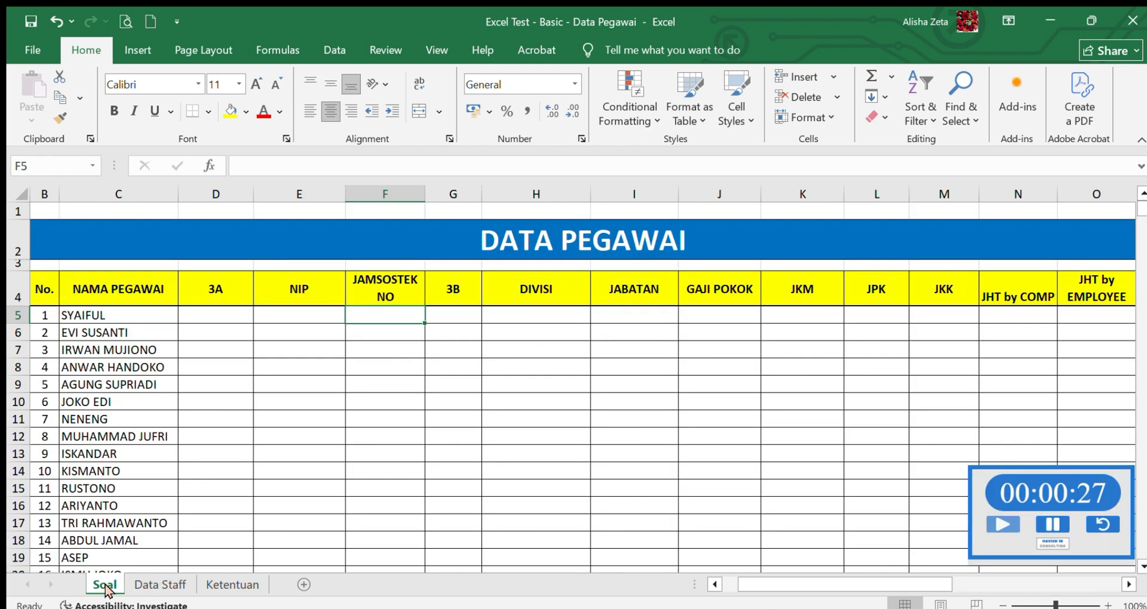
{"action": "mouse_move", "coordinate": [1143, 206]}
{"action": "left_mouse_down"}
{"action": "mouse_move", "coordinate": [1143, 233]}
{"action": "mouse_move", "coordinate": [1143, 213]}
{"action": "left_mouse_up"}
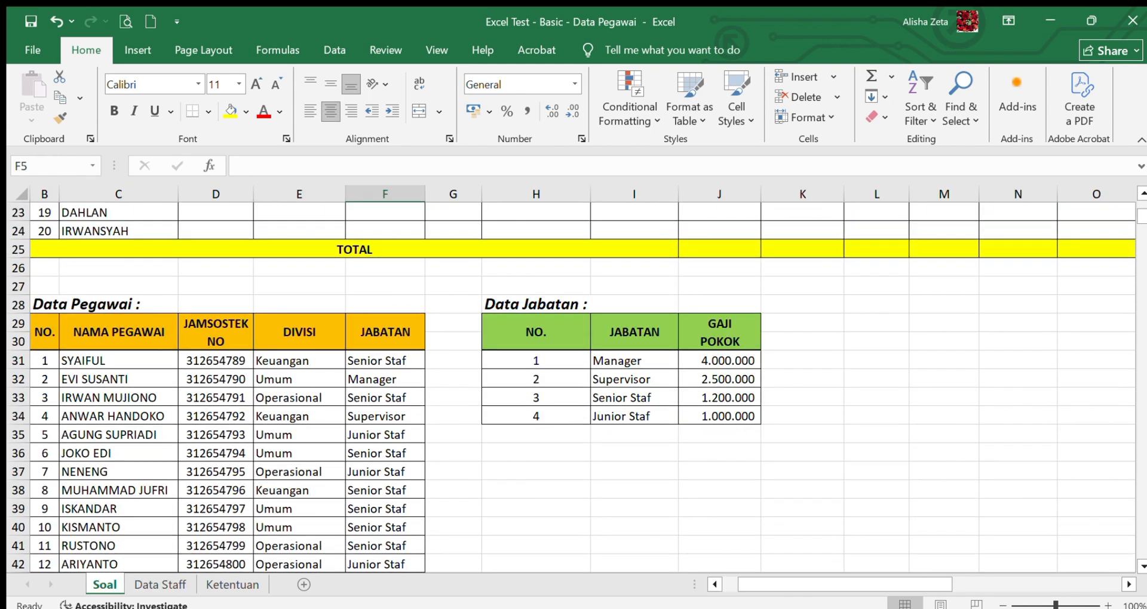
{"action": "left_click", "coordinate": [322, 235]}
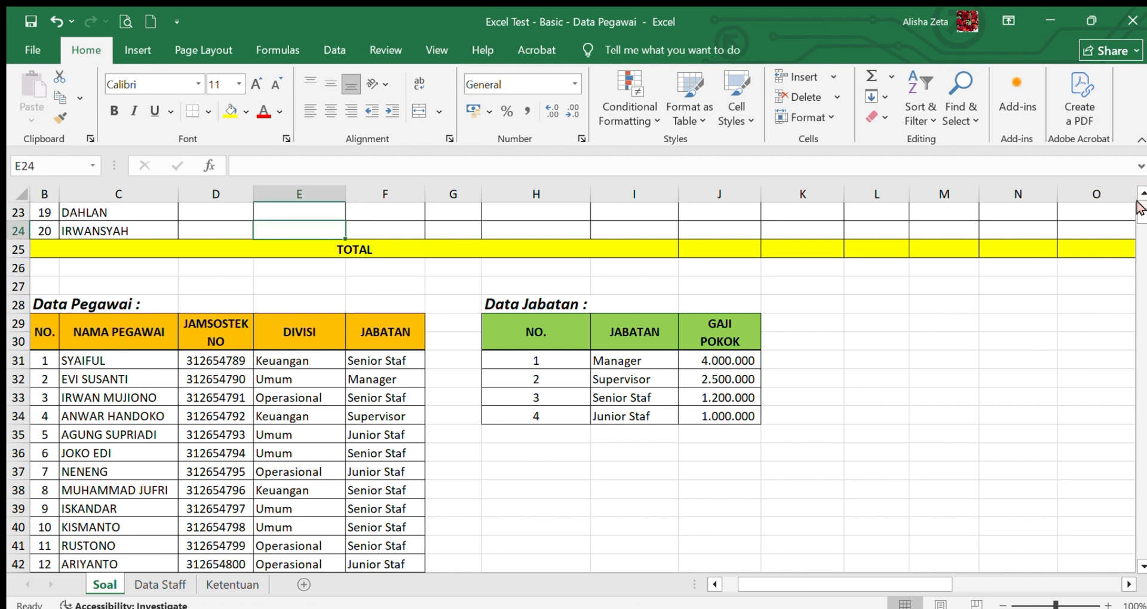
{"action": "left_click_drag", "start_coordinate": [1142, 214], "coordinate": [1142, 203]}
- Enter =INDEX(C31:F50;1;2) in cell F5 to look up the first employee's Jamsostek number
{"action": "left_click", "coordinate": [376, 317]}
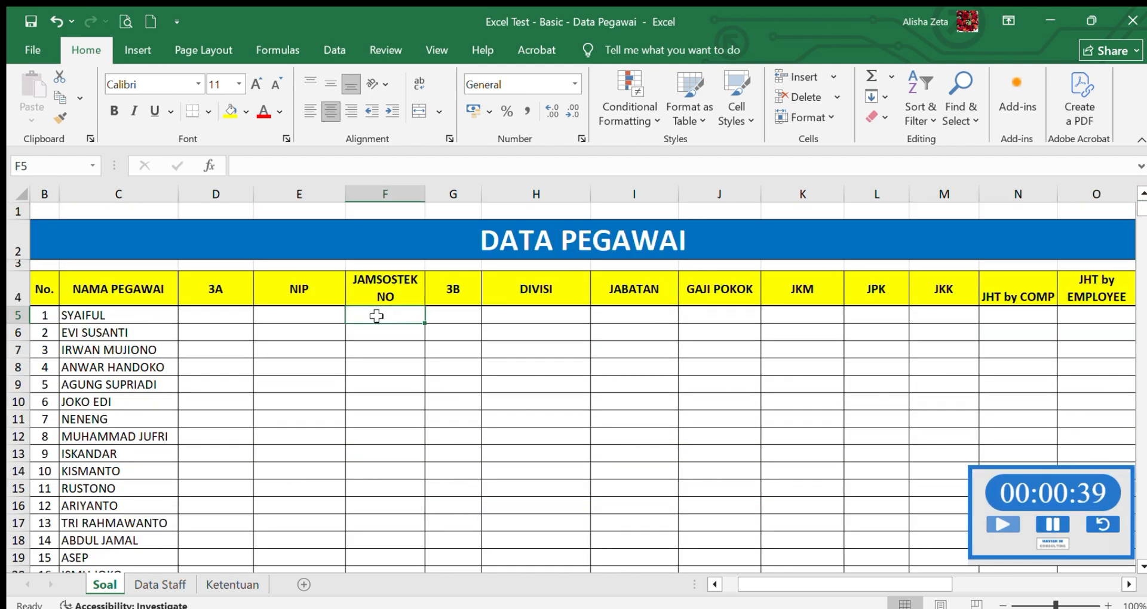
{"action": "type", "text": "="}
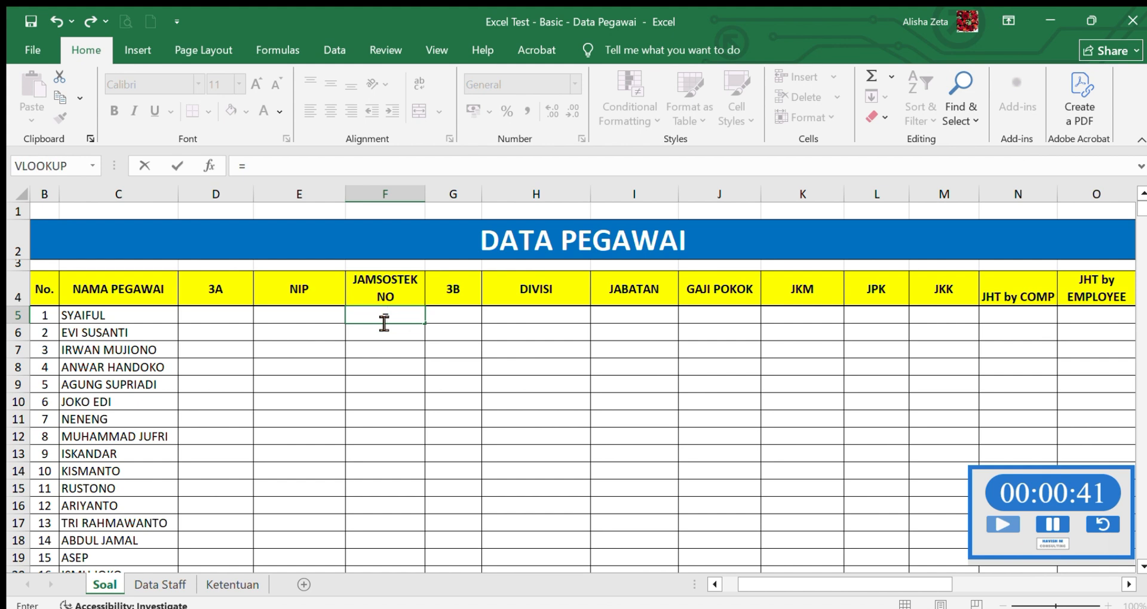
{"action": "type", "text": "INDEX("}
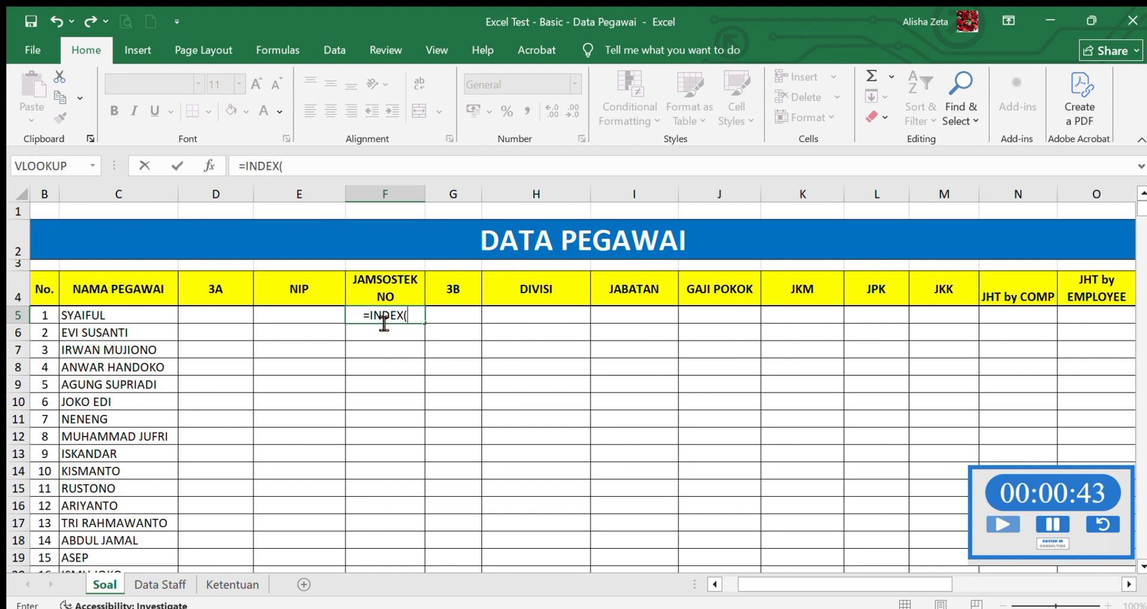
{"action": "left_click_drag", "start_coordinate": [1142, 206], "coordinate": [1142, 217]}
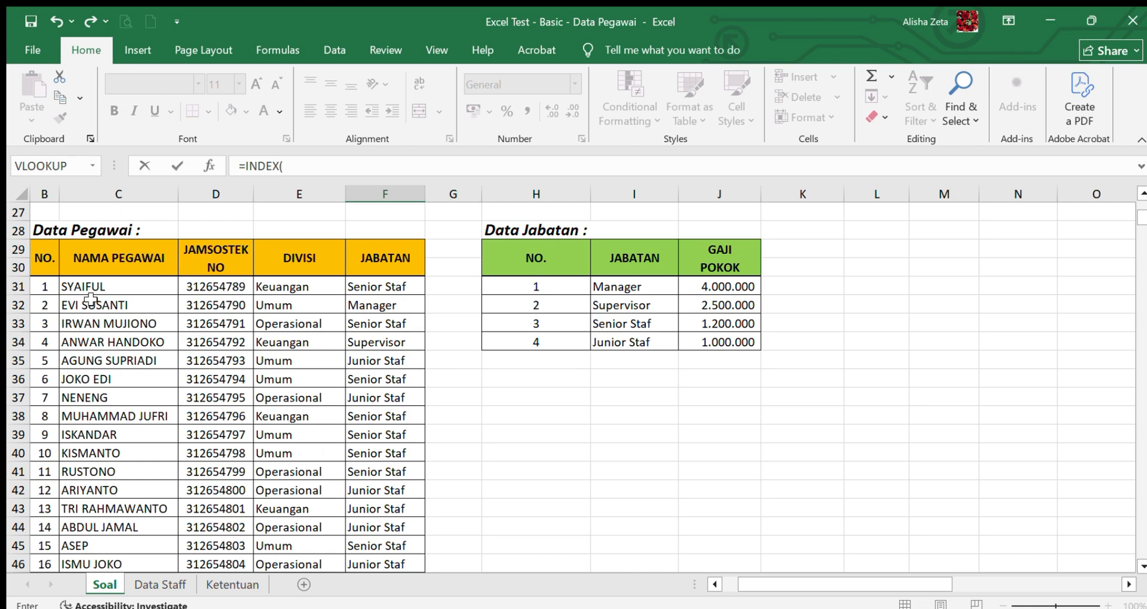
{"action": "left_click_drag", "start_coordinate": [119, 286], "coordinate": [384, 525]}
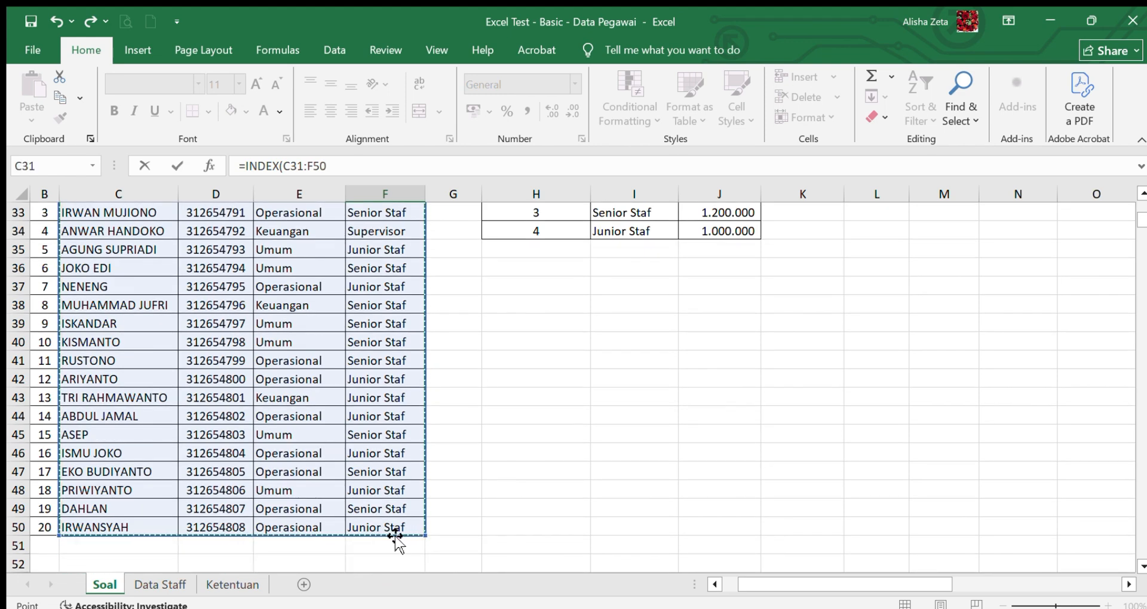
{"action": "type", "text": ";"}
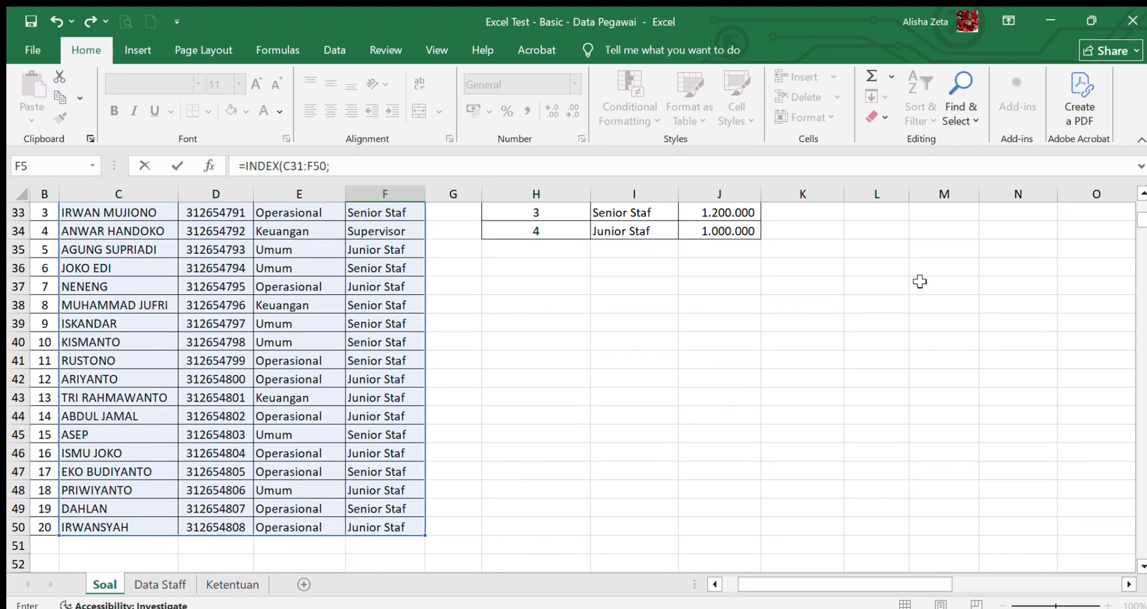
{"action": "left_click", "coordinate": [1142, 193]}
{"action": "left_click", "coordinate": [1142, 193]}
{"action": "left_click", "coordinate": [1142, 193]}
{"action": "left_click", "coordinate": [1141, 193]}
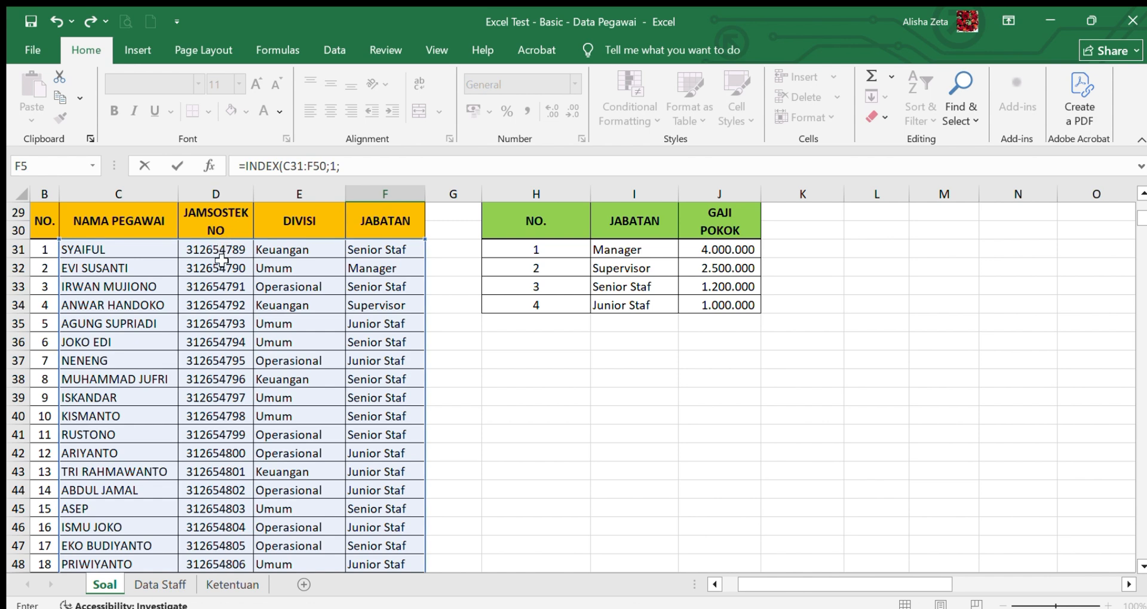
{"action": "key", "text": "Return"}
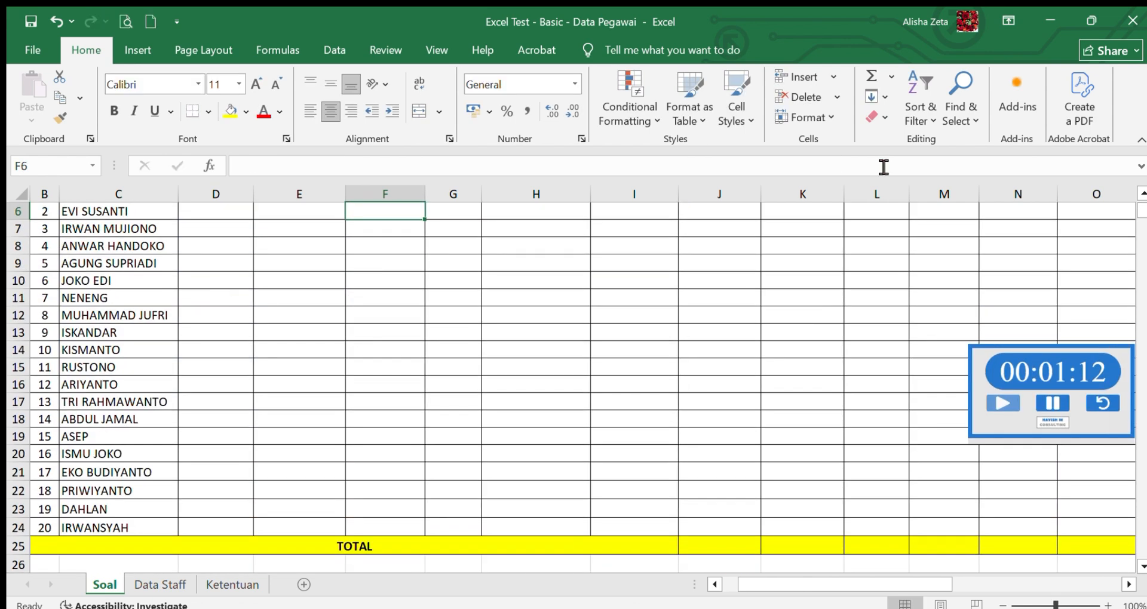
- Fill the Jamsostek number formula from F5 down through F24 for all employees
{"action": "left_click", "coordinate": [1142, 194]}
{"action": "left_click", "coordinate": [1141, 194]}
{"action": "left_click", "coordinate": [1142, 195]}
{"action": "left_click", "coordinate": [1142, 194]}
{"action": "left_click", "coordinate": [1141, 194]}
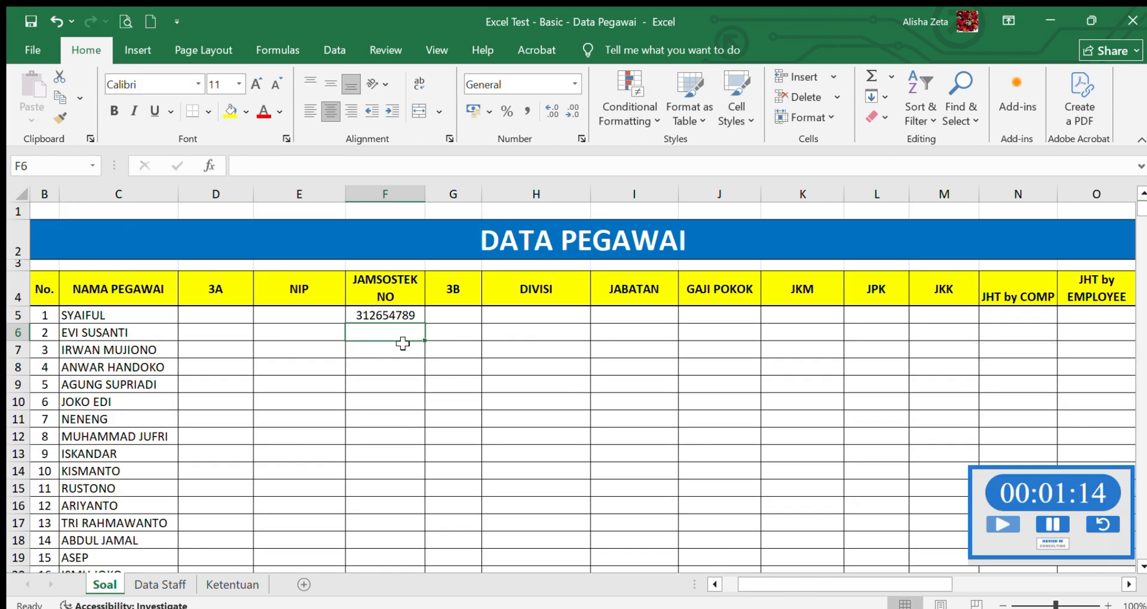
{"action": "left_click", "coordinate": [395, 317]}
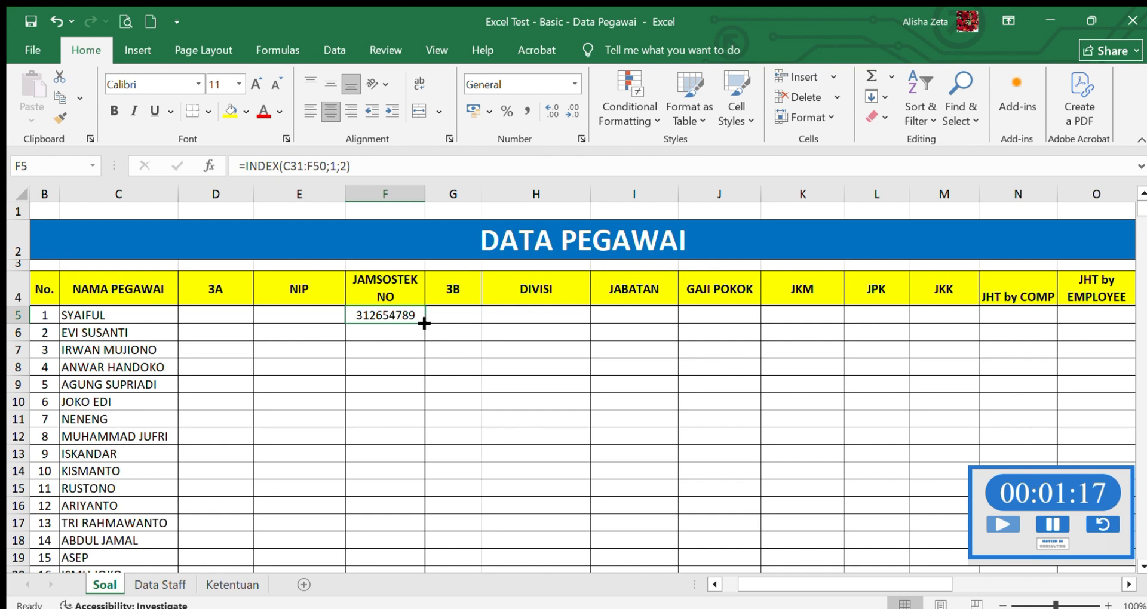
{"action": "left_click_drag", "start_coordinate": [424, 323], "coordinate": [409, 555]}
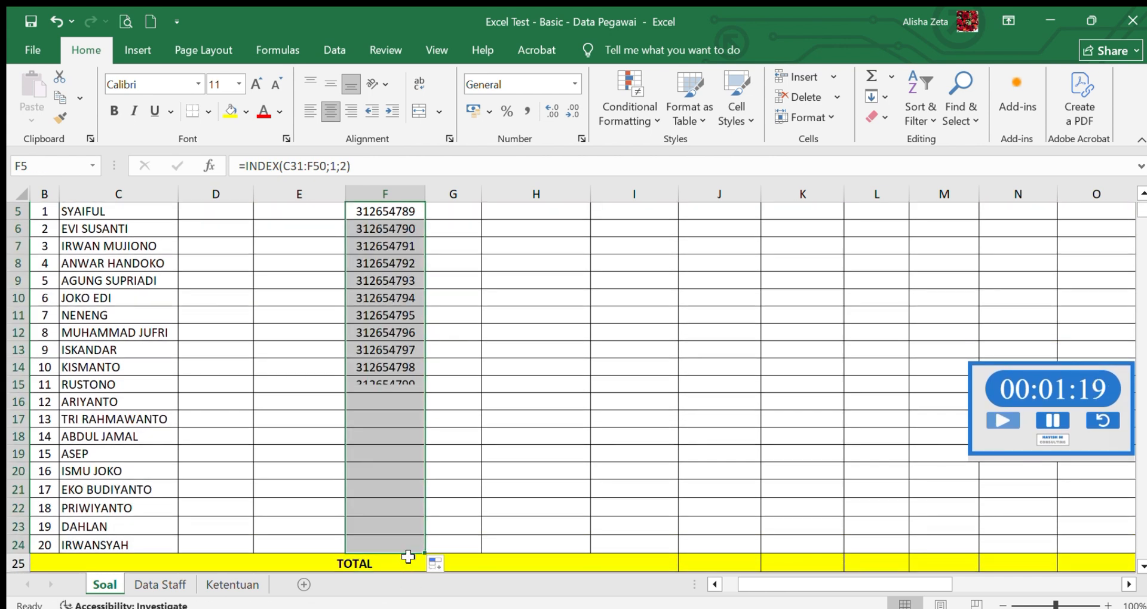
{"action": "scroll", "coordinate": [1141, 200], "scroll_direction": "up", "scroll_amount": 2}
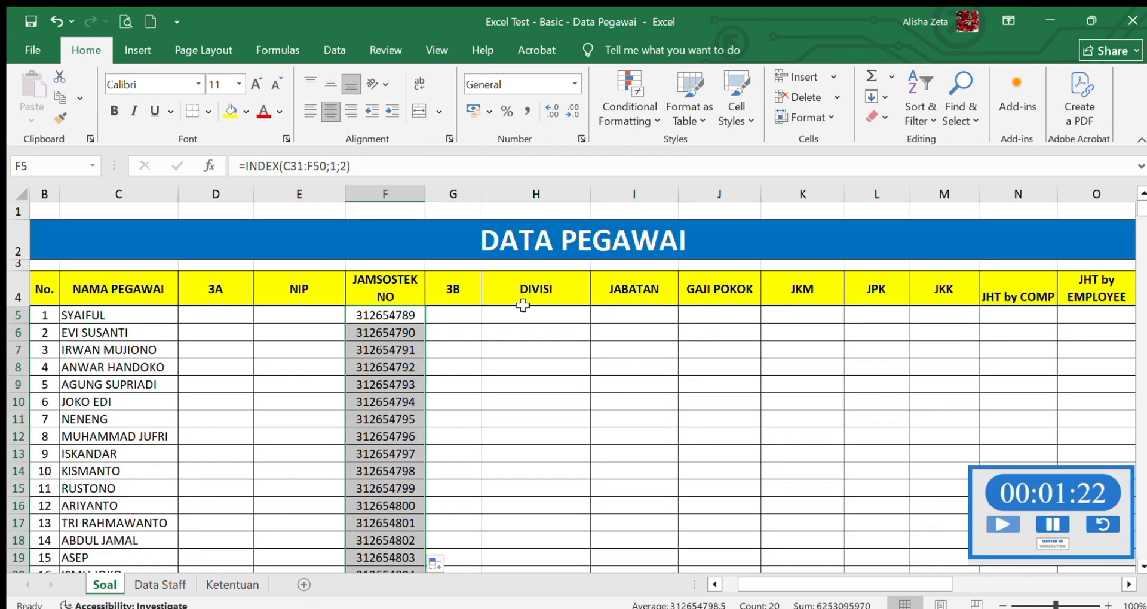
- Enter =INDEX(C31:F50;1;3) in cell H5 to look up the first employee's DIVISI
{"action": "left_click", "coordinate": [533, 314]}
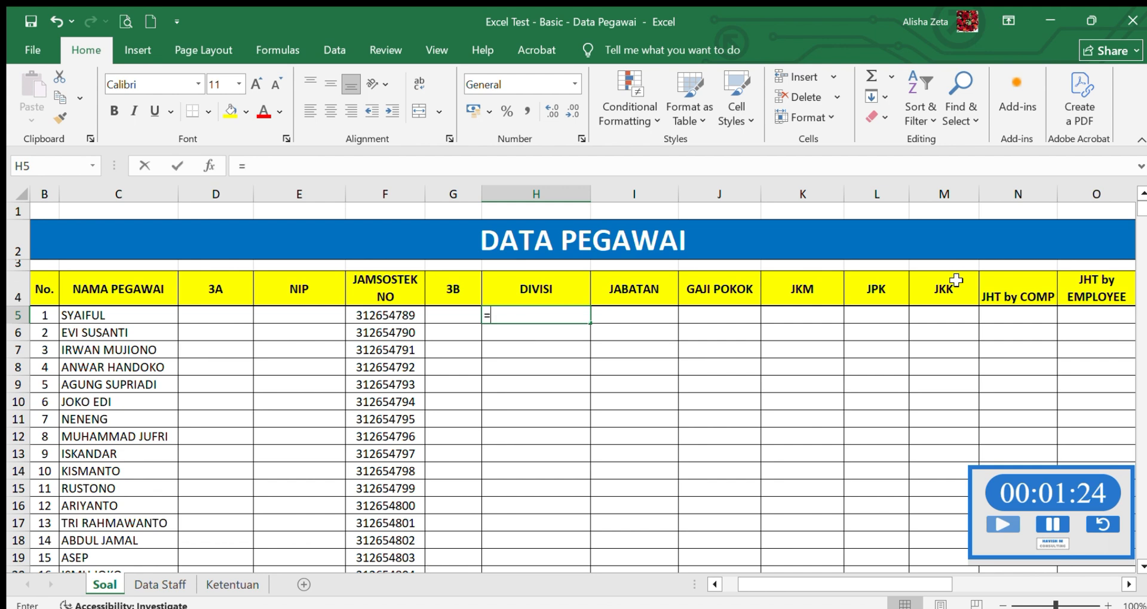
{"action": "type", "text": "=INDEX("}
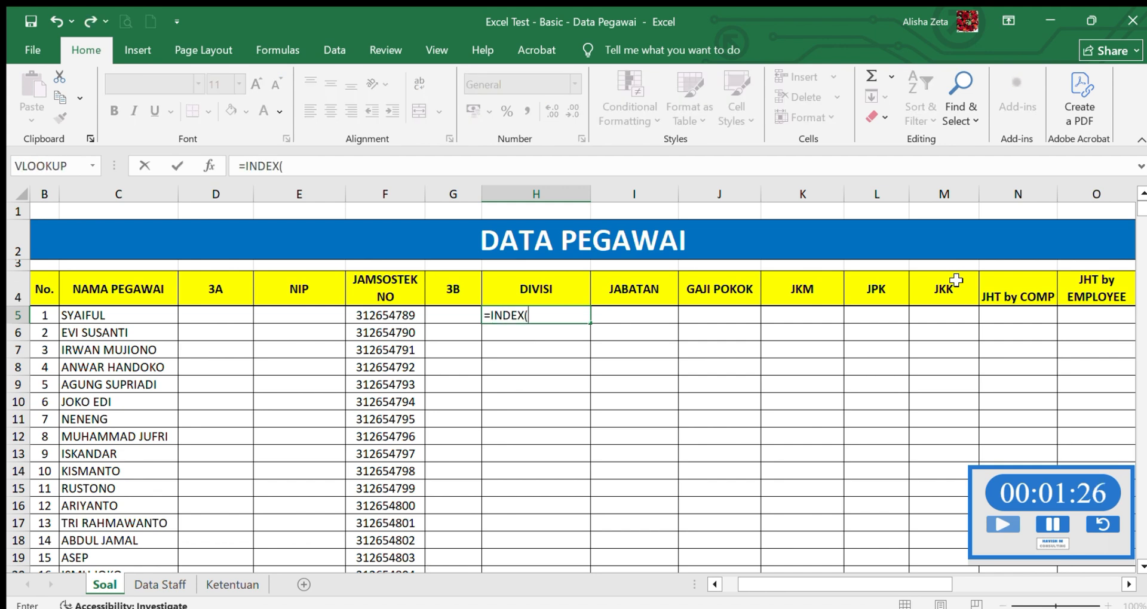
{"action": "mouse_move", "coordinate": [1141, 207]}
{"action": "left_mouse_down"}
{"action": "mouse_move", "coordinate": [1140, 242]}
{"action": "mouse_move", "coordinate": [1141, 217]}
{"action": "left_mouse_up"}
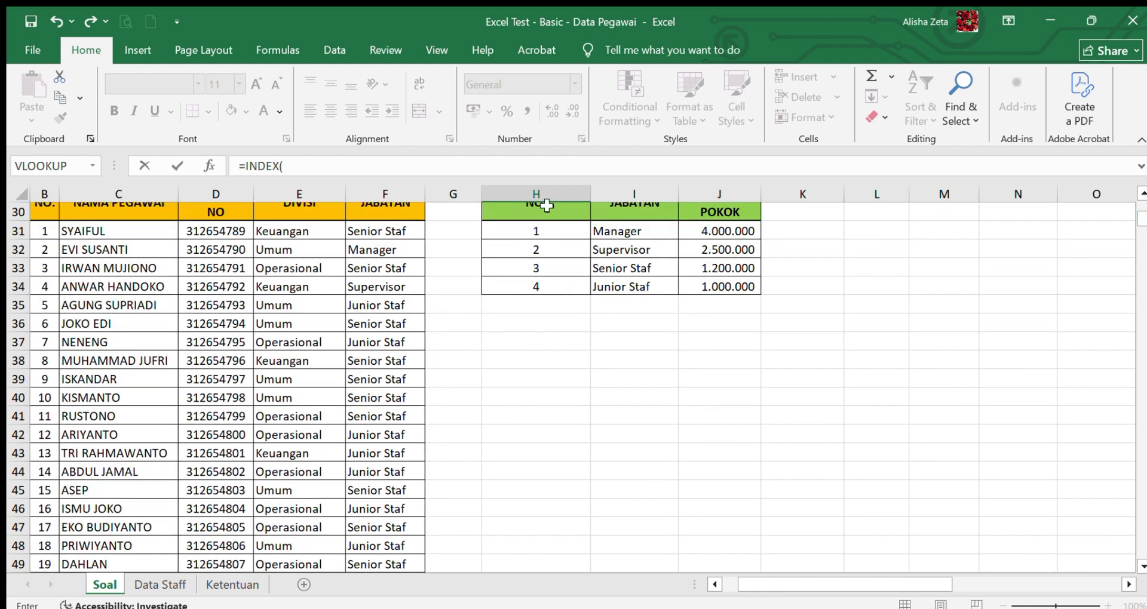
{"action": "left_click_drag", "start_coordinate": [95, 230], "coordinate": [394, 546]}
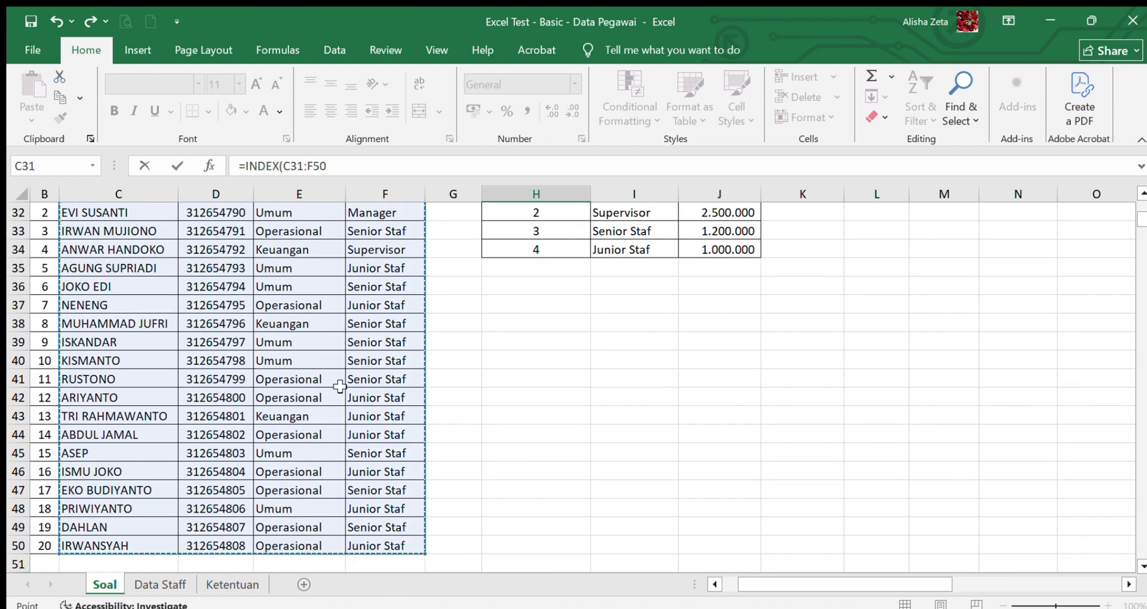
{"action": "type", "text": ";"}
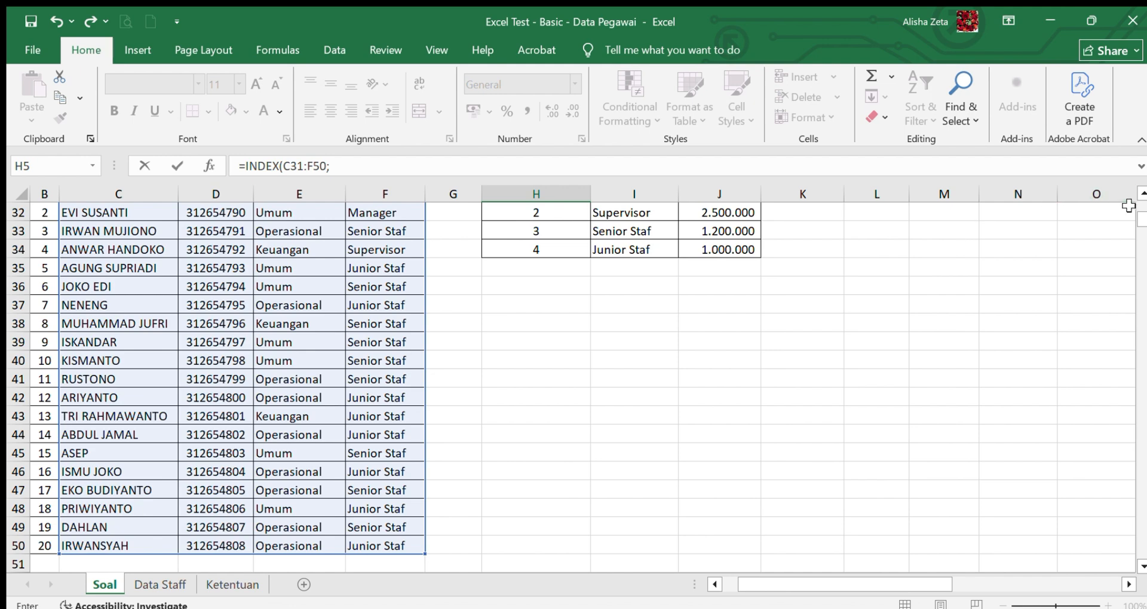
{"action": "left_click", "coordinate": [1142, 195]}
{"action": "left_click", "coordinate": [1142, 195]}
{"action": "left_click", "coordinate": [1142, 194]}
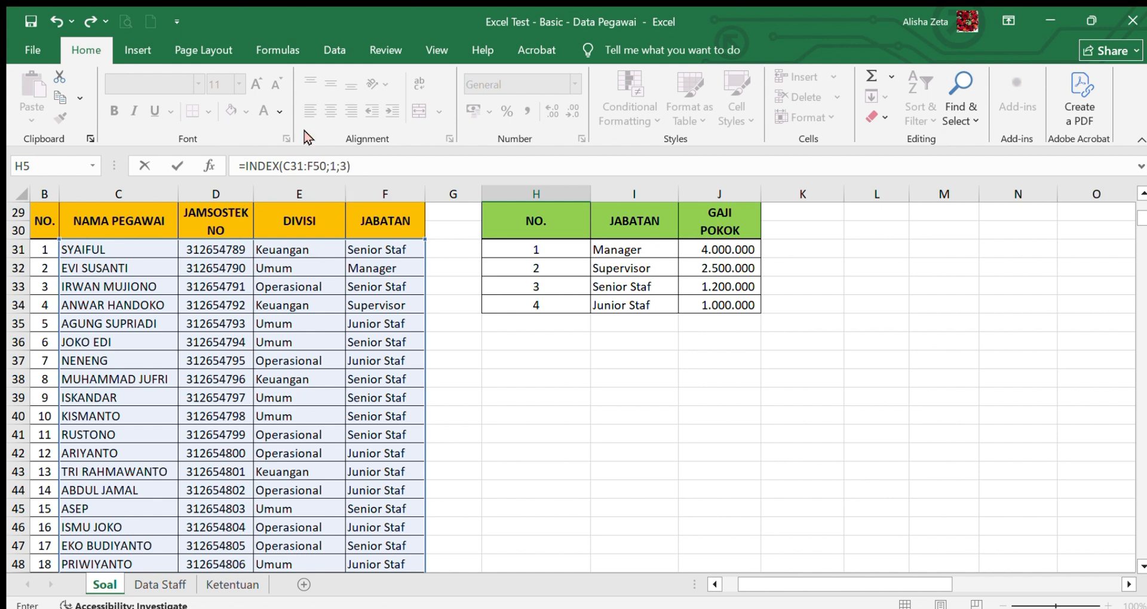
{"action": "key", "text": "Return"}
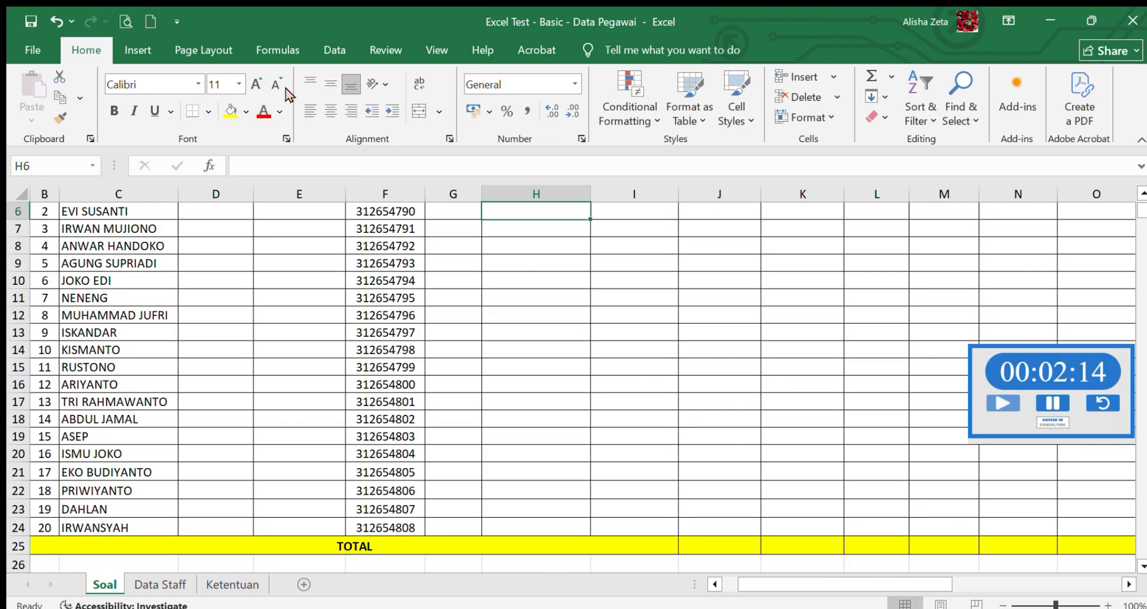
- Fill the DIVISI formula from H5 down through H24 for all employees
{"action": "left_click", "coordinate": [1142, 194]}
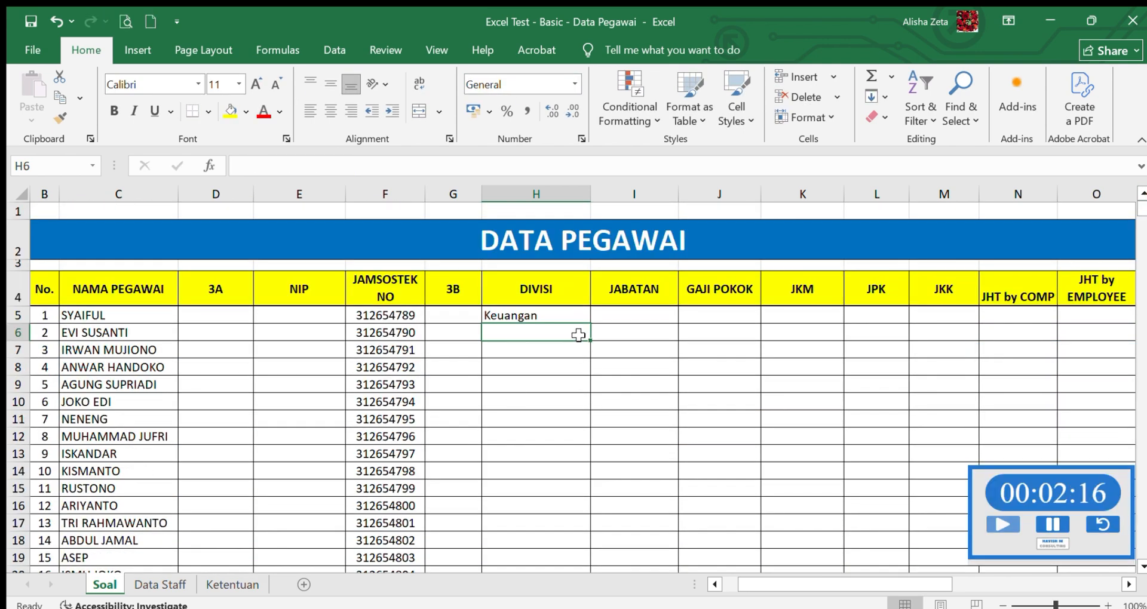
{"action": "left_click", "coordinate": [568, 315]}
{"action": "left_click_drag", "start_coordinate": [589, 323], "coordinate": [588, 553]}
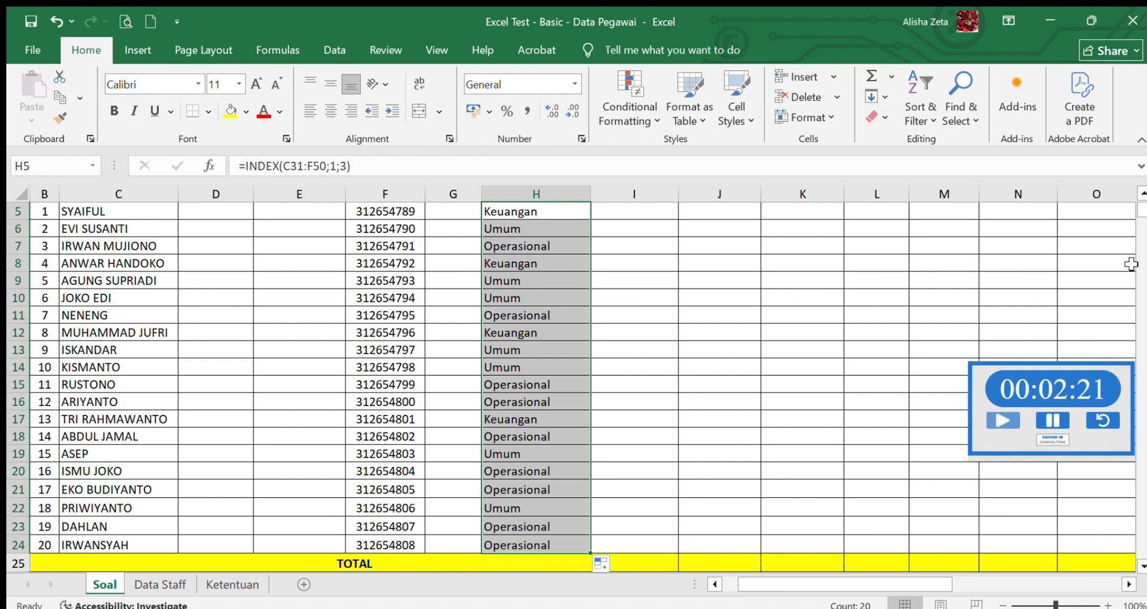
{"action": "left_click_drag", "start_coordinate": [1142, 210], "coordinate": [1142, 196]}
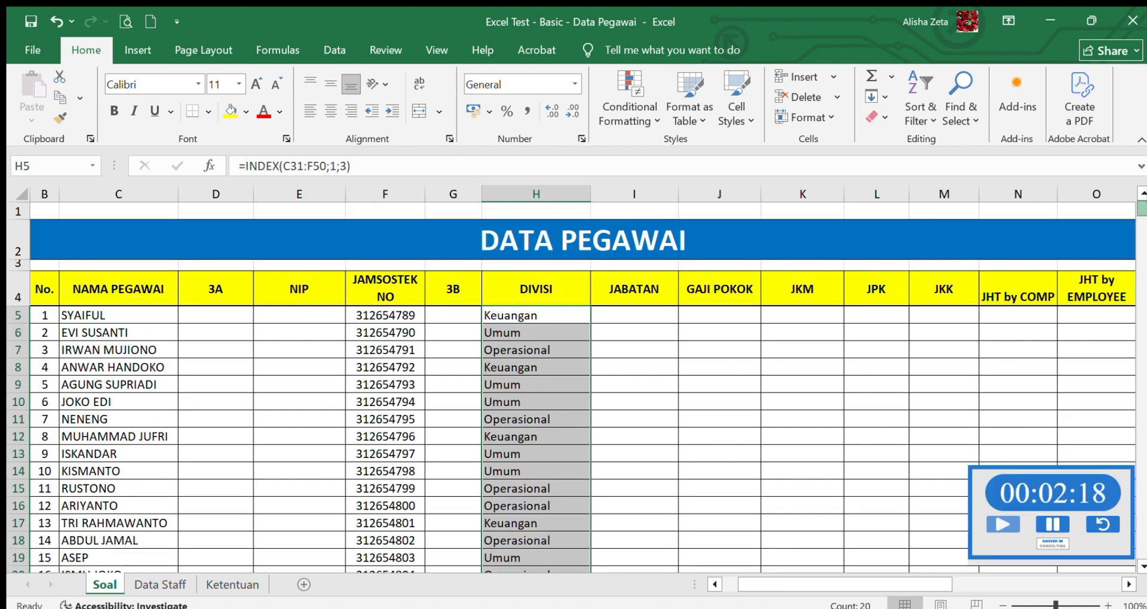
- Enter =INDEX(C31:F50;1;4) in cell I5 to look up the first employee's JABATAN
{"action": "left_click", "coordinate": [632, 316]}
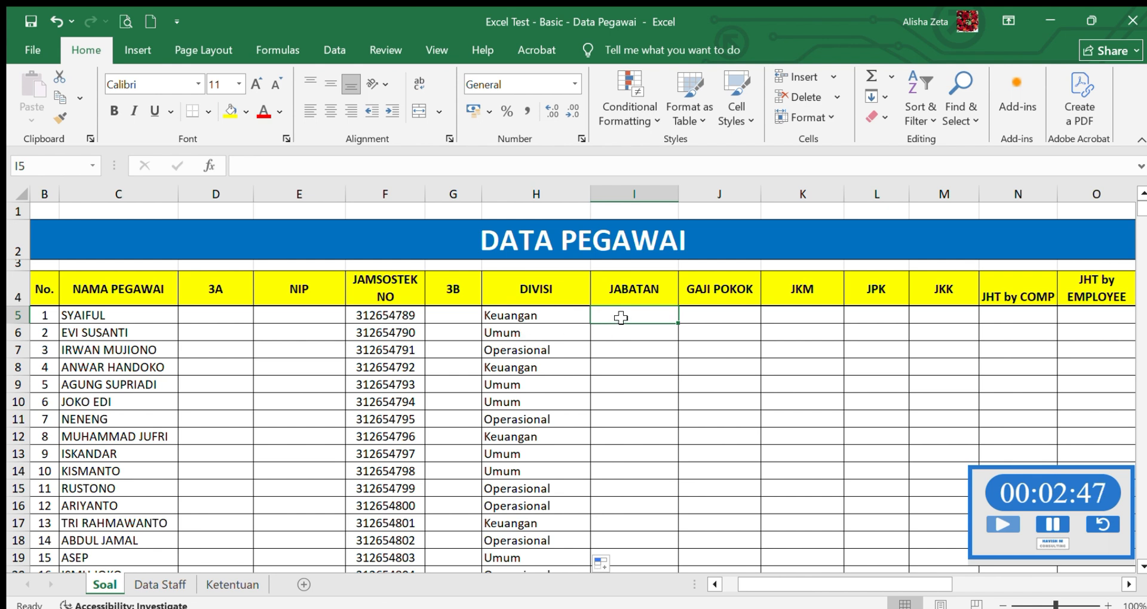
{"action": "left_click", "coordinate": [553, 315]}
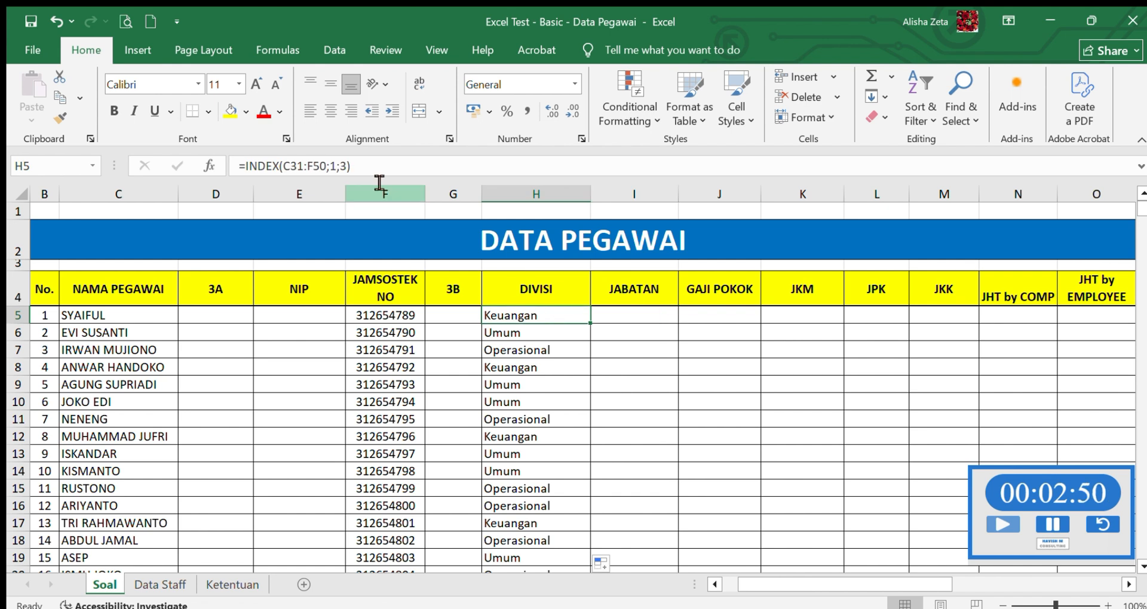
{"action": "left_click", "coordinate": [616, 320]}
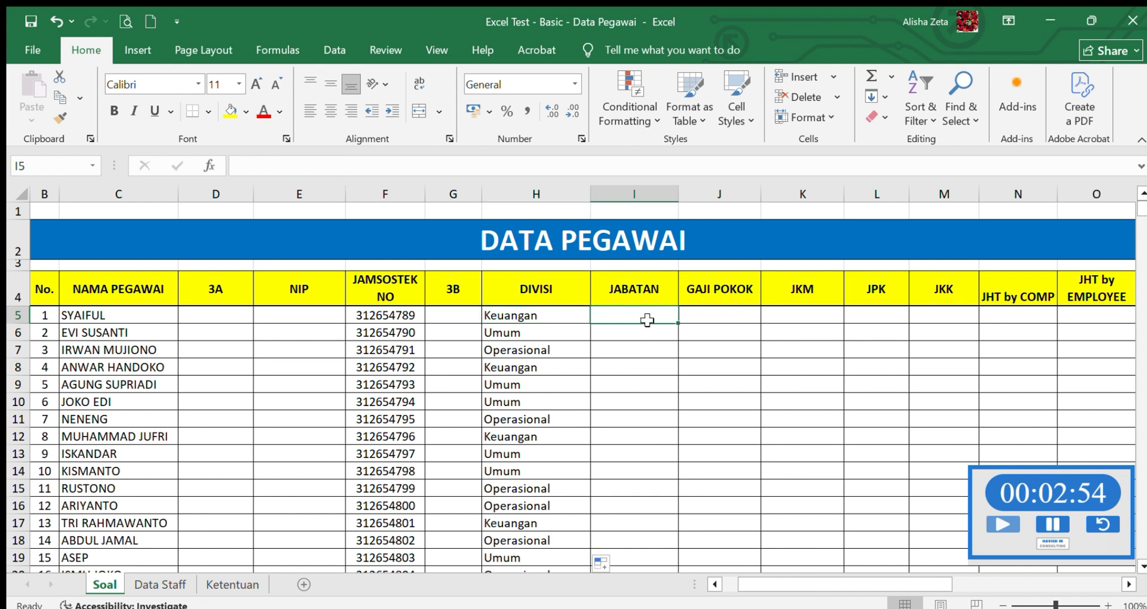
{"action": "type", "text": "=INDEX"}
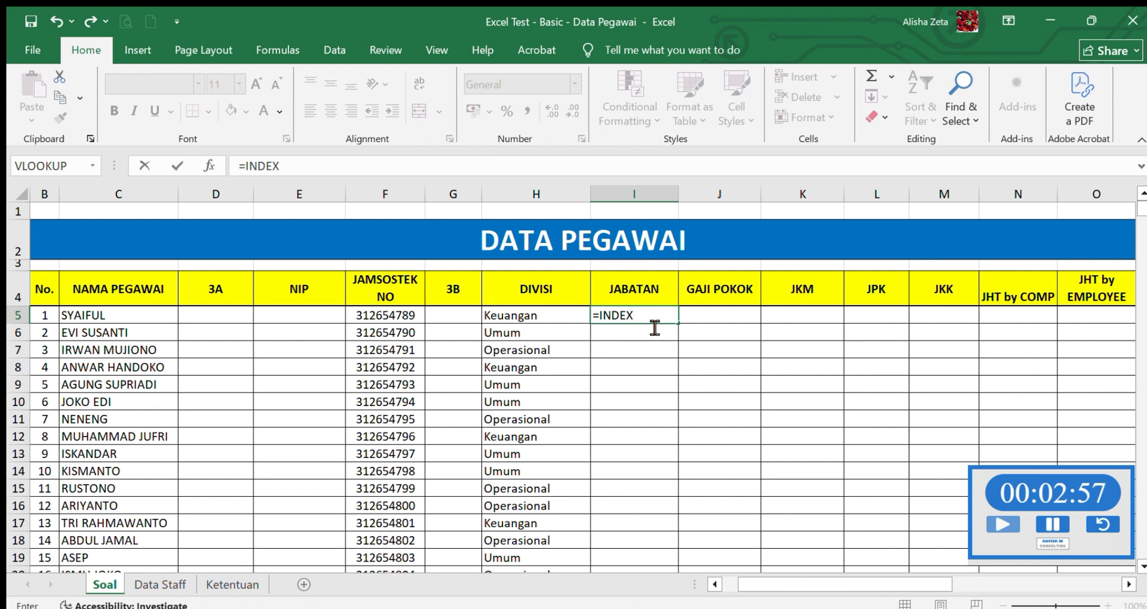
{"action": "type", "text": "("}
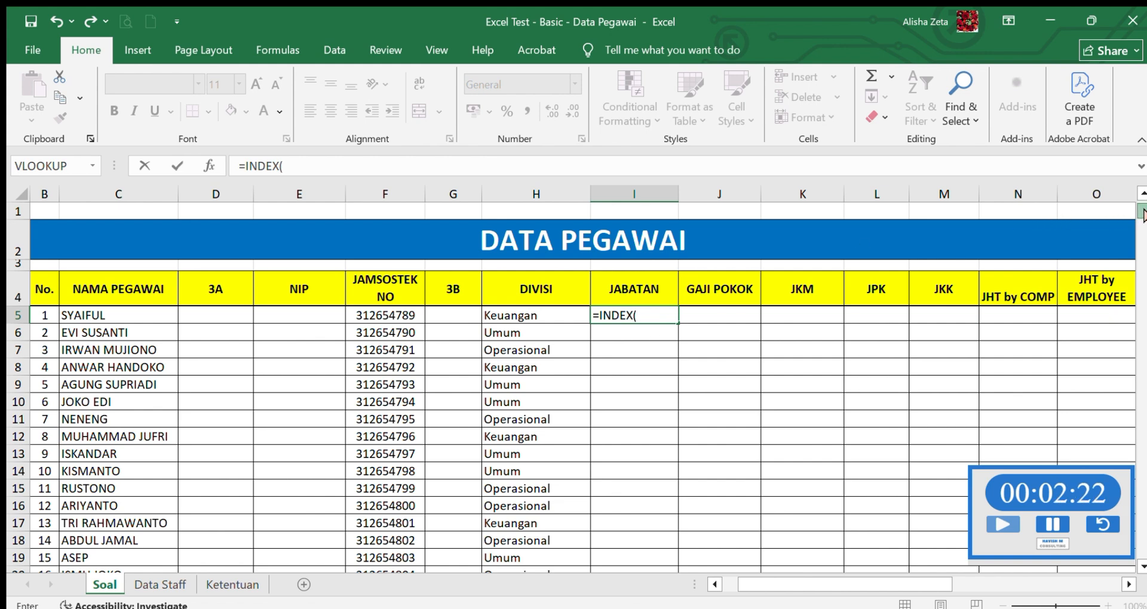
{"action": "left_click_drag", "start_coordinate": [1145, 207], "coordinate": [1145, 212]}
{"action": "scroll", "coordinate": [461, 290], "scroll_direction": "down", "scroll_amount": 1}
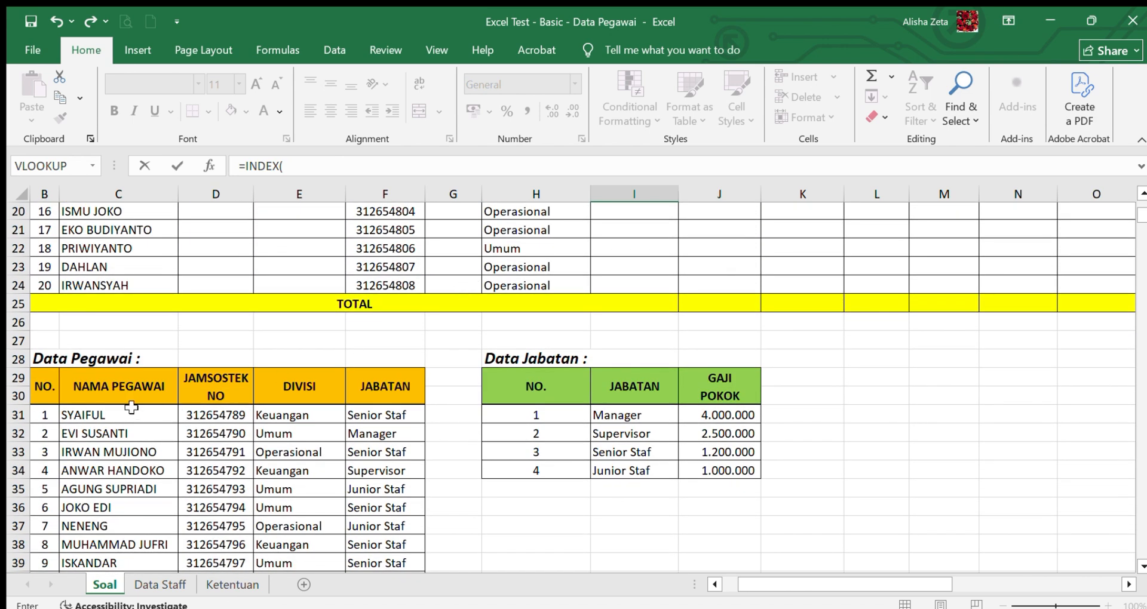
{"action": "left_click_drag", "start_coordinate": [1141, 219], "coordinate": [1141, 219]}
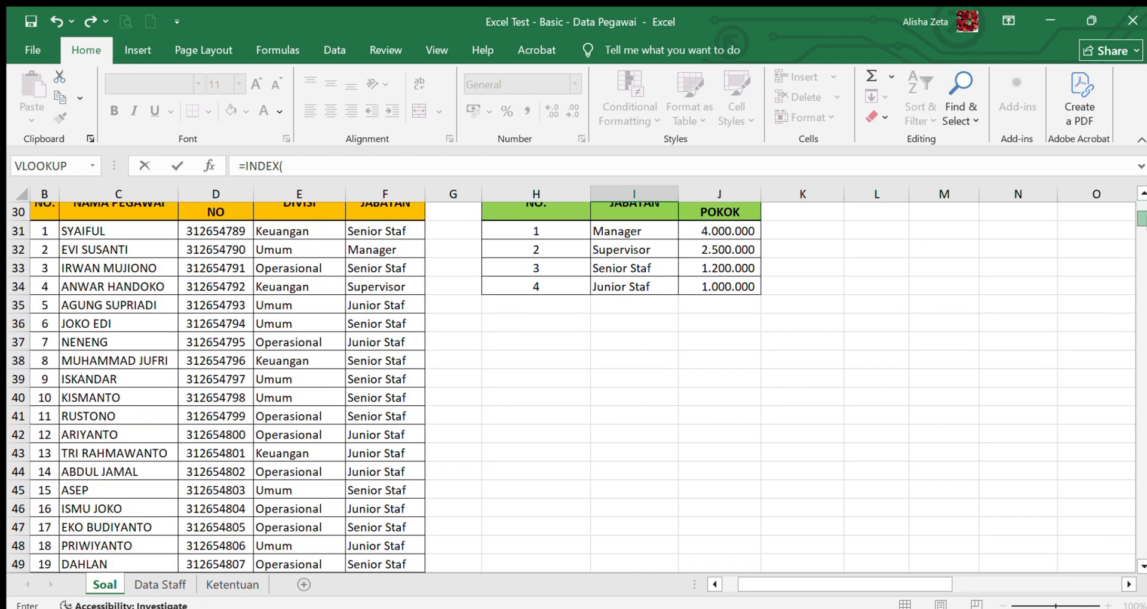
{"action": "left_click_drag", "start_coordinate": [117, 229], "coordinate": [391, 532]}
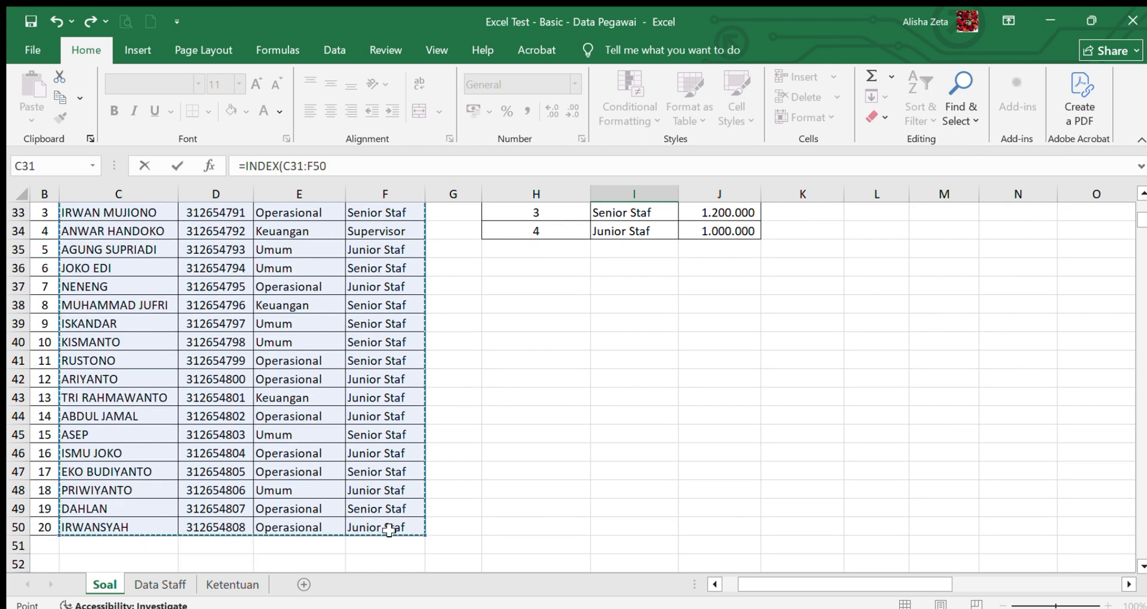
{"action": "type", "text": ";"}
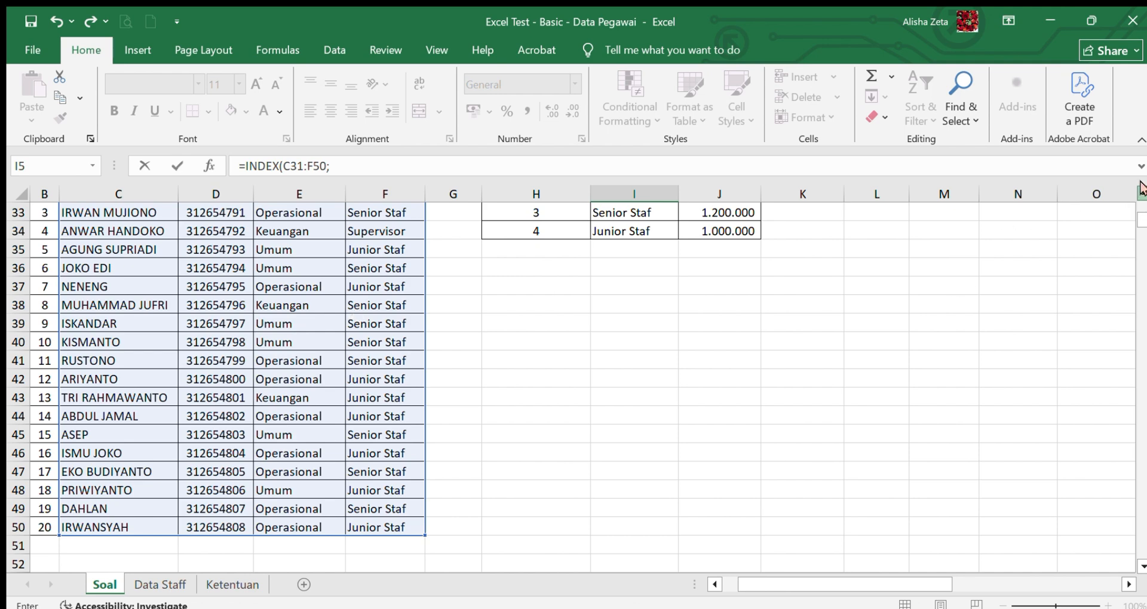
{"action": "scroll", "coordinate": [448, 256], "scroll_direction": "up", "scroll_amount": 2}
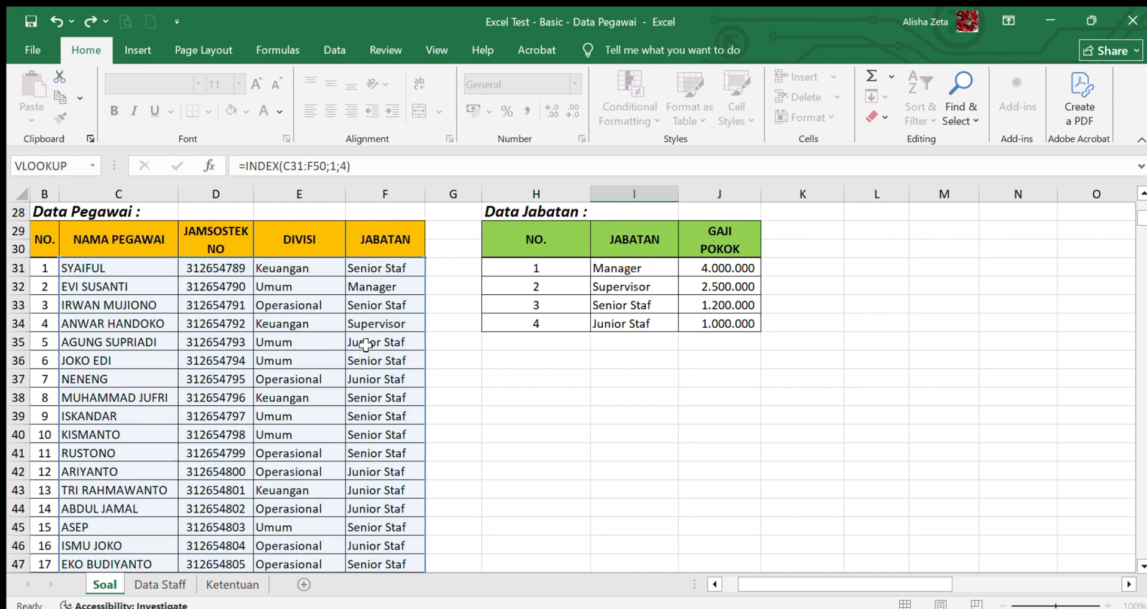
{"action": "key", "text": "Return"}
{"action": "scroll", "coordinate": [1142, 216], "scroll_direction": "up", "scroll_amount": 2}
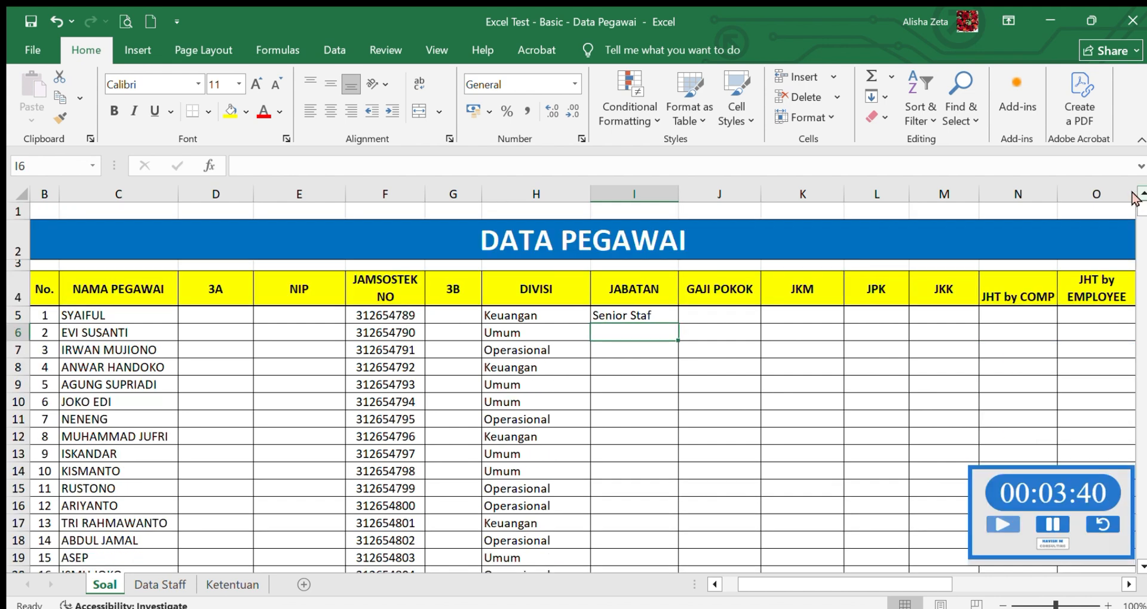
- Fill the JABATAN formula from I5 down through I24 for all employees
{"action": "left_click", "coordinate": [664, 317]}
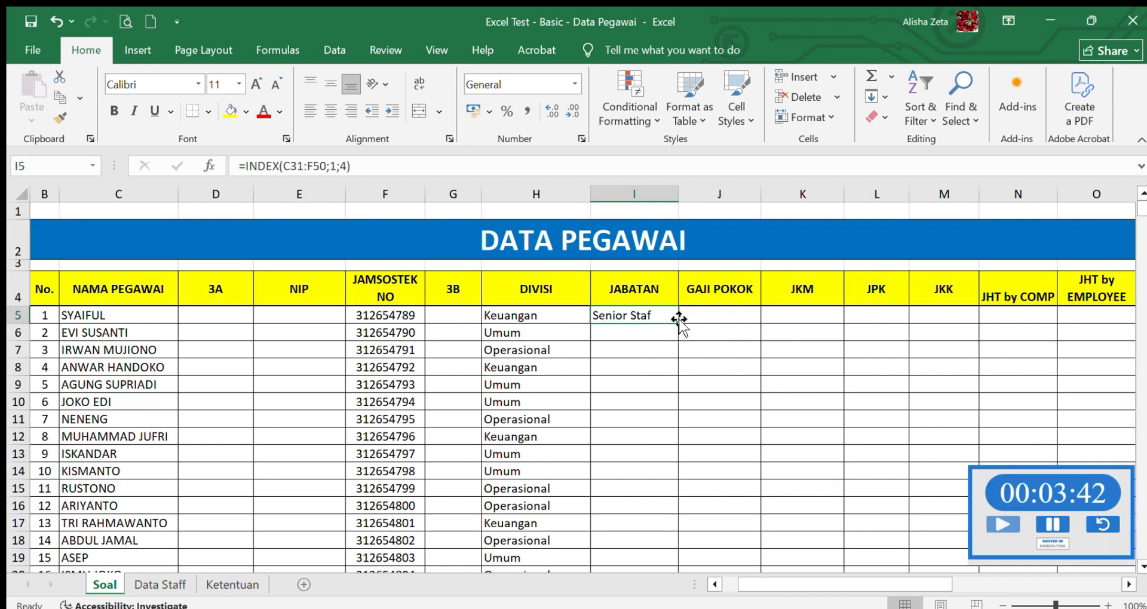
{"action": "left_click_drag", "start_coordinate": [677, 323], "coordinate": [660, 535]}
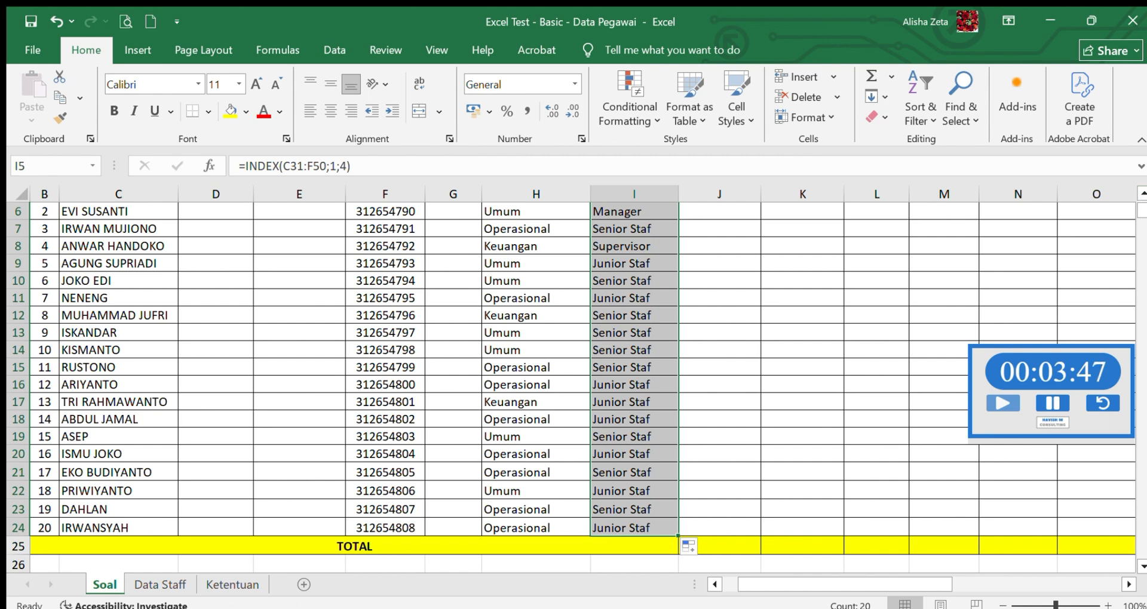
{"action": "scroll", "coordinate": [1141, 209], "scroll_direction": "up", "scroll_amount": 2}
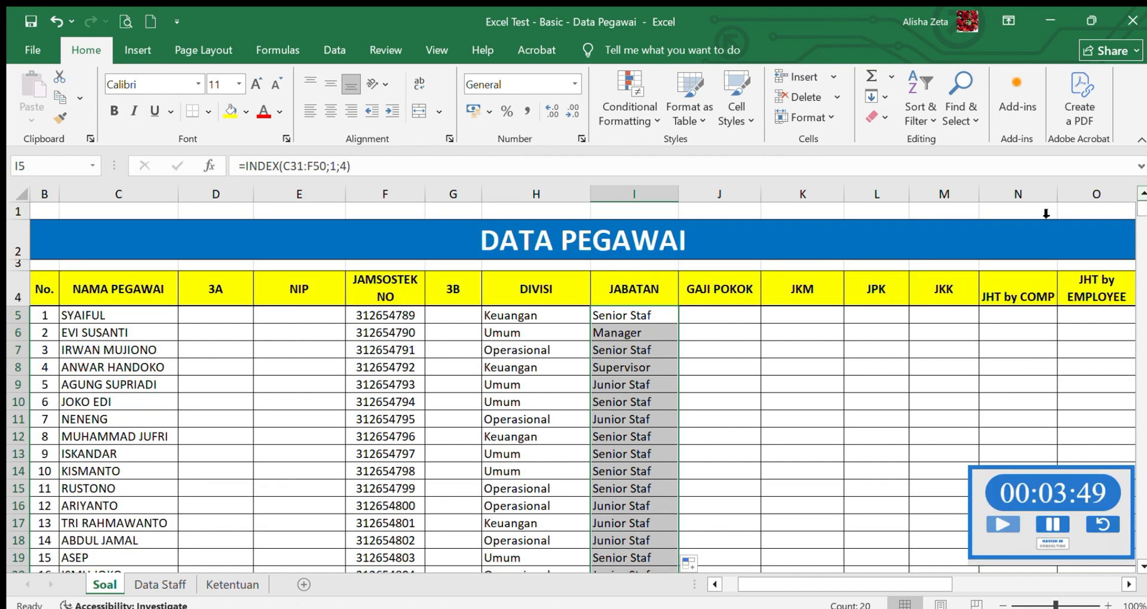
- Begin an INDEX formula in the first GAJI POKOK cell, J5, checking the Gaji Pokok rule on the Ketentuan sheet along the way
{"action": "left_click", "coordinate": [717, 323]}
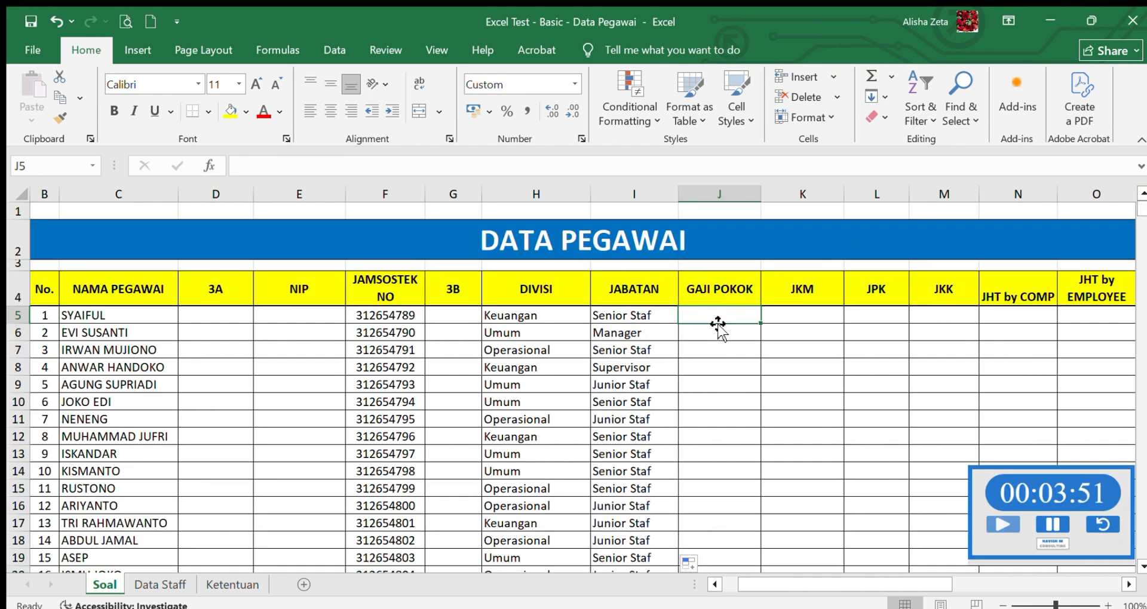
{"action": "type", "text": "="}
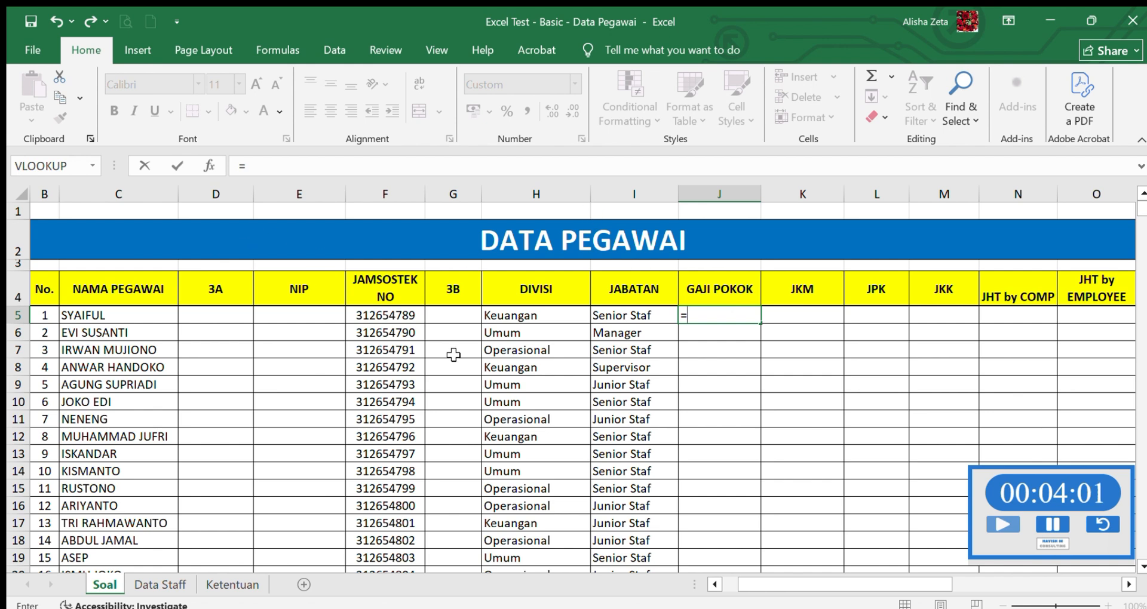
{"action": "left_click", "coordinate": [233, 584]}
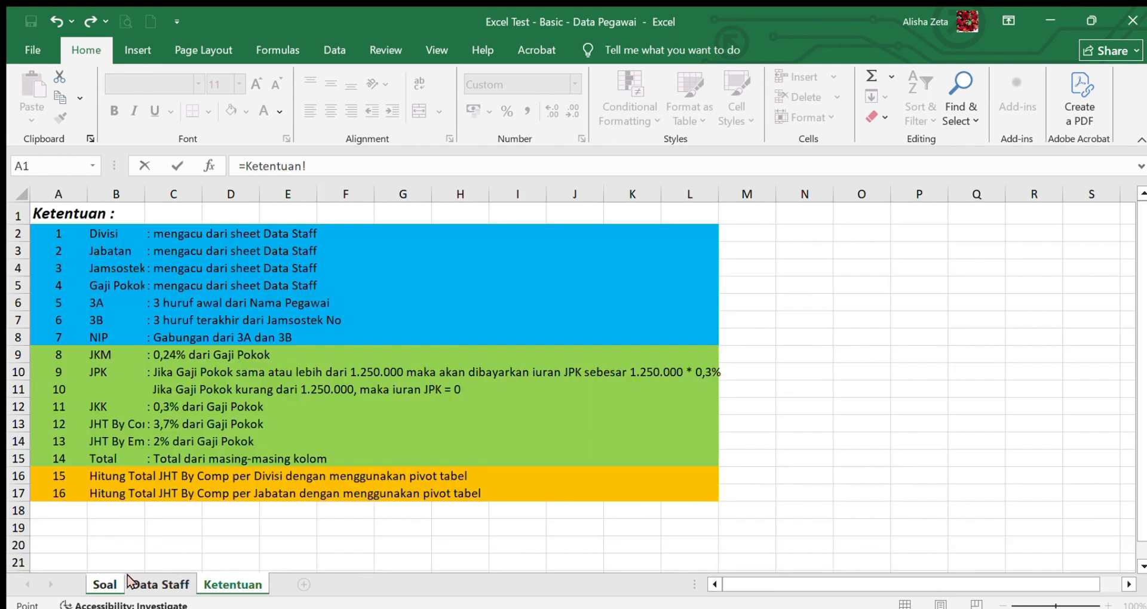
{"action": "left_click", "coordinate": [105, 584]}
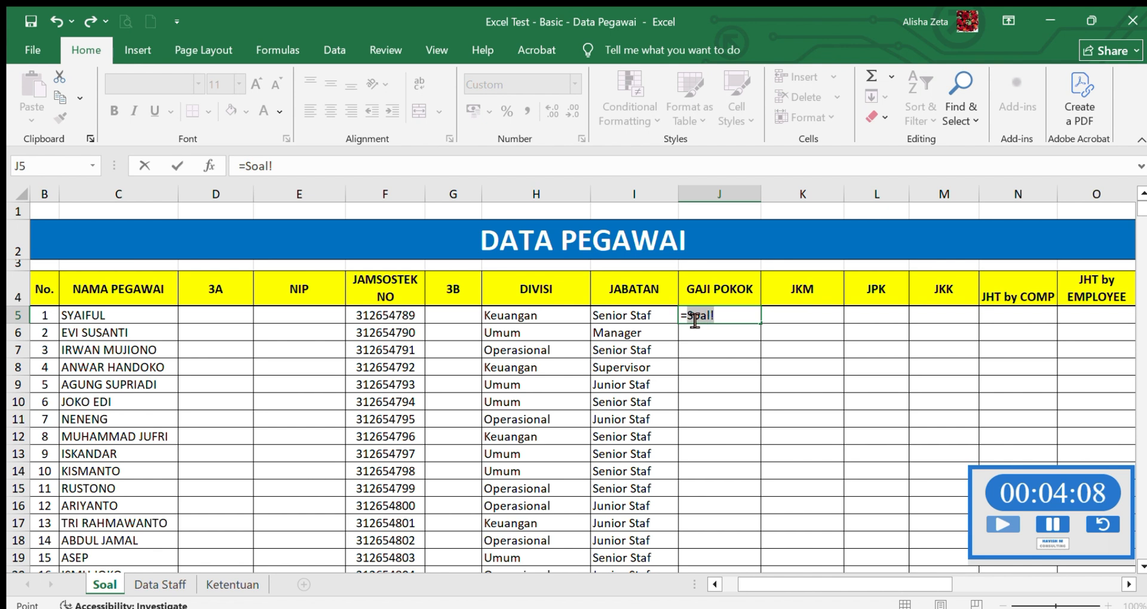
{"action": "key", "text": "BackSpace"}
{"action": "key", "text": "BackSpace"}
{"action": "key", "text": "BackSpace"}
{"action": "key", "text": "BackSpace"}
{"action": "key", "text": "BackSpace"}
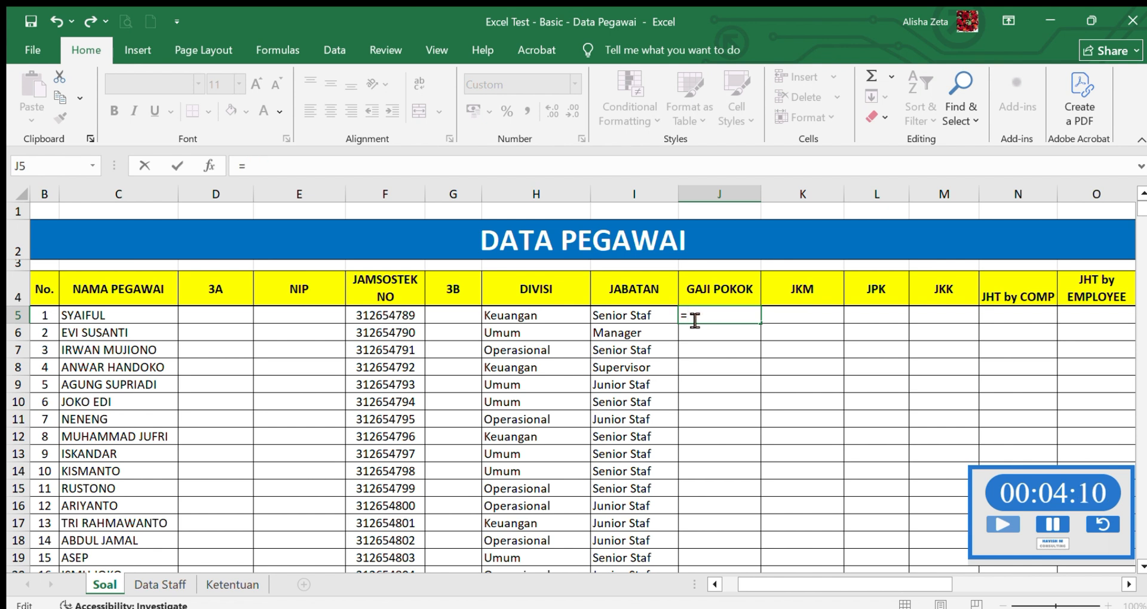
{"action": "type", "text": "INDEX"}
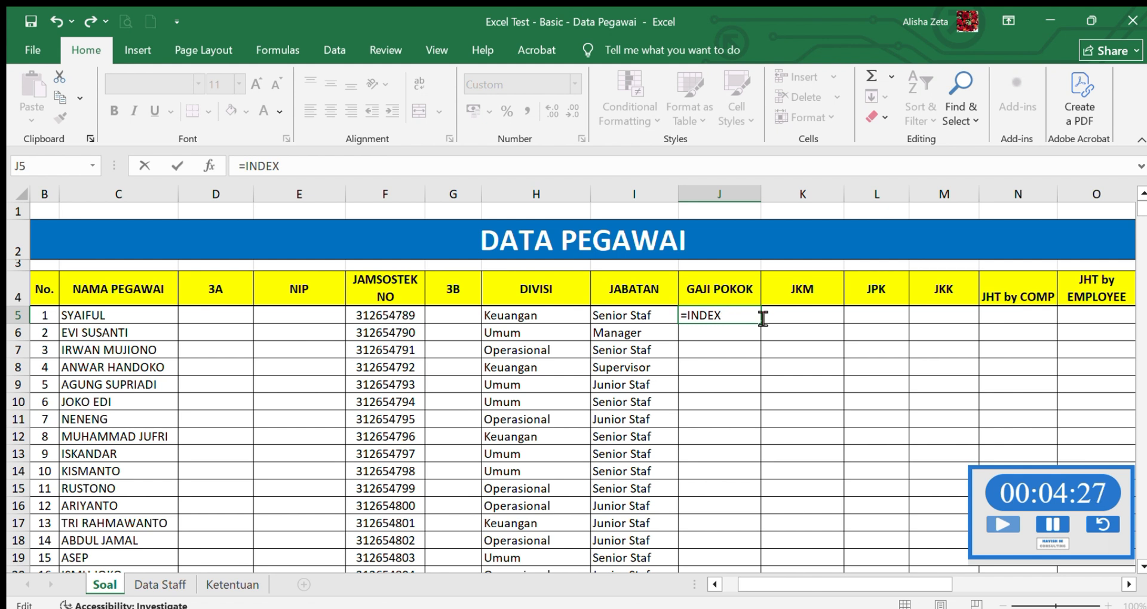
{"action": "type", "text": "("}
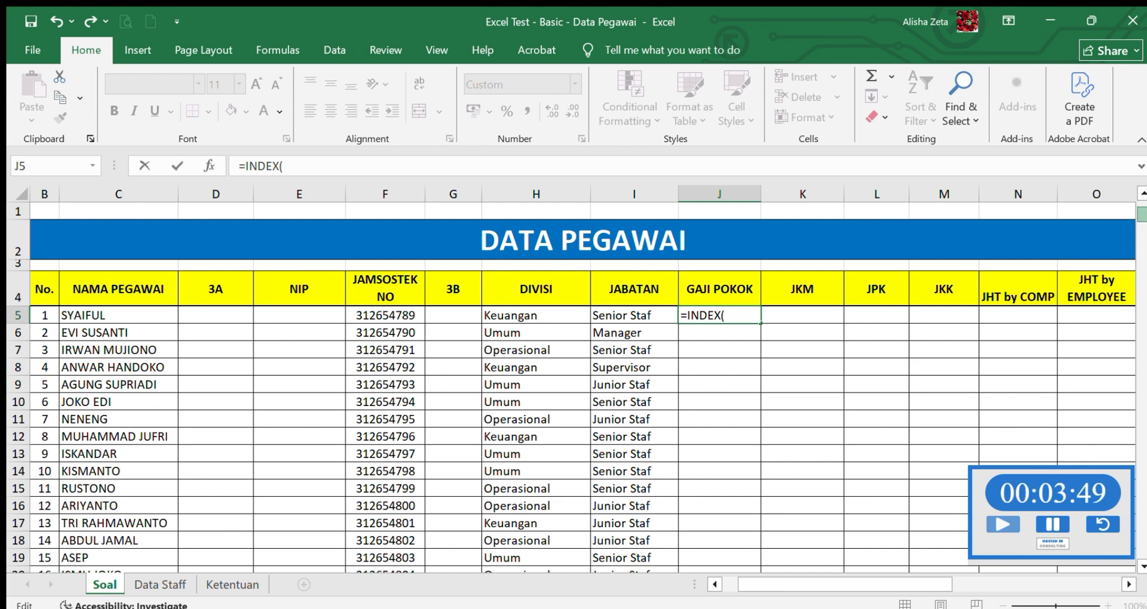
{"action": "scroll", "coordinate": [641, 292], "scroll_direction": "down", "scroll_amount": 20}
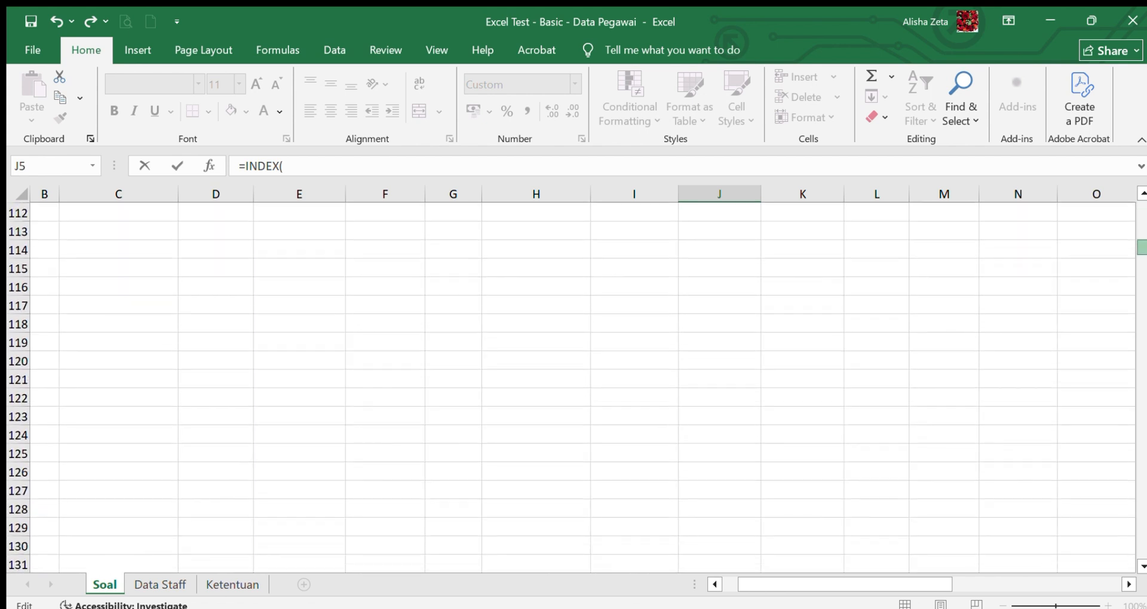
{"action": "scroll", "coordinate": [641, 292], "scroll_direction": "up", "scroll_amount": 20}
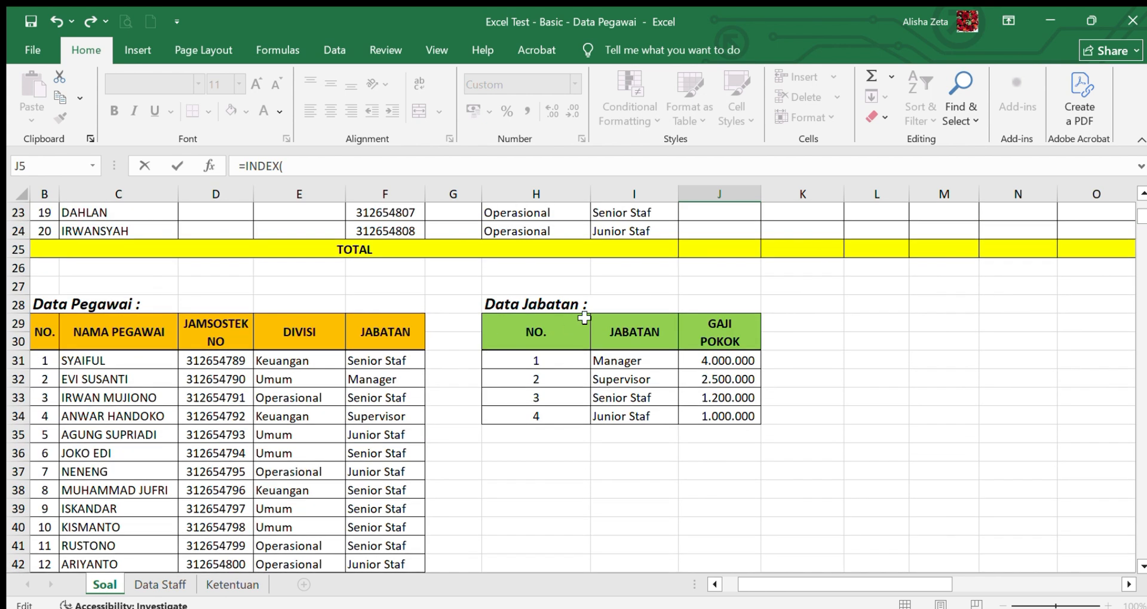
{"action": "left_click_drag", "start_coordinate": [536, 332], "coordinate": [719, 406]}
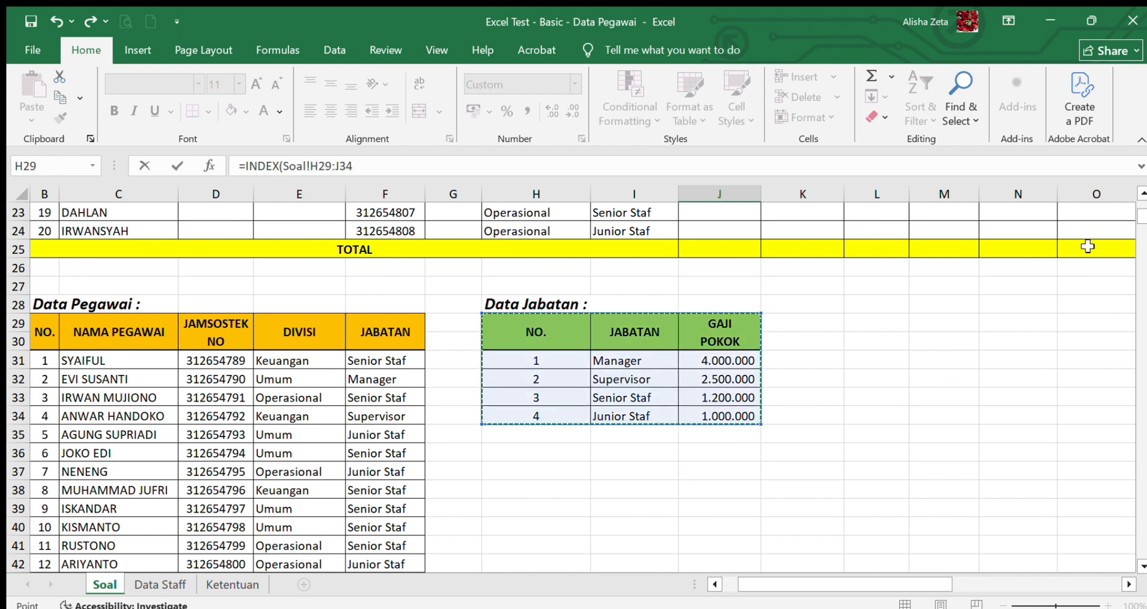
{"action": "type", "text": ";"}
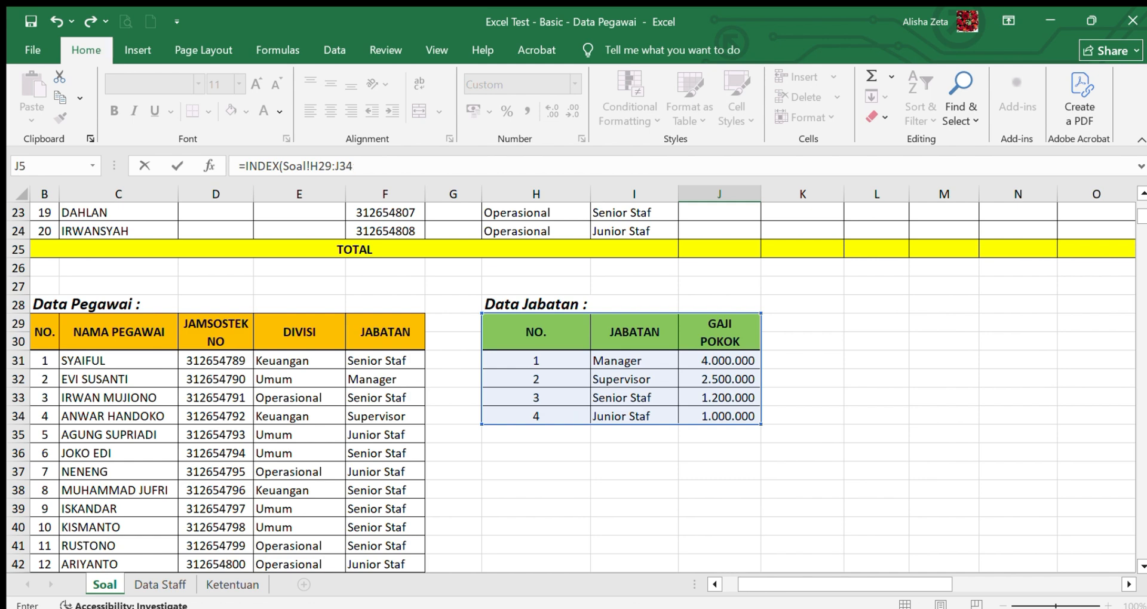
{"action": "key", "text": "F4"}
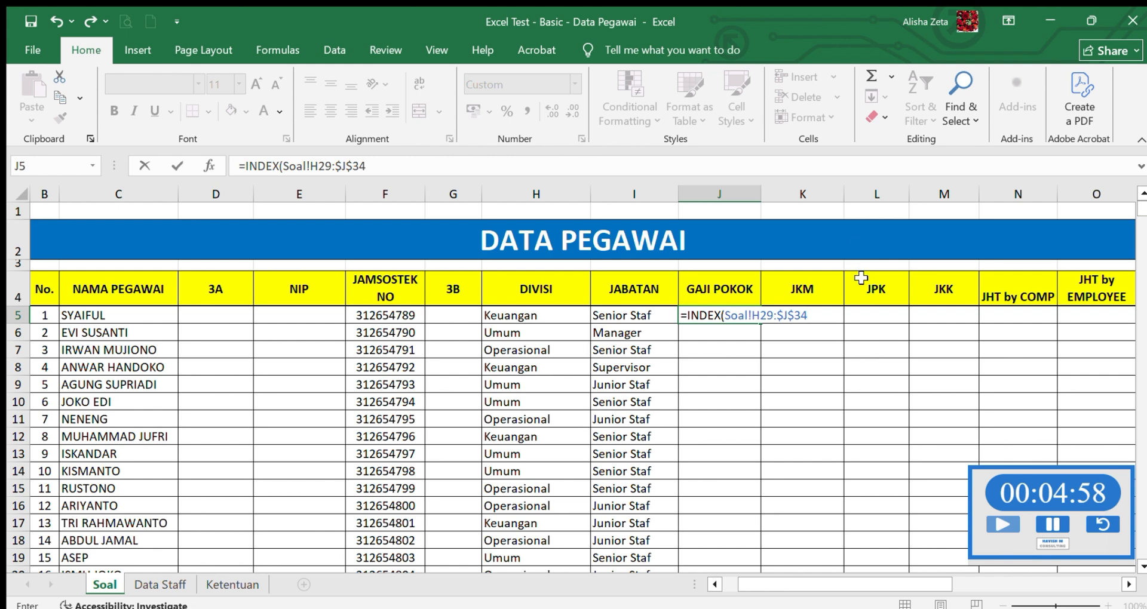
{"action": "left_click_drag", "start_coordinate": [809, 324], "coordinate": [725, 323]}
{"action": "key", "text": "BackSpace"}
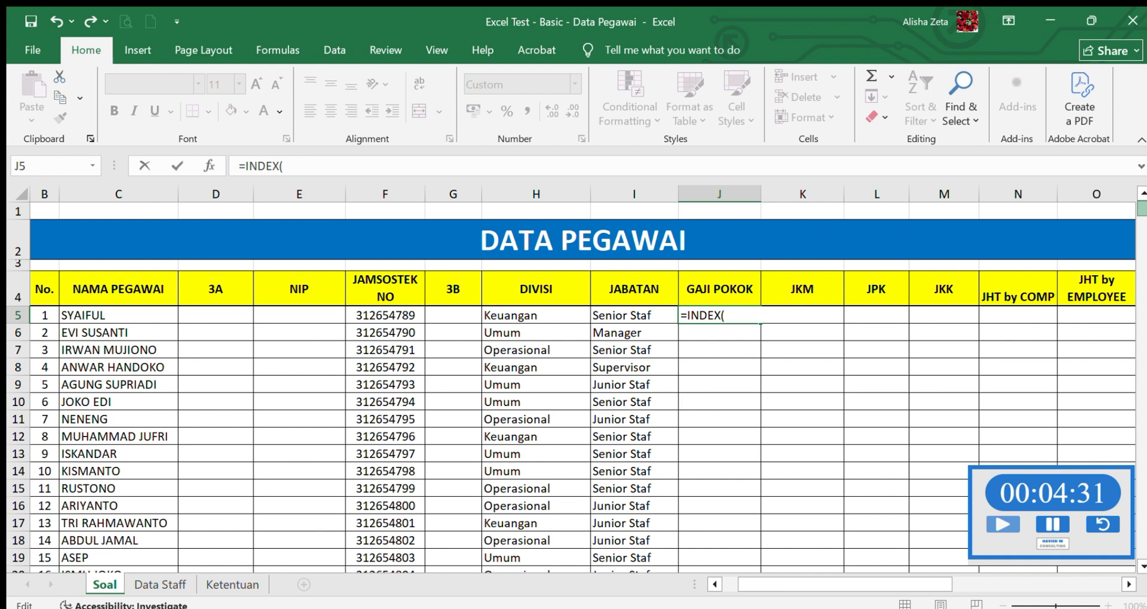
- Use the Data Jabatan table as the INDEX array in J5, with the absolute reference Soal!$H$29:$J$34
{"action": "scroll", "coordinate": [573, 358], "scroll_direction": "down", "scroll_amount": 3}
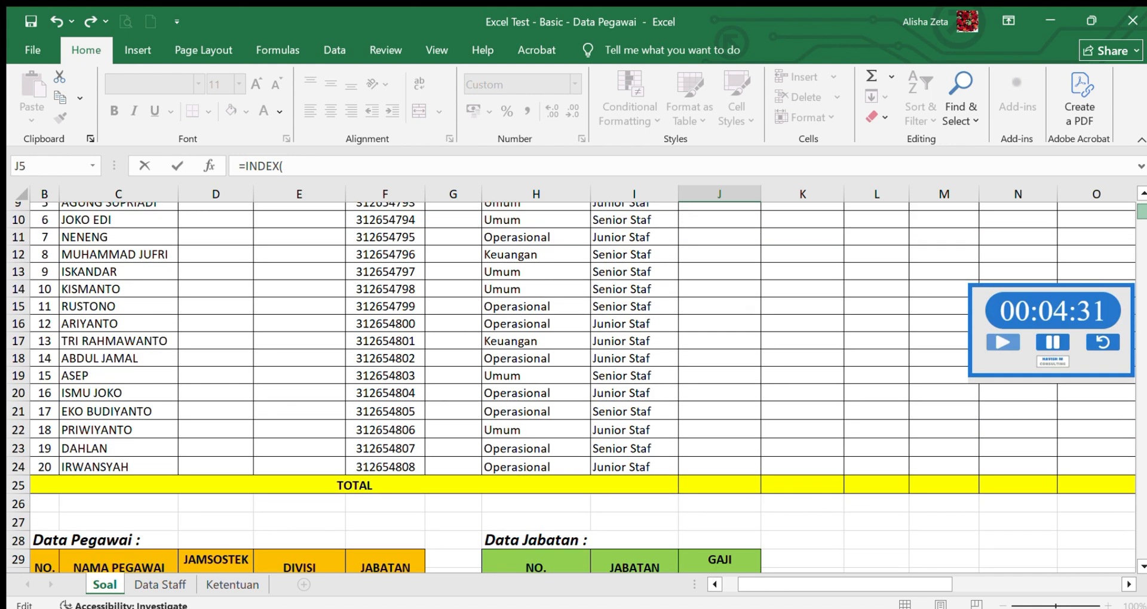
{"action": "scroll", "coordinate": [574, 358], "scroll_direction": "down", "scroll_amount": 2}
{"action": "left_click_drag", "start_coordinate": [553, 460], "coordinate": [712, 542]}
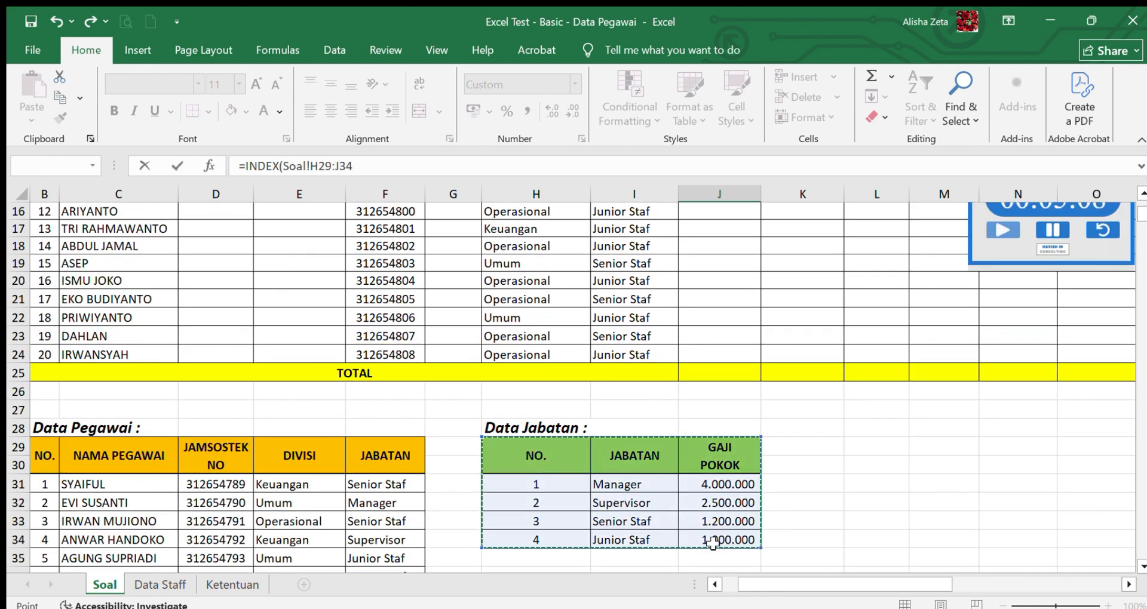
{"action": "key", "text": "F4"}
{"action": "scroll", "coordinate": [715, 544], "scroll_direction": "up", "scroll_amount": 3}
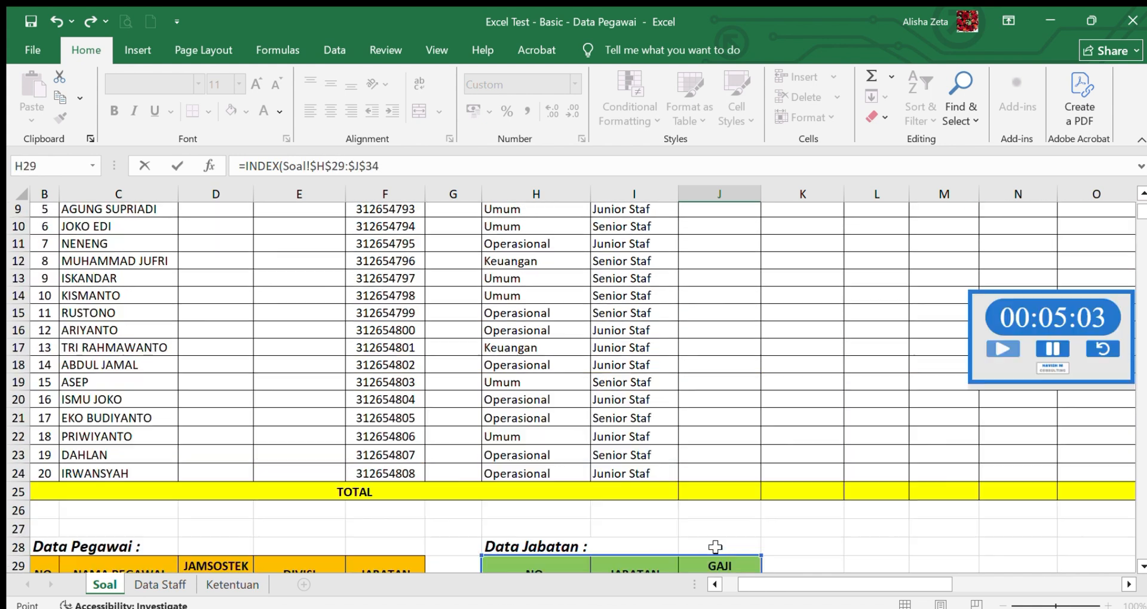
{"action": "scroll", "coordinate": [715, 547], "scroll_direction": "up", "scroll_amount": 3}
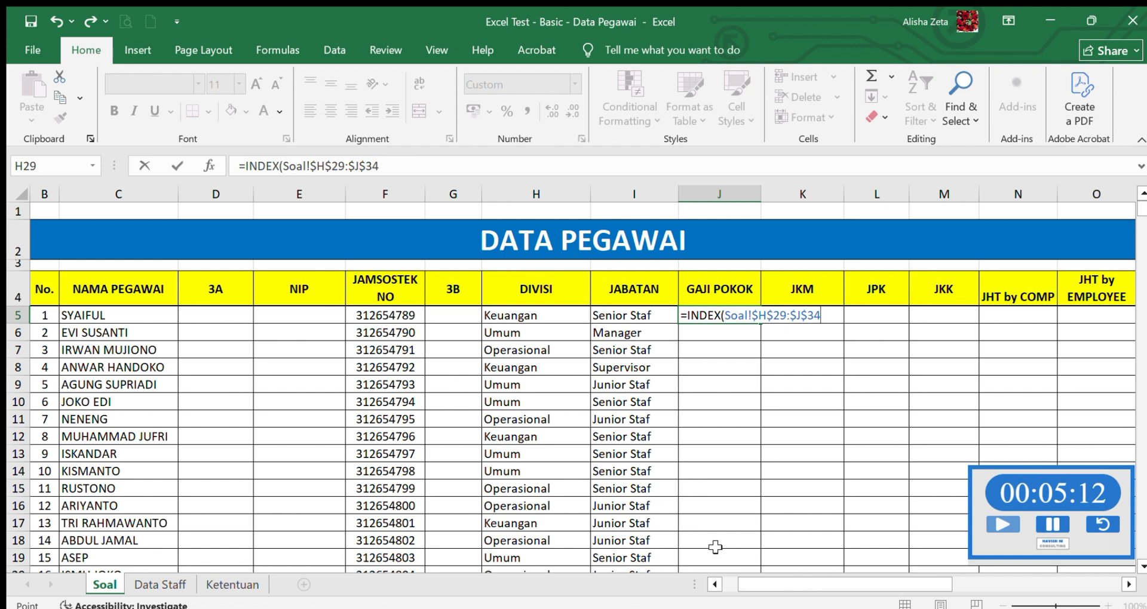
- Add MATCH(Soal!I5;Soal!$I$29:$I$34;0) as the row argument of the INDEX formula in J5, matching against the Data Jabatan table's JABATAN column
{"action": "type", "text": ";MATCH("}
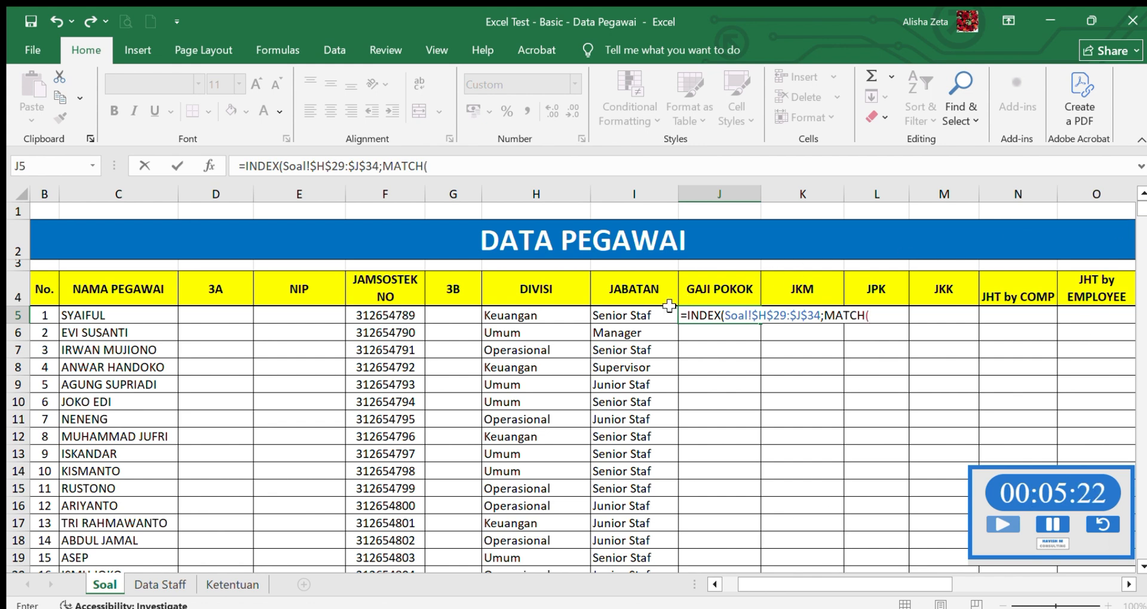
{"action": "left_click", "coordinate": [642, 314]}
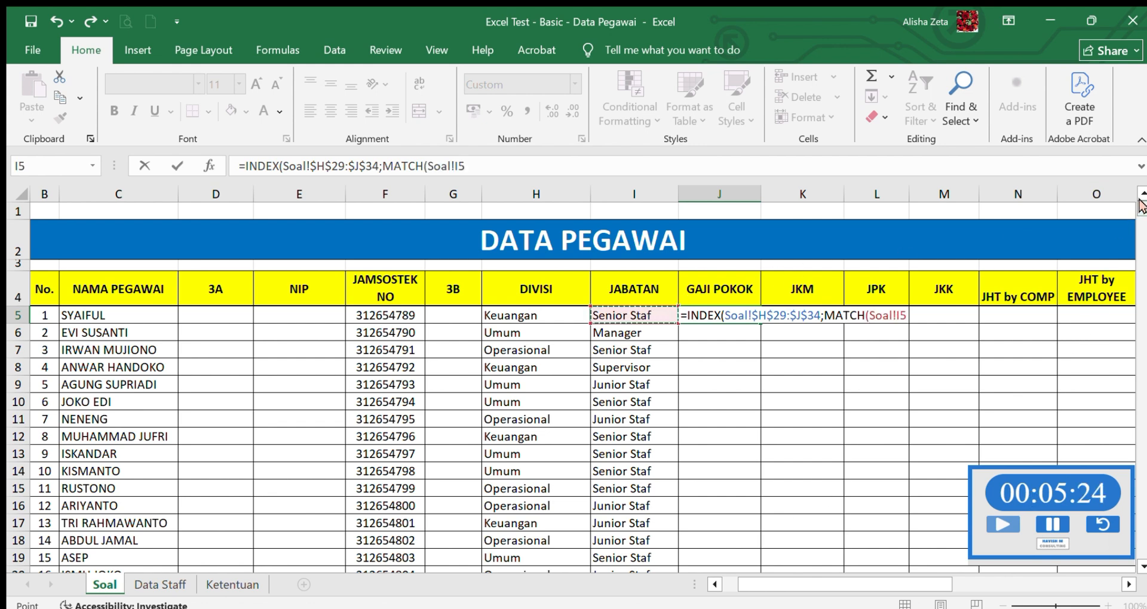
{"action": "scroll", "coordinate": [1142, 206], "scroll_direction": "down", "scroll_amount": 5}
{"action": "type", "text": ";"}
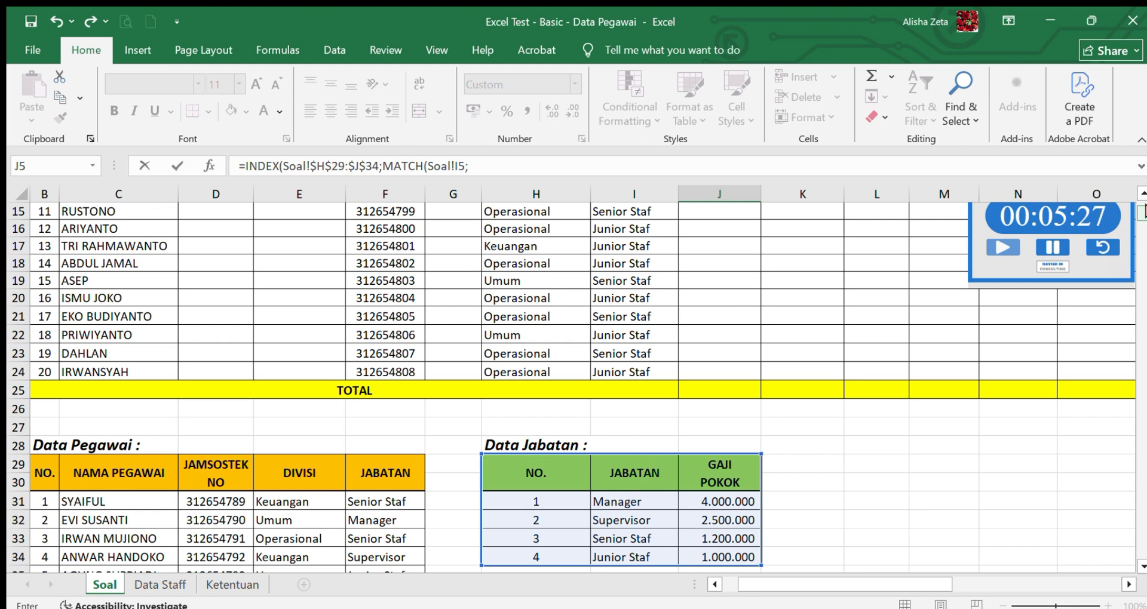
{"action": "left_click", "coordinate": [644, 474]}
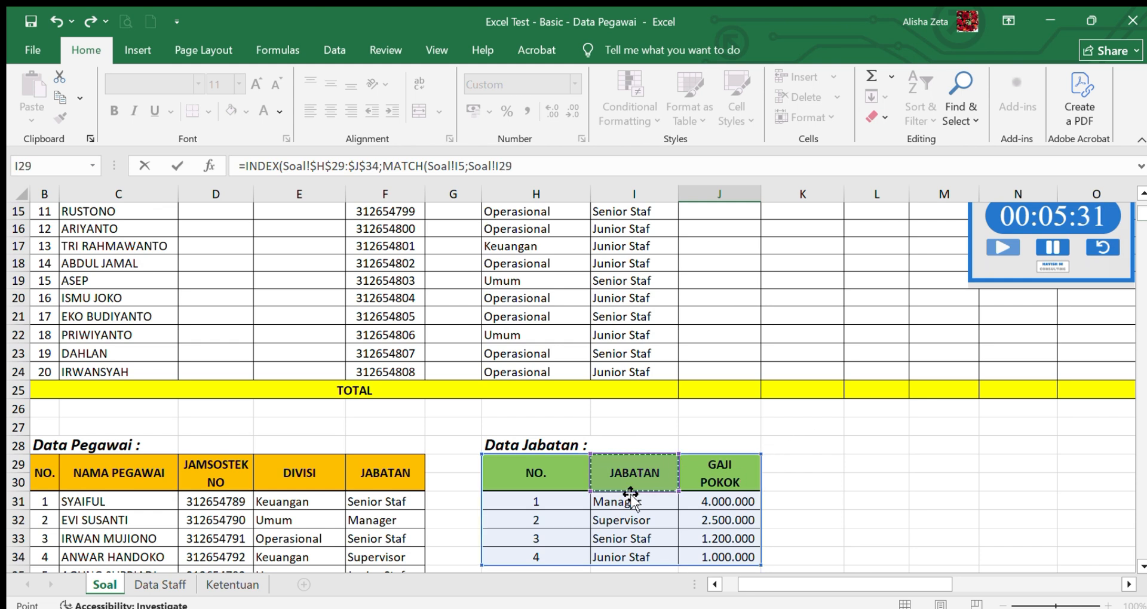
{"action": "left_click_drag", "start_coordinate": [631, 494], "coordinate": [633, 563]}
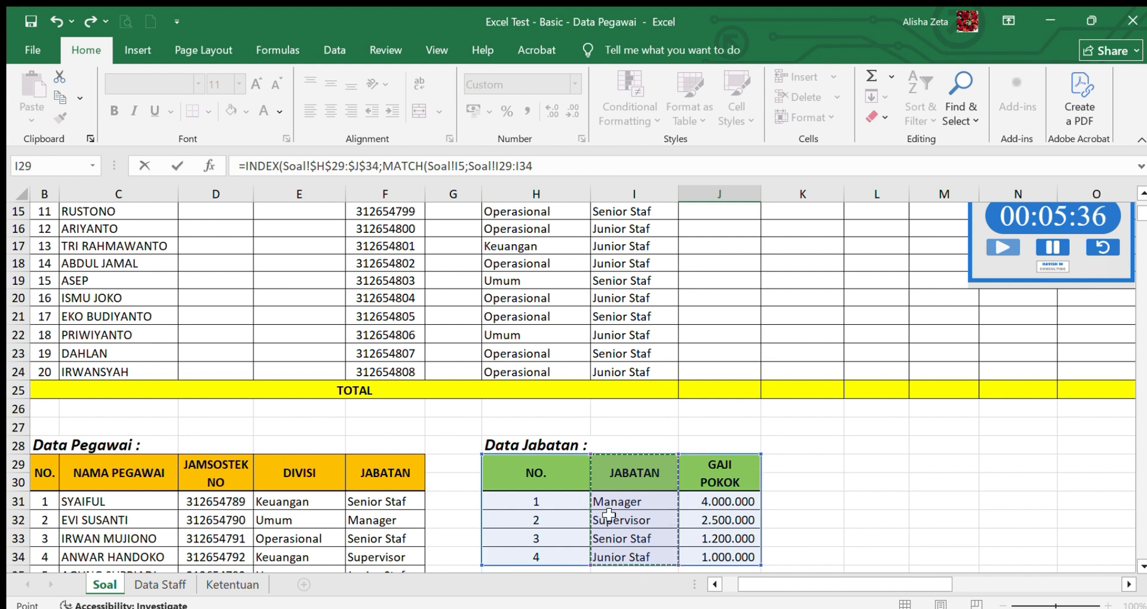
{"action": "key", "text": "F4"}
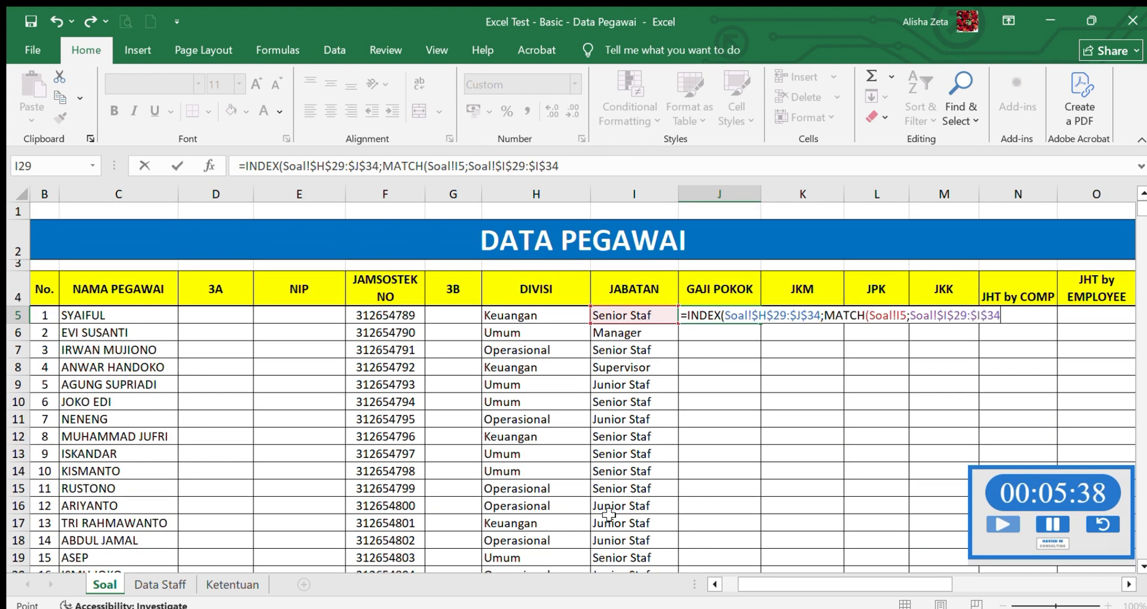
{"action": "type", "text": ";"}
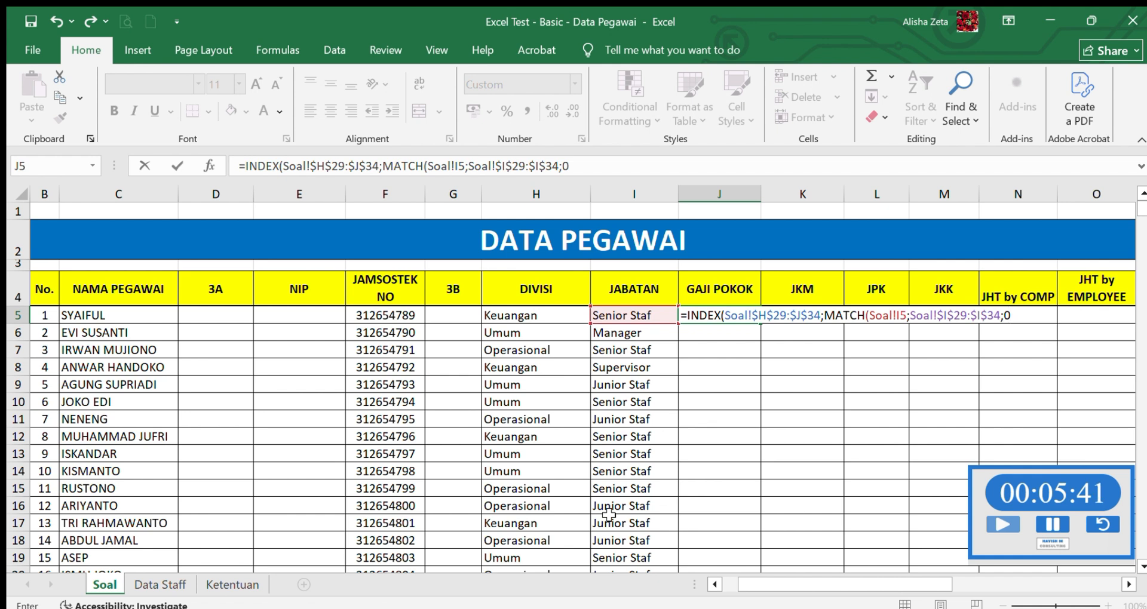
{"action": "type", "text": "0);"}
- Complete the GAJI POKOK formula in J5 with column number 3 of the Data Jabatan table
{"action": "scroll", "coordinate": [607, 513], "scroll_direction": "down", "scroll_amount": 10}
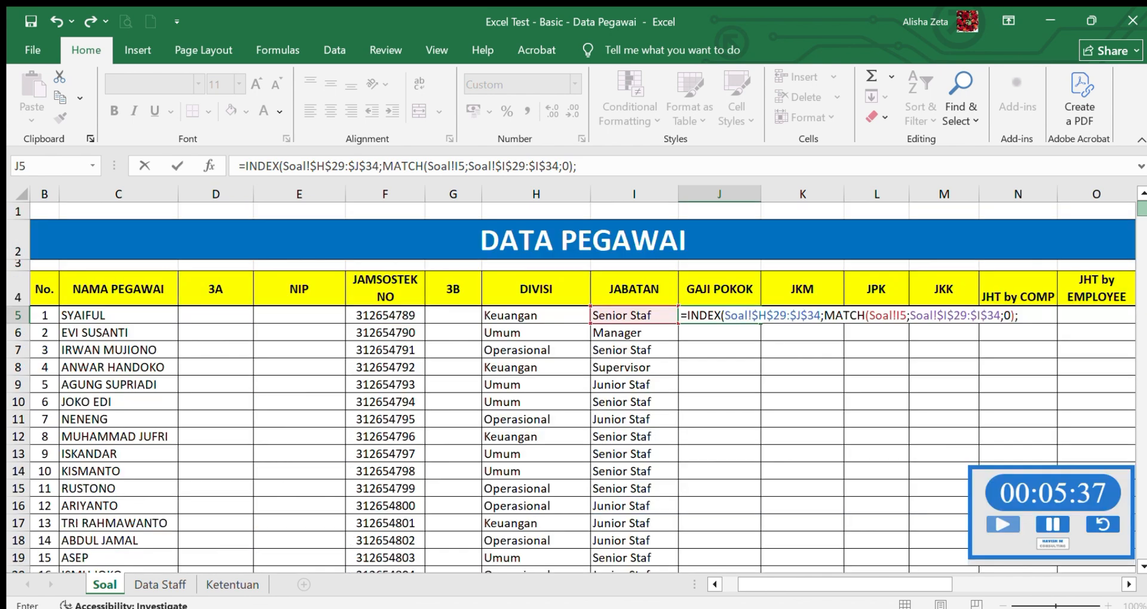
{"action": "scroll", "coordinate": [574, 389], "scroll_direction": "down", "scroll_amount": 3}
{"action": "scroll", "coordinate": [573, 389], "scroll_direction": "down", "scroll_amount": 2}
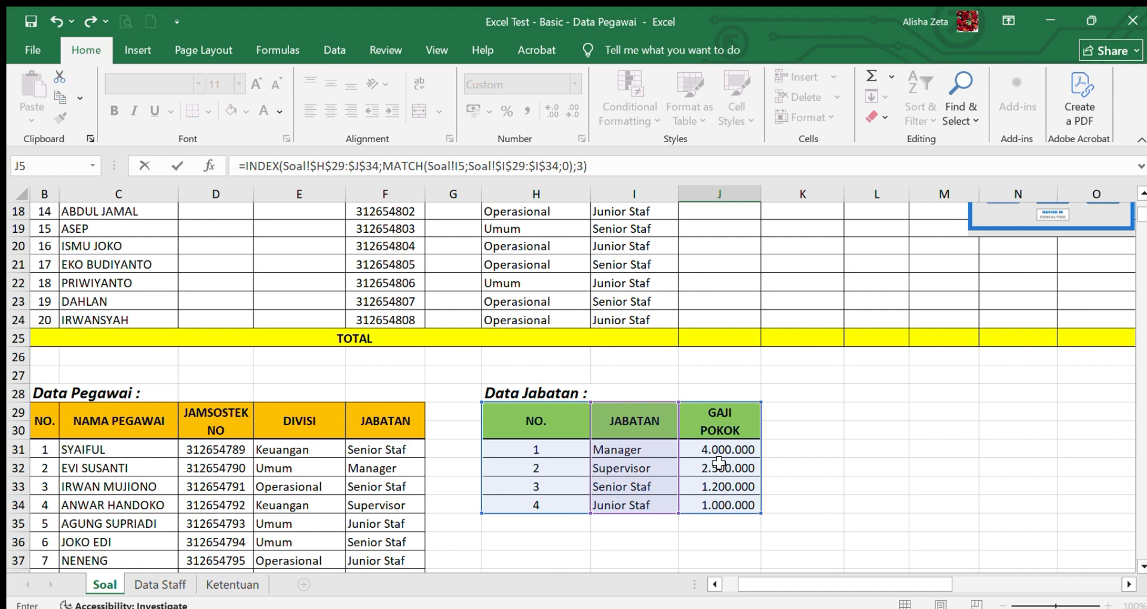
{"action": "key", "text": "Return"}
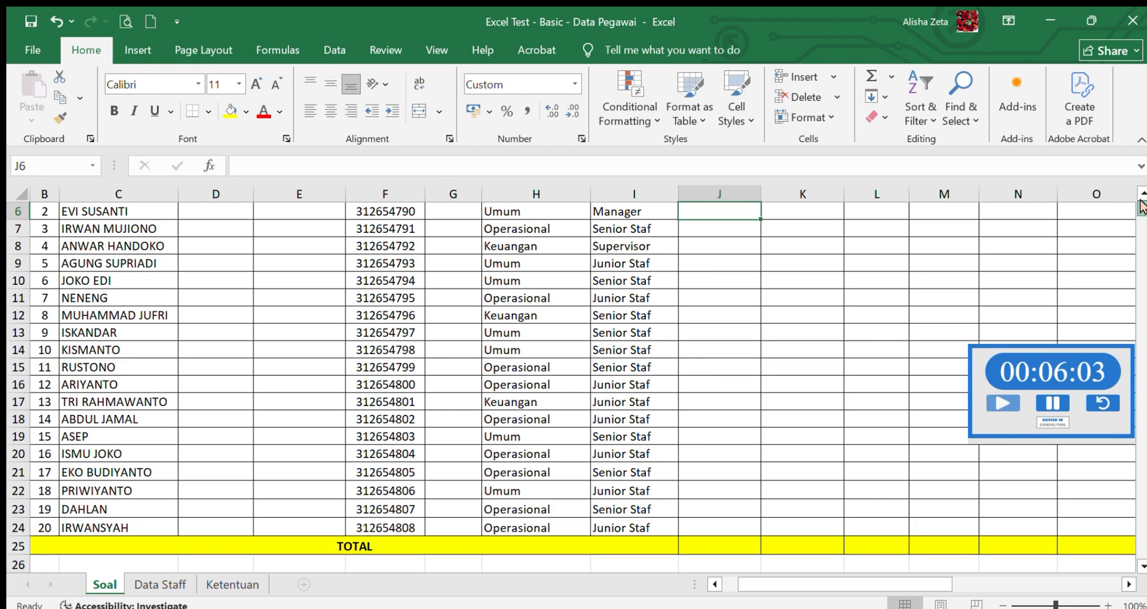
- Fill the GAJI POKOK formula from J5 down through J24 for all employees
{"action": "scroll", "coordinate": [715, 311], "scroll_direction": "up", "scroll_amount": 2}
{"action": "left_click", "coordinate": [715, 311]}
{"action": "left_click_drag", "start_coordinate": [759, 323], "coordinate": [747, 545]}
{"action": "left_click", "coordinate": [1142, 195]}
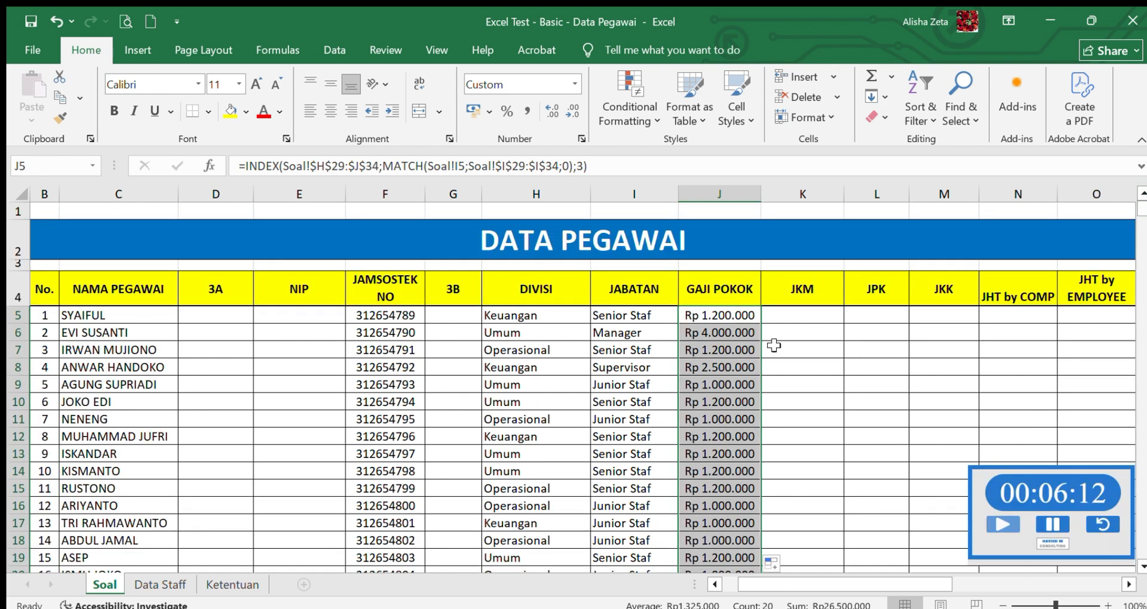
{"action": "left_click", "coordinate": [805, 318]}
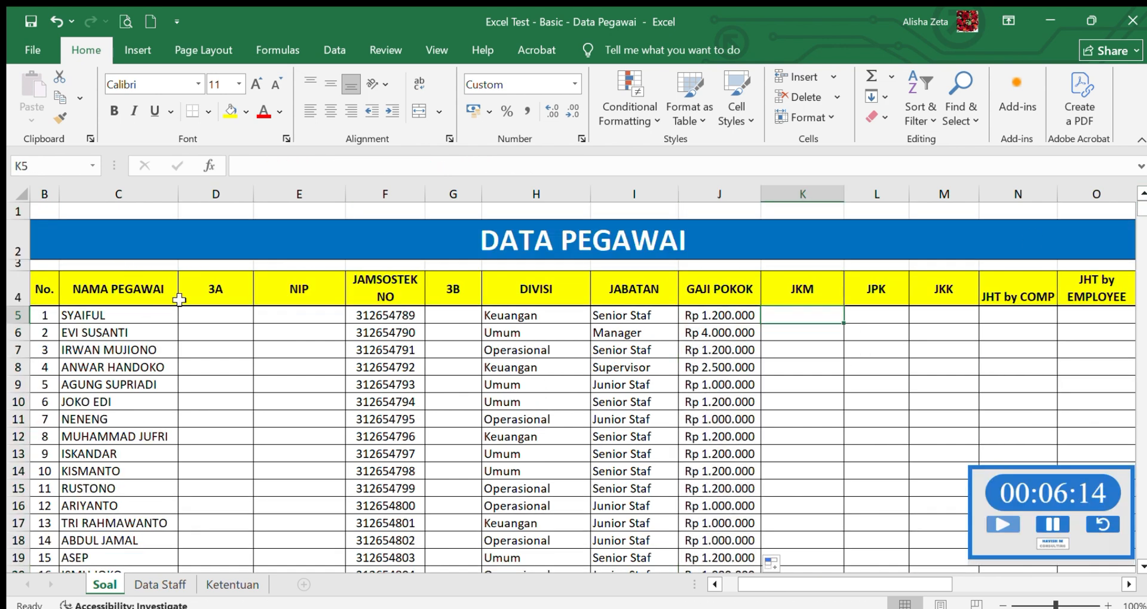
- Enter =LEFT(Soal!C5;3) in the first 3A cell, D5, checking the 3A rule on the Ketentuan sheet along the way
{"action": "left_click", "coordinate": [202, 321]}
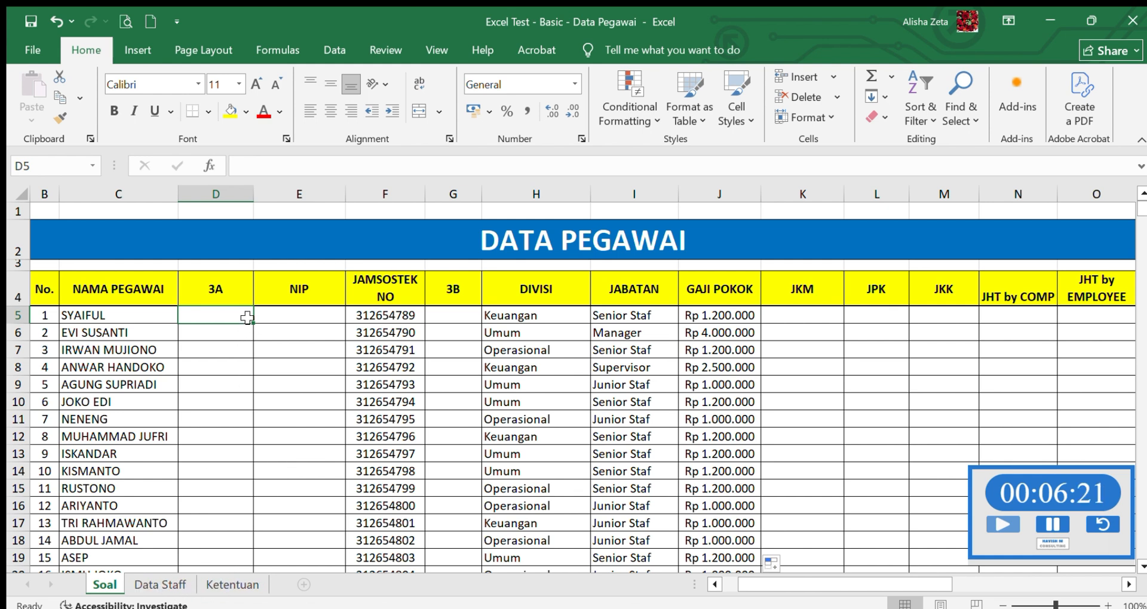
{"action": "type", "text": "="}
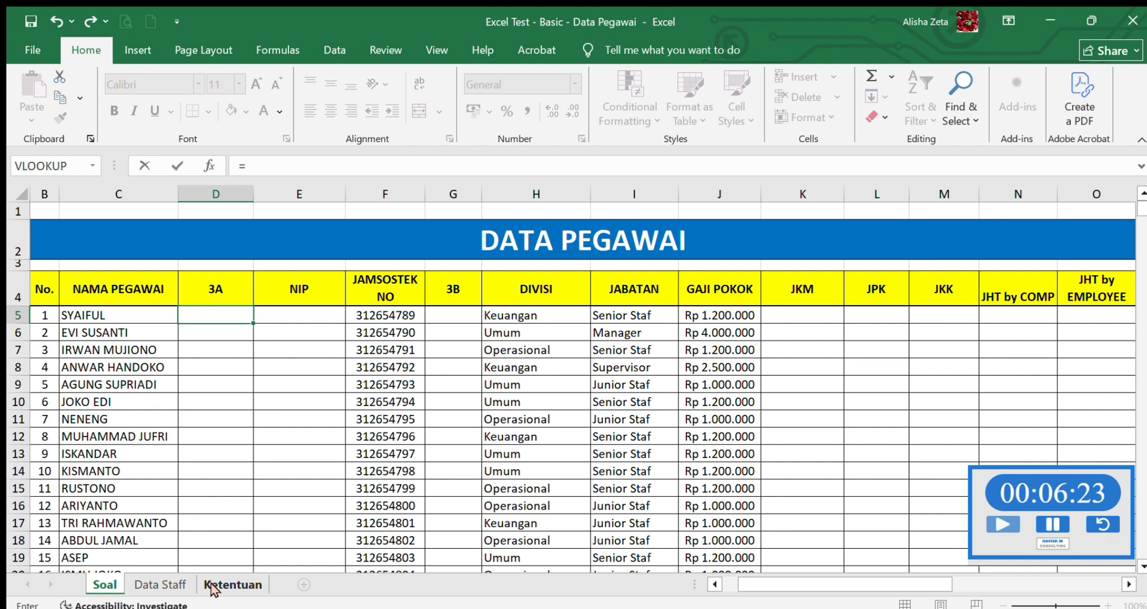
{"action": "left_click", "coordinate": [213, 587]}
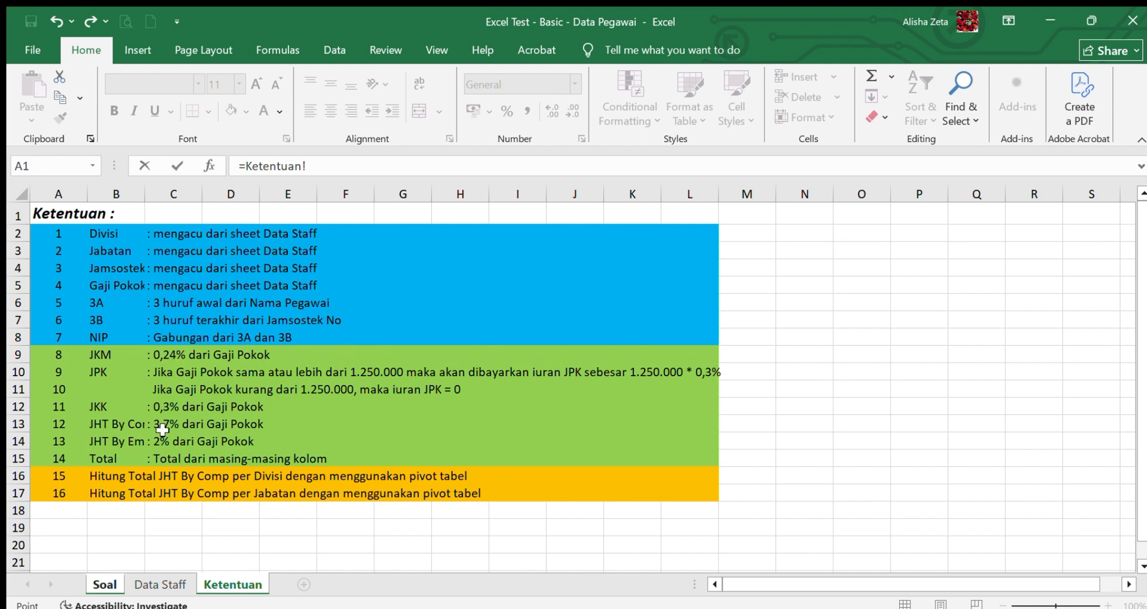
{"action": "left_click", "coordinate": [107, 583]}
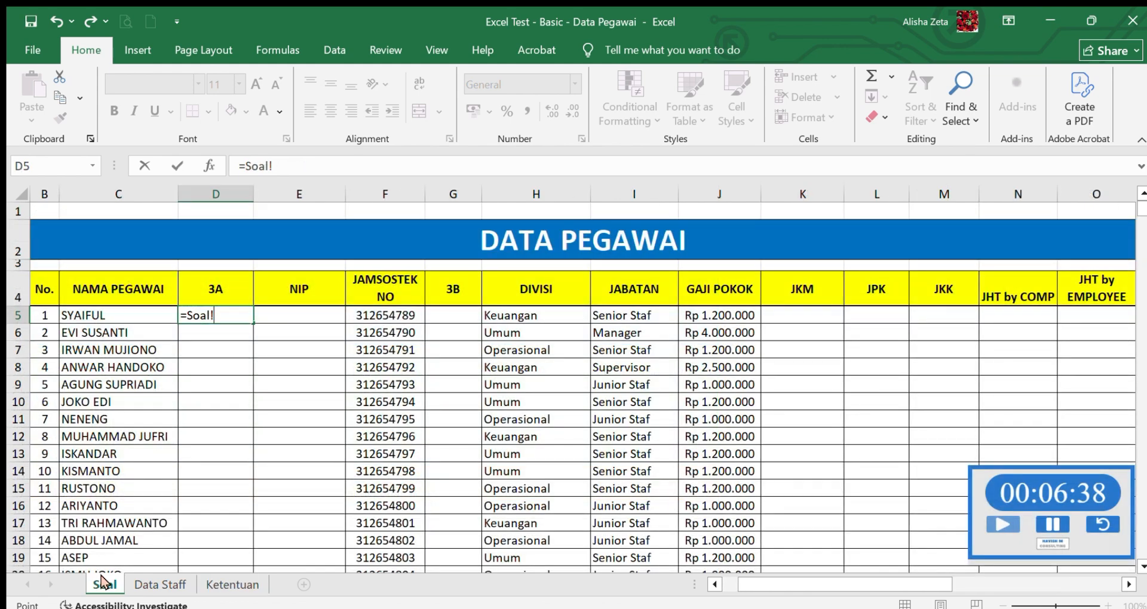
{"action": "key", "text": "BackSpace"}
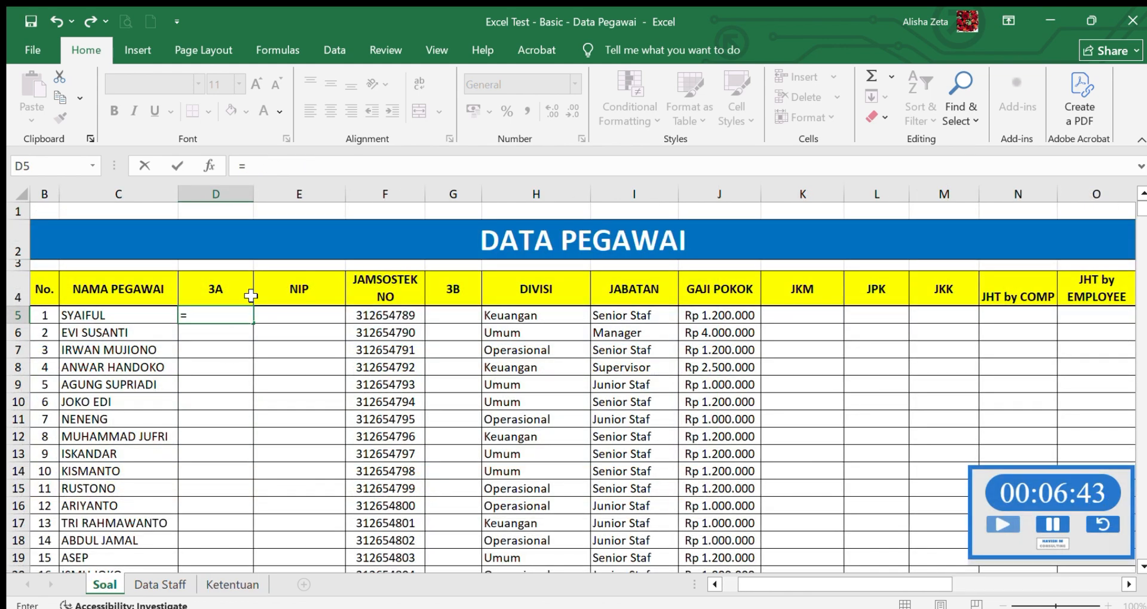
{"action": "type", "text": "LEFT("}
{"action": "left_click", "coordinate": [144, 319]}
{"action": "type", "text": ";3)"}
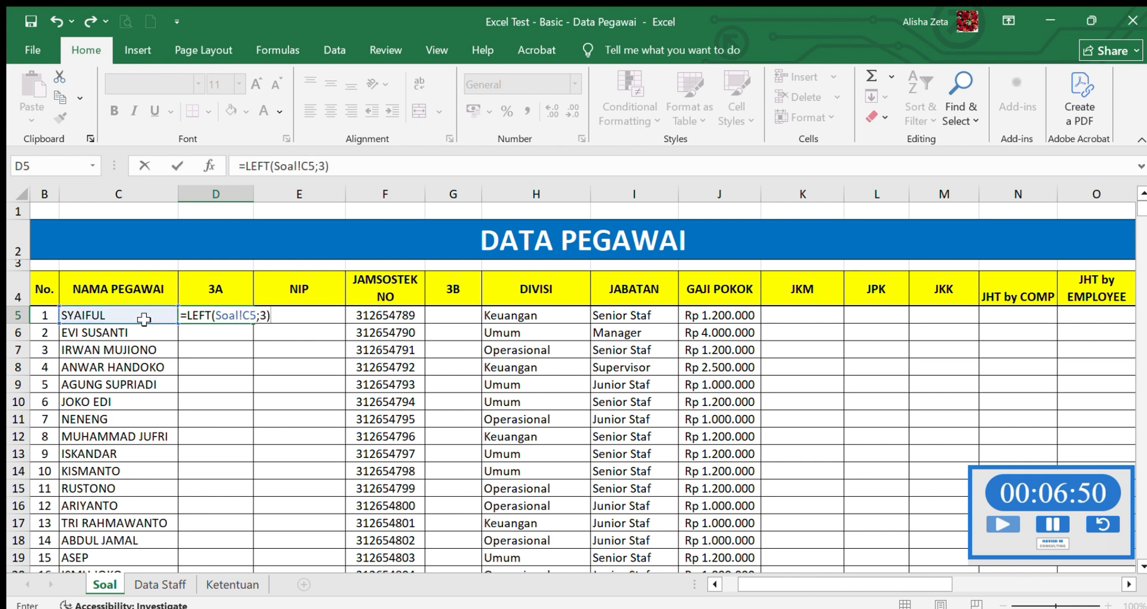
{"action": "key", "text": "Return"}
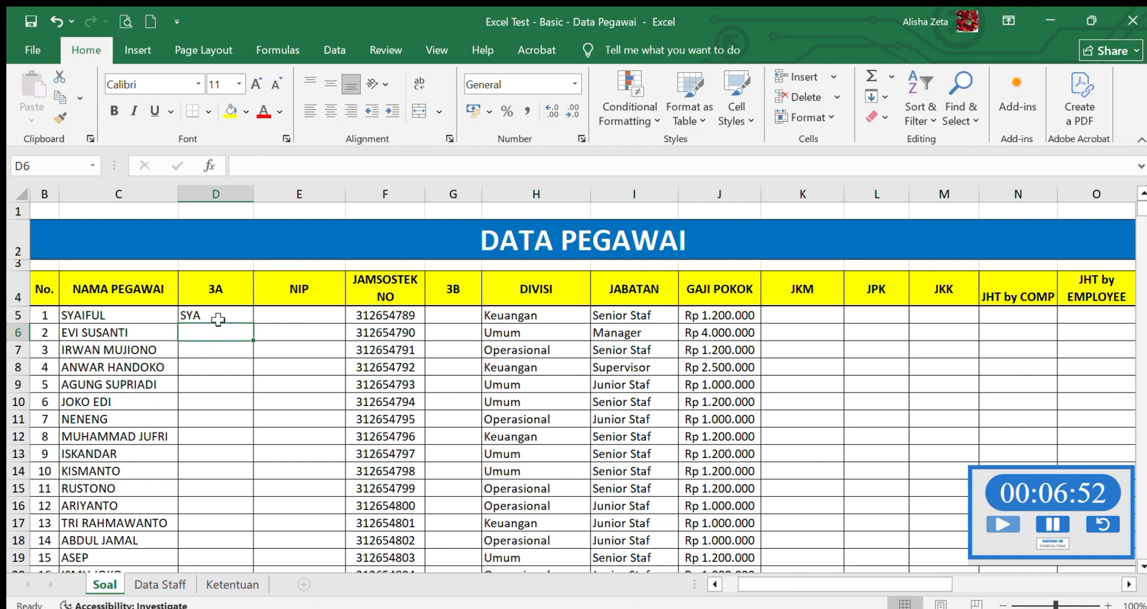
- Fill the 3A formula from D5 down through D24 for all employees
{"action": "left_click", "coordinate": [246, 317]}
{"action": "left_click_drag", "start_coordinate": [252, 322], "coordinate": [261, 549]}
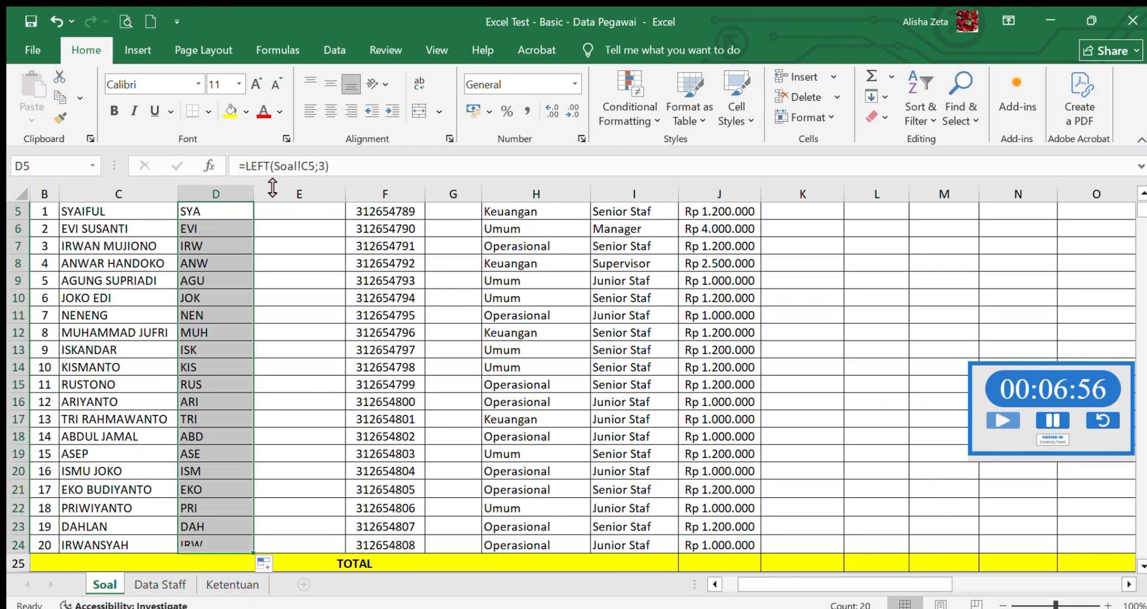
{"action": "left_click", "coordinate": [327, 212]}
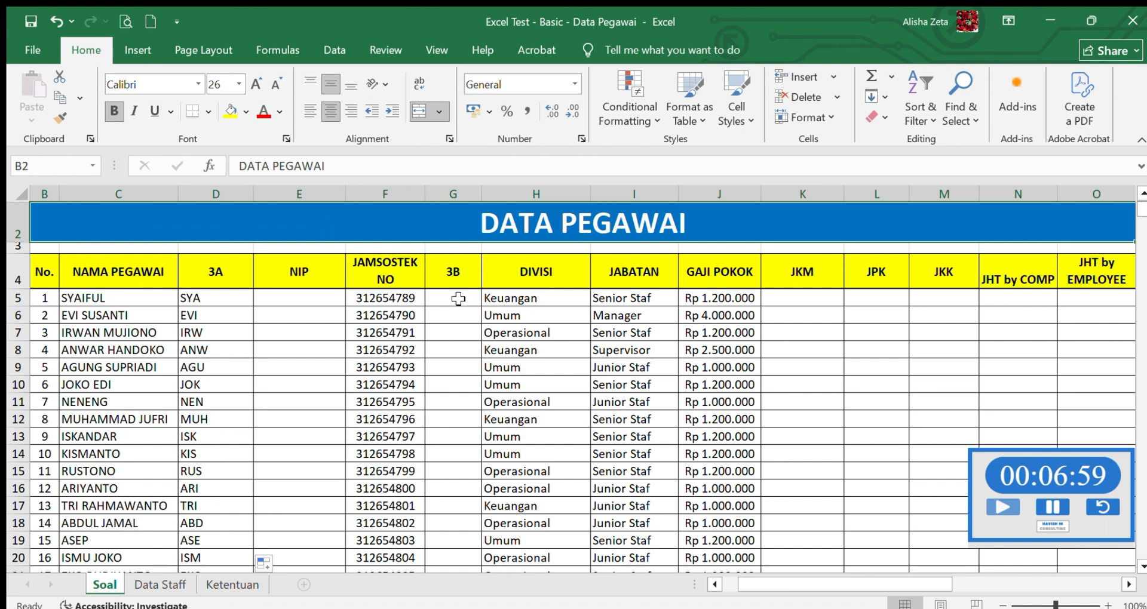
- Enter =RIGHT(F5;3) in the first 3B cell, G5, to extract the last three digits of the JAMSOSTEK NO
{"action": "left_click", "coordinate": [453, 297]}
{"action": "type", "text": "="}
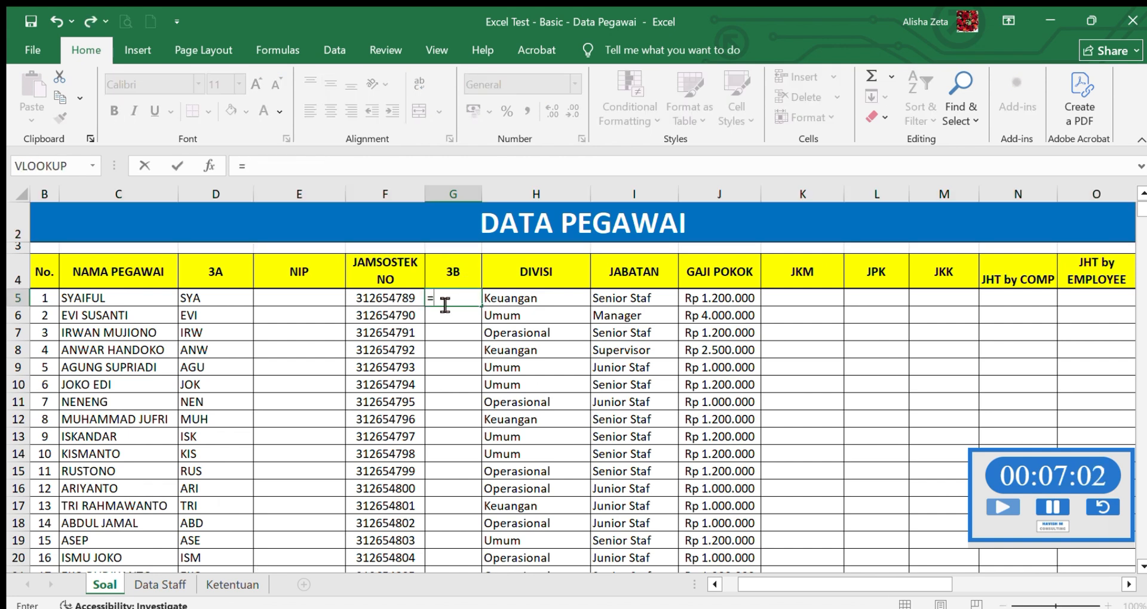
{"action": "type", "text": "RIGHT"}
{"action": "type", "text": "("}
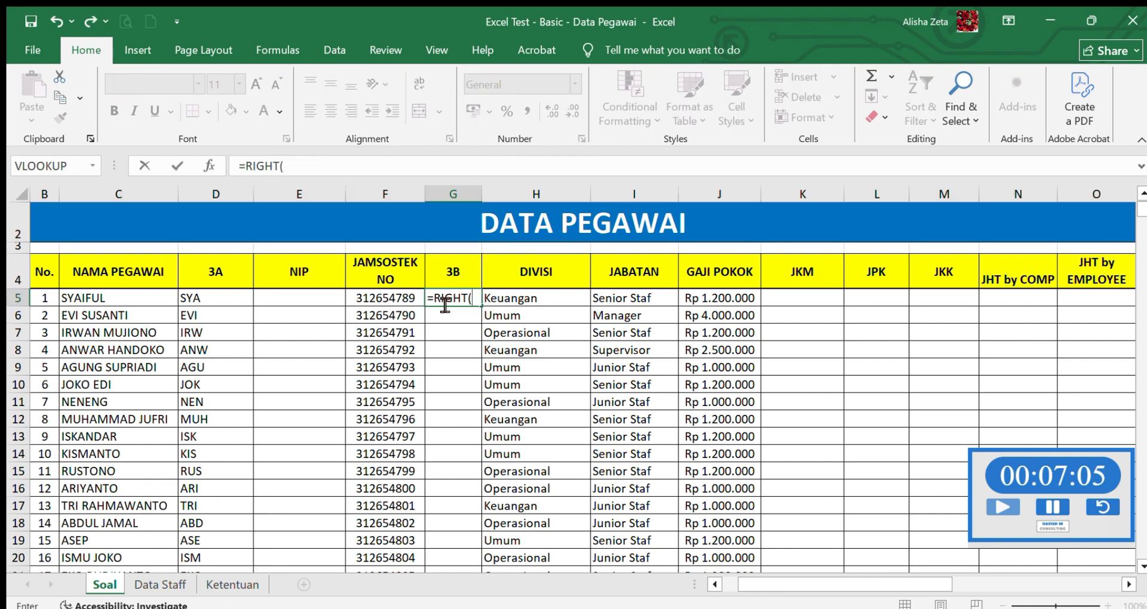
{"action": "left_click", "coordinate": [393, 302]}
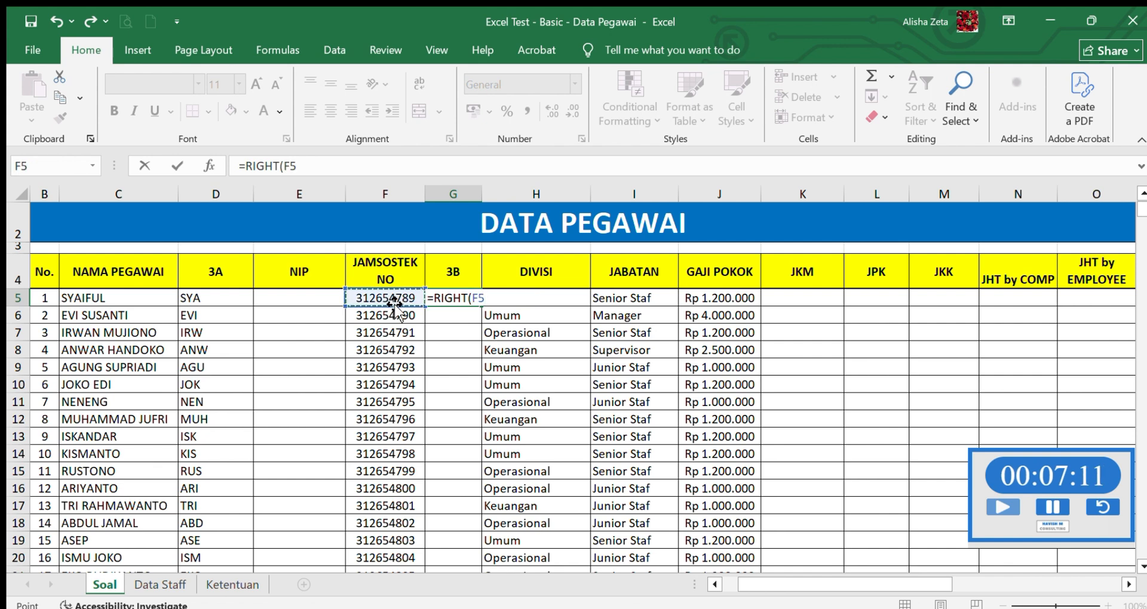
{"action": "type", "text": ";"}
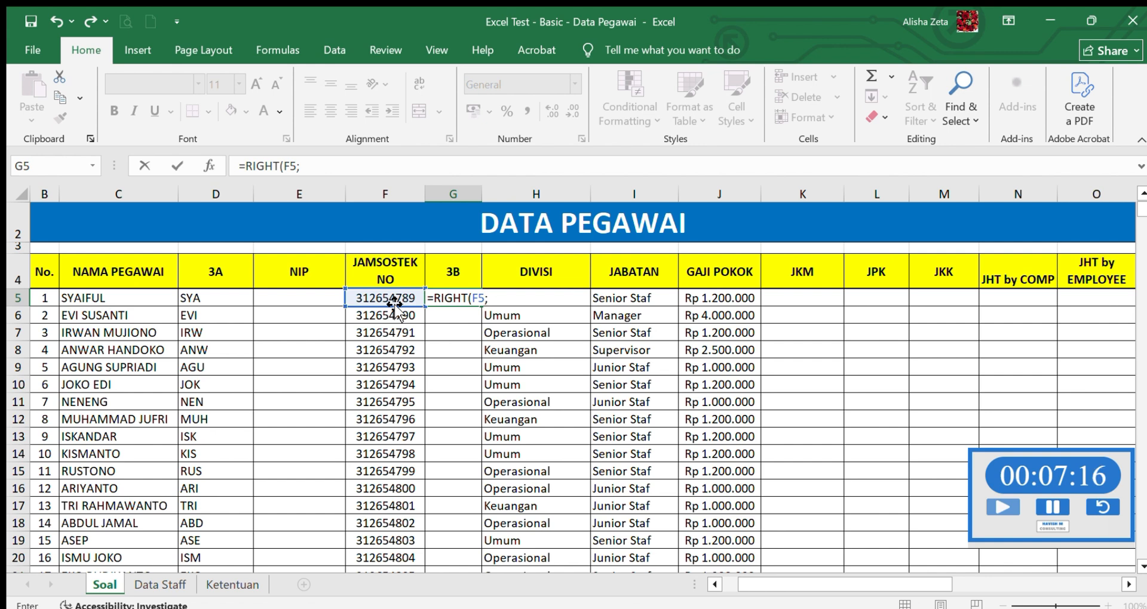
{"action": "type", "text": "3)"}
{"action": "key", "text": "Return"}
- Fill the 3B formula from G5 down through G24 for all employees
{"action": "left_click", "coordinate": [457, 296]}
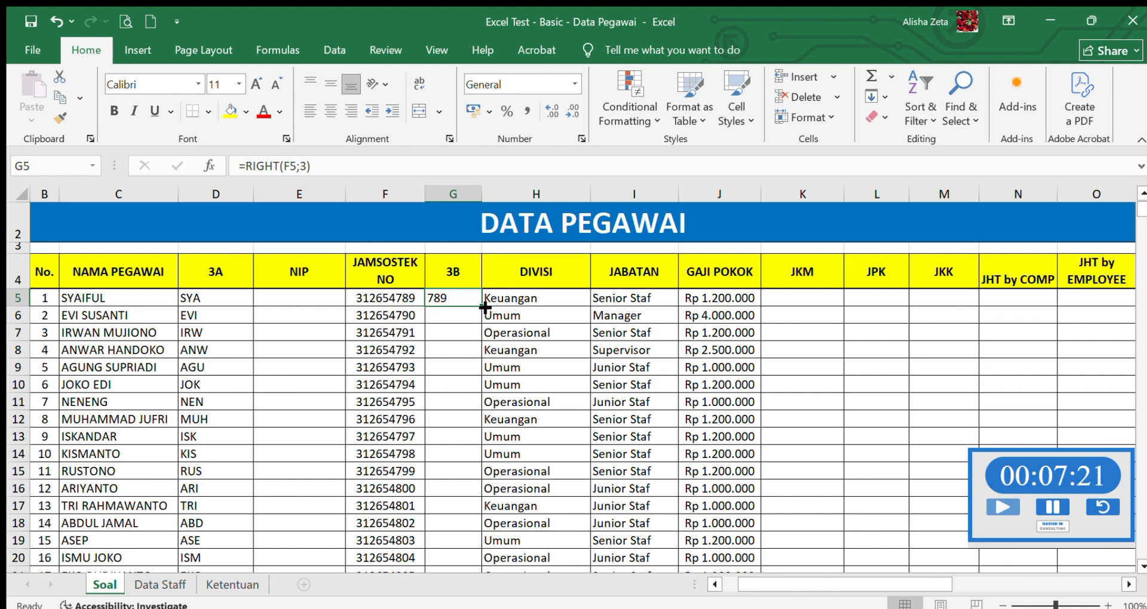
{"action": "left_click_drag", "start_coordinate": [484, 306], "coordinate": [465, 532]}
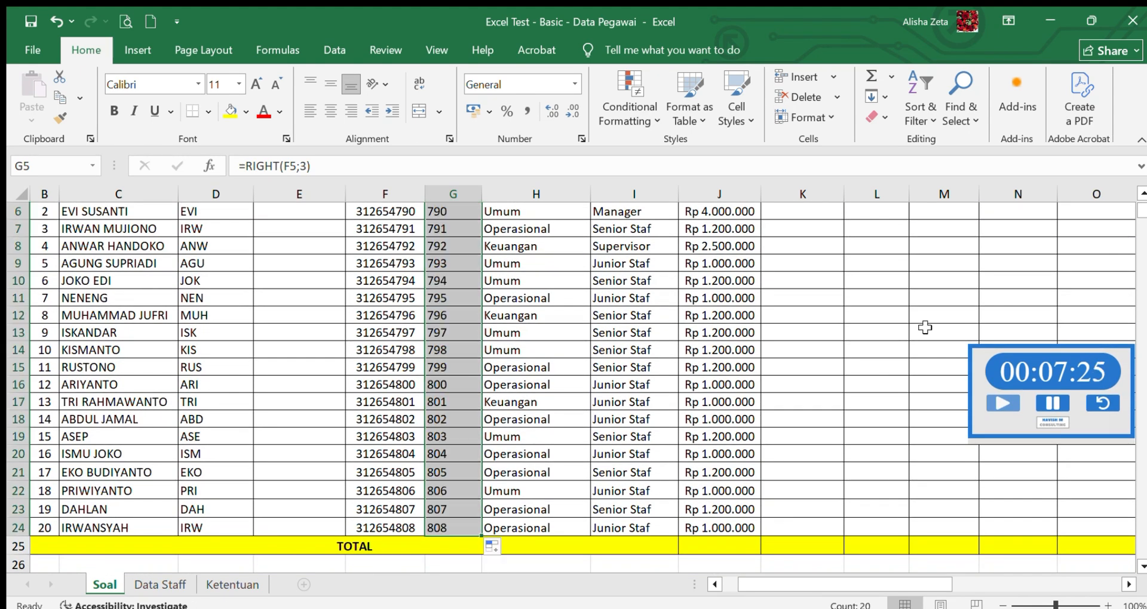
{"action": "scroll", "coordinate": [431, 309], "scroll_direction": "up", "scroll_amount": 2}
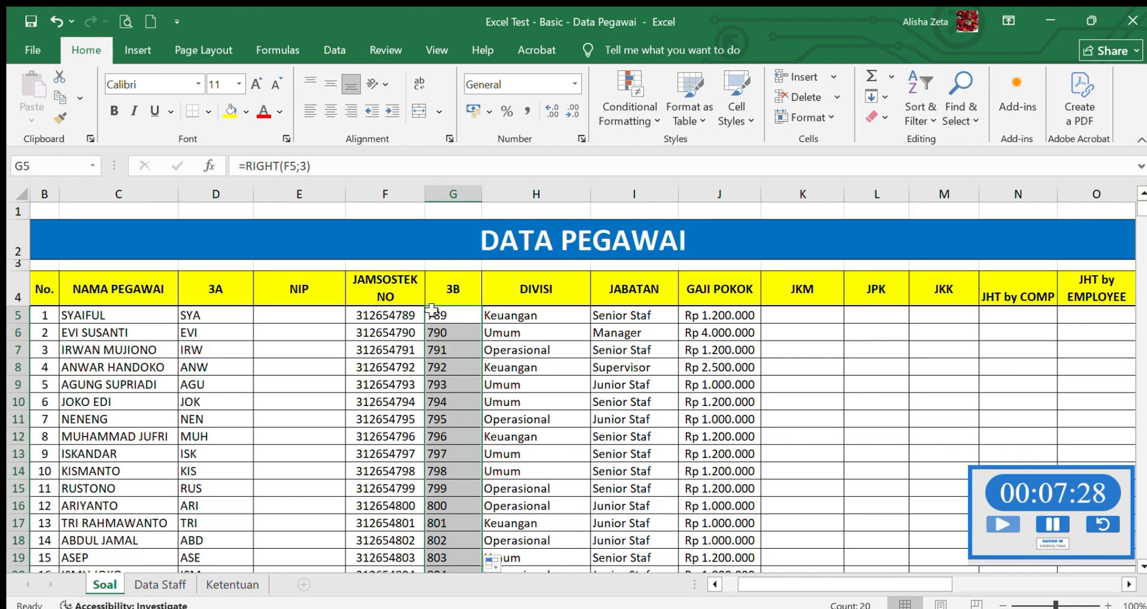
- Enter =CONCATENATE(D5;G5) in the first NIP cell, E5, to join the employee's 3A and 3B values
{"action": "left_click", "coordinate": [308, 317]}
{"action": "type", "text": "="}
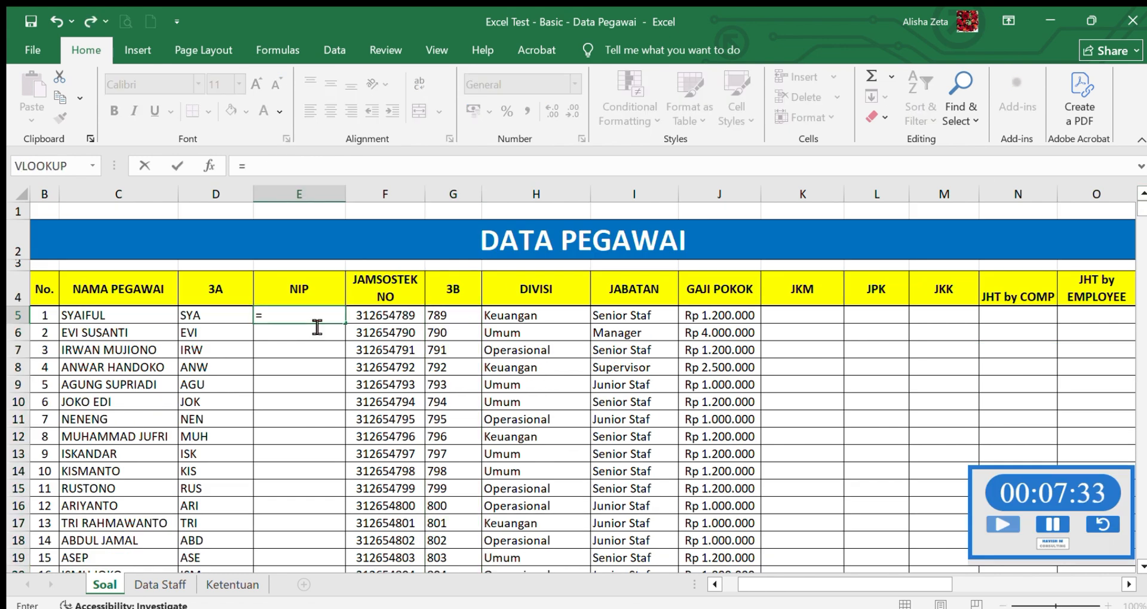
{"action": "type", "text": "CO"}
{"action": "key", "text": "BackSpace"}
{"action": "type", "text": "CONCA"}
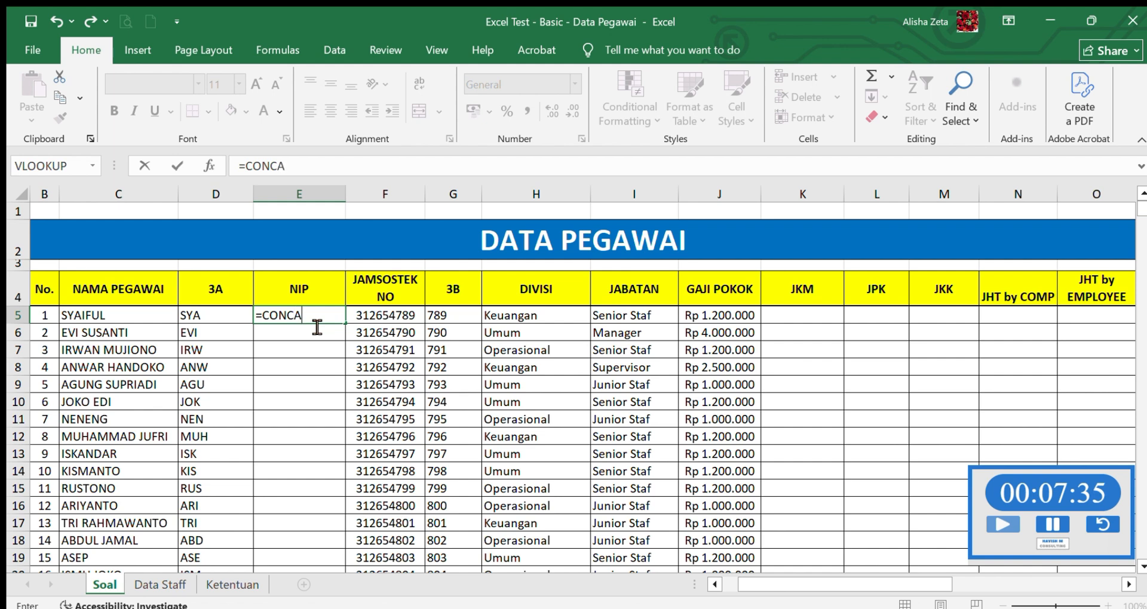
{"action": "type", "text": "TENATE("}
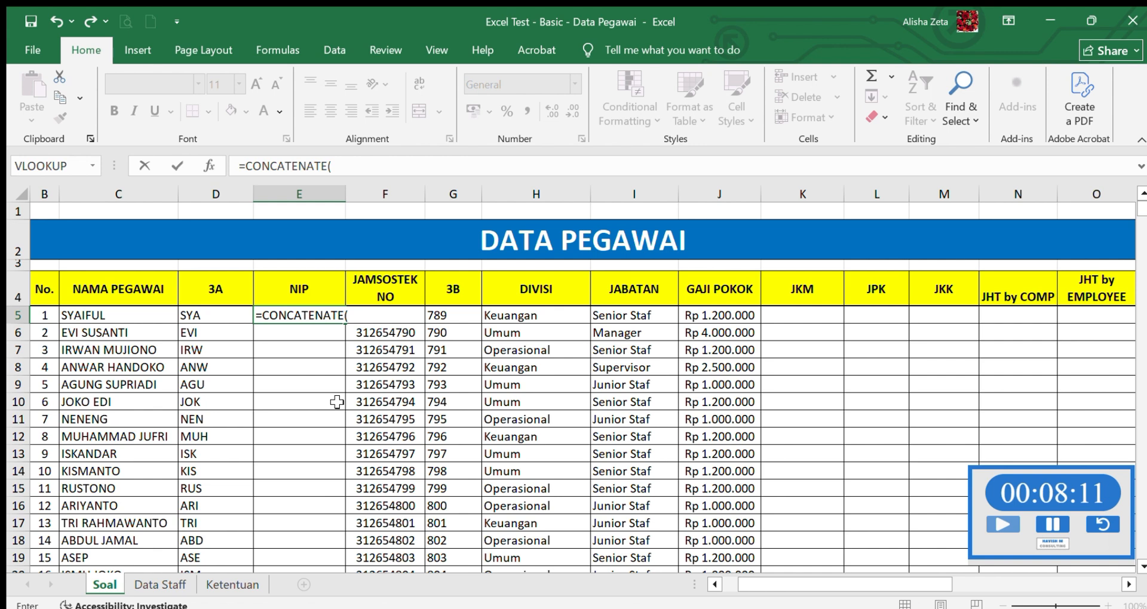
{"action": "left_click", "coordinate": [225, 312]}
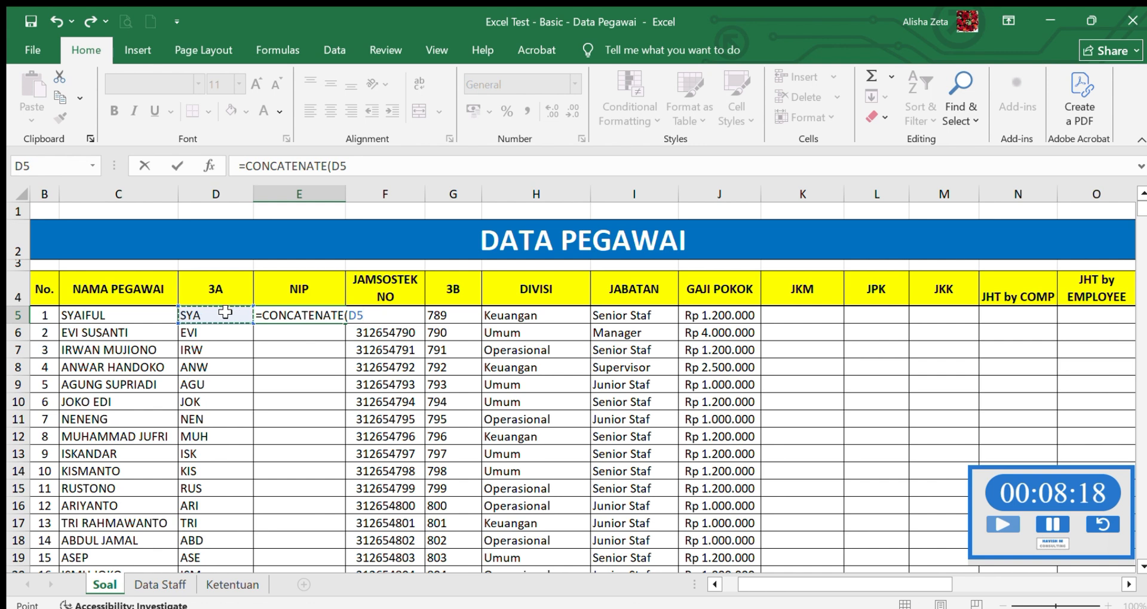
{"action": "type", "text": ";"}
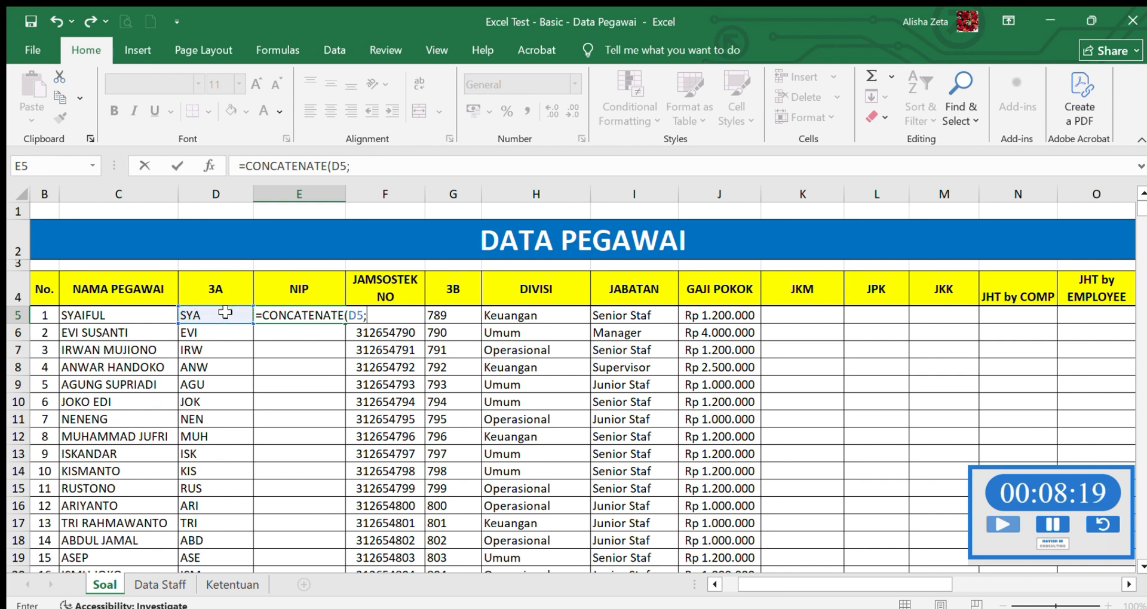
{"action": "left_click", "coordinate": [456, 317]}
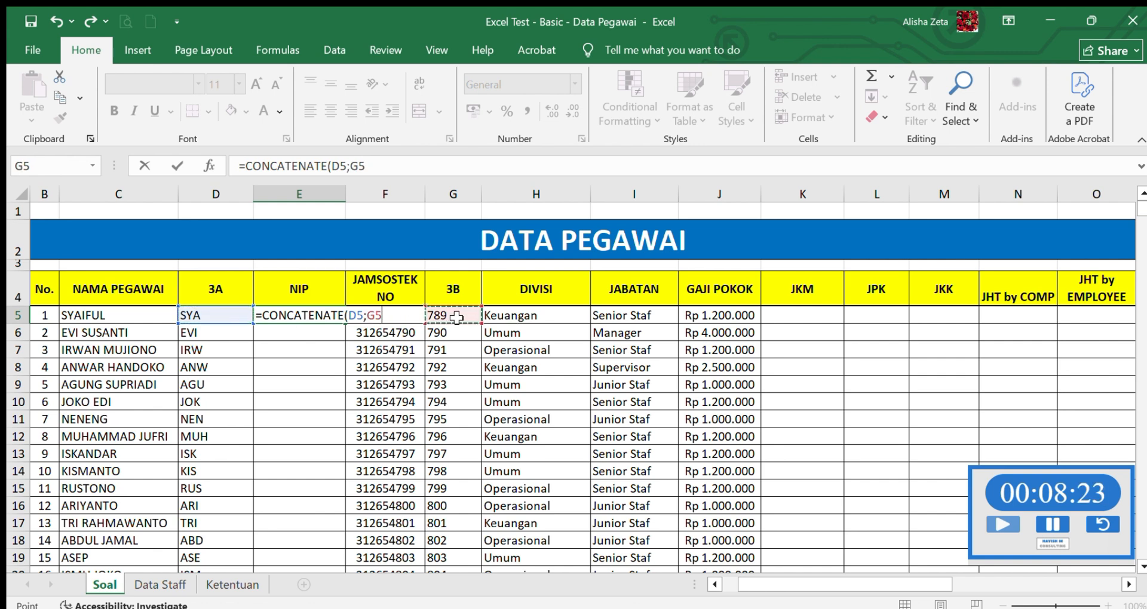
{"action": "type", "text": ")"}
{"action": "key", "text": "Return"}
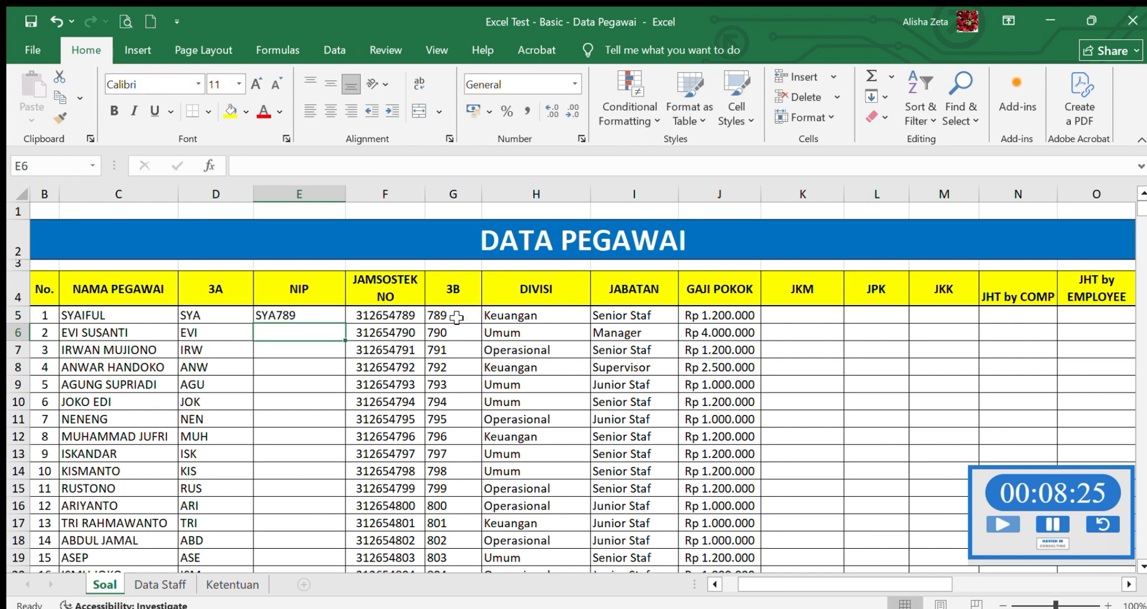
- Fill the NIP formula from E5 down through E24 for all employees
{"action": "left_click", "coordinate": [327, 317]}
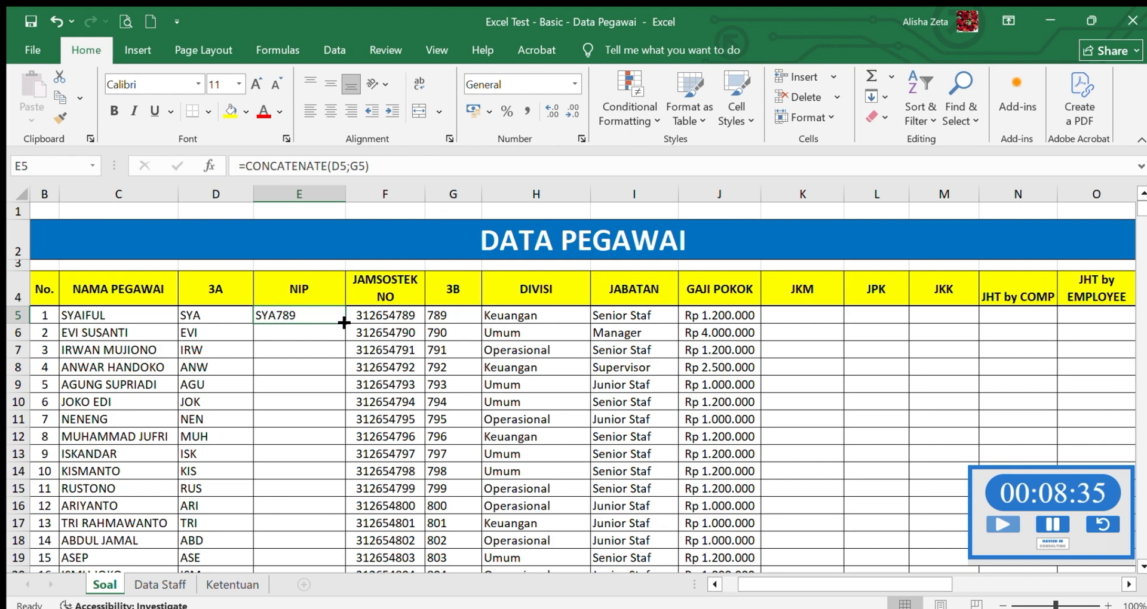
{"action": "left_click_drag", "start_coordinate": [345, 323], "coordinate": [330, 535]}
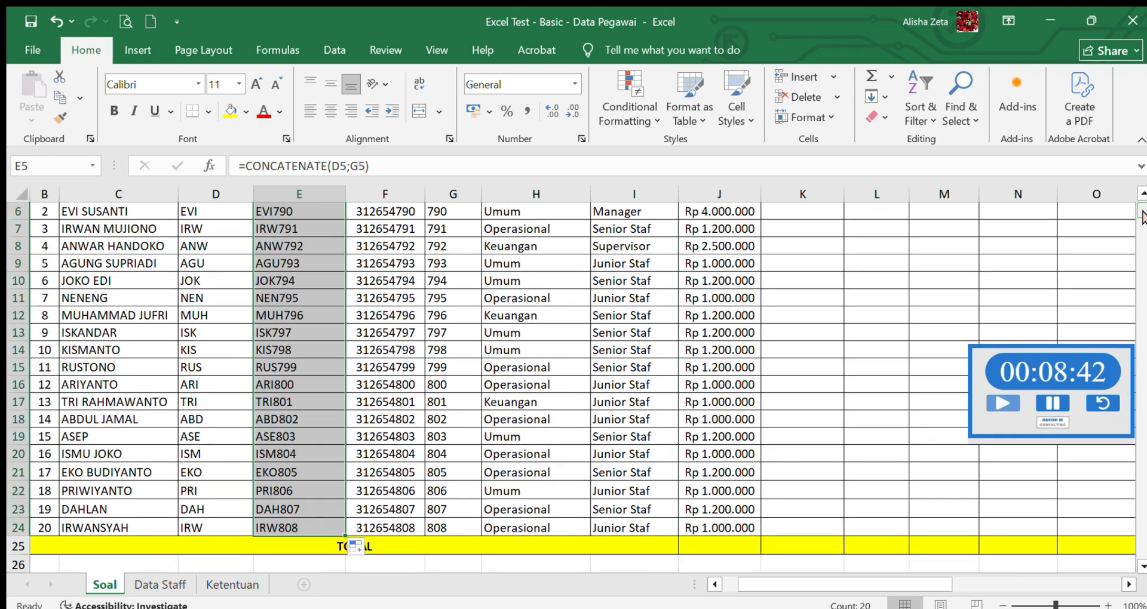
{"action": "scroll", "coordinate": [1073, 203], "scroll_direction": "up", "scroll_amount": 2}
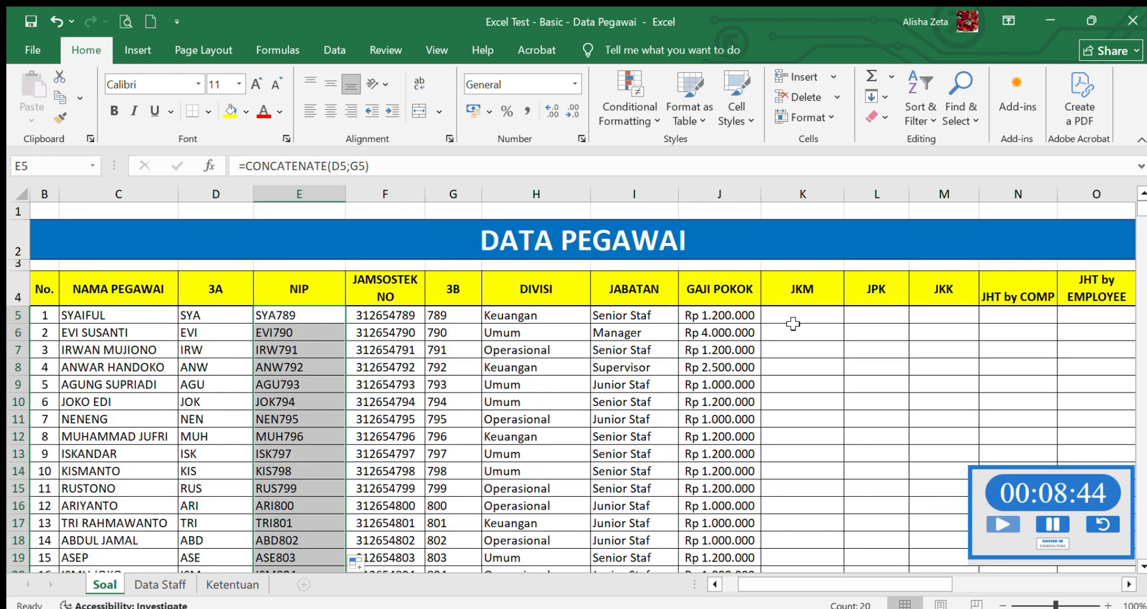
- Move the Ketentuan sheet directly after Soal and check its JKM rule for the first JKM cell, K5
{"action": "left_click", "coordinate": [824, 315]}
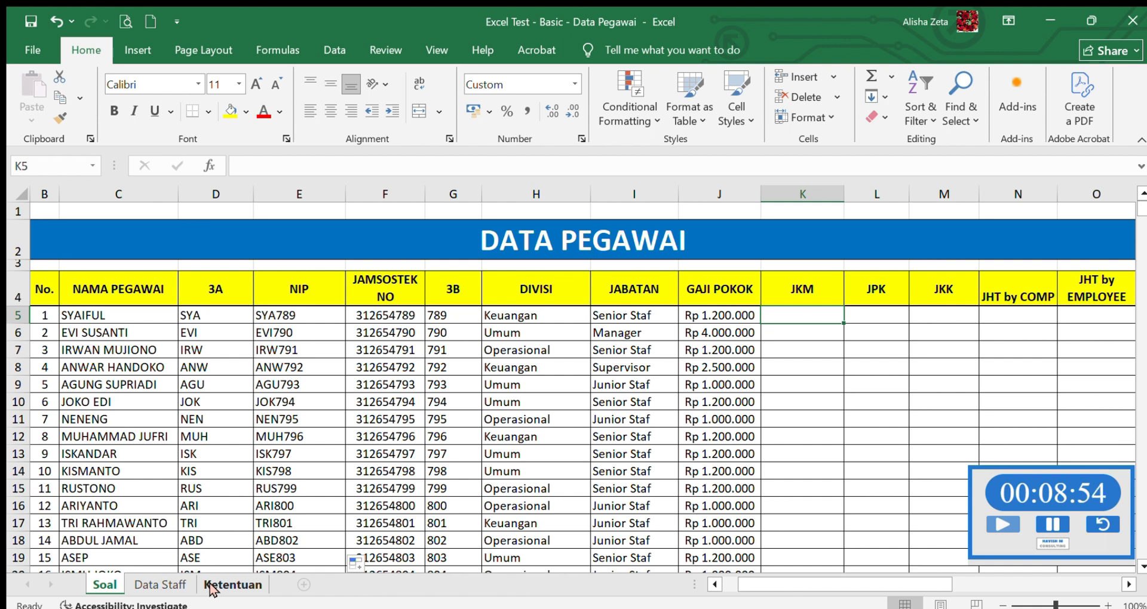
{"action": "left_click_drag", "start_coordinate": [210, 588], "coordinate": [153, 590]}
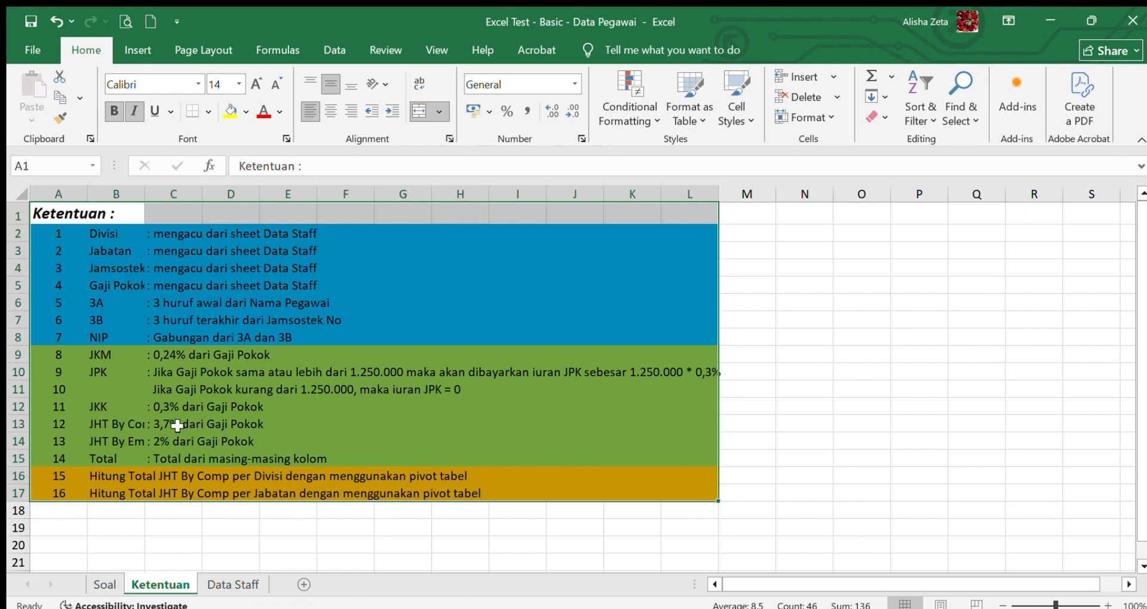
{"action": "left_click", "coordinate": [104, 585]}
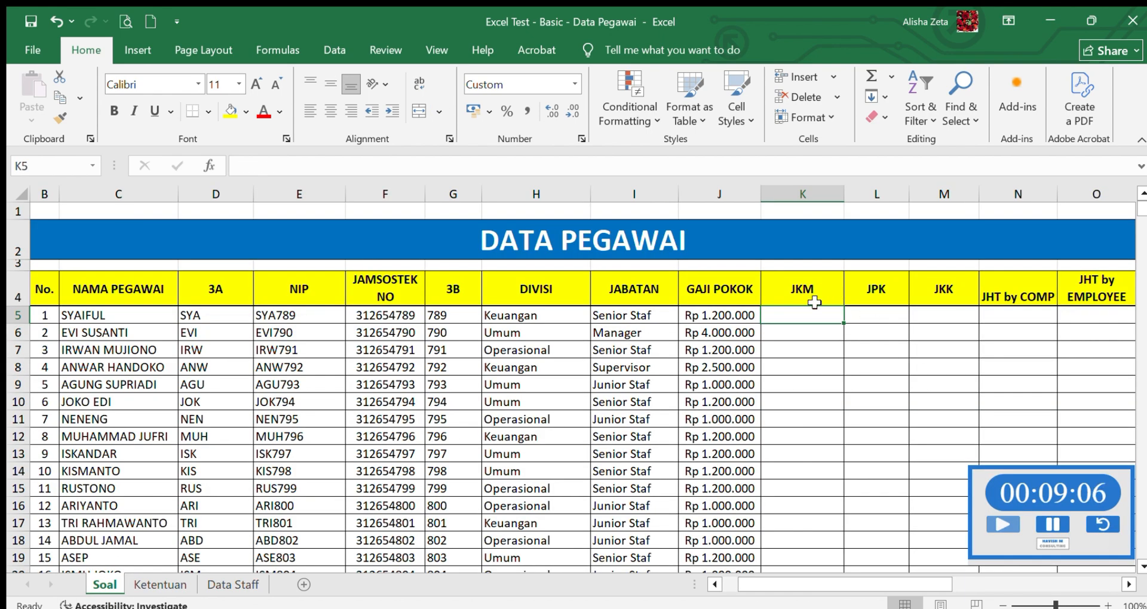
- Enter =0,24%*J5 in the first JKM cell, K5, to calculate the contribution from the Gaji Pokok
{"action": "type", "text": "=0"}
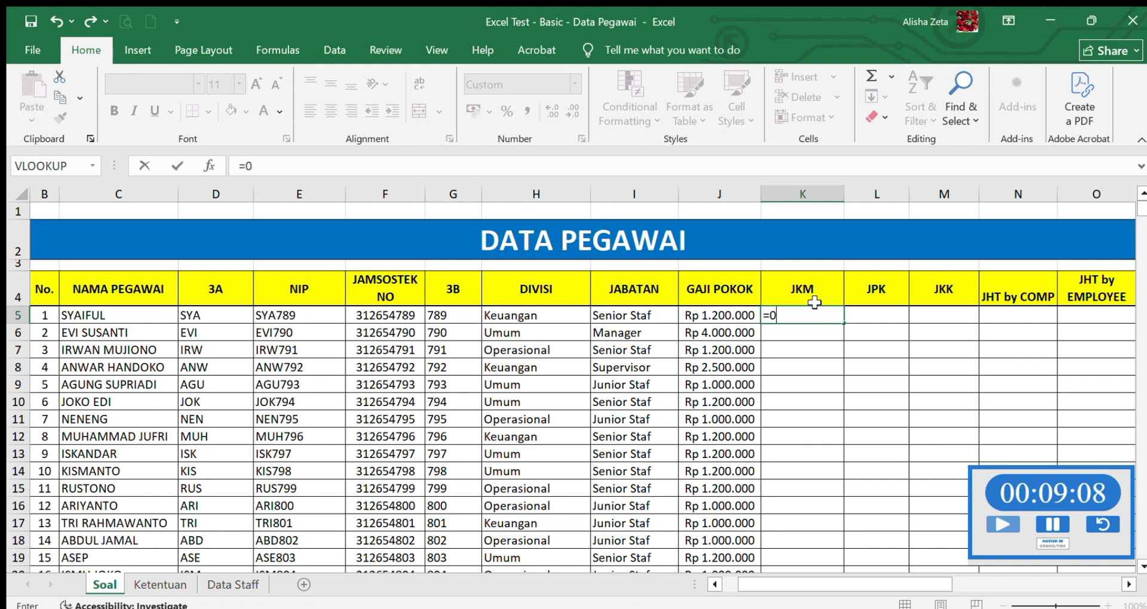
{"action": "type", "text": ";24%"}
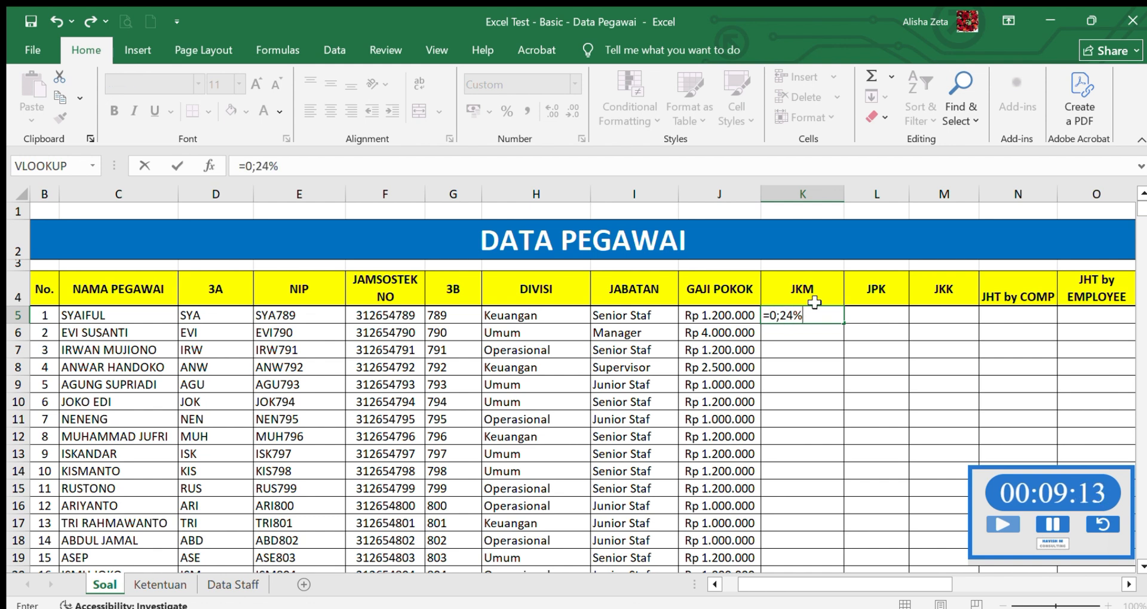
{"action": "type", "text": "*"}
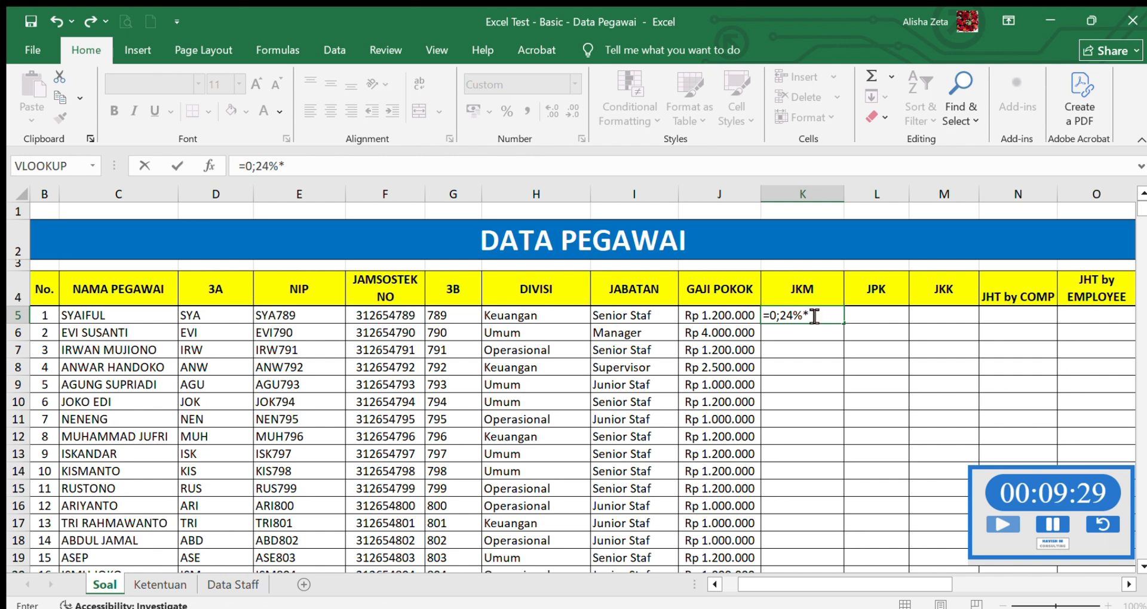
{"action": "key", "text": "BackSpace"}
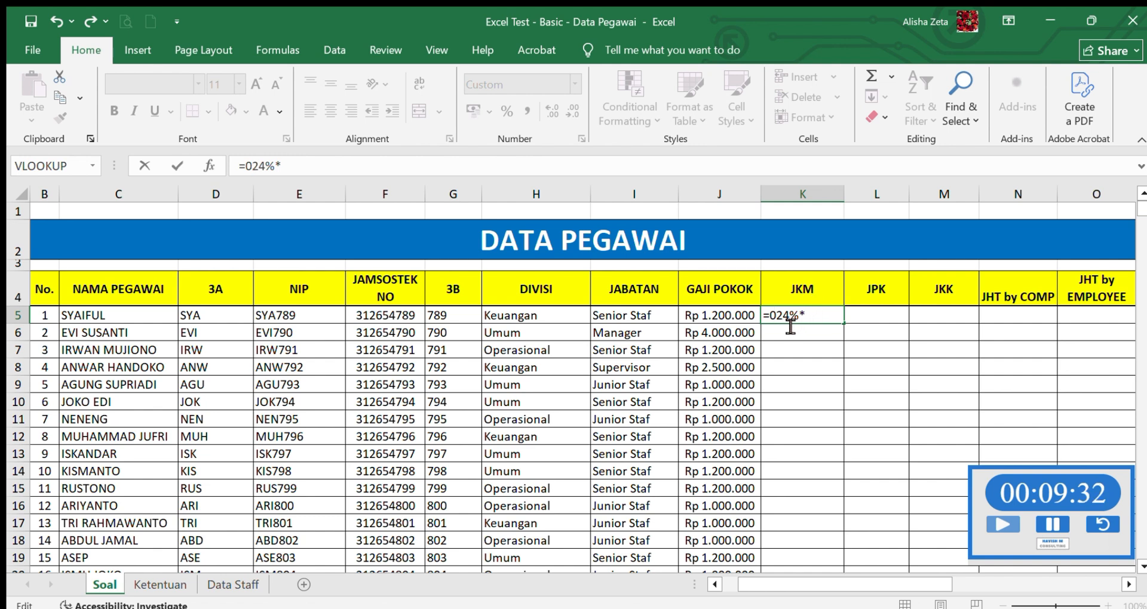
{"action": "type", "text": ","}
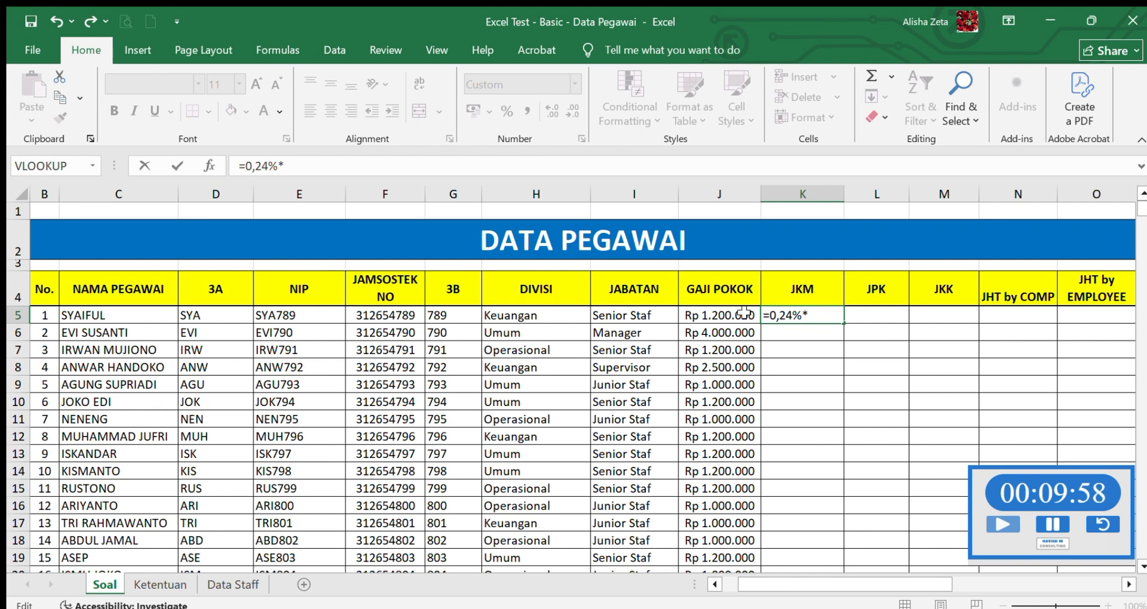
{"action": "left_click", "coordinate": [728, 316]}
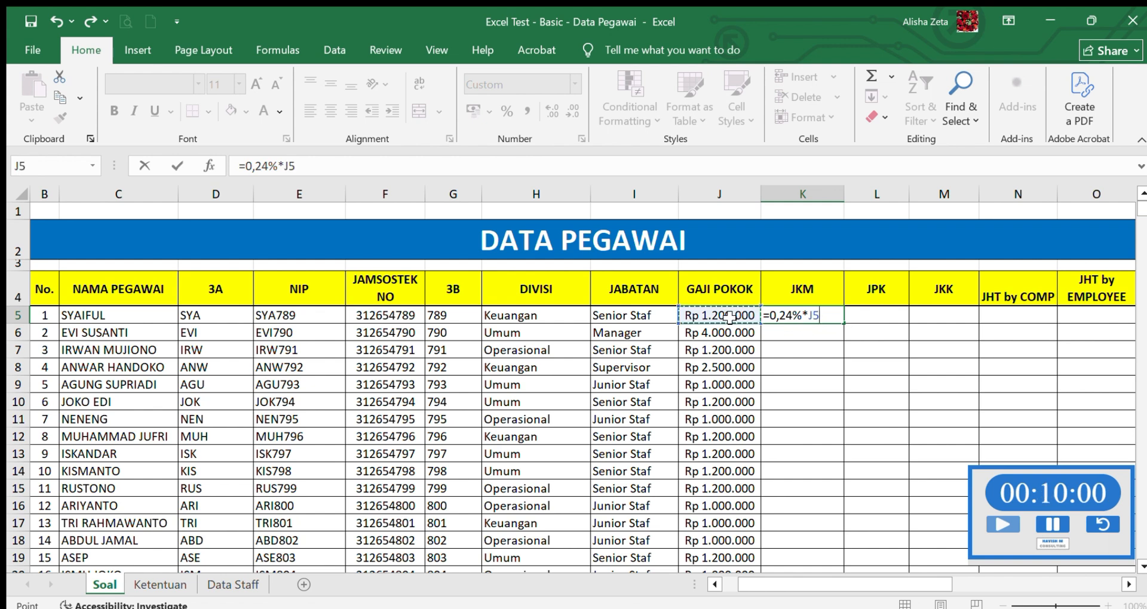
{"action": "key", "text": "Return"}
- Fill the JKM formula from K5 down through K24 for all employees
{"action": "left_click", "coordinate": [836, 312]}
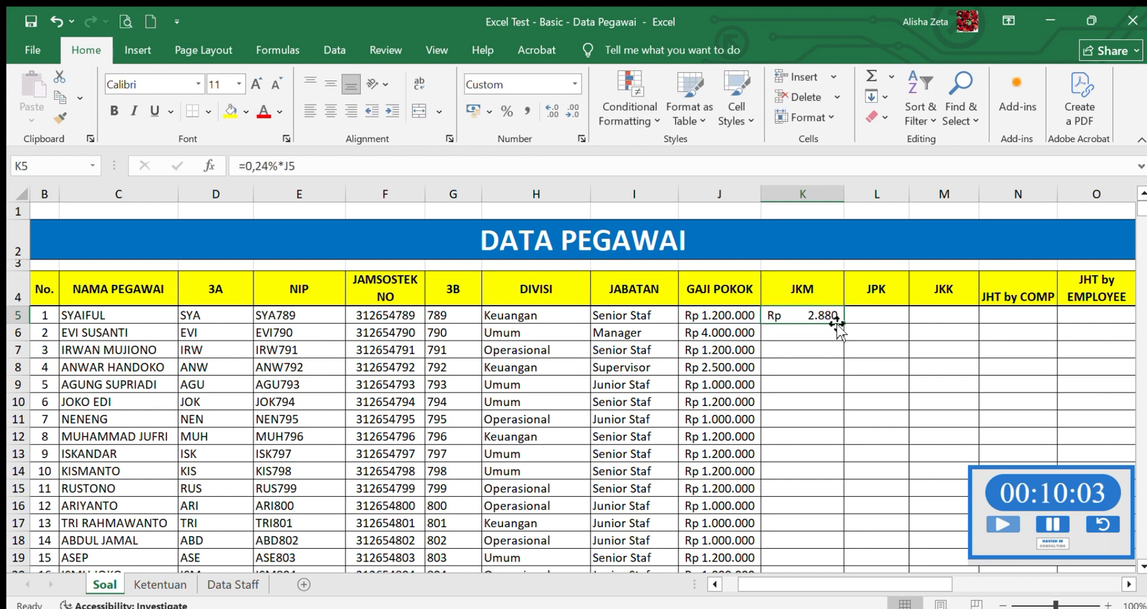
{"action": "left_click_drag", "start_coordinate": [842, 321], "coordinate": [811, 528]}
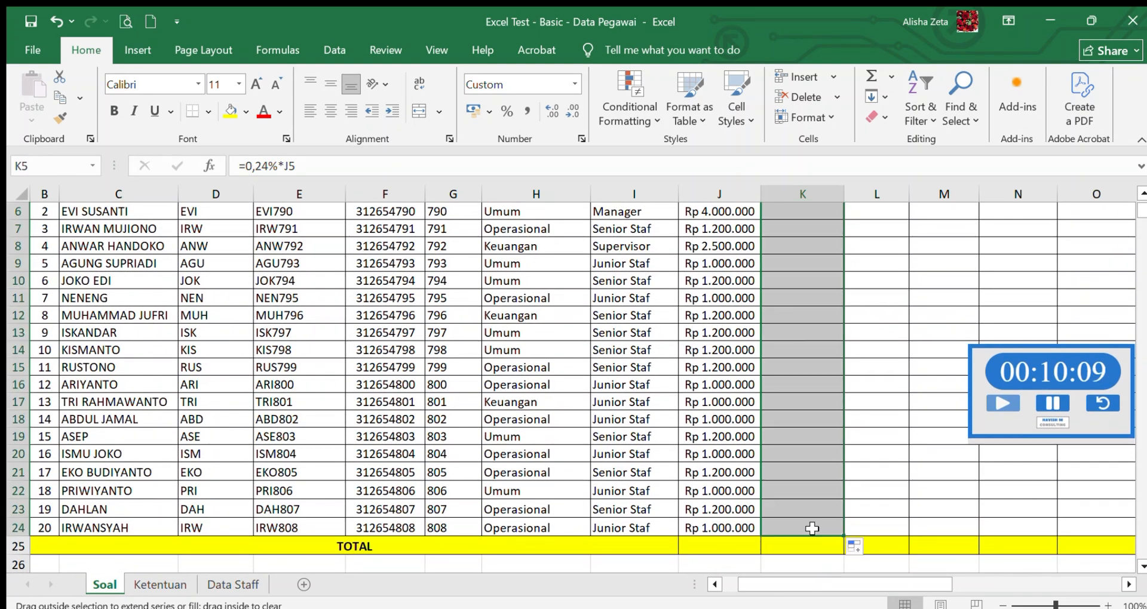
{"action": "left_click", "coordinate": [468, 110]}
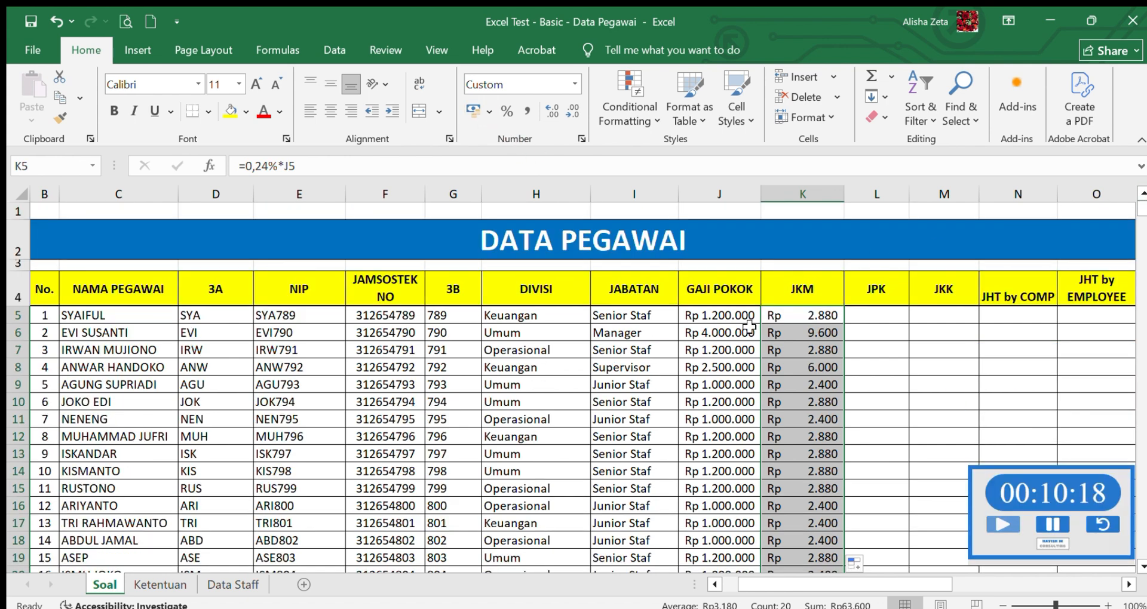
{"action": "left_click", "coordinate": [749, 326]}
{"action": "left_click", "coordinate": [805, 310]}
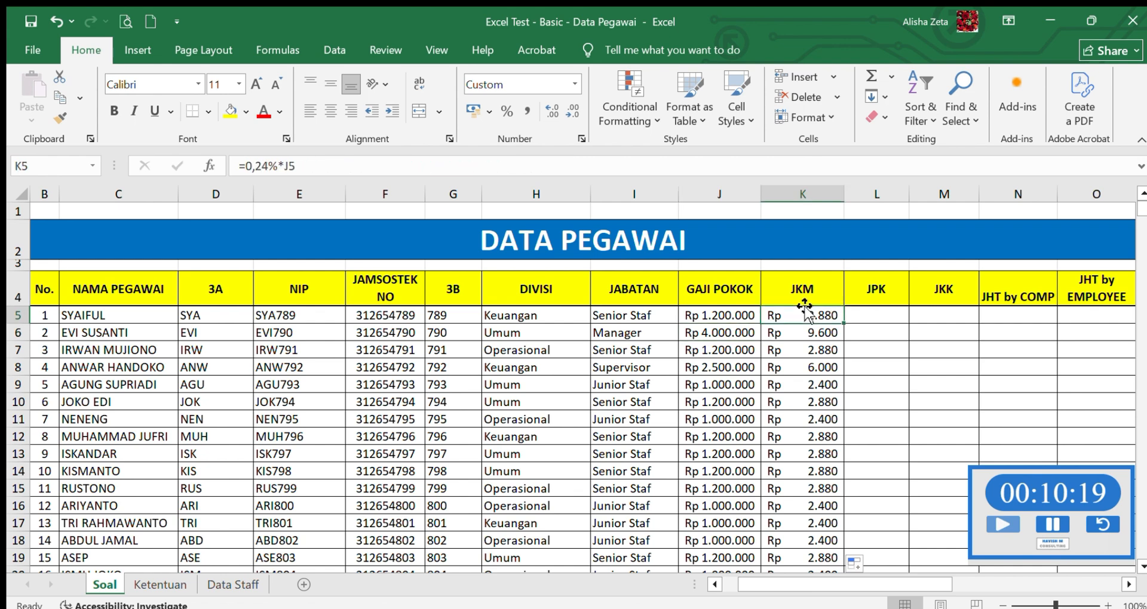
- Consult the JPK rule on the Ketentuan sheet and start a formula in the first JPK cell, L5, on Soal
{"action": "left_click", "coordinate": [887, 316]}
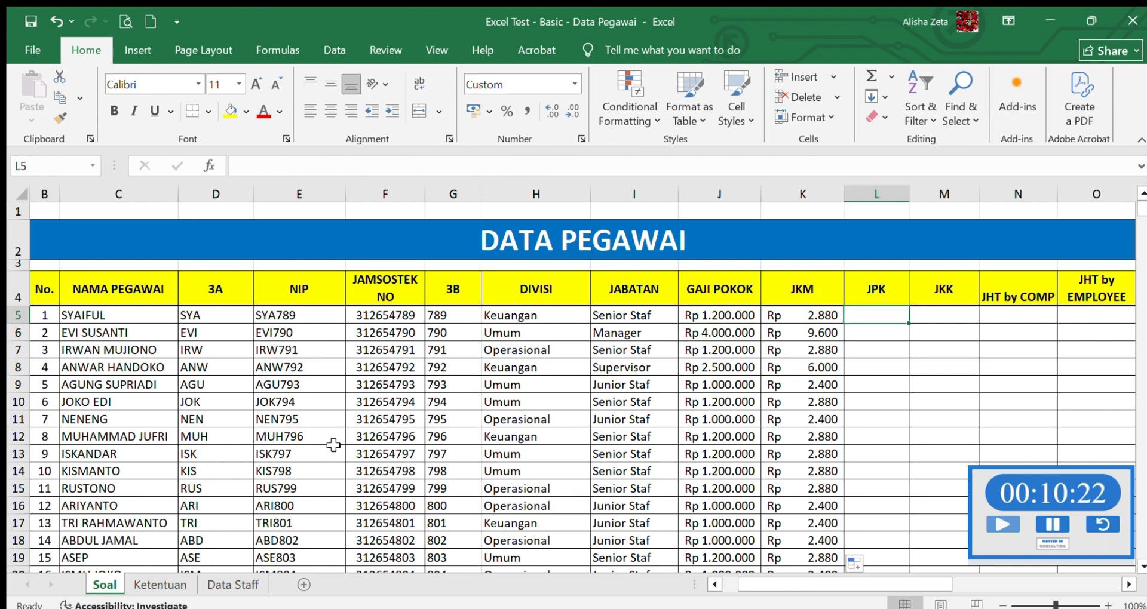
{"action": "left_click", "coordinate": [209, 585]}
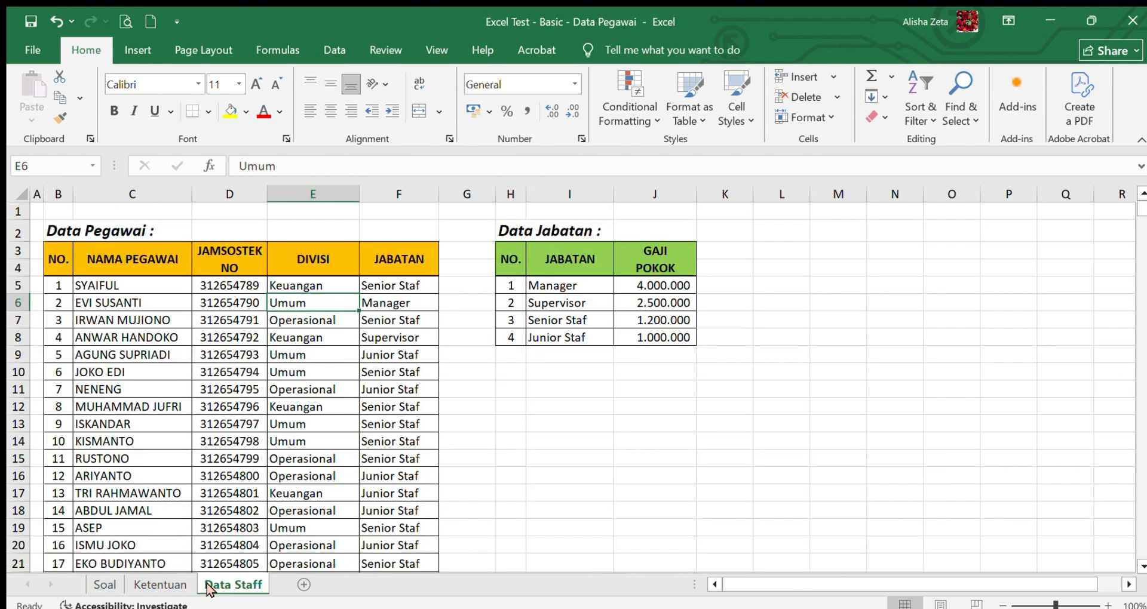
{"action": "left_click", "coordinate": [175, 585]}
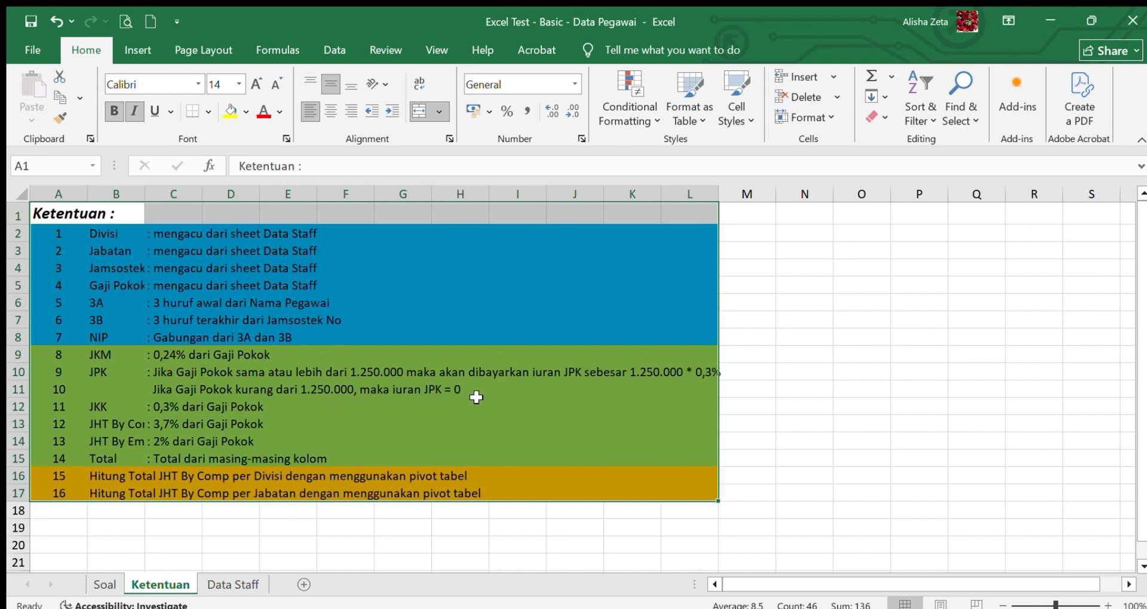
{"action": "left_click", "coordinate": [101, 586]}
{"action": "type", "text": "="}
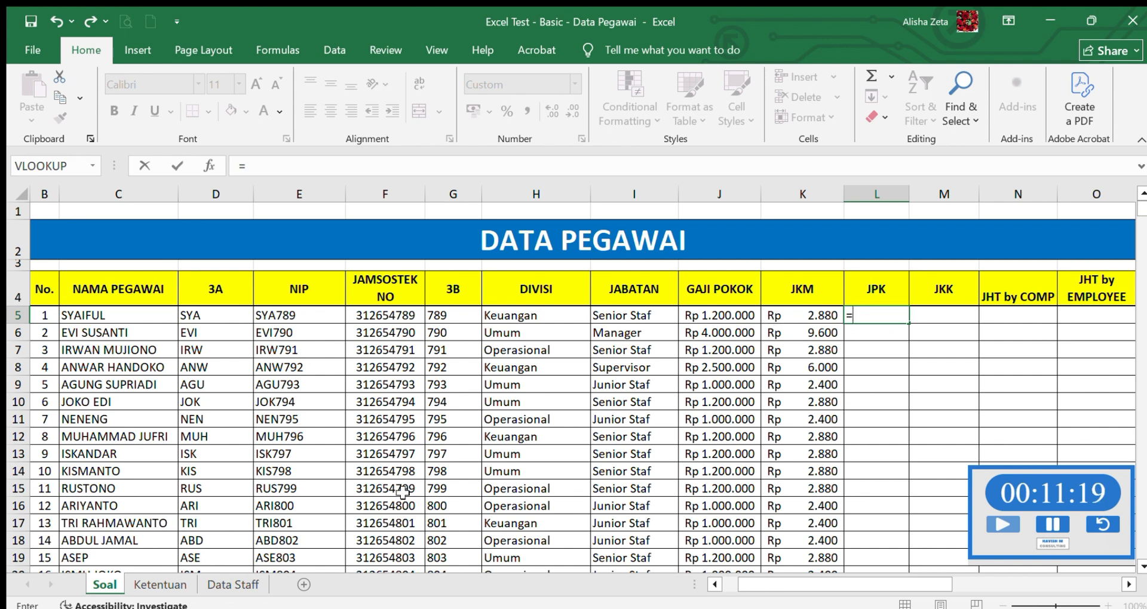
{"action": "left_click", "coordinate": [169, 578]}
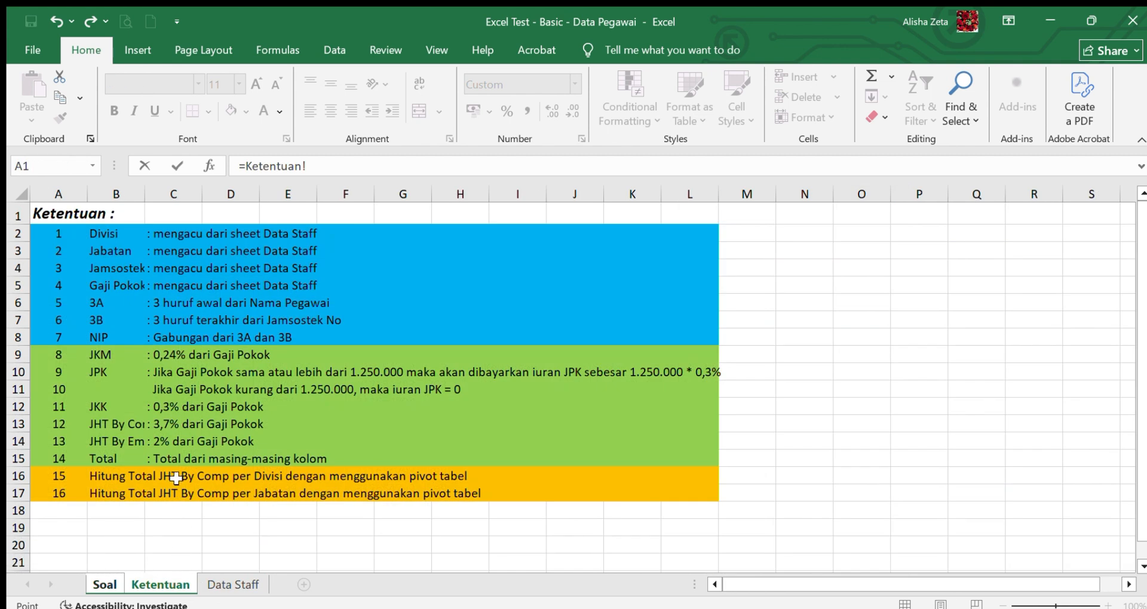
{"action": "left_click", "coordinate": [116, 579]}
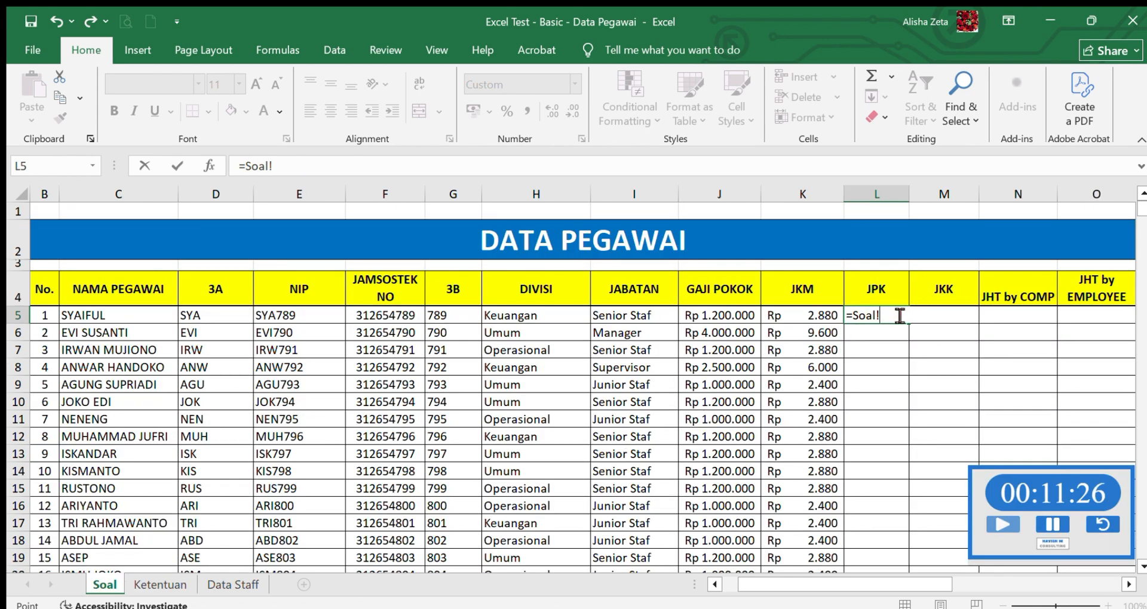
{"action": "key", "text": "BackSpace"}
{"action": "key", "text": "BackSpace"}
{"action": "key", "text": "BackSpace"}
{"action": "key", "text": "BackSpace"}
{"action": "key", "text": "BackSpace"}
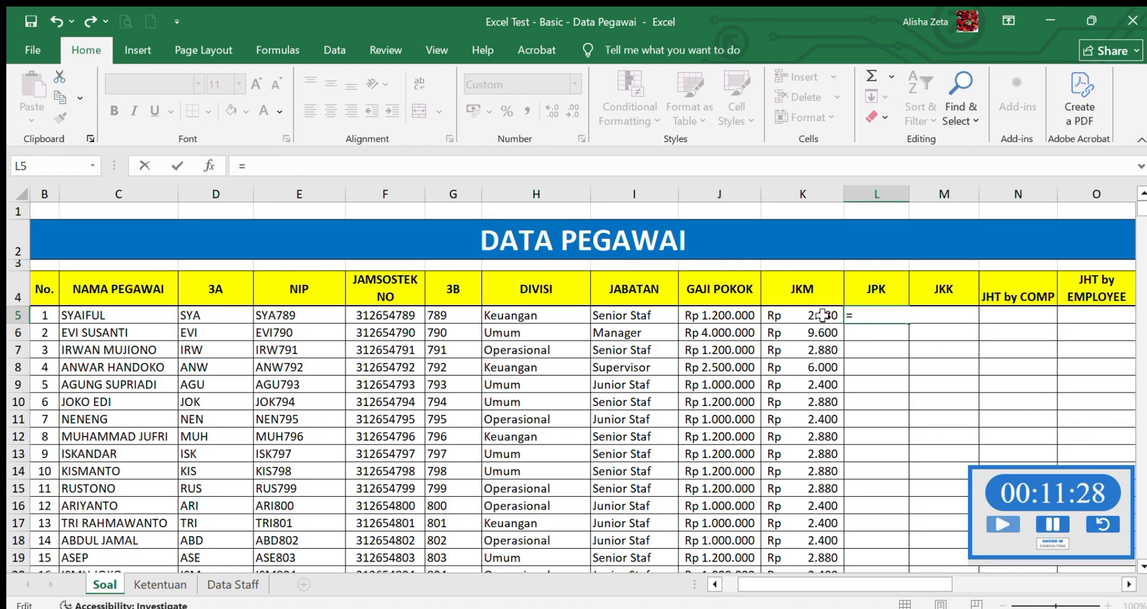
- Complete the L5 formula as =IF(Soal!J5>=125e4;125e4*0,3%;0) to apply the conditional JPK contribution
{"action": "type", "text": "IF("}
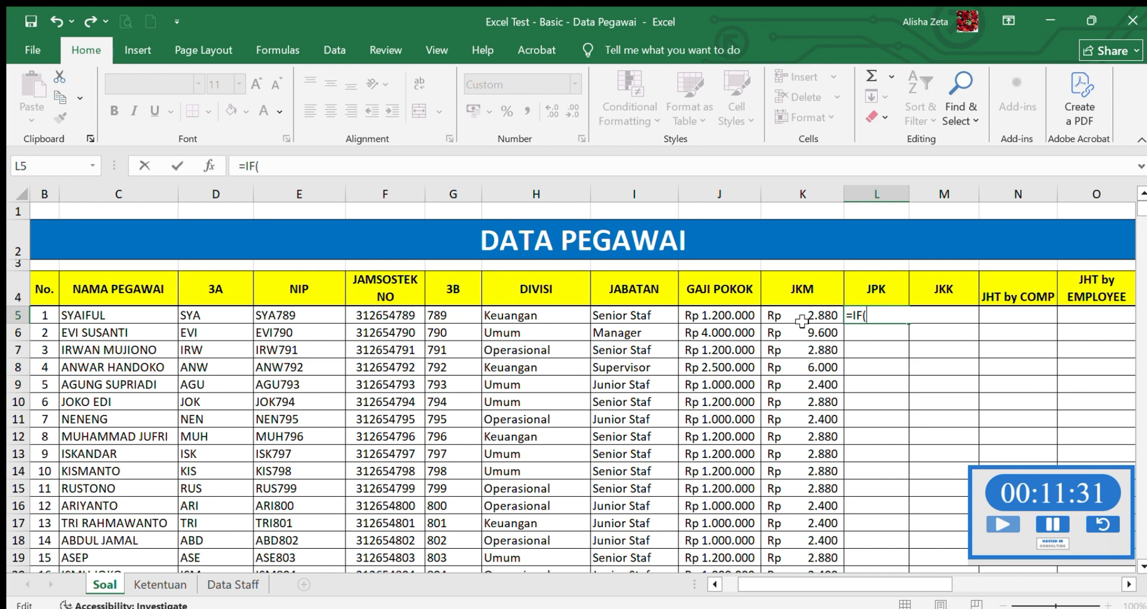
{"action": "left_click", "coordinate": [734, 311]}
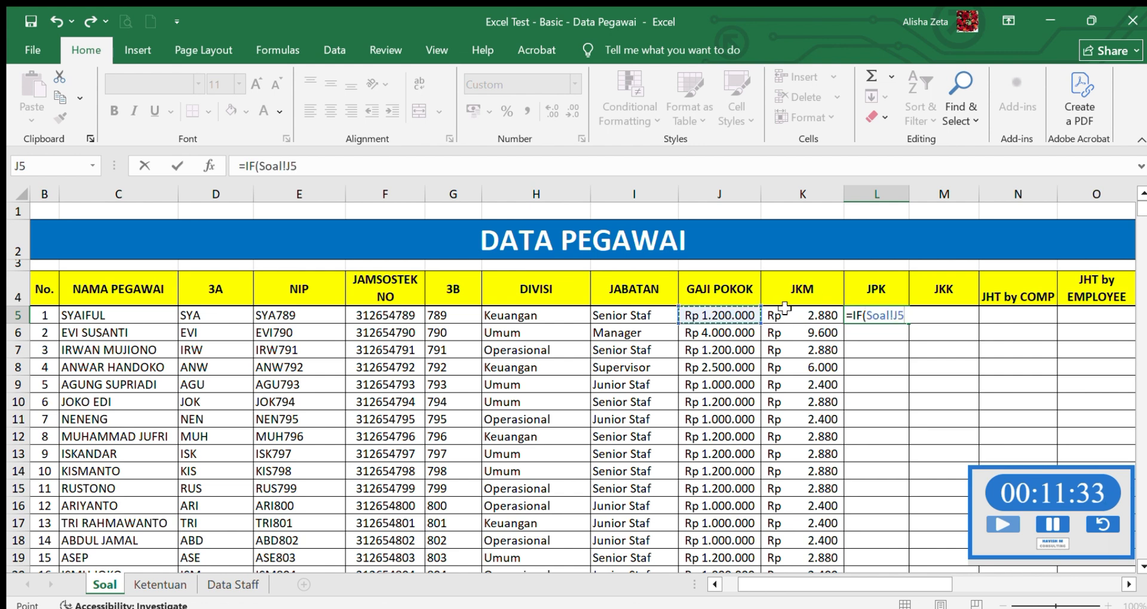
{"action": "type", "text": ";"}
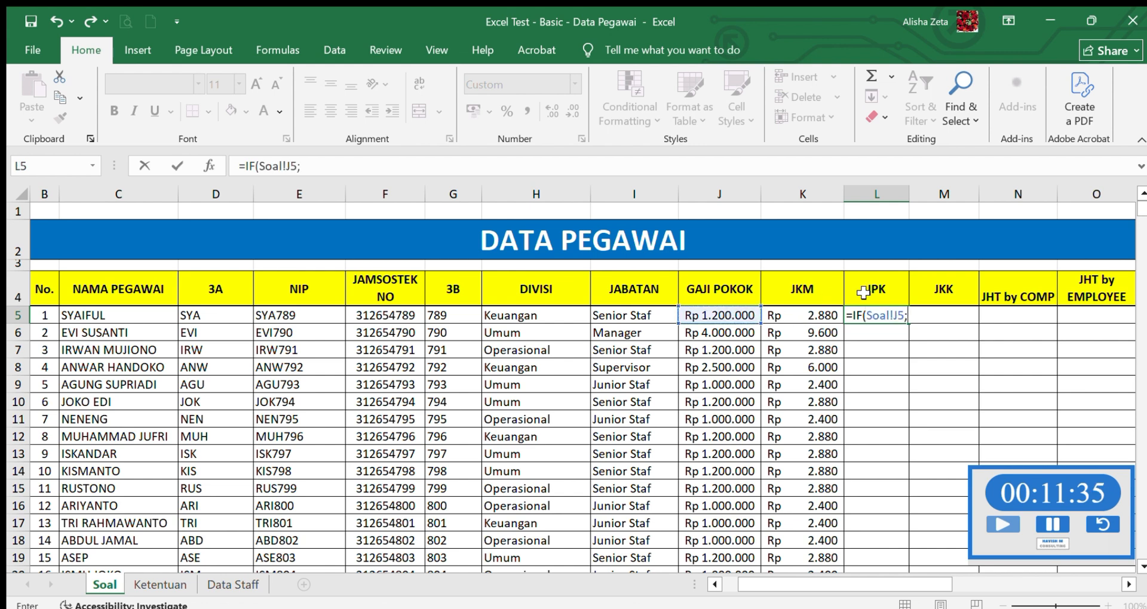
{"action": "key", "text": "BackSpace"}
{"action": "type", "text": ">=125"}
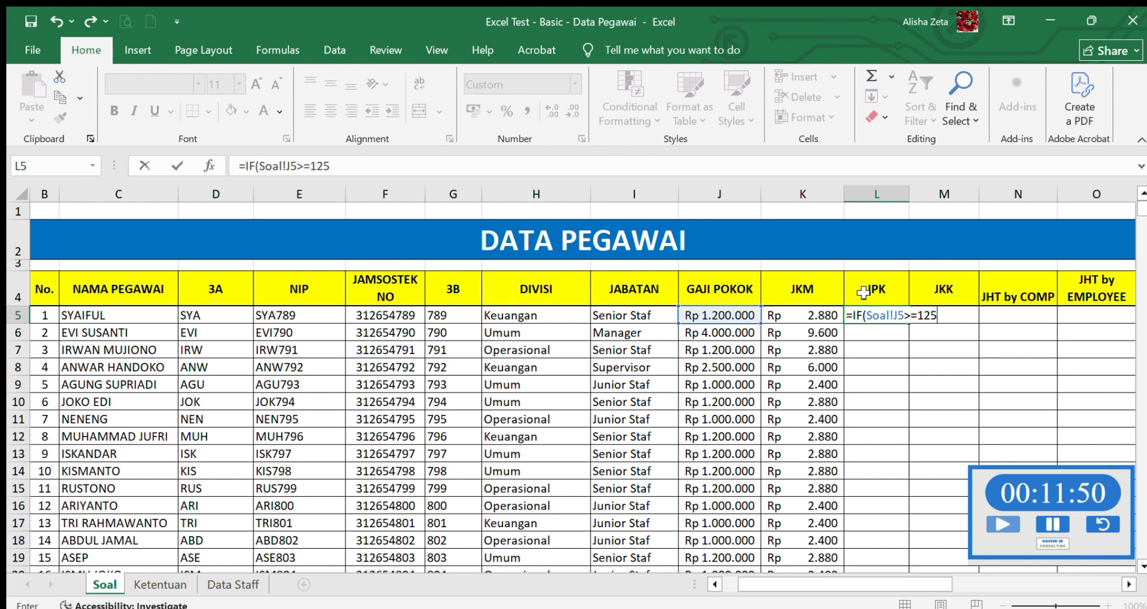
{"action": "type", "text": "4"}
{"action": "key", "text": "BackSpace"}
{"action": "key", "text": "BackSpace"}
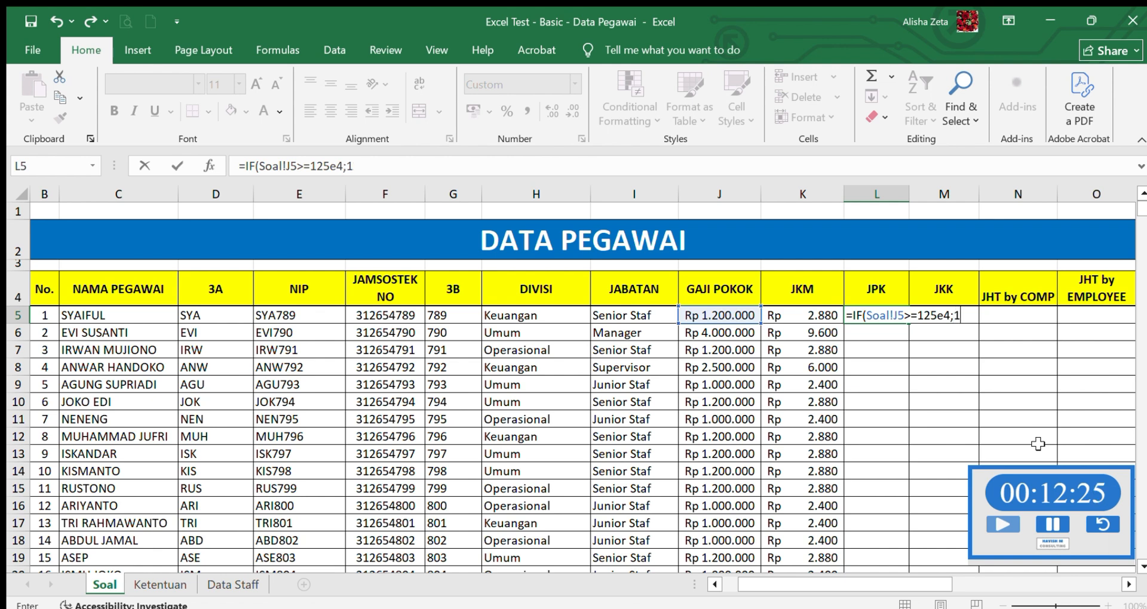
{"action": "type", "text": "25e4"}
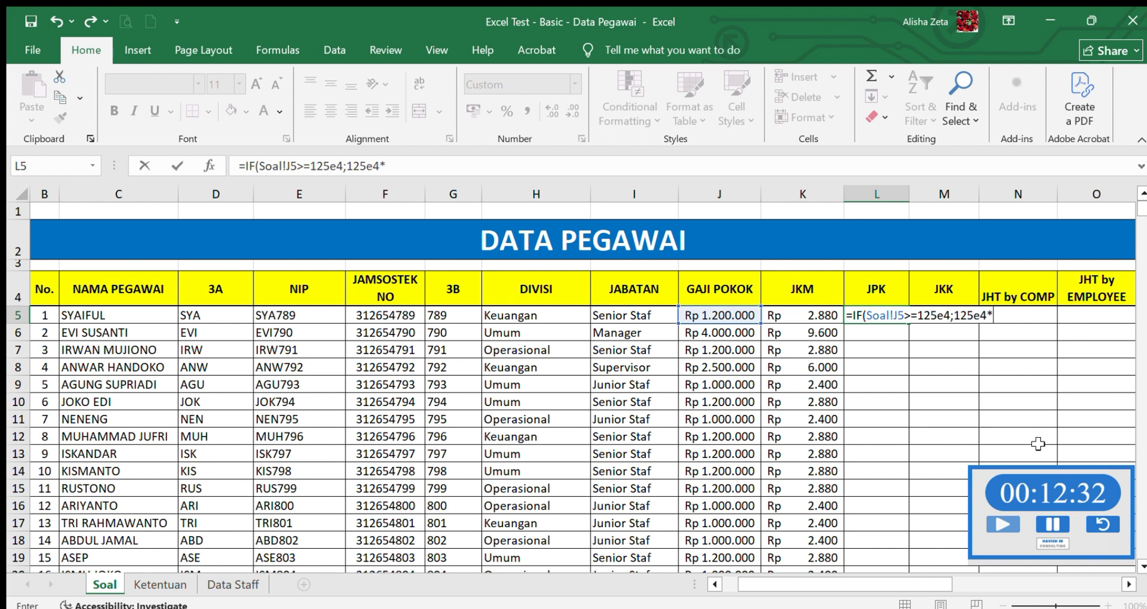
{"action": "type", "text": "*0,3%;0"}
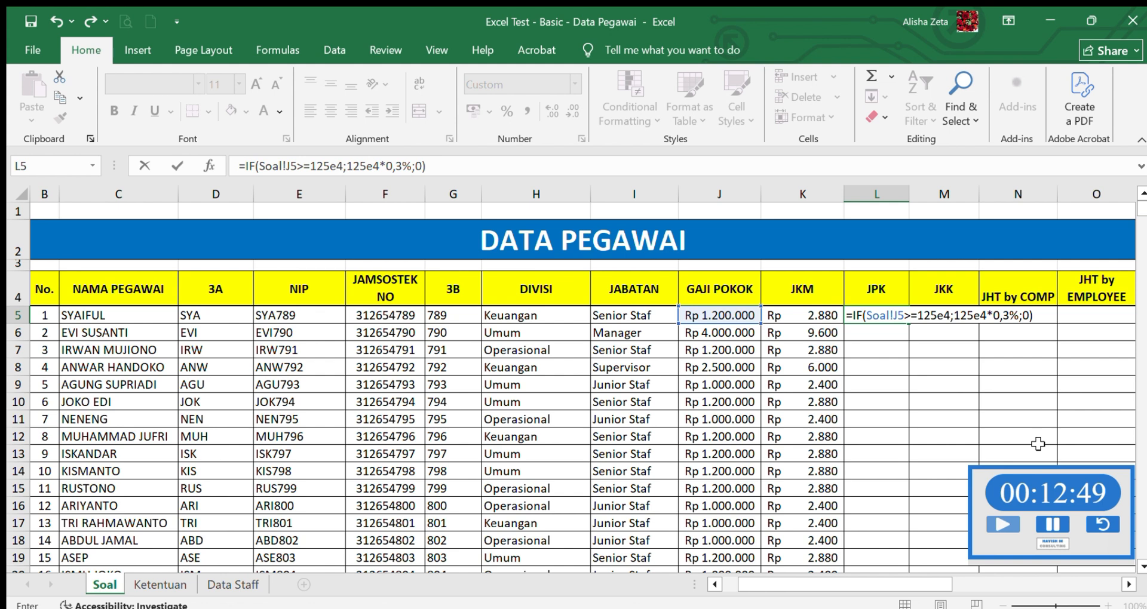
{"action": "key", "text": "Return"}
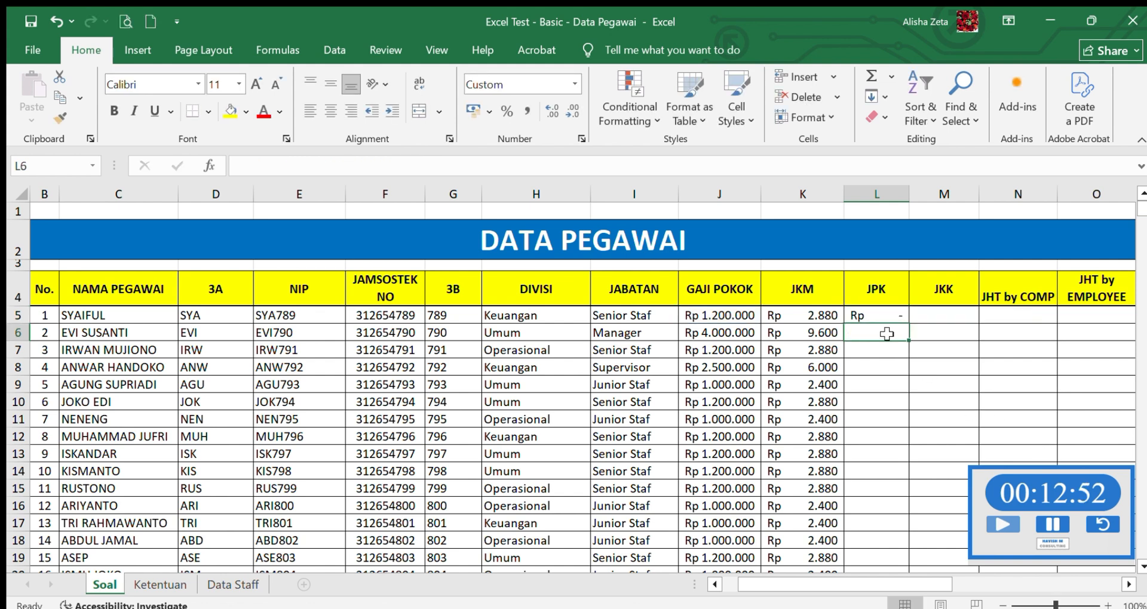
- Fill the JPK formula from L5 down through L24 for all employees
{"action": "left_click", "coordinate": [870, 316]}
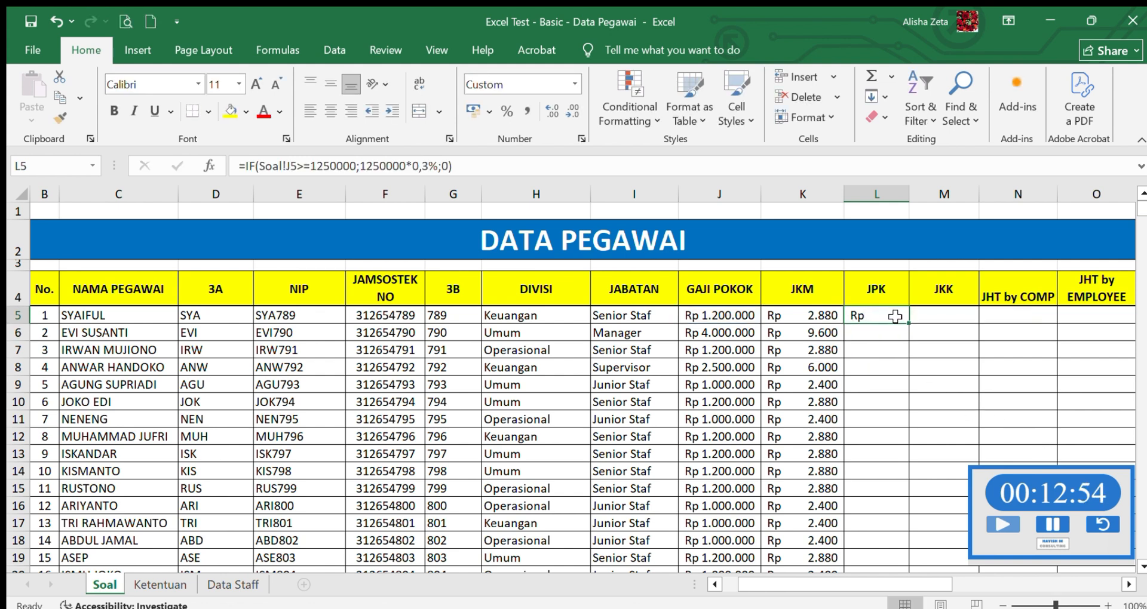
{"action": "left_click_drag", "start_coordinate": [906, 324], "coordinate": [892, 536]}
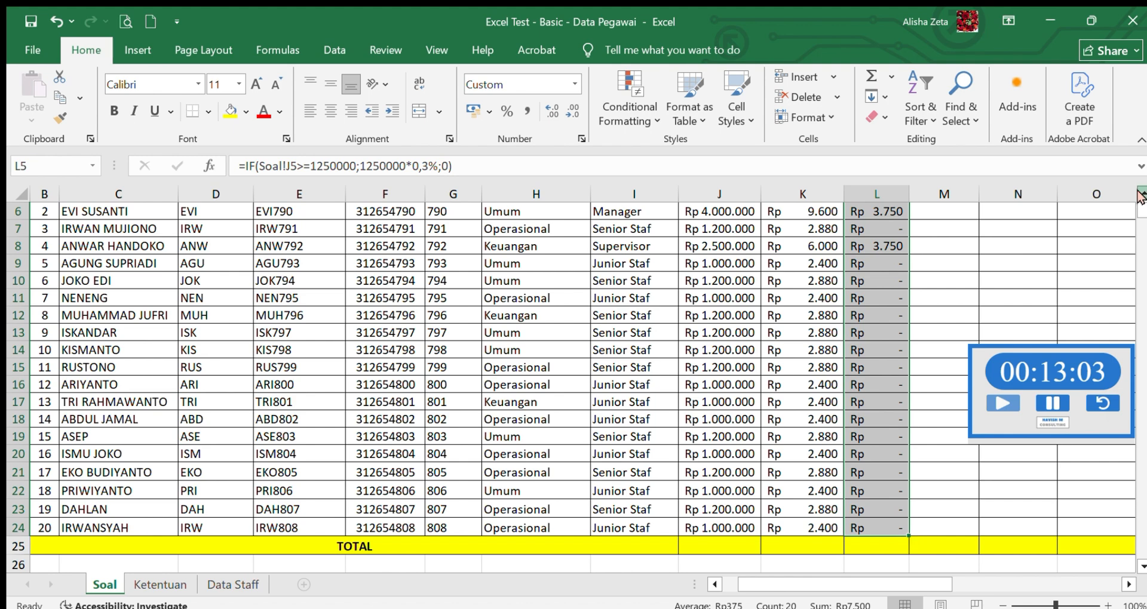
{"action": "scroll", "coordinate": [1140, 198], "scroll_direction": "up", "scroll_amount": 2}
- Consult the JKK rule on the Ketentuan sheet and enter =0,3%*J5 in the first JKK cell, M5, on Soal
{"action": "left_click", "coordinate": [918, 365]}
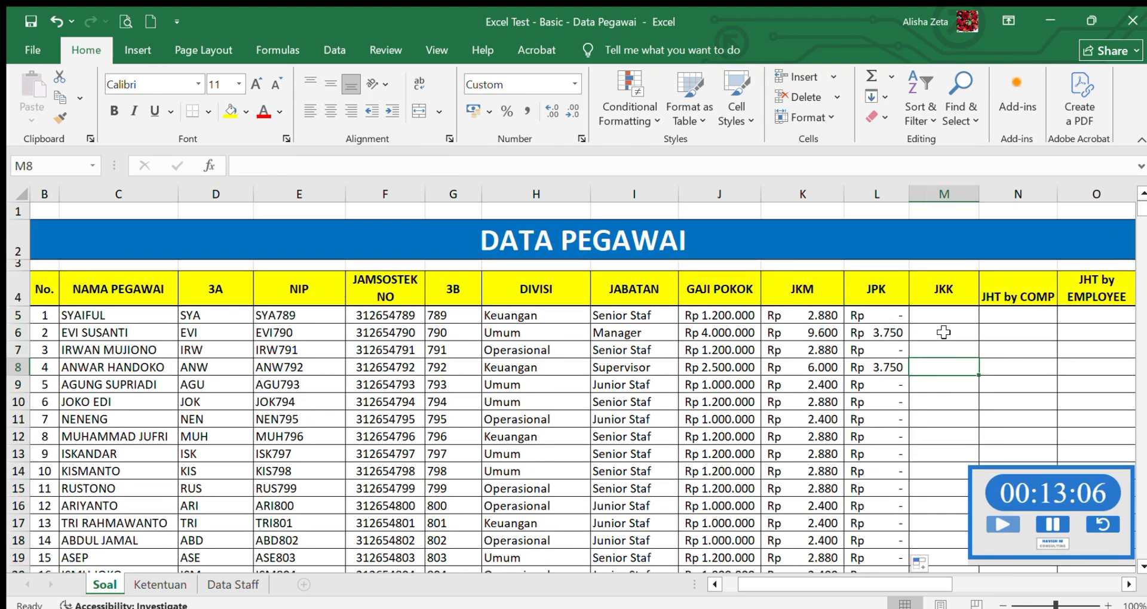
{"action": "left_click", "coordinate": [947, 318]}
{"action": "left_click", "coordinate": [174, 585]}
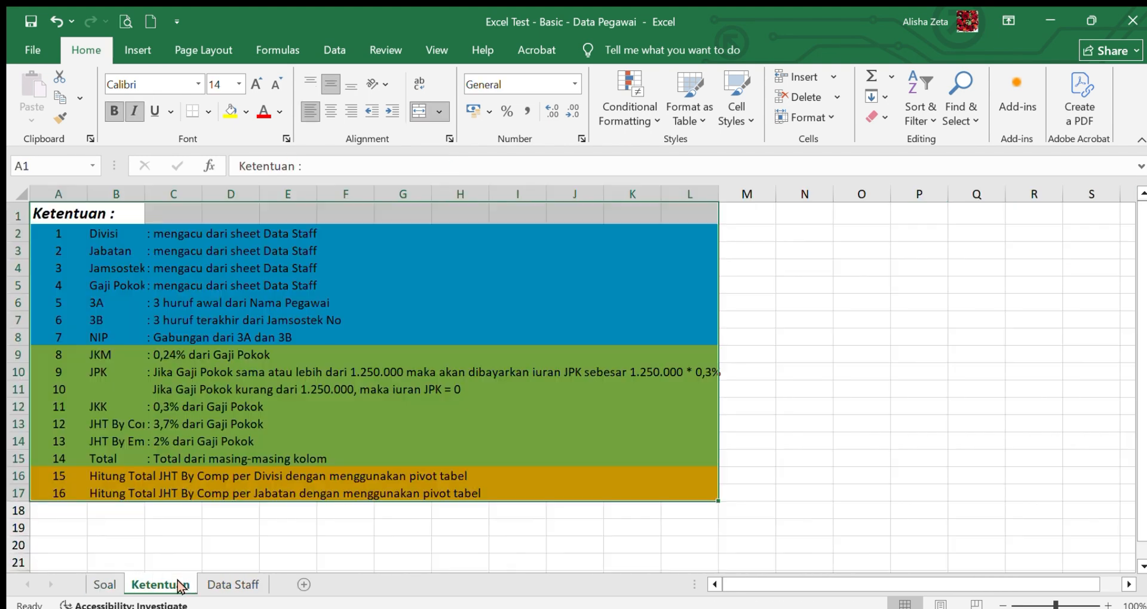
{"action": "left_click", "coordinate": [104, 586]}
{"action": "left_click", "coordinate": [140, 586]}
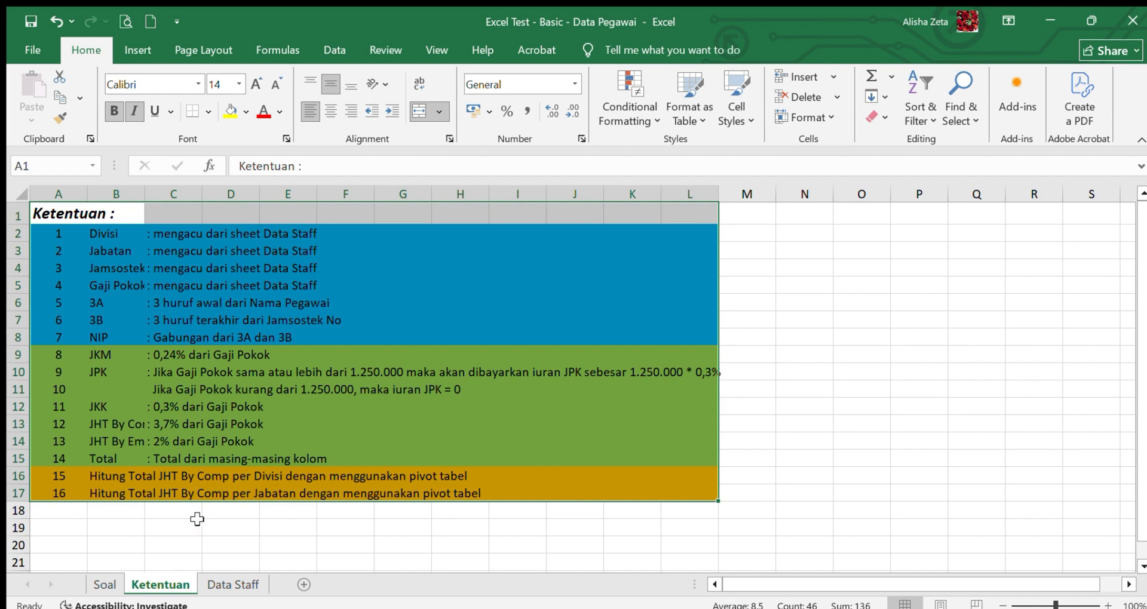
{"action": "left_click", "coordinate": [102, 586]}
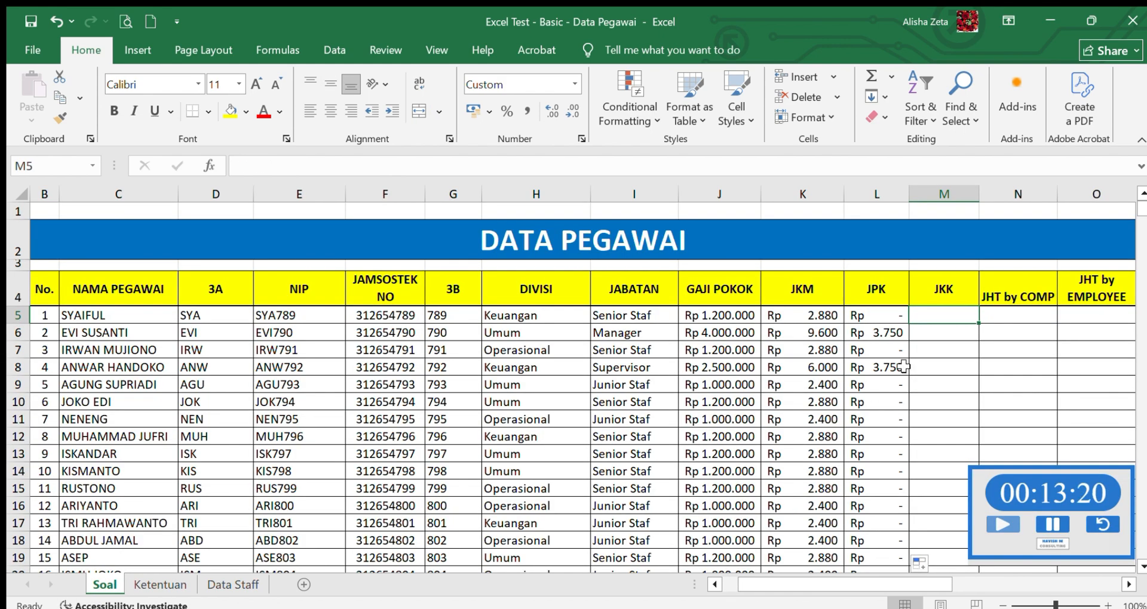
{"action": "type", "text": "=0,"}
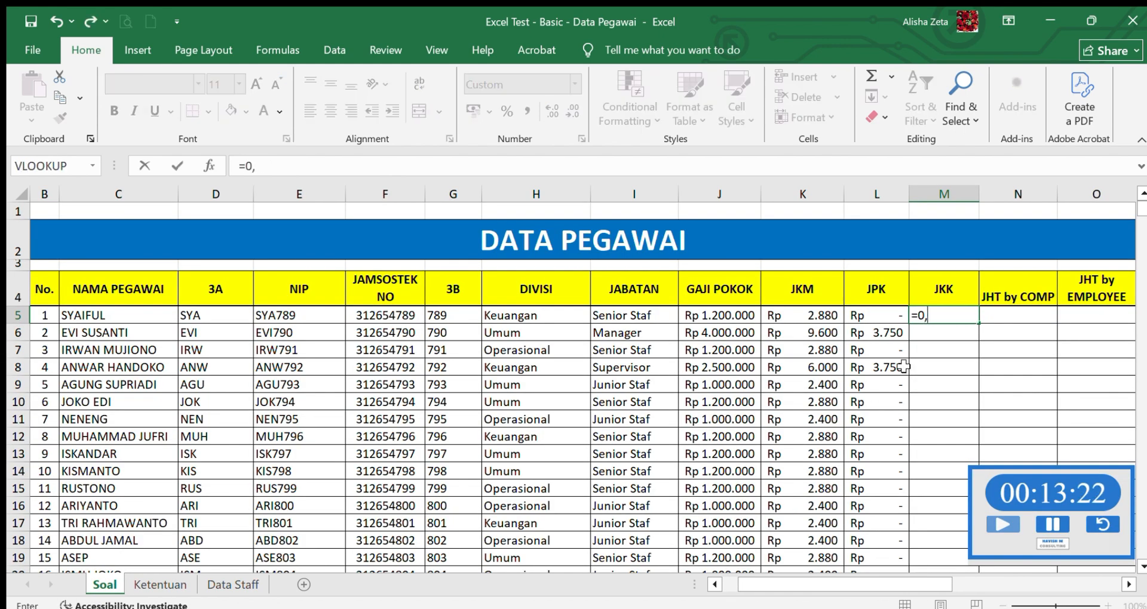
{"action": "type", "text": "3%*"}
{"action": "left_click", "coordinate": [760, 324]}
{"action": "key", "text": "Return"}
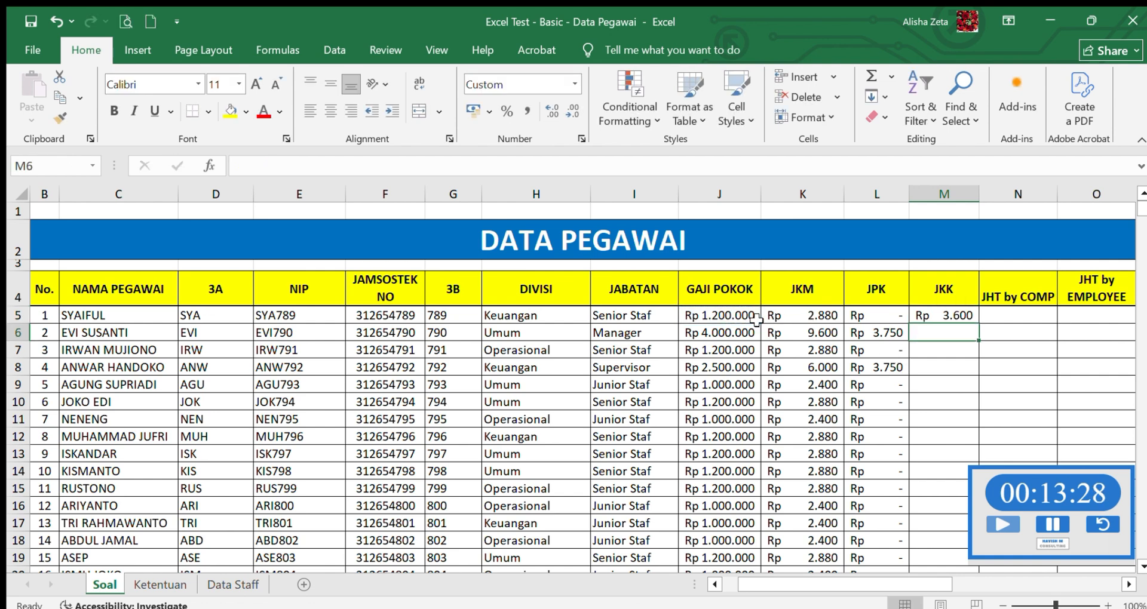
- Fill the JKK formula from M5 down through M24 for all employees
{"action": "left_click", "coordinate": [959, 316]}
{"action": "left_click_drag", "start_coordinate": [975, 325], "coordinate": [942, 526]}
{"action": "scroll", "coordinate": [1126, 220], "scroll_direction": "up", "scroll_amount": 2}
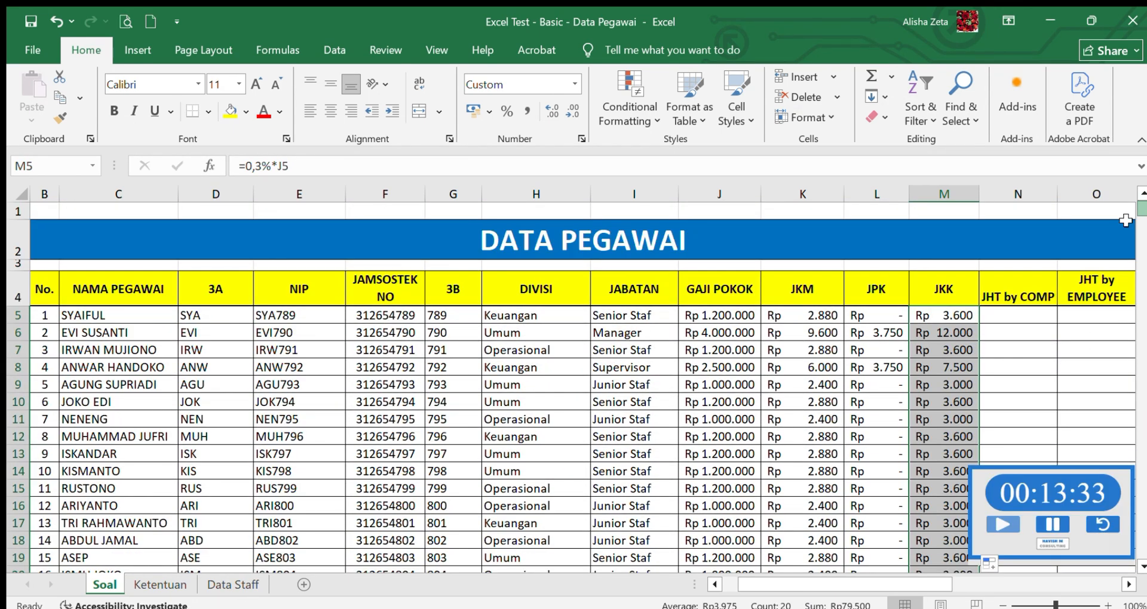
- Consult the JHT by Comp rule on the Ketentuan sheet and enter =3,7%*J5 in N5 on Soal
{"action": "left_click", "coordinate": [1020, 314]}
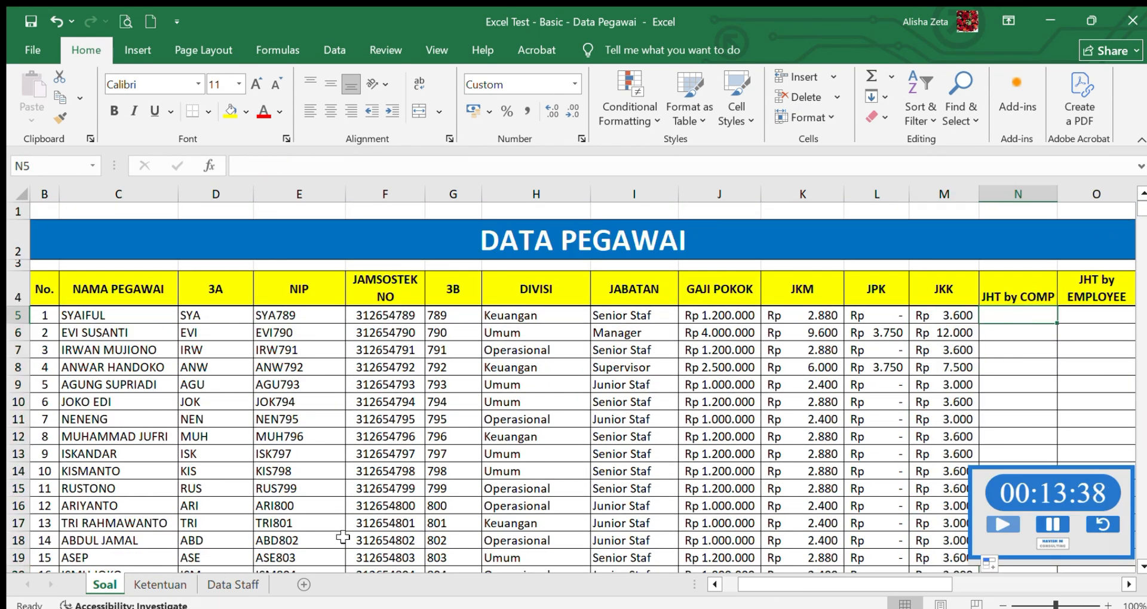
{"action": "left_click", "coordinate": [179, 584]}
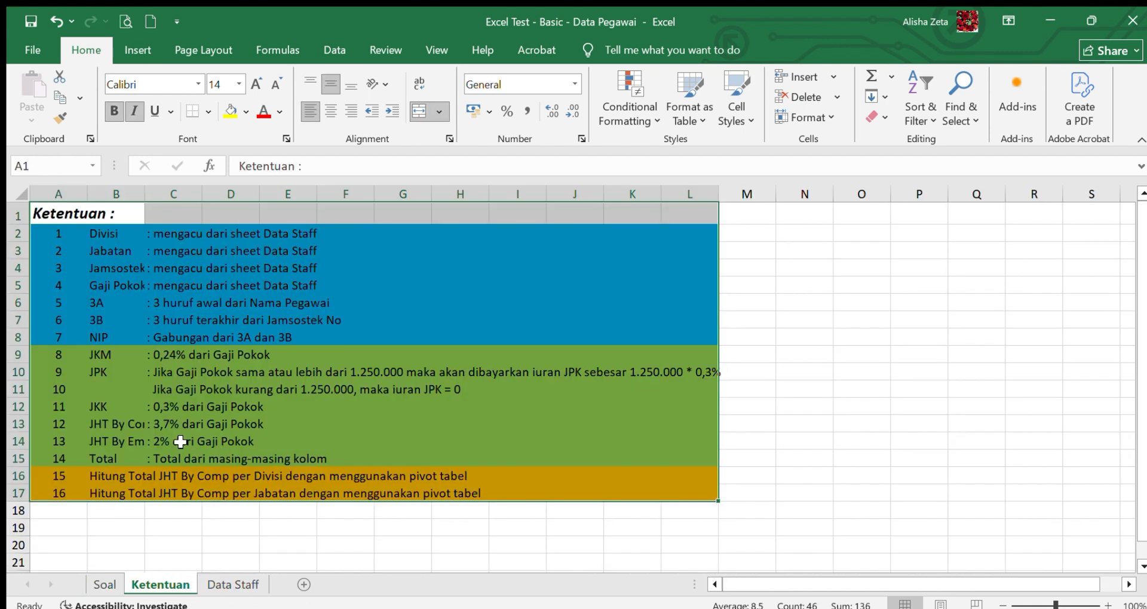
{"action": "left_click", "coordinate": [154, 425]}
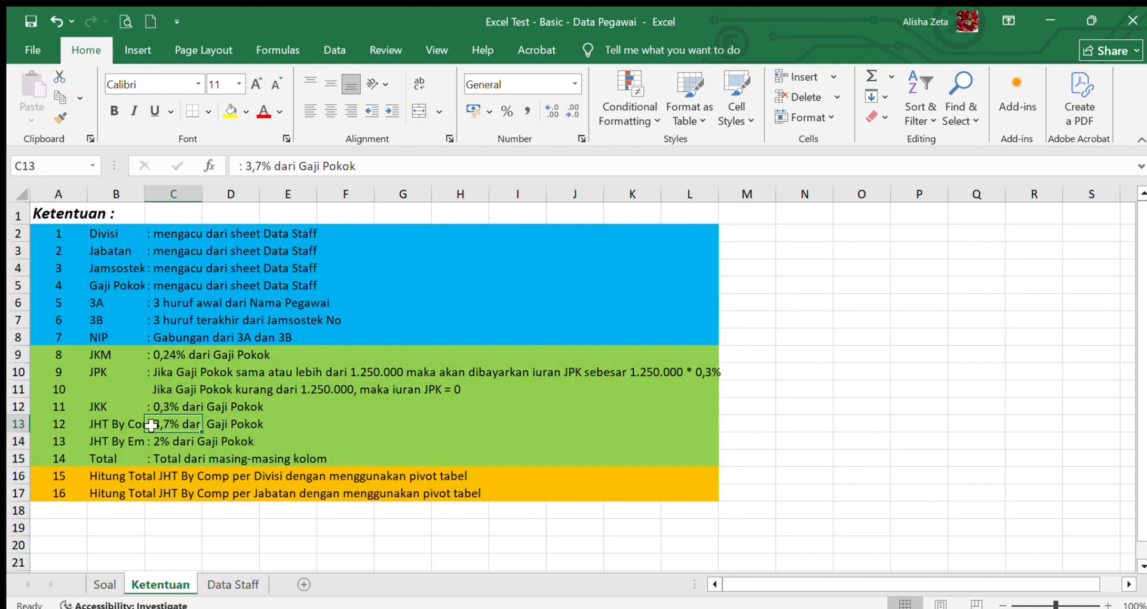
{"action": "left_click", "coordinate": [232, 429]}
{"action": "left_click", "coordinate": [104, 586]}
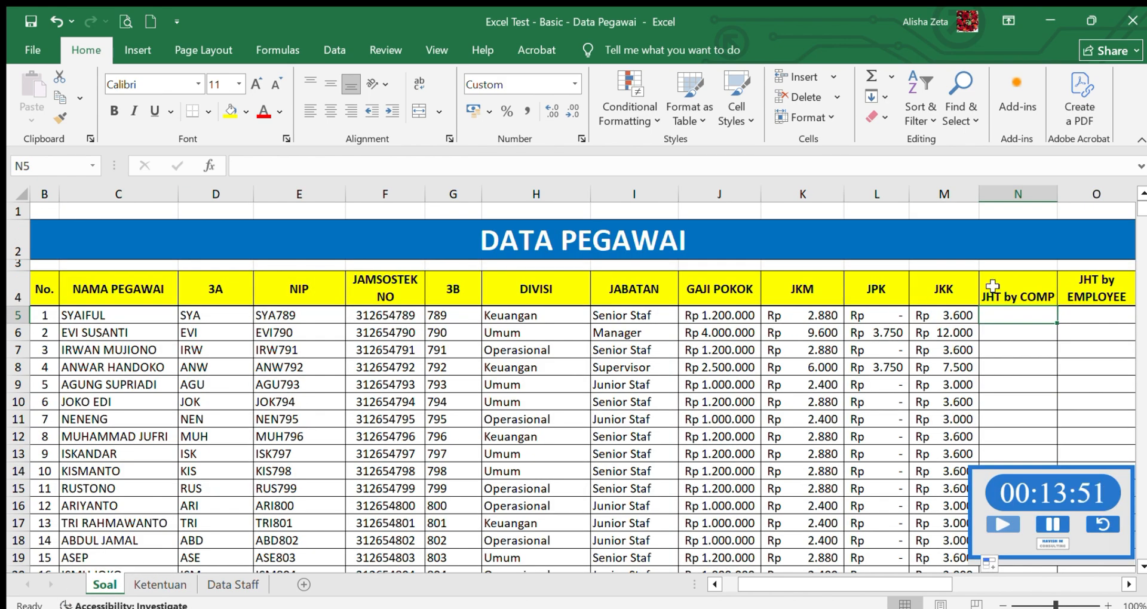
{"action": "type", "text": "=3*"}
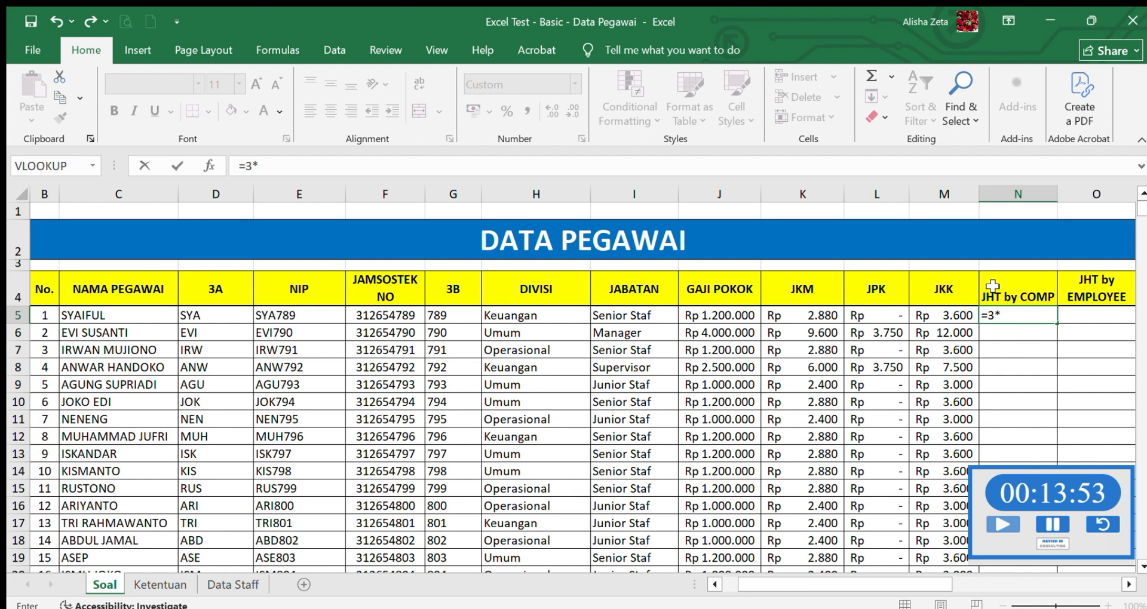
{"action": "type", "text": ",7%*"}
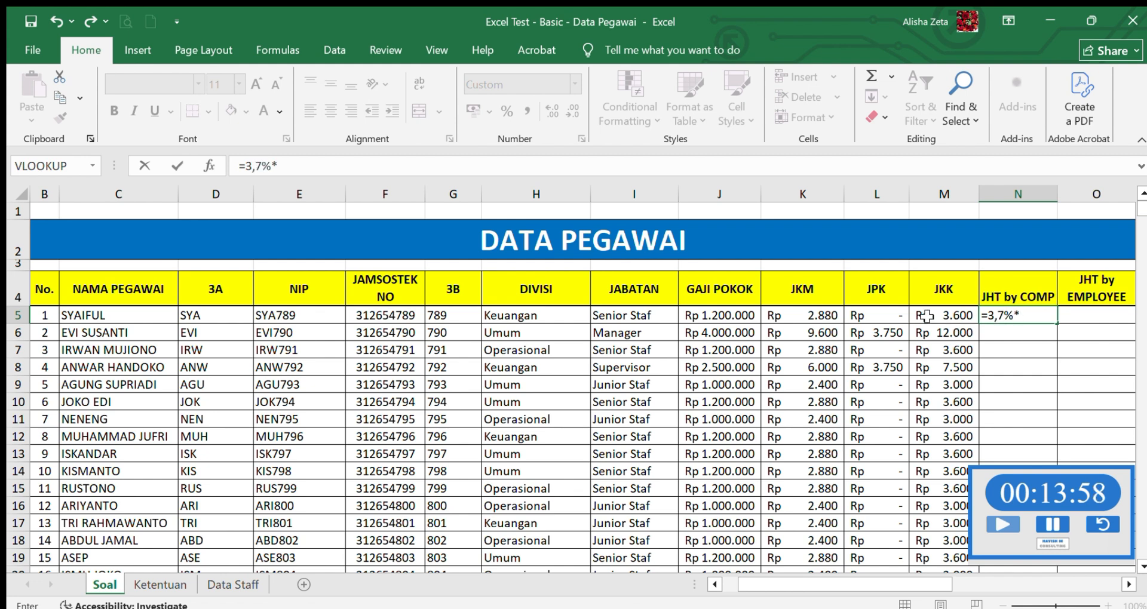
{"action": "left_click", "coordinate": [735, 315]}
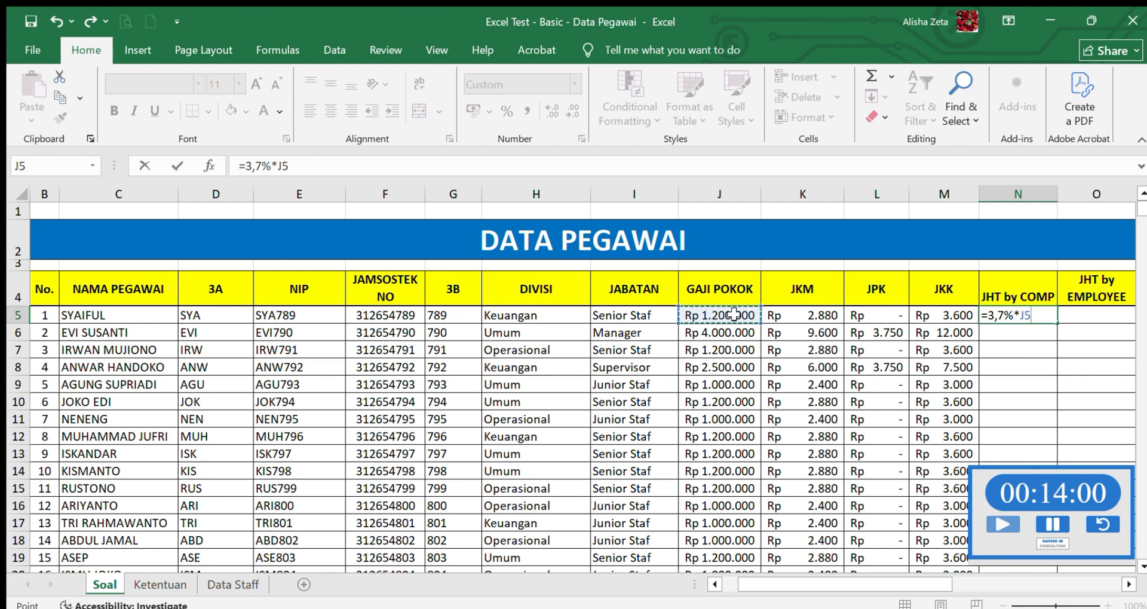
{"action": "key", "text": "Return"}
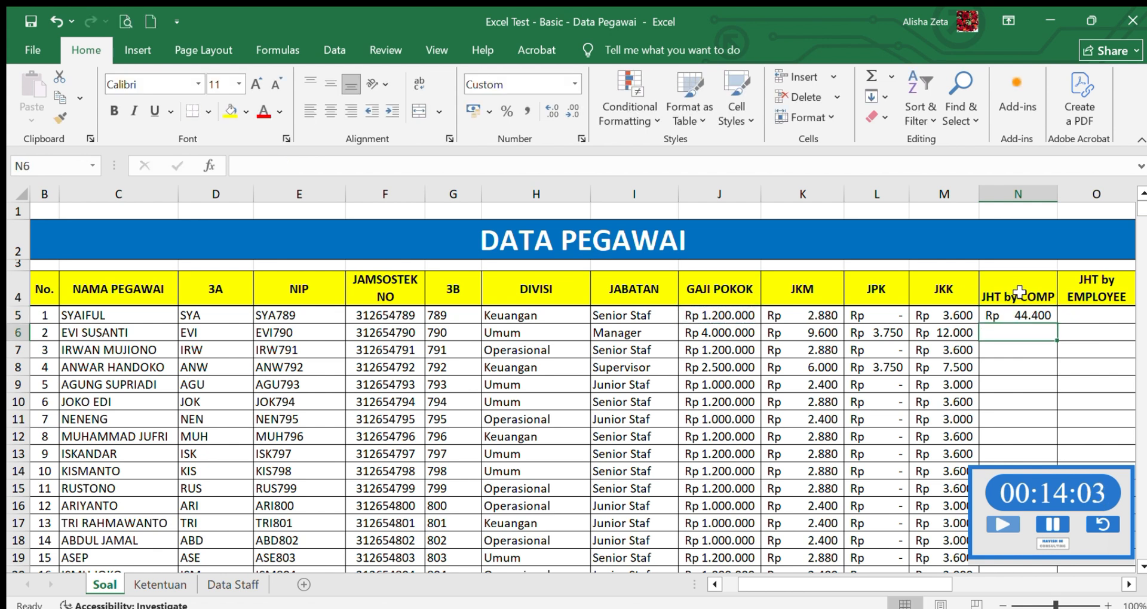
- Fill the JHT by COMP formula from N5 down through N24 for all employees
{"action": "left_click", "coordinate": [1032, 313]}
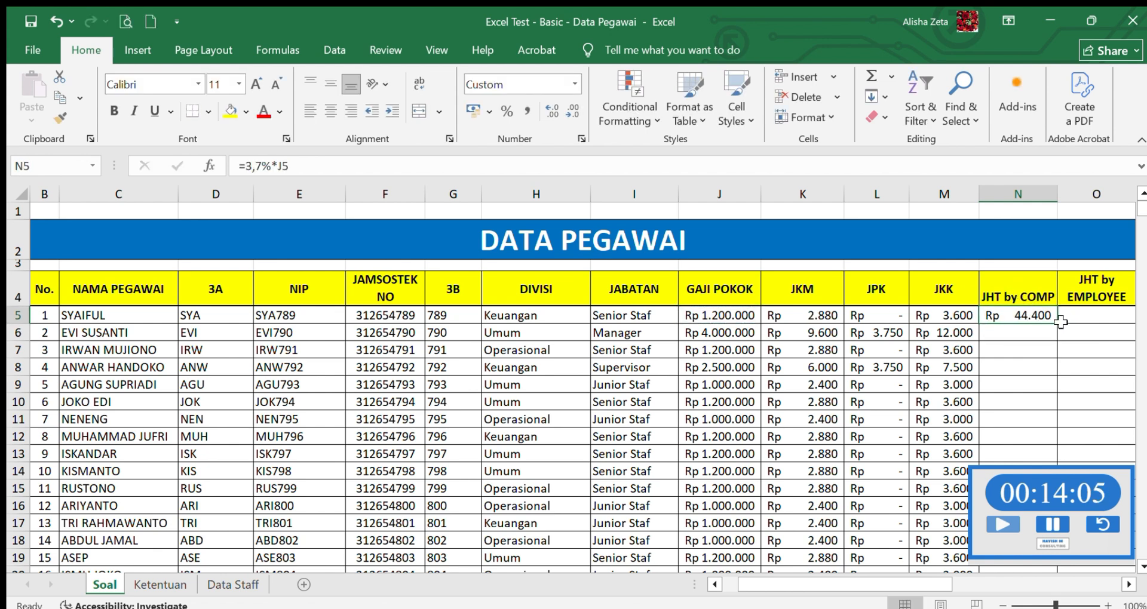
{"action": "left_click_drag", "start_coordinate": [1057, 322], "coordinate": [1064, 562]}
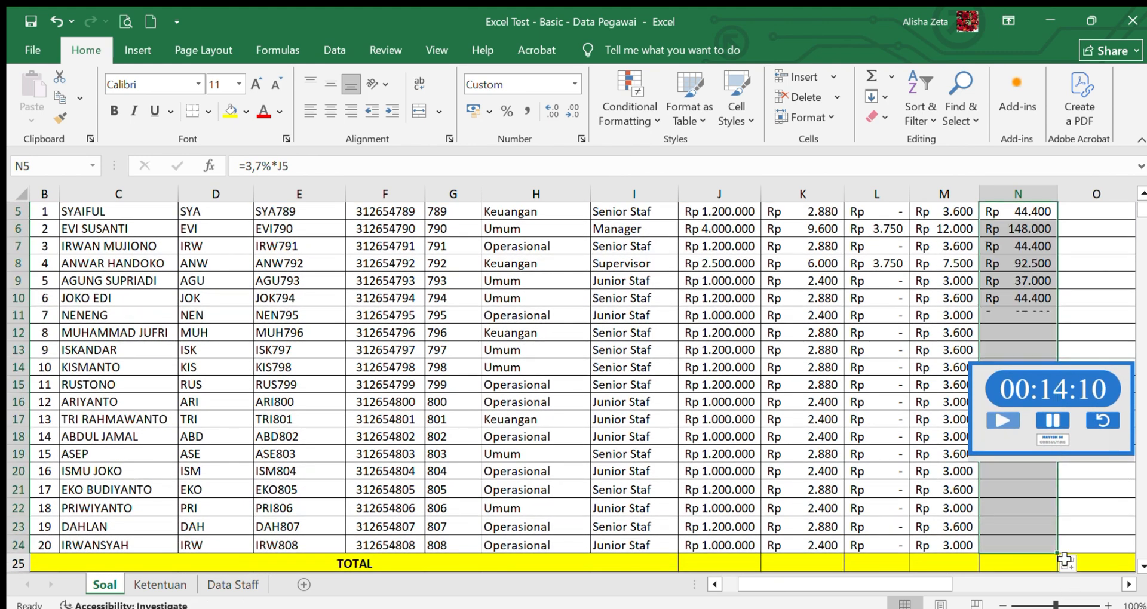
{"action": "scroll", "coordinate": [1129, 276], "scroll_direction": "up", "scroll_amount": 2}
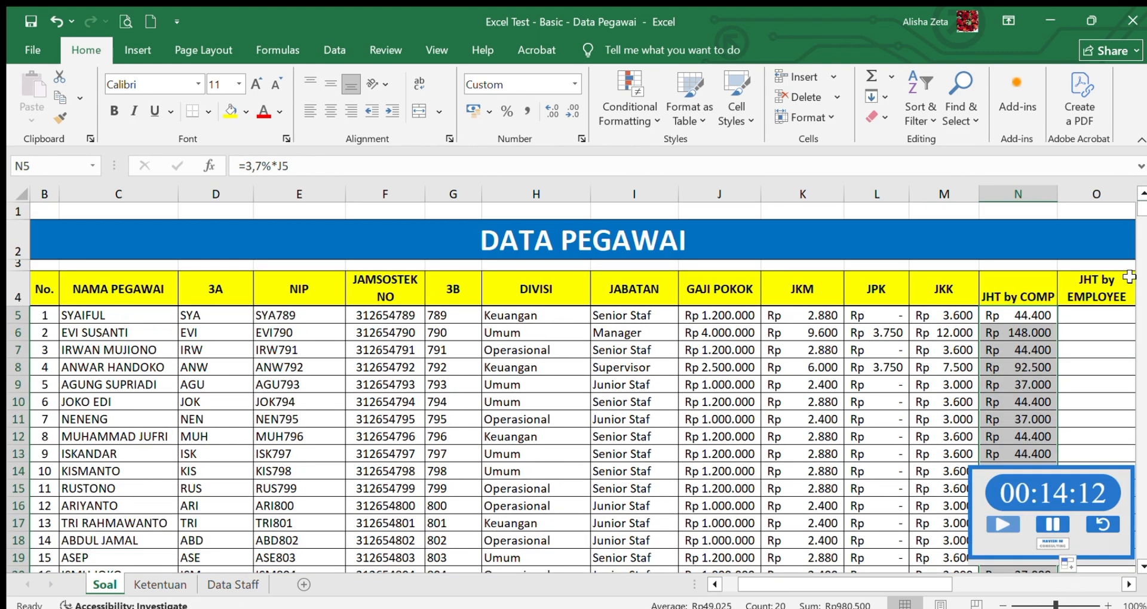
- Consult the JHT by Employee rule on the Ketentuan sheet and start a formula in O5 on Soal, without any sheet reference
{"action": "left_click", "coordinate": [1104, 315]}
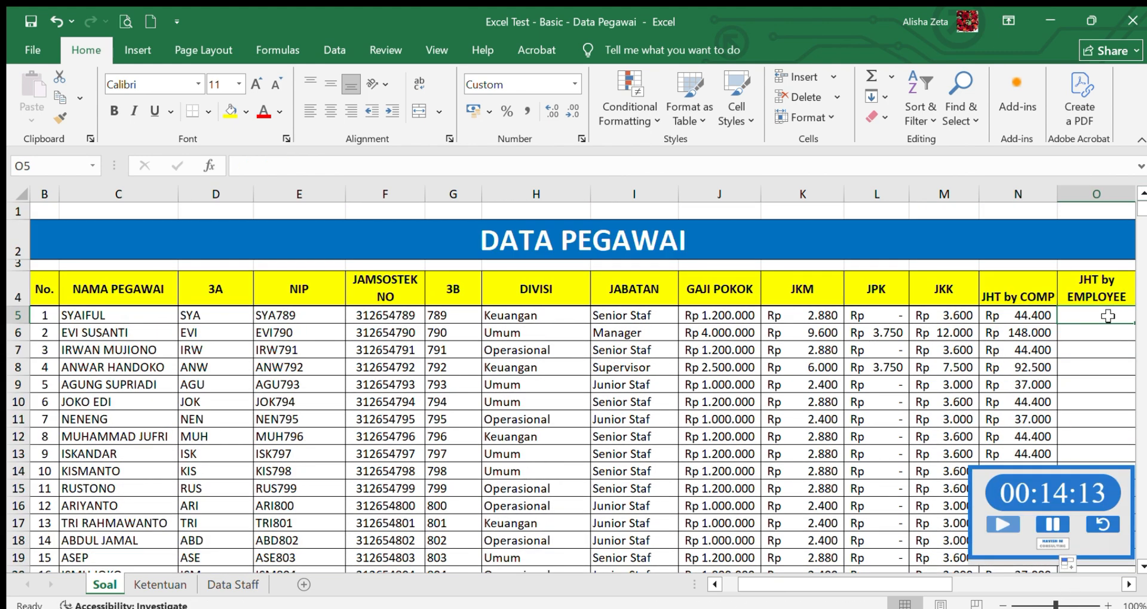
{"action": "left_click", "coordinate": [166, 590]}
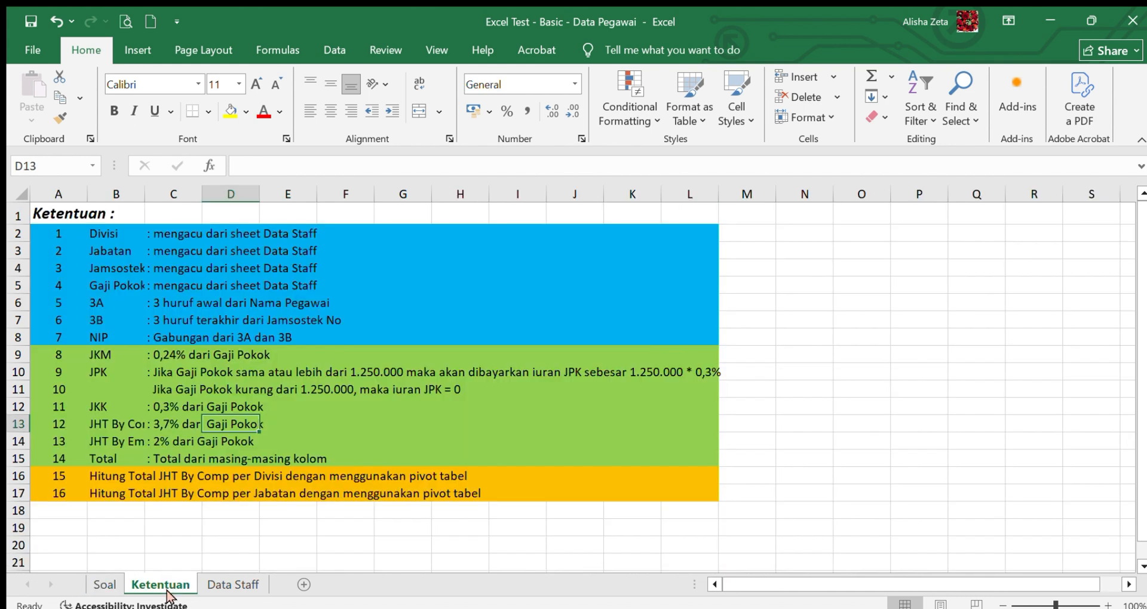
{"action": "left_click", "coordinate": [95, 585]}
{"action": "type", "text": "="}
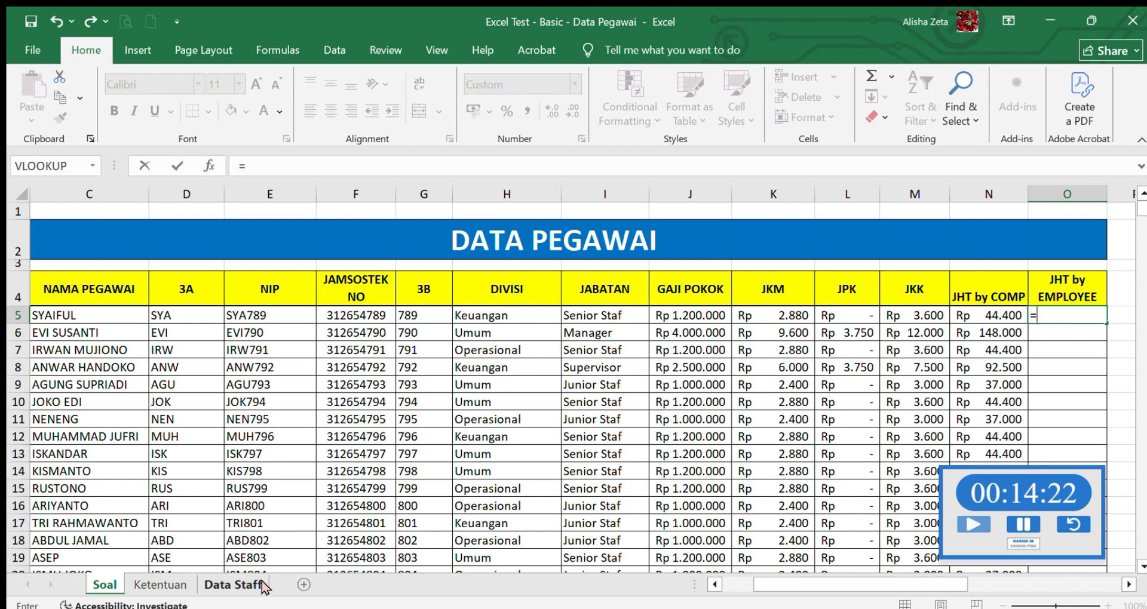
{"action": "left_click", "coordinate": [160, 585]}
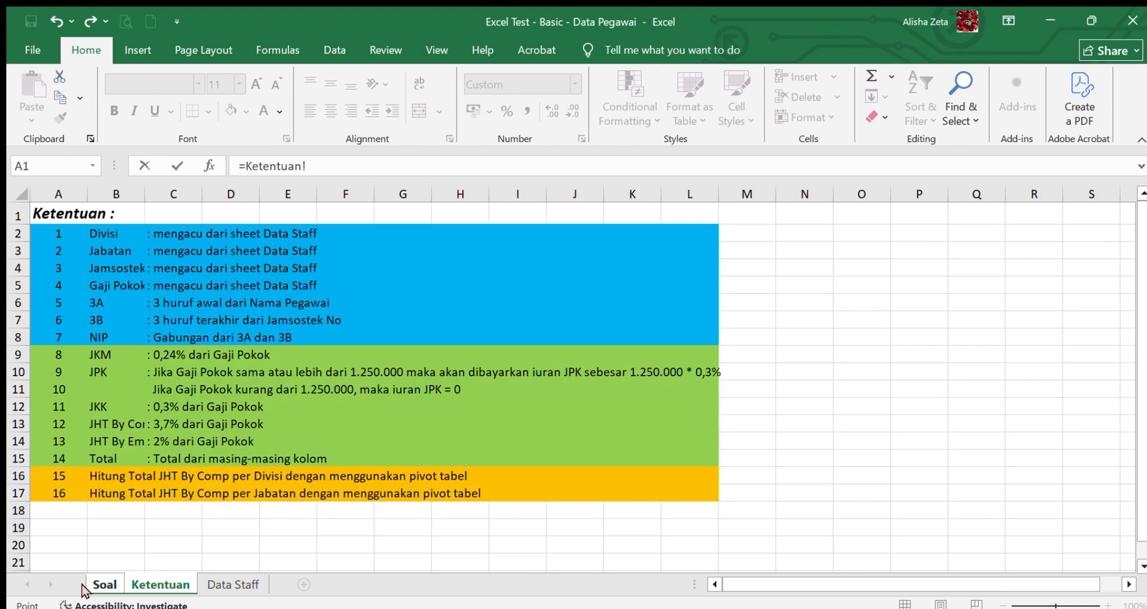
{"action": "left_click", "coordinate": [103, 584]}
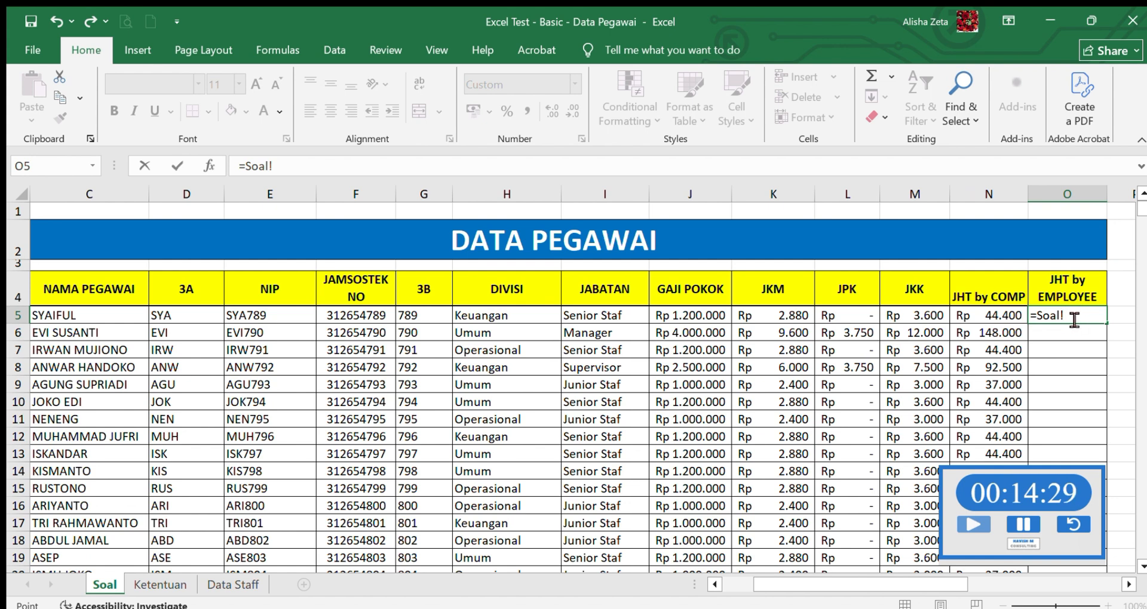
{"action": "left_click_drag", "start_coordinate": [1074, 321], "coordinate": [1045, 320]}
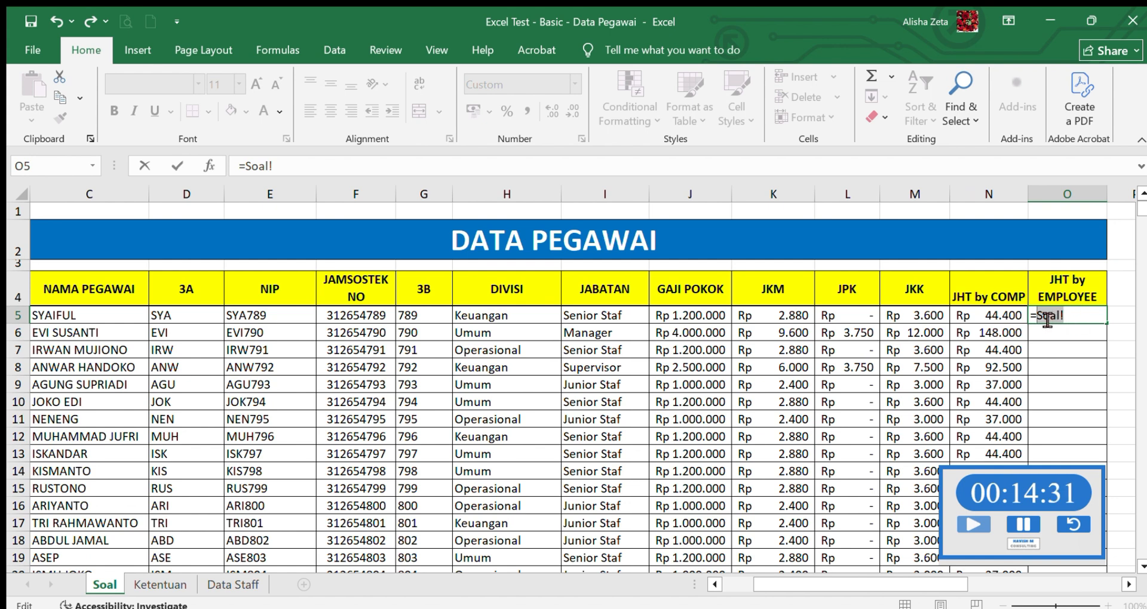
{"action": "key", "text": "BackSpace"}
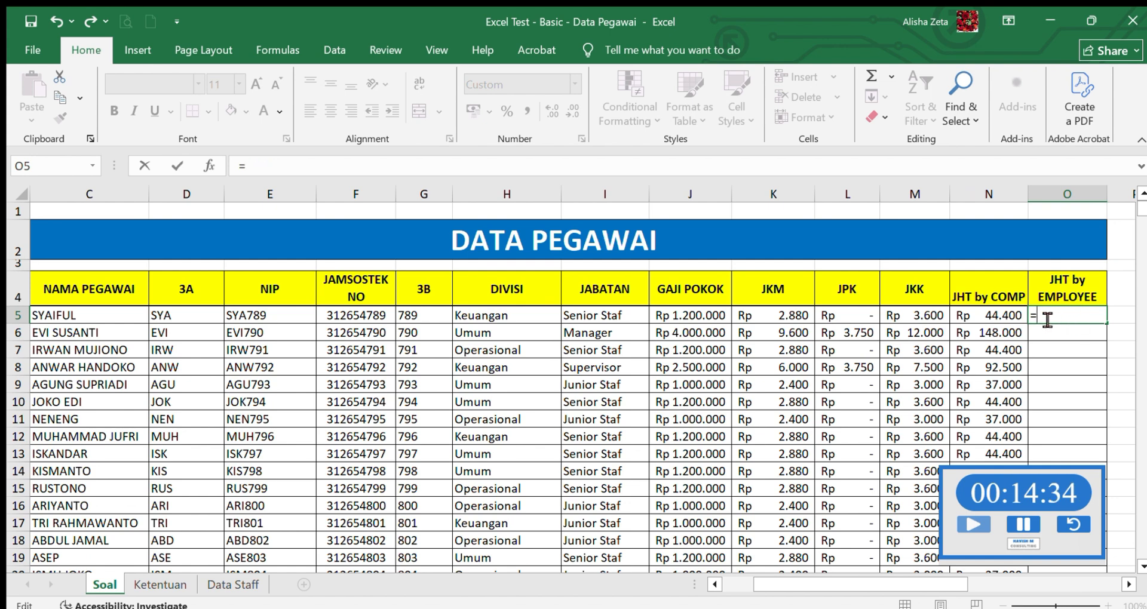
- Complete the O5 formula as 2% of the Gaji Pokok in J5 and fill it down through O24
{"action": "type", "text": "2%*"}
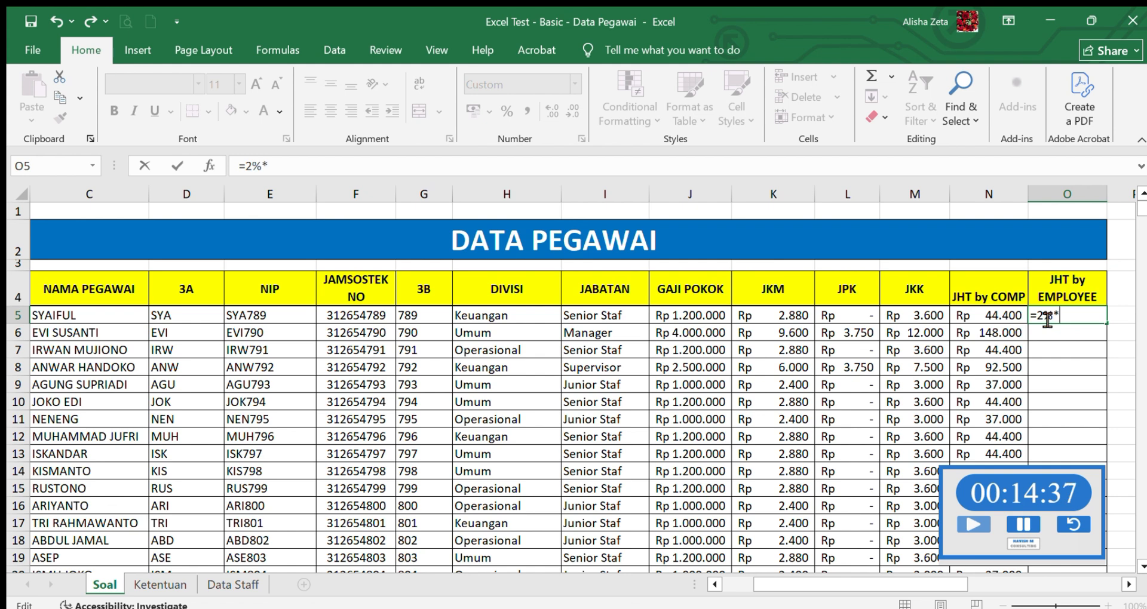
{"action": "left_click", "coordinate": [702, 316]}
{"action": "key", "text": "Return"}
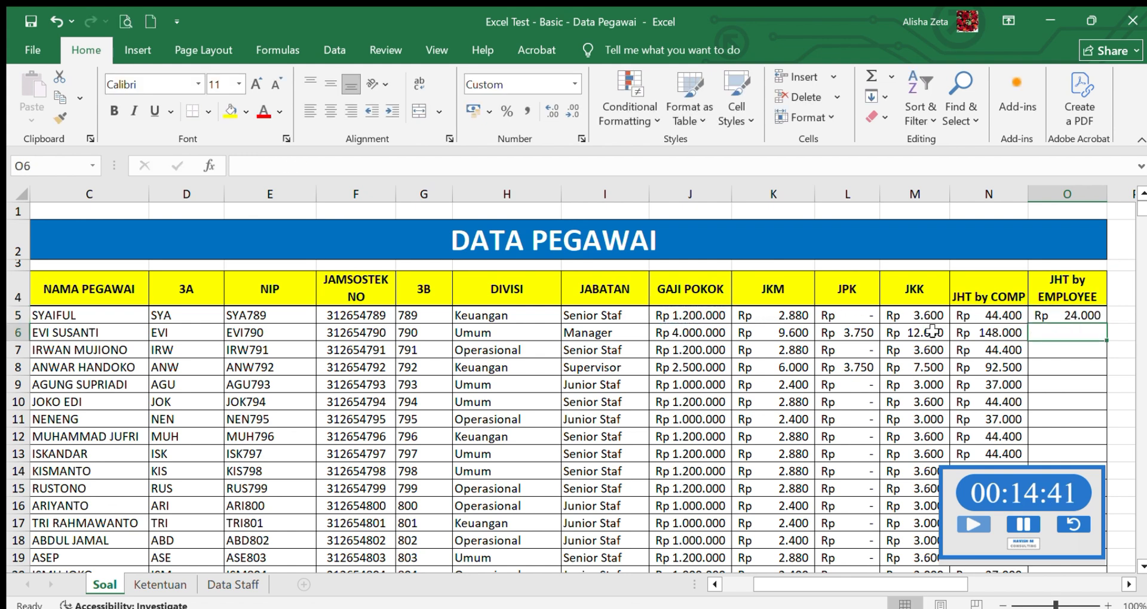
{"action": "left_click", "coordinate": [1084, 315]}
{"action": "left_click_drag", "start_coordinate": [1106, 323], "coordinate": [1102, 535]}
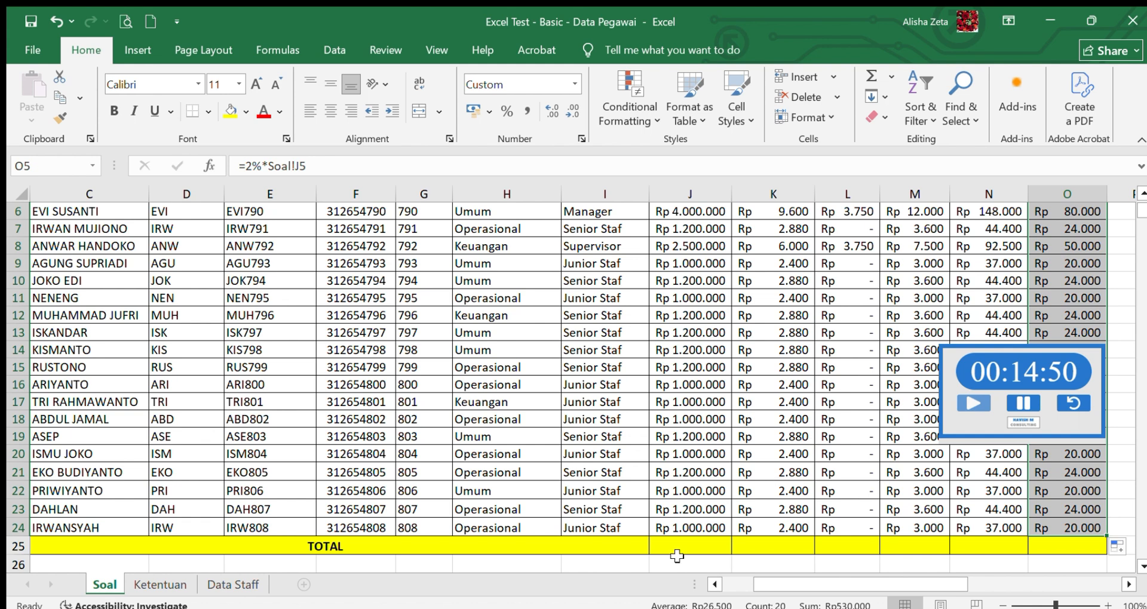
- Try totalling the Gaji Pokok column in J25 with =SUM(J5:J24), and clear the cell again
{"action": "left_click", "coordinate": [675, 543]}
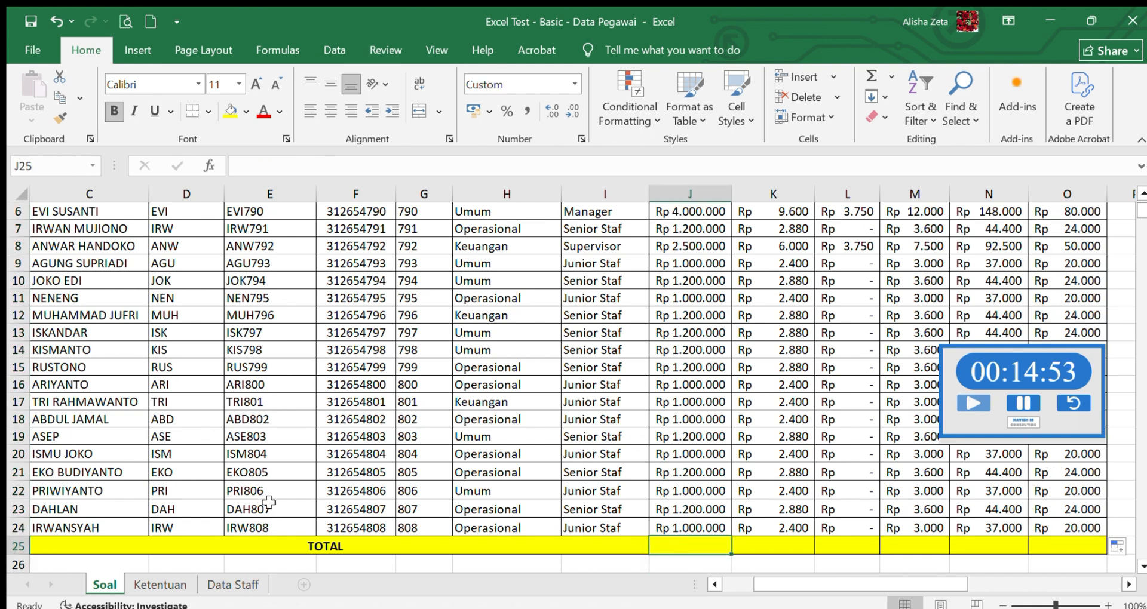
{"action": "type", "text": "="}
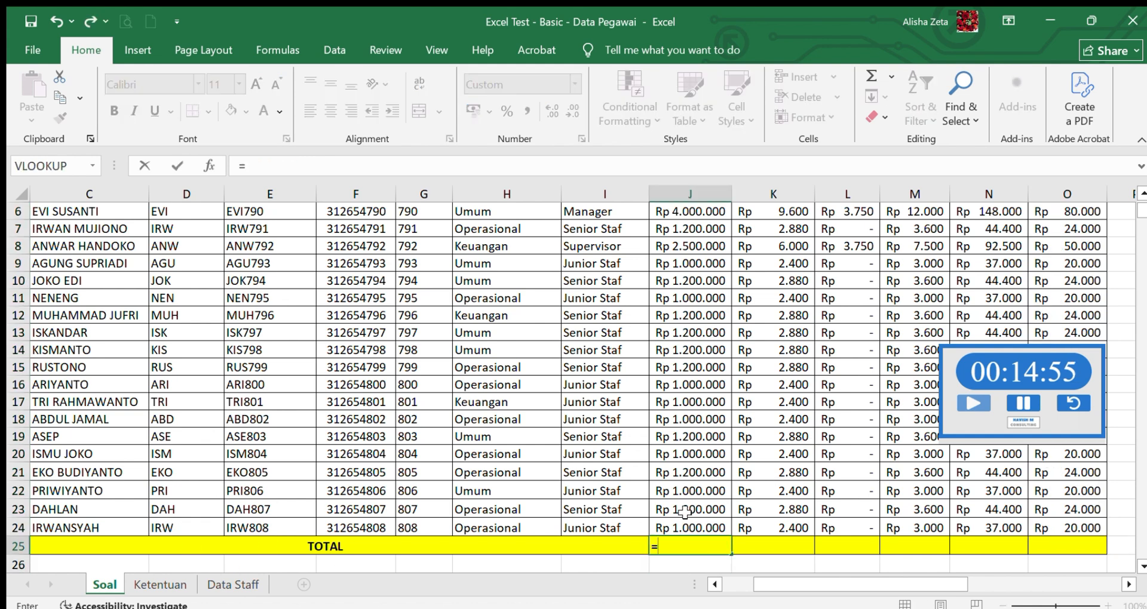
{"action": "type", "text": "sum("}
{"action": "scroll", "coordinate": [1142, 212], "scroll_direction": "up", "scroll_amount": 2}
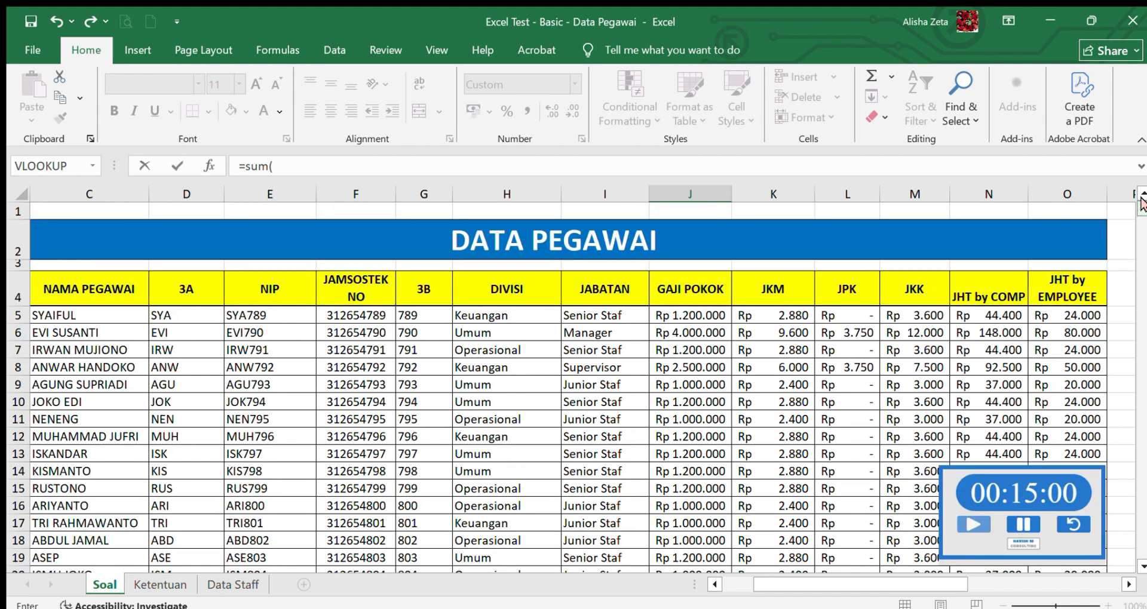
{"action": "left_click_drag", "start_coordinate": [690, 316], "coordinate": [697, 525]}
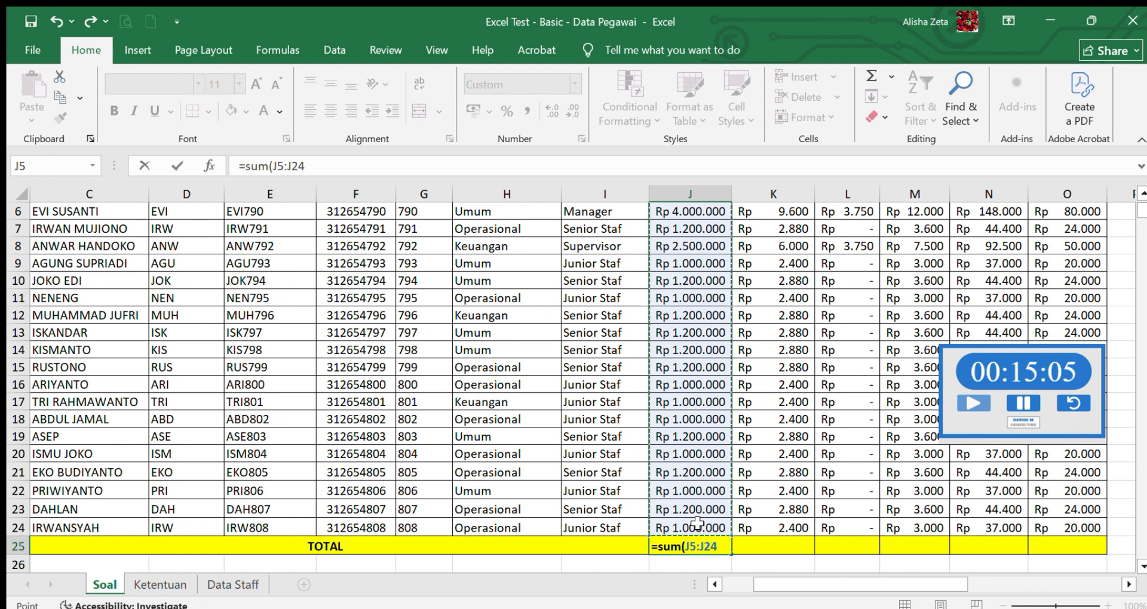
{"action": "type", "text": ")"}
{"action": "key", "text": "Return"}
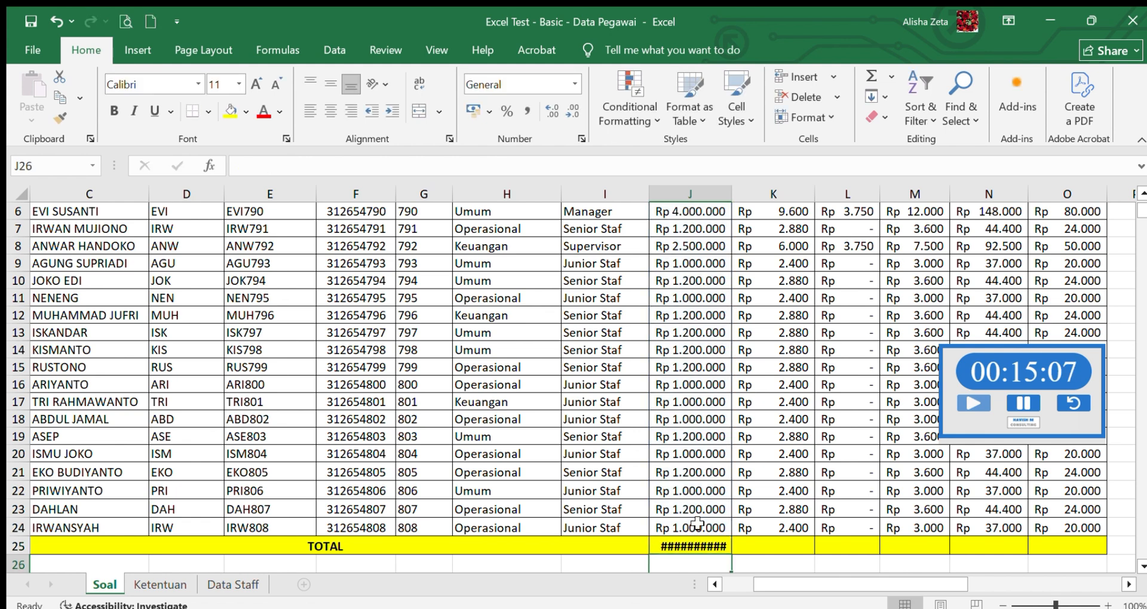
{"action": "left_click", "coordinate": [705, 547]}
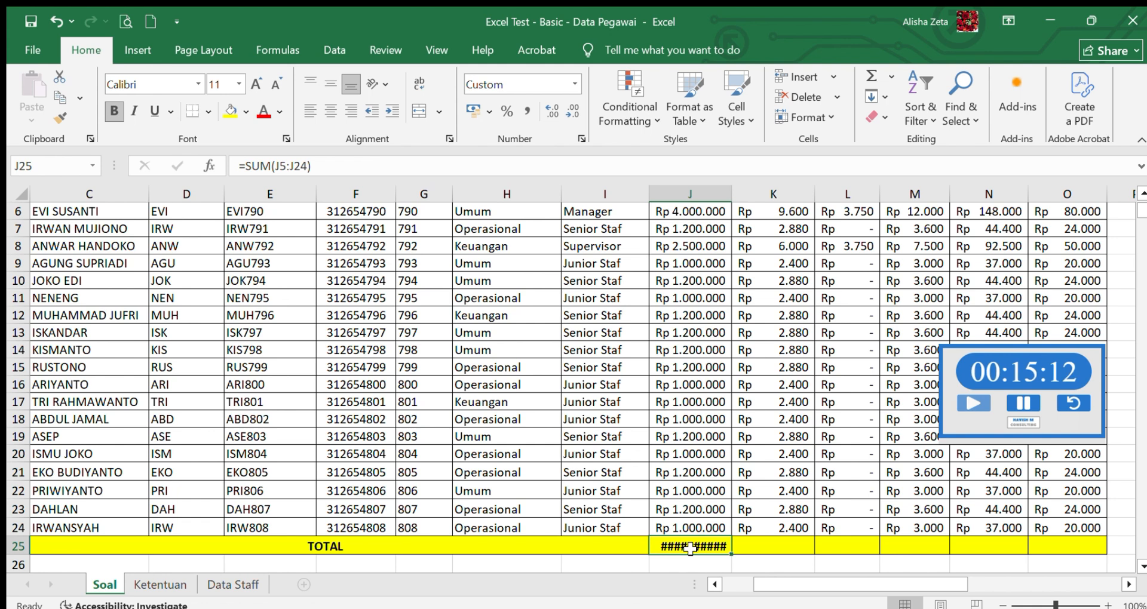
{"action": "key", "text": "Delete"}
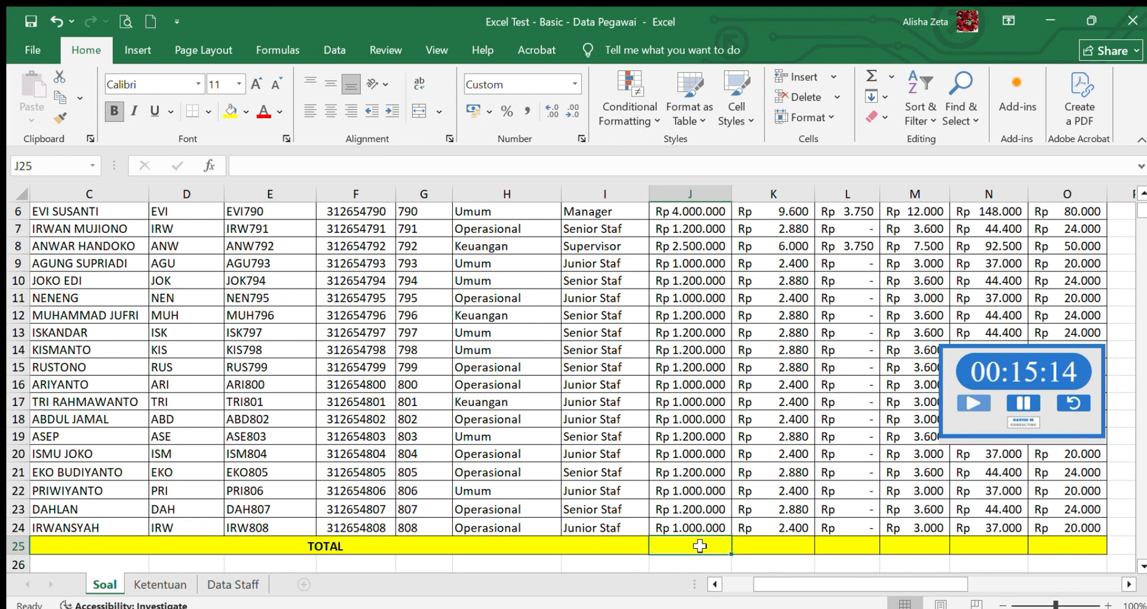
- Pause the stopwatch on the sheet and total the Gaji Pokok column in J25 with =SUM(J5:J24)
{"action": "double_click", "coordinate": [699, 545]}
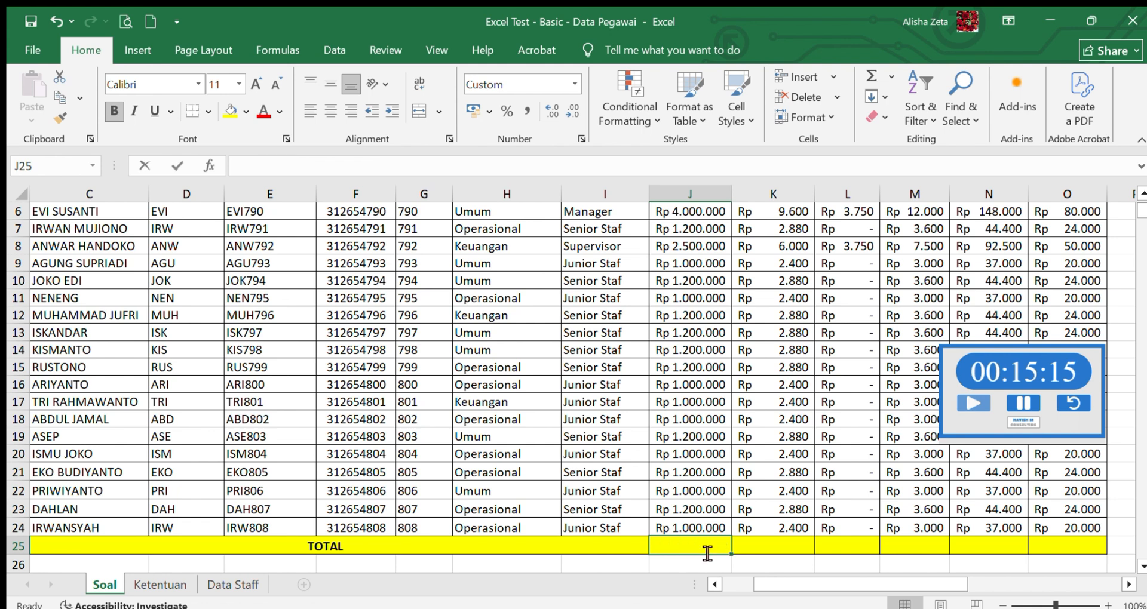
{"action": "left_click", "coordinate": [991, 364]}
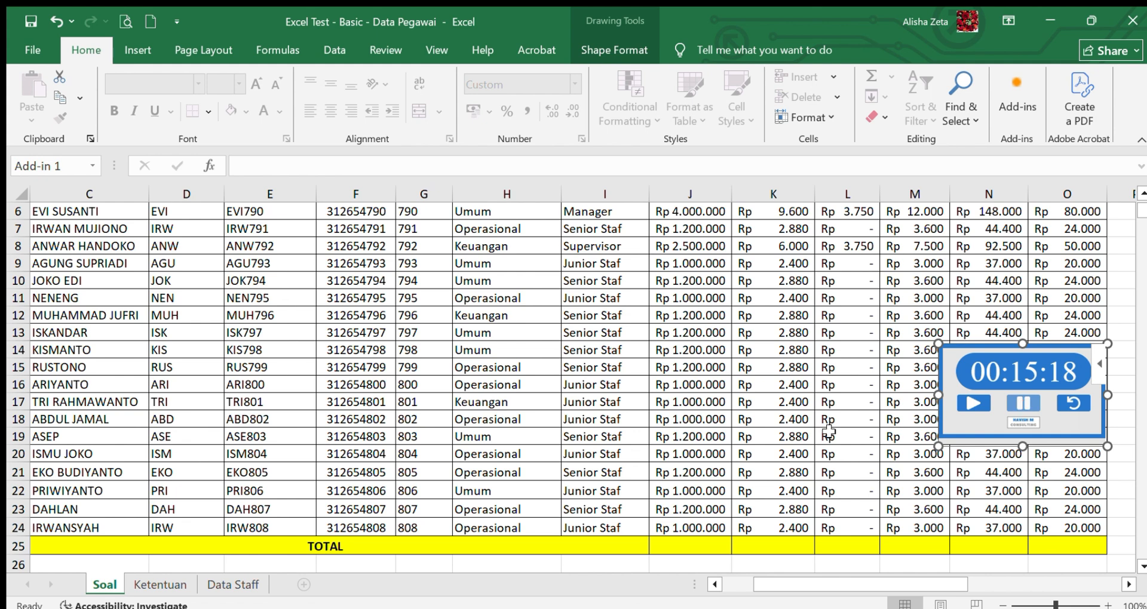
{"action": "double_click", "coordinate": [674, 544]}
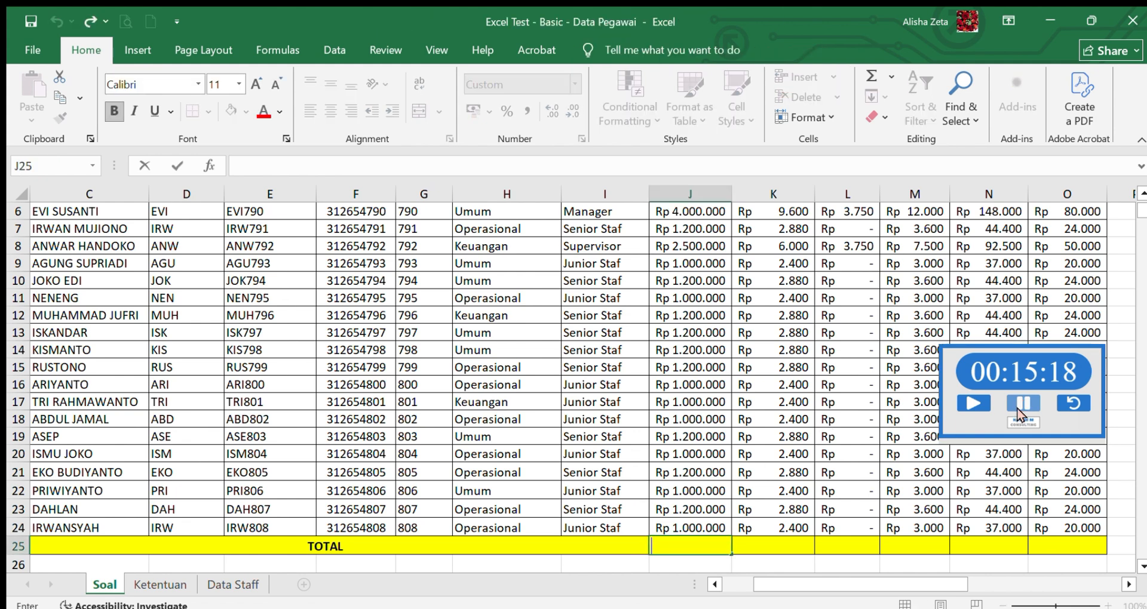
{"action": "type", "text": "="}
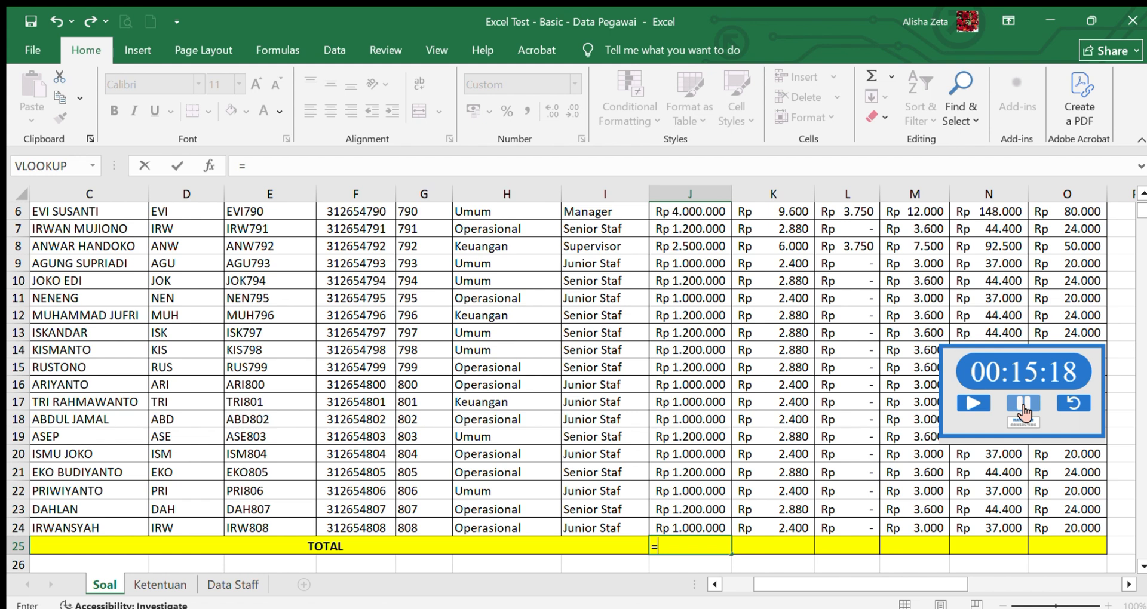
{"action": "type", "text": "SUM("}
{"action": "scroll", "coordinate": [1142, 209], "scroll_direction": "up", "scroll_amount": 2}
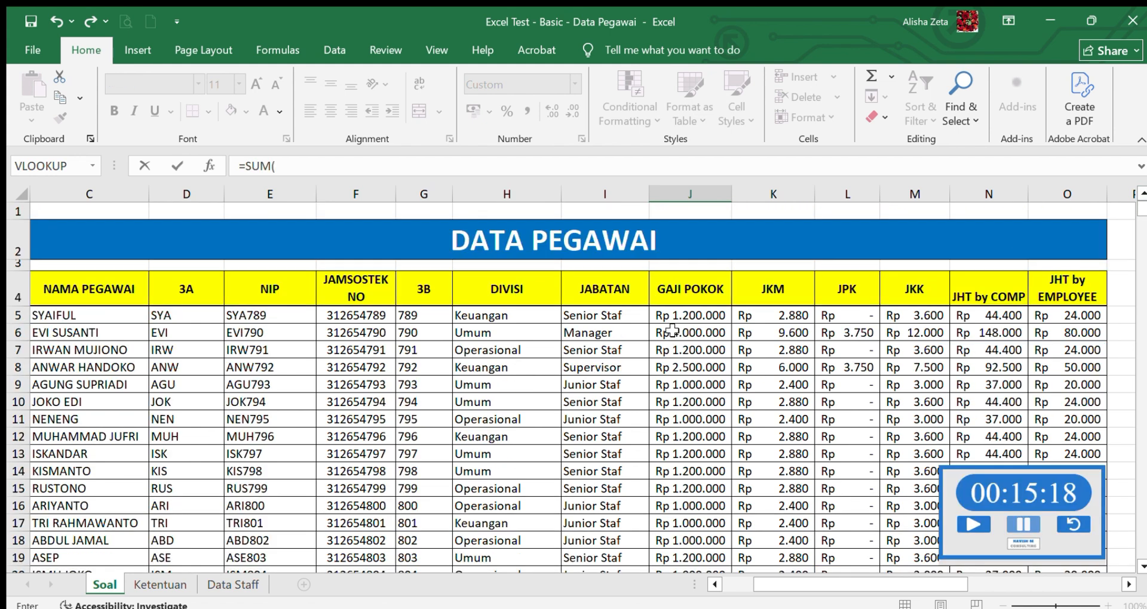
{"action": "left_click_drag", "start_coordinate": [677, 312], "coordinate": [693, 527]}
{"action": "type", "text": ")"}
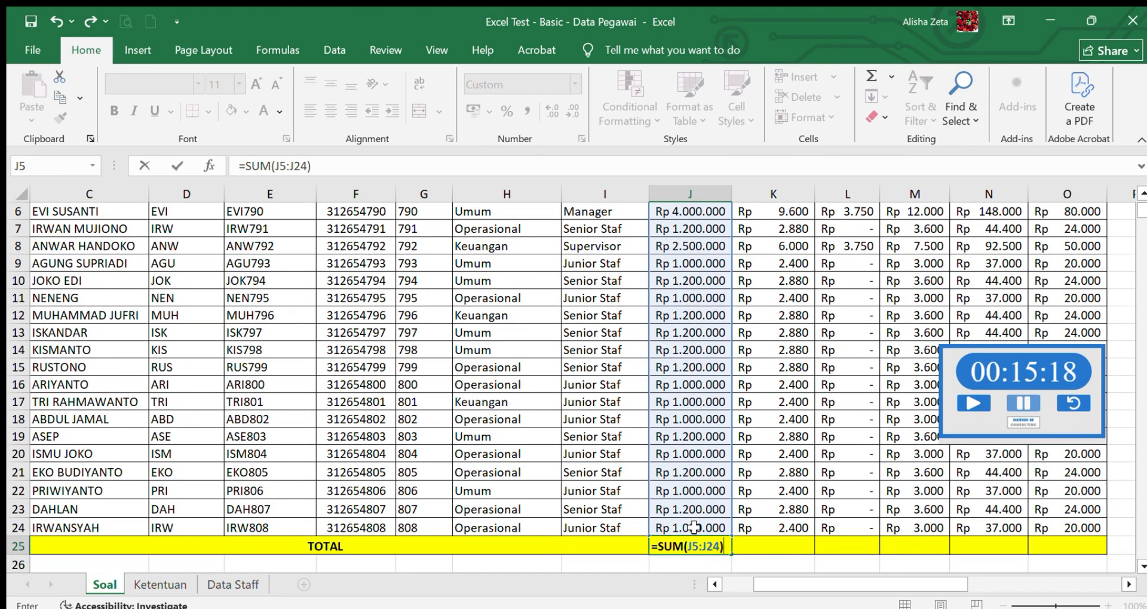
{"action": "key", "text": "Return"}
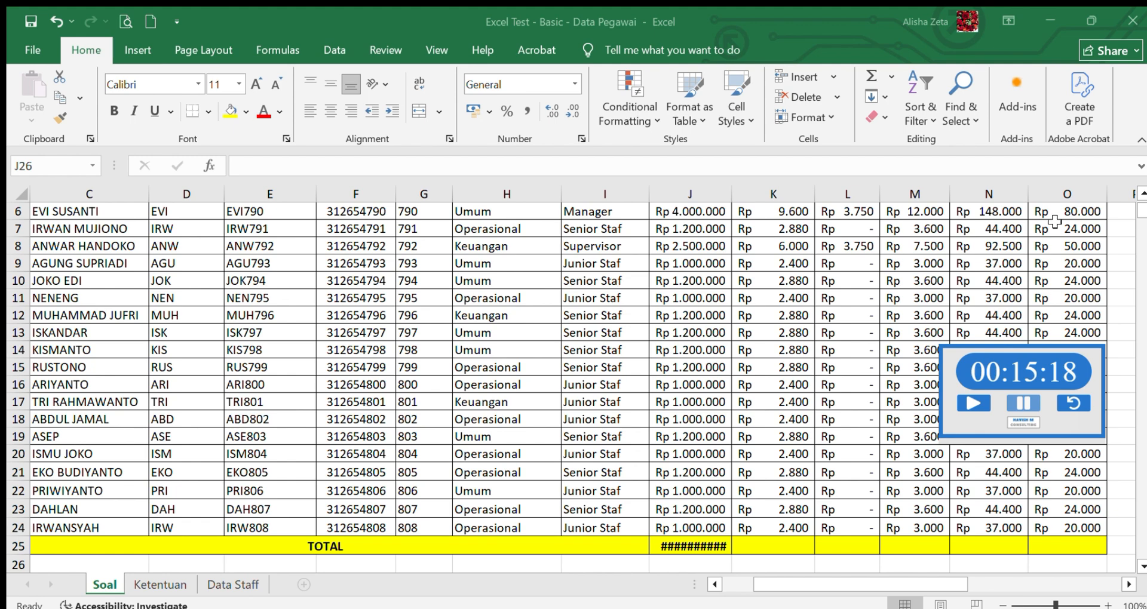
- Enter the Gaji Pokok total =SUM(J5:J24) in J25 again and set the cell's format to Number
{"action": "left_click", "coordinate": [685, 548]}
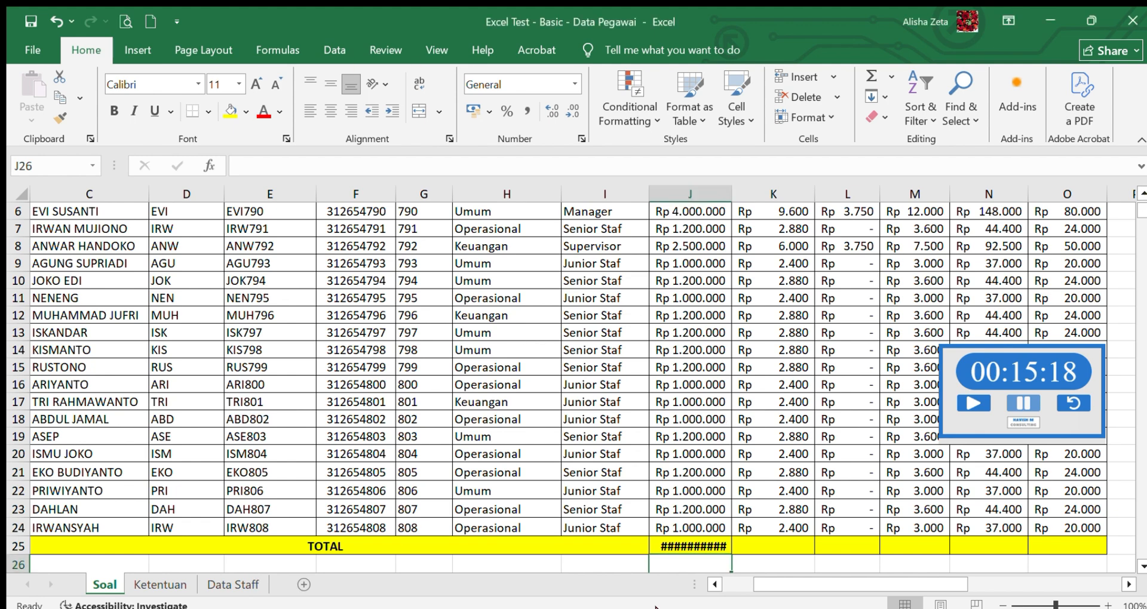
{"action": "type", "text": "=SUM("}
{"action": "left_click_drag", "start_coordinate": [690, 528], "coordinate": [693, 251]}
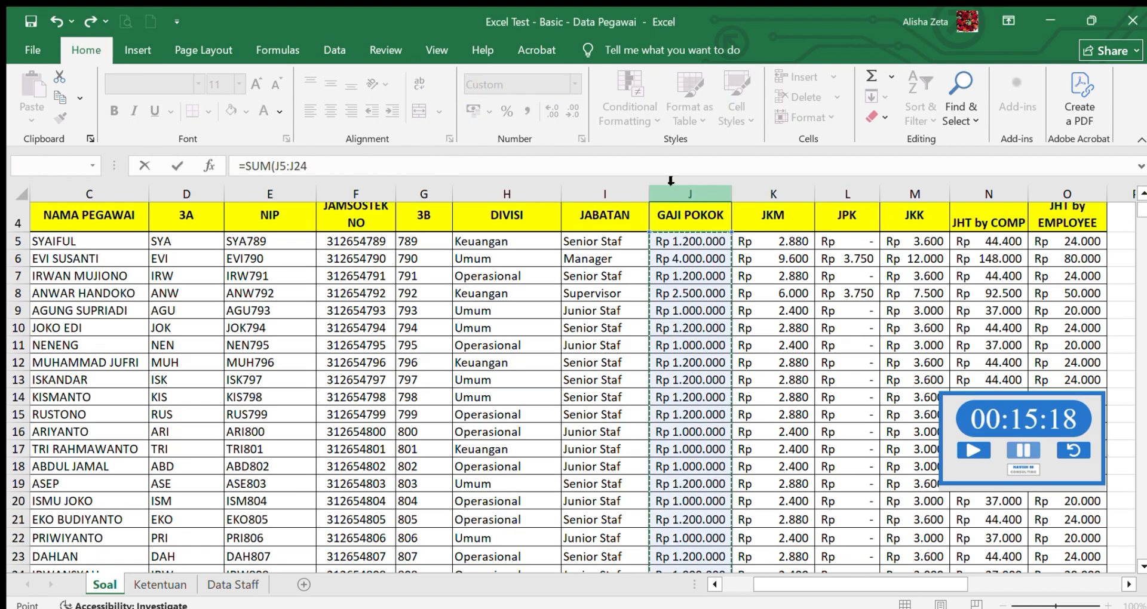
{"action": "key", "text": "Return"}
{"action": "left_click", "coordinate": [707, 549]}
{"action": "left_click", "coordinate": [574, 85]}
{"action": "left_click", "coordinate": [576, 157]}
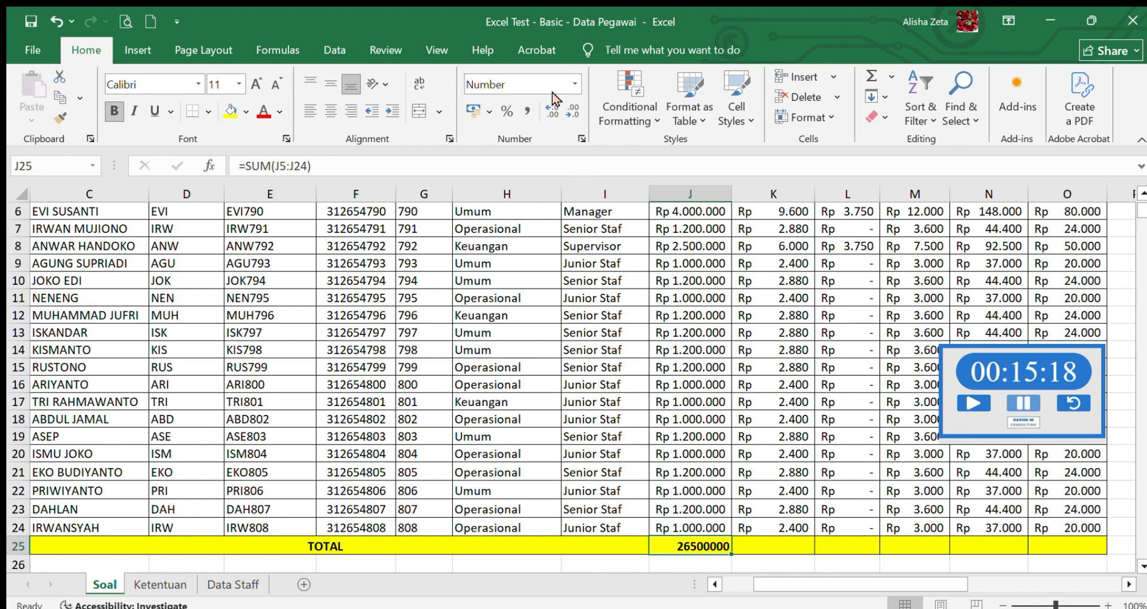
- Try the Accounting format on the Gaji Pokok total in J25 and set it back to Number
{"action": "left_click", "coordinate": [490, 111]}
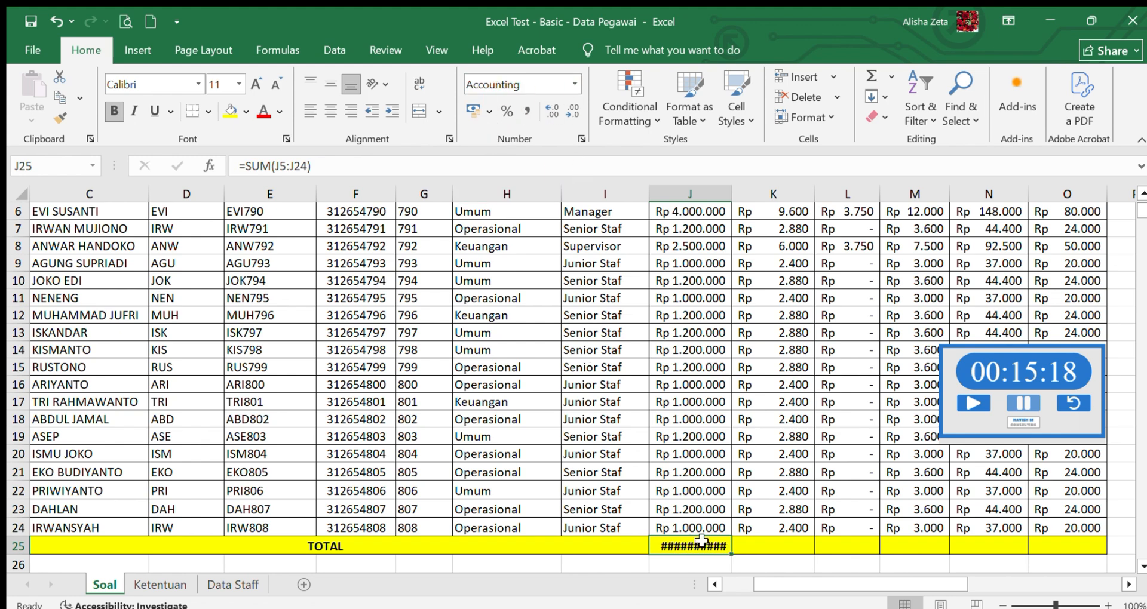
{"action": "left_click_drag", "start_coordinate": [690, 547], "coordinate": [690, 275]}
{"action": "left_click", "coordinate": [576, 242]}
{"action": "scroll", "coordinate": [621, 299], "scroll_direction": "down", "scroll_amount": 4}
{"action": "left_click", "coordinate": [706, 390]}
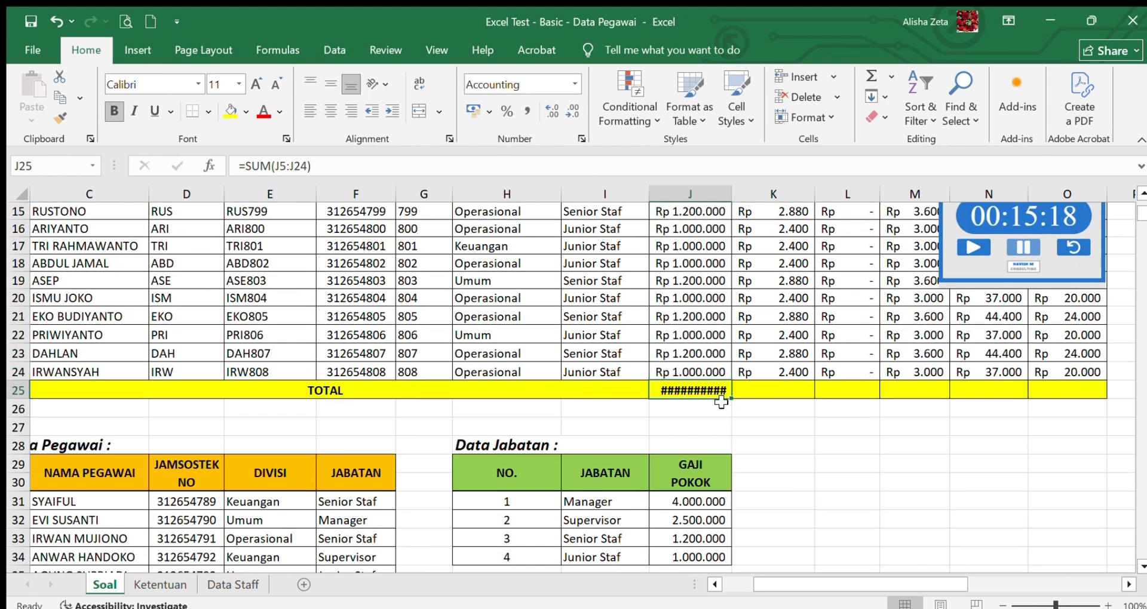
{"action": "left_click", "coordinate": [574, 84]}
{"action": "left_click", "coordinate": [576, 157]}
- Check the formats of the Gaji Pokok cells and apply the Number format to the TOTAL row cells J25:O25
{"action": "left_click", "coordinate": [762, 390]}
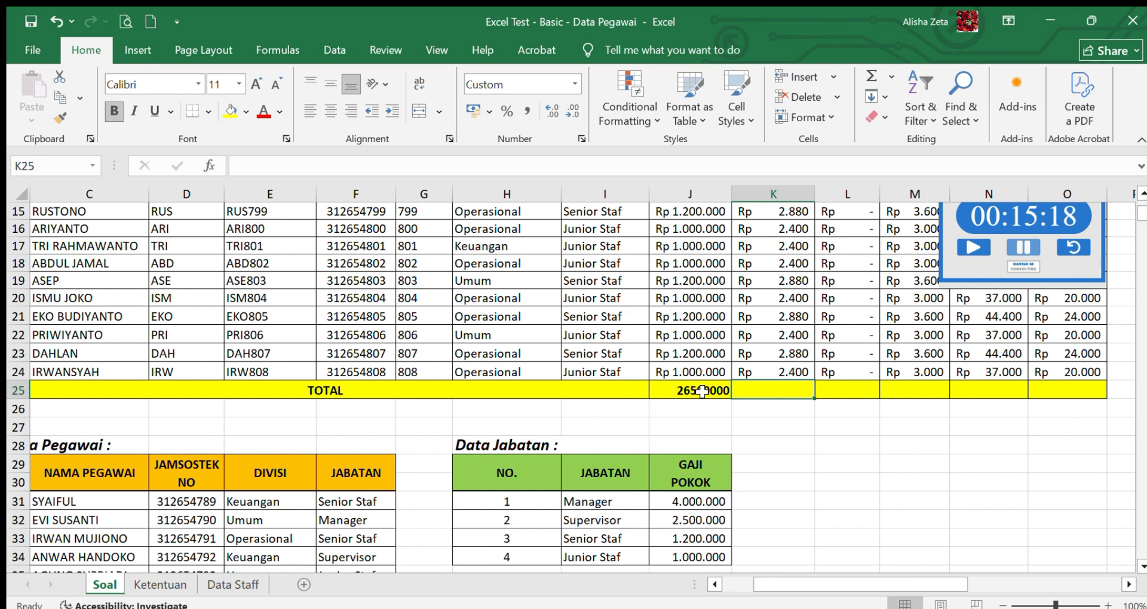
{"action": "left_click_drag", "start_coordinate": [697, 351], "coordinate": [695, 389]}
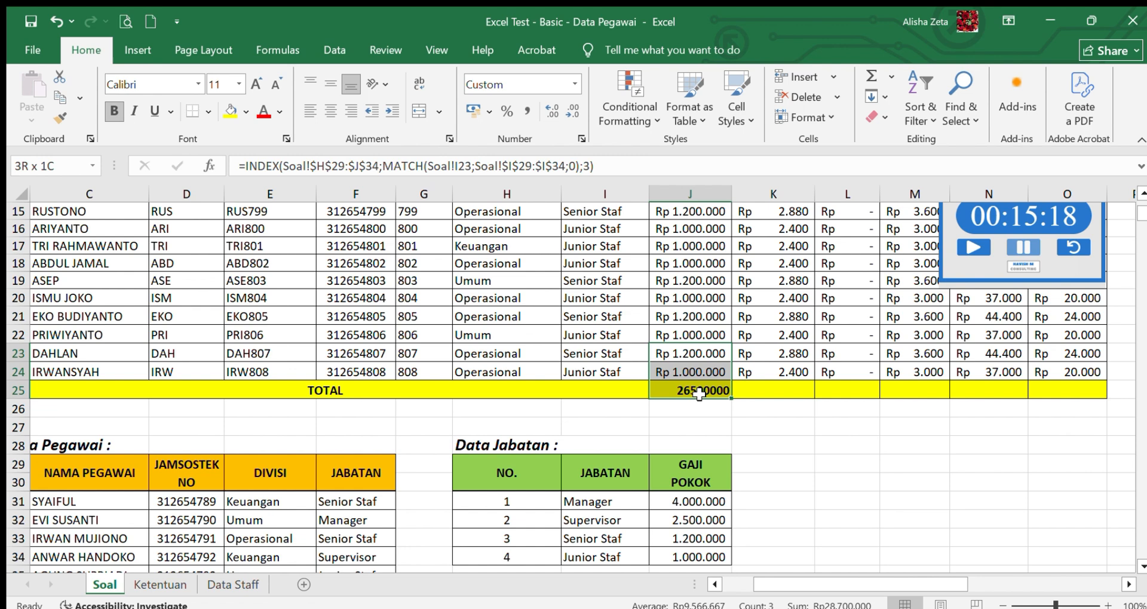
{"action": "left_click", "coordinate": [574, 84]}
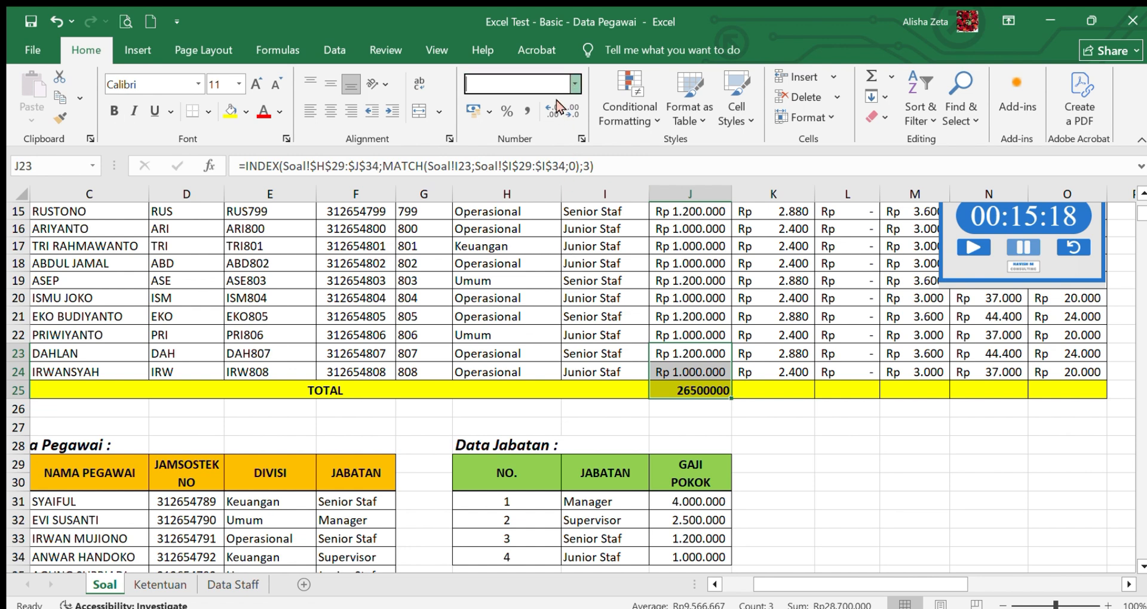
{"action": "left_click", "coordinate": [708, 302]}
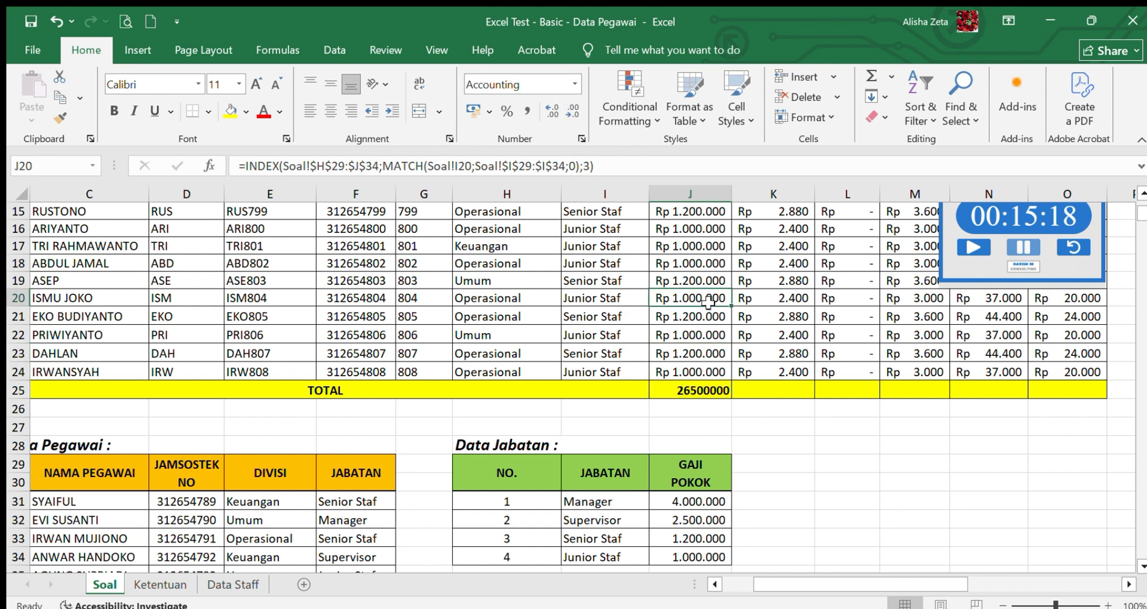
{"action": "left_click", "coordinate": [681, 391]}
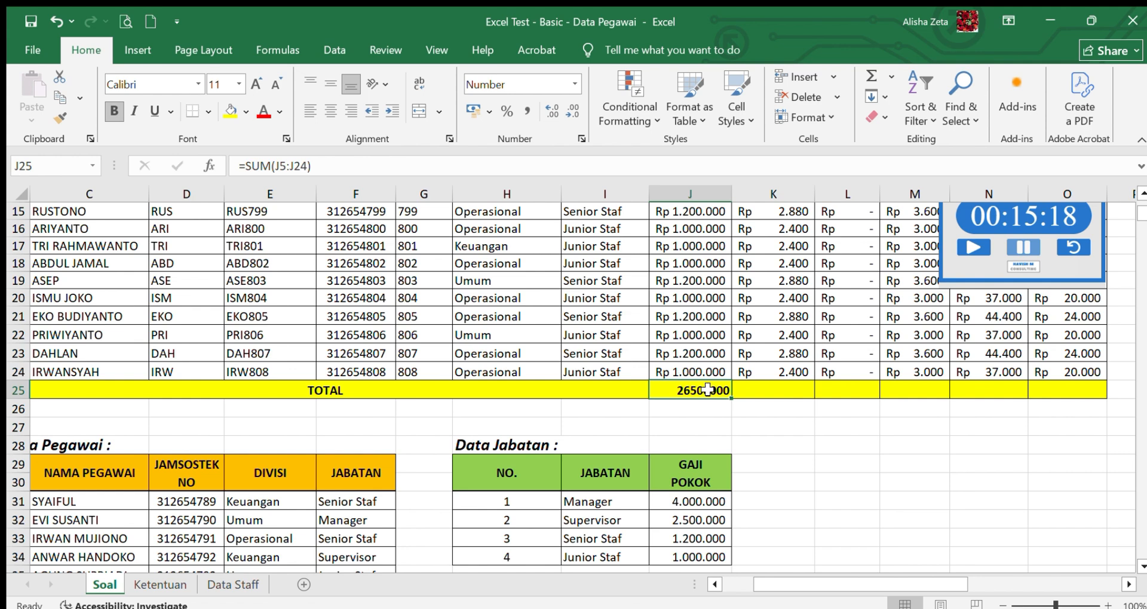
{"action": "left_click", "coordinate": [751, 392]}
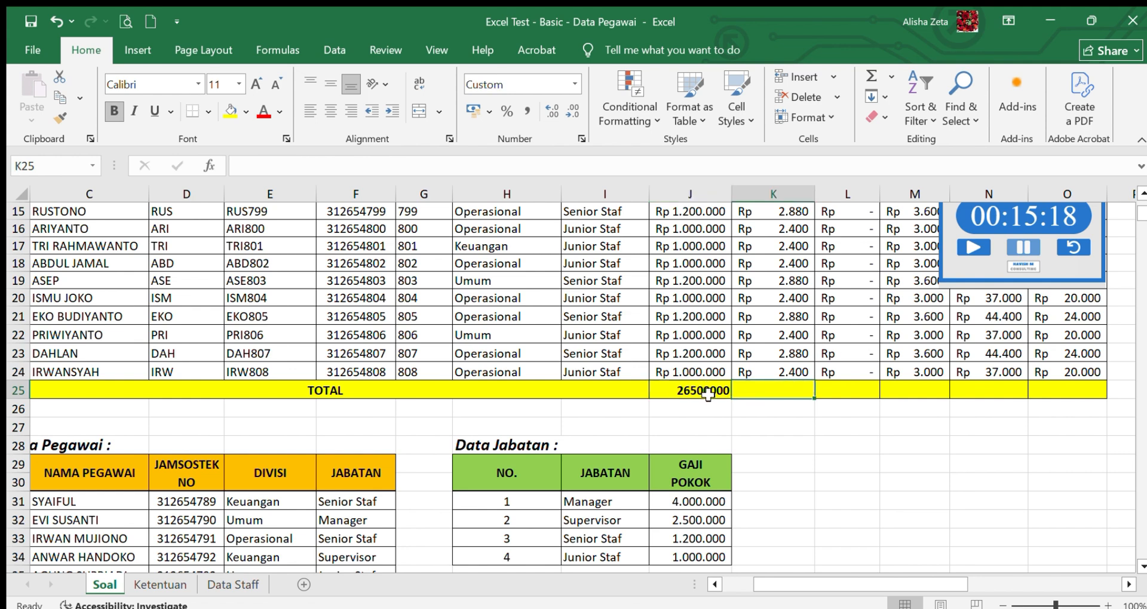
{"action": "left_click_drag", "start_coordinate": [708, 395], "coordinate": [1044, 390]}
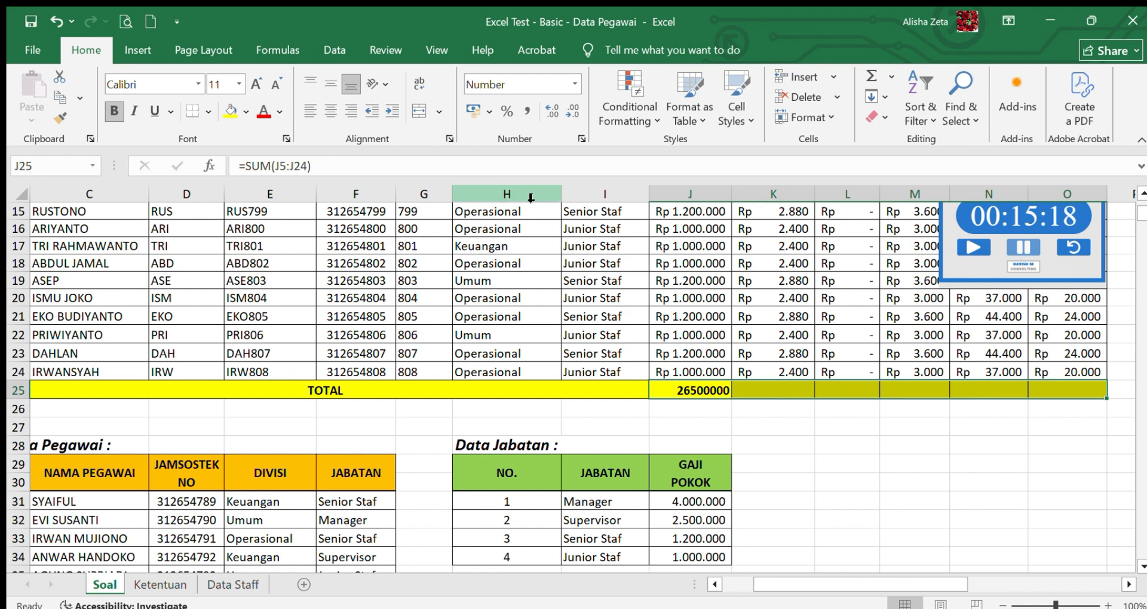
{"action": "left_click", "coordinate": [575, 85]}
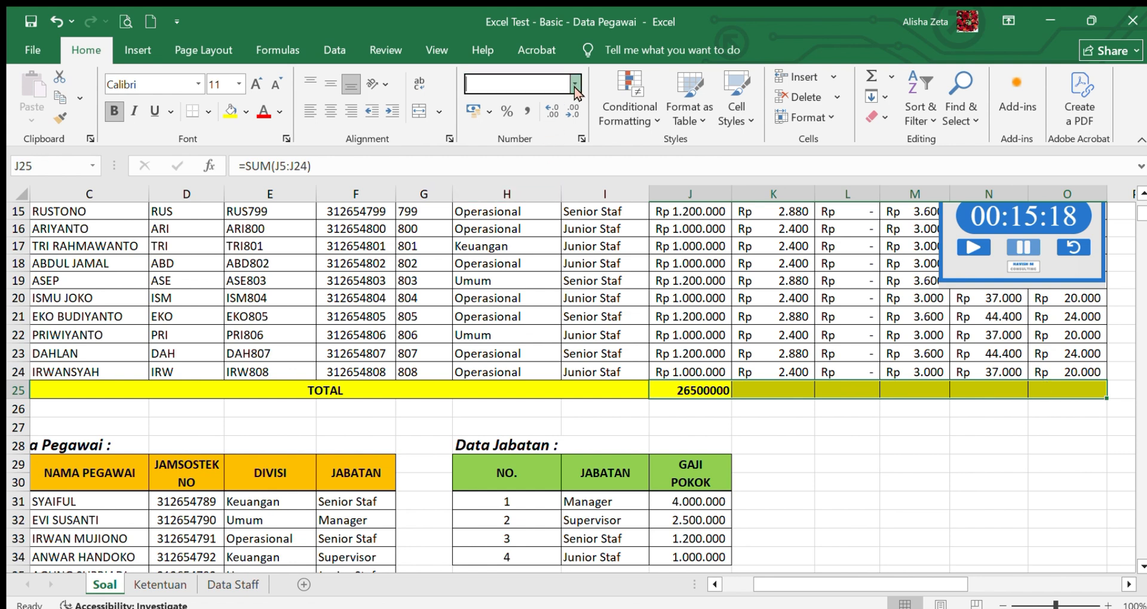
- Total the JKM column in K25 with =SUM(K5:K24)
{"action": "left_click", "coordinate": [767, 388]}
{"action": "type", "text": "=S"}
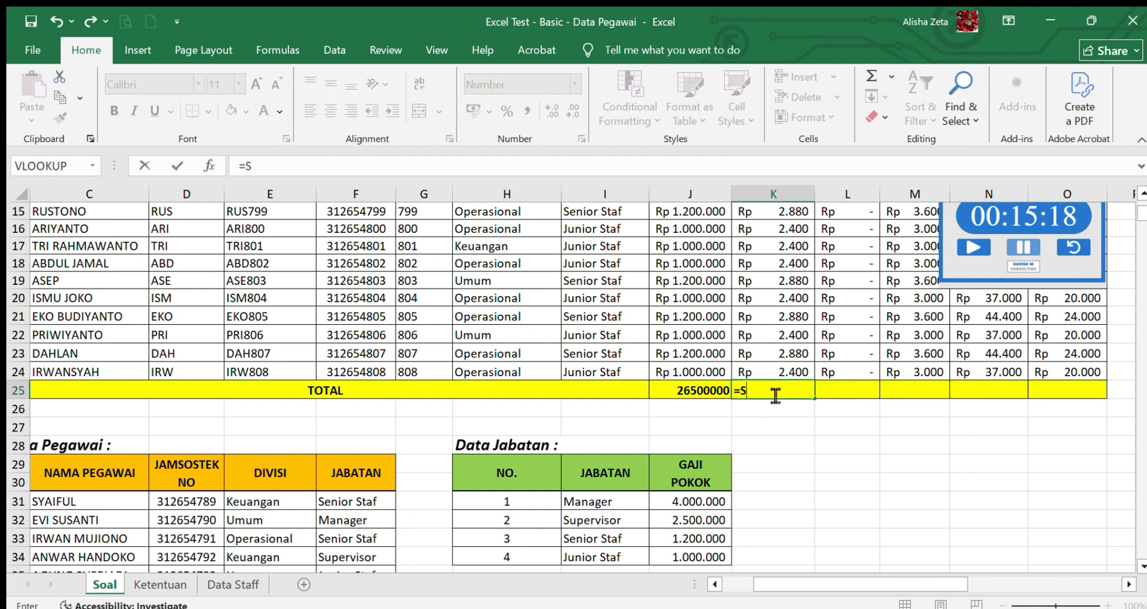
{"action": "type", "text": "UM("}
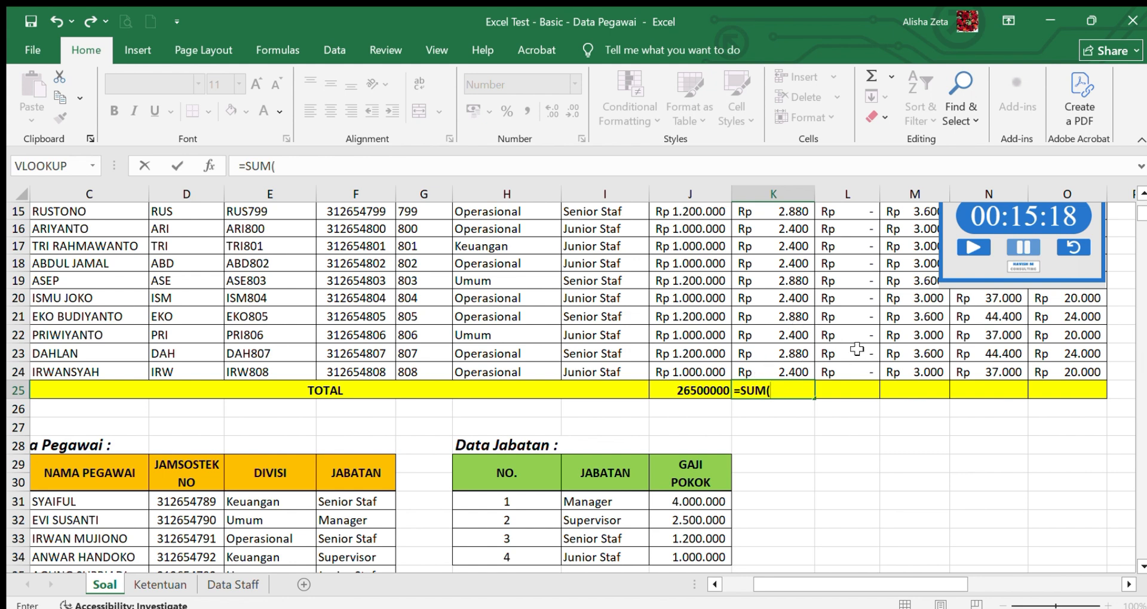
{"action": "left_click_drag", "start_coordinate": [787, 375], "coordinate": [779, 242]}
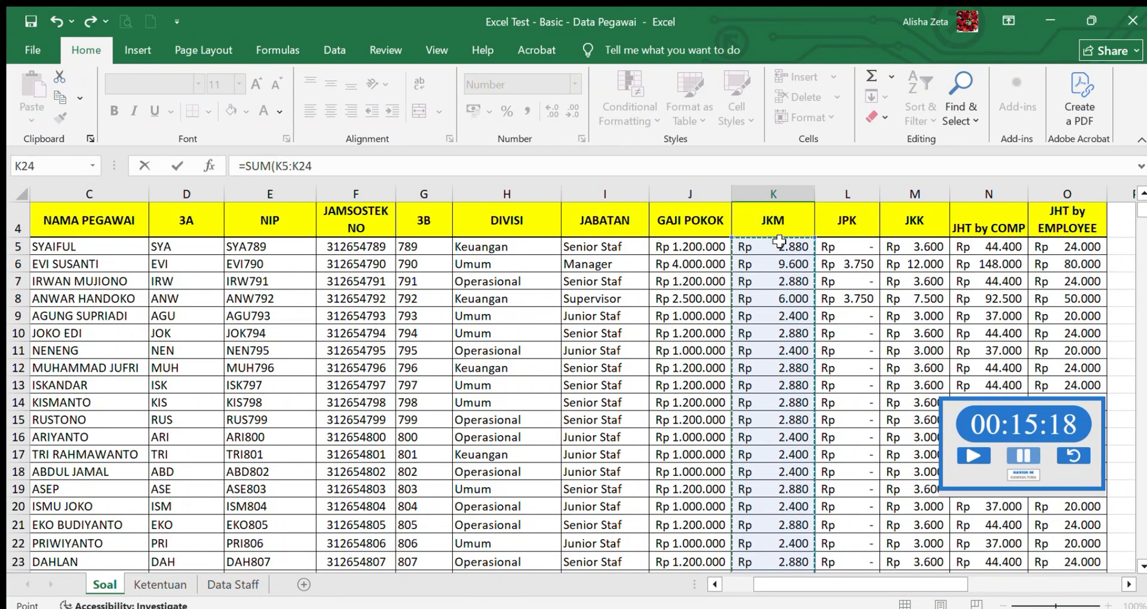
{"action": "type", "text": ")"}
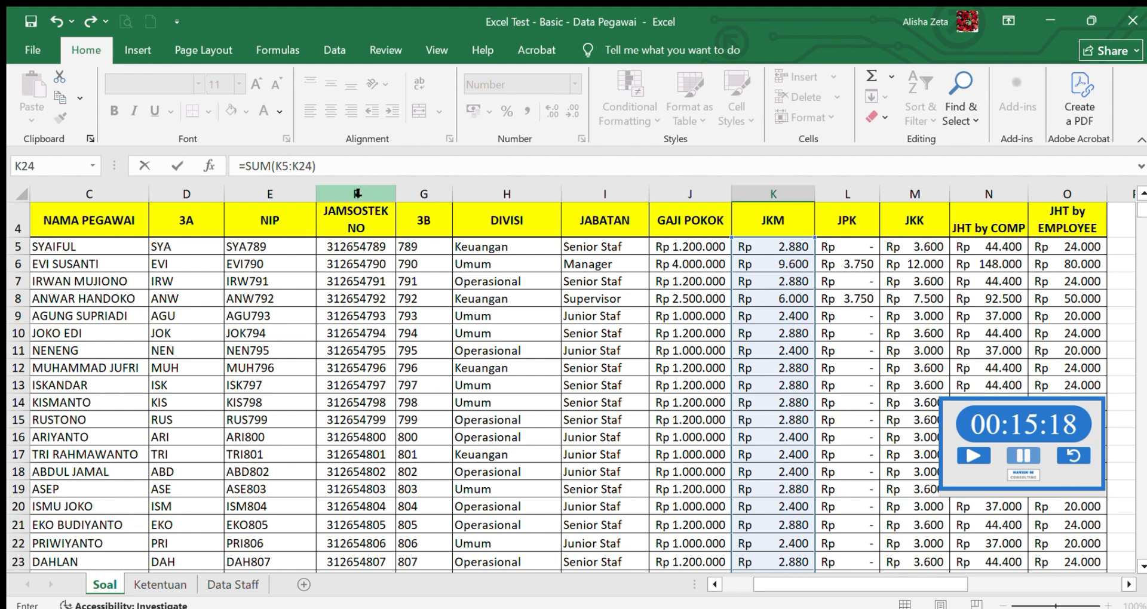
{"action": "key", "text": "Return"}
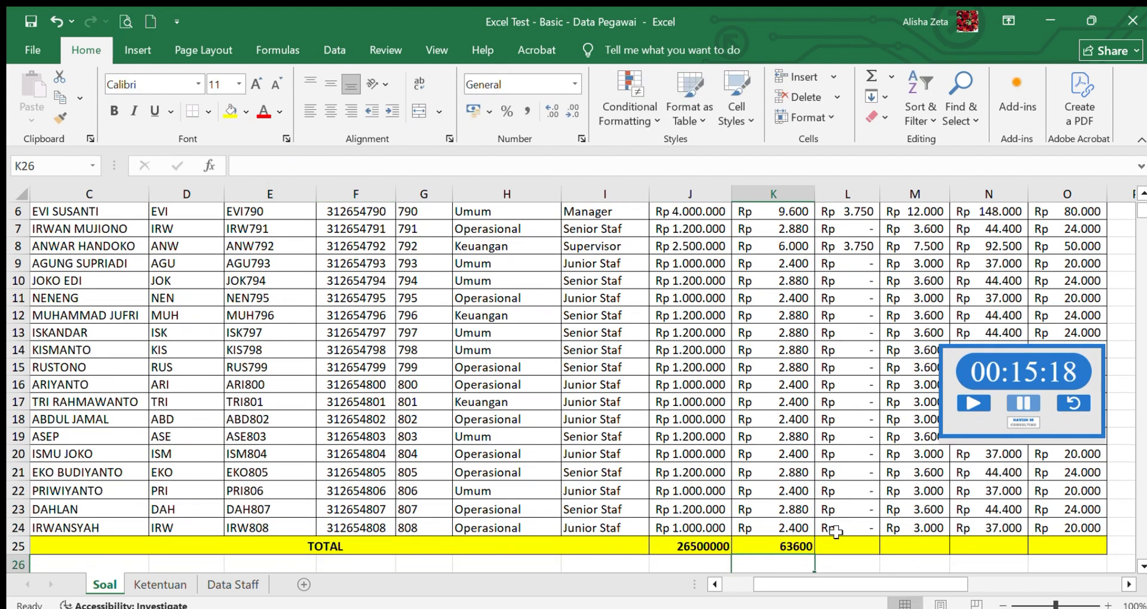
- Total the JPK column in L25 with a SUM formula over all employees' values
{"action": "left_click", "coordinate": [835, 545]}
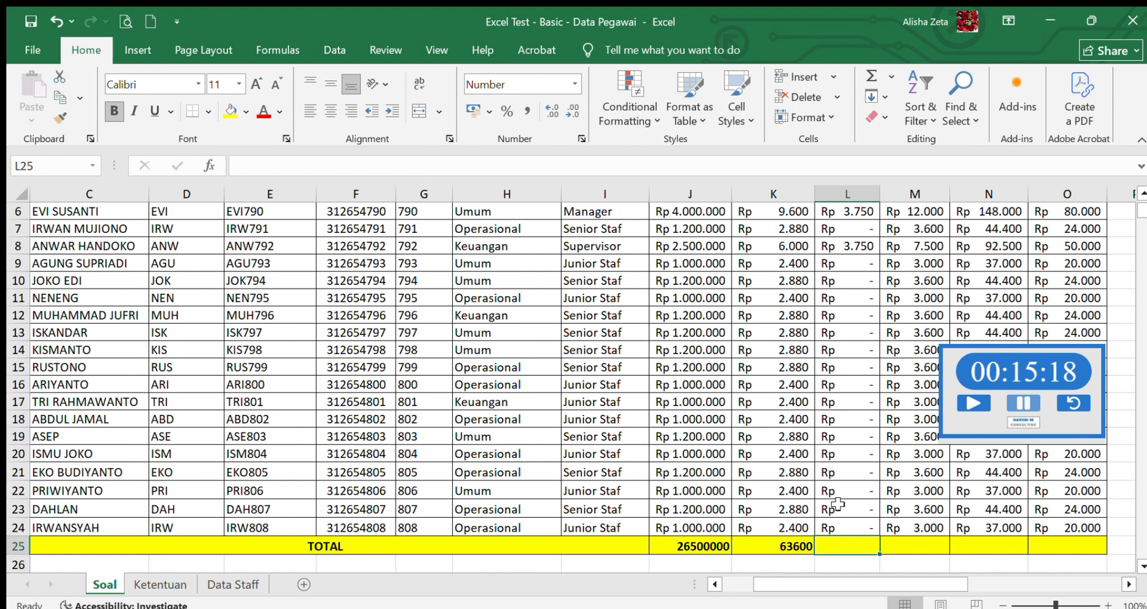
{"action": "type", "text": "=SUM("}
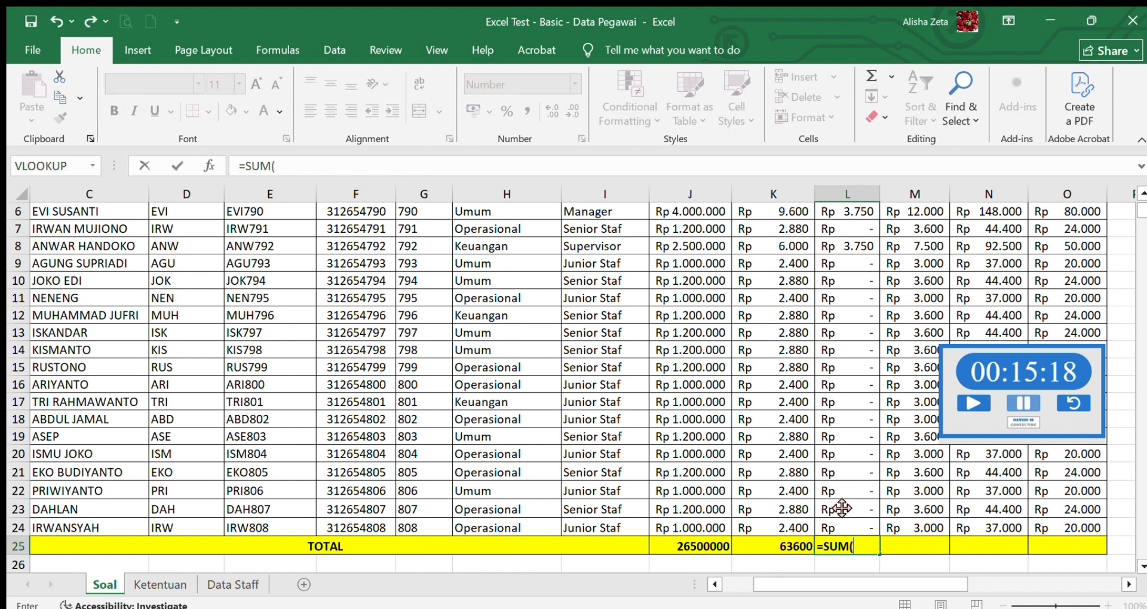
{"action": "left_click_drag", "start_coordinate": [854, 528], "coordinate": [849, 258]}
{"action": "key", "text": "Return"}
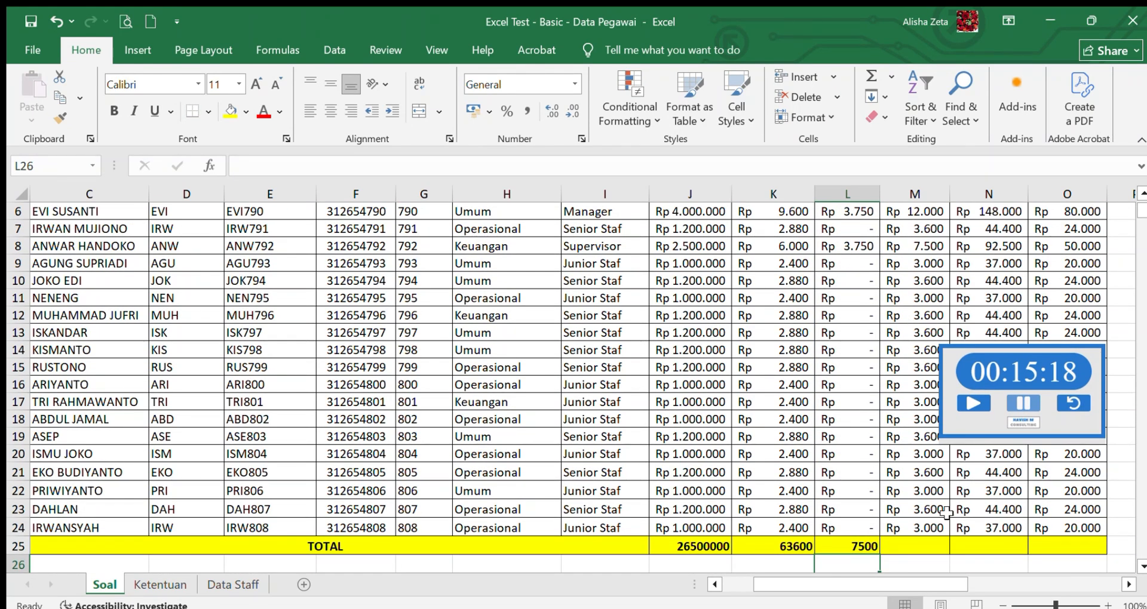
- Total the JKK column in M25 with =SUM(M5:M24)
{"action": "left_click", "coordinate": [910, 548]}
{"action": "type", "text": "=SUM"}
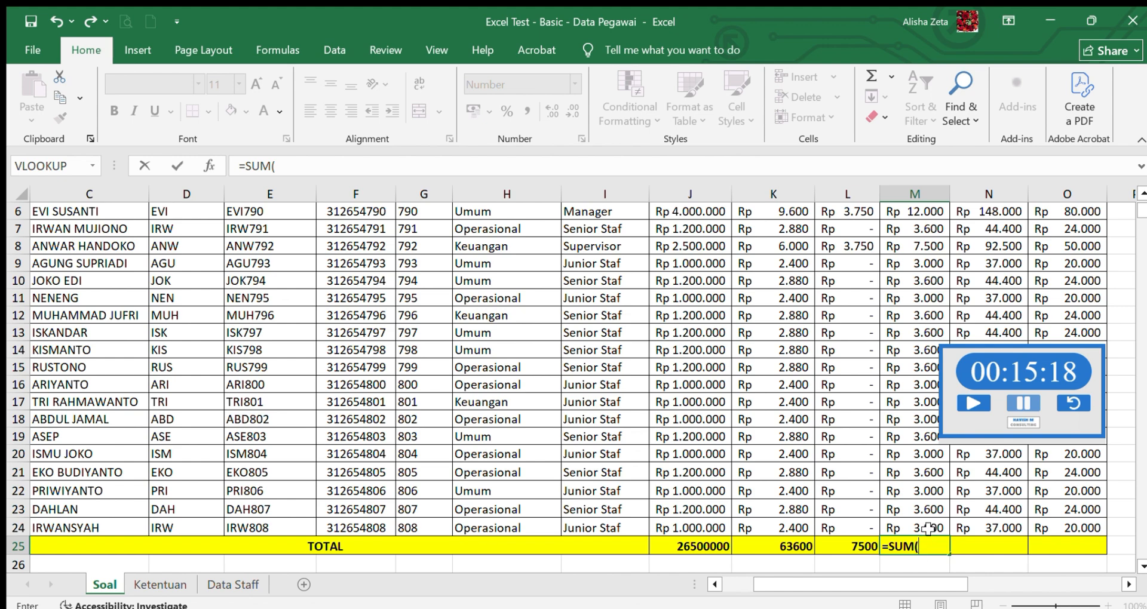
{"action": "type", "text": "("}
{"action": "left_click_drag", "start_coordinate": [926, 527], "coordinate": [912, 264]}
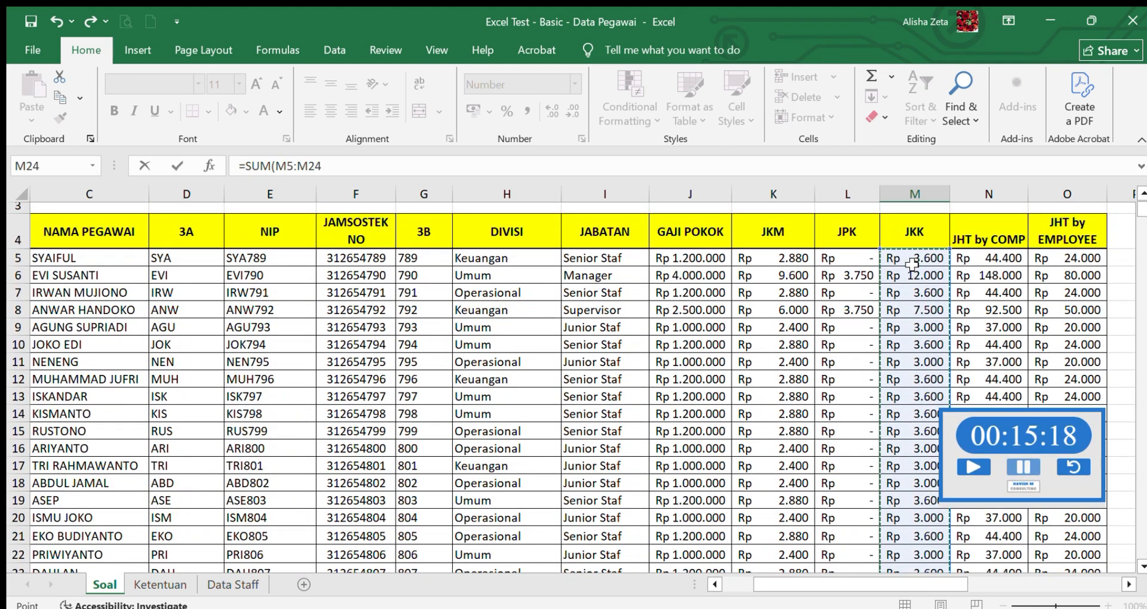
{"action": "type", "text": ")"}
{"action": "key", "text": "Return"}
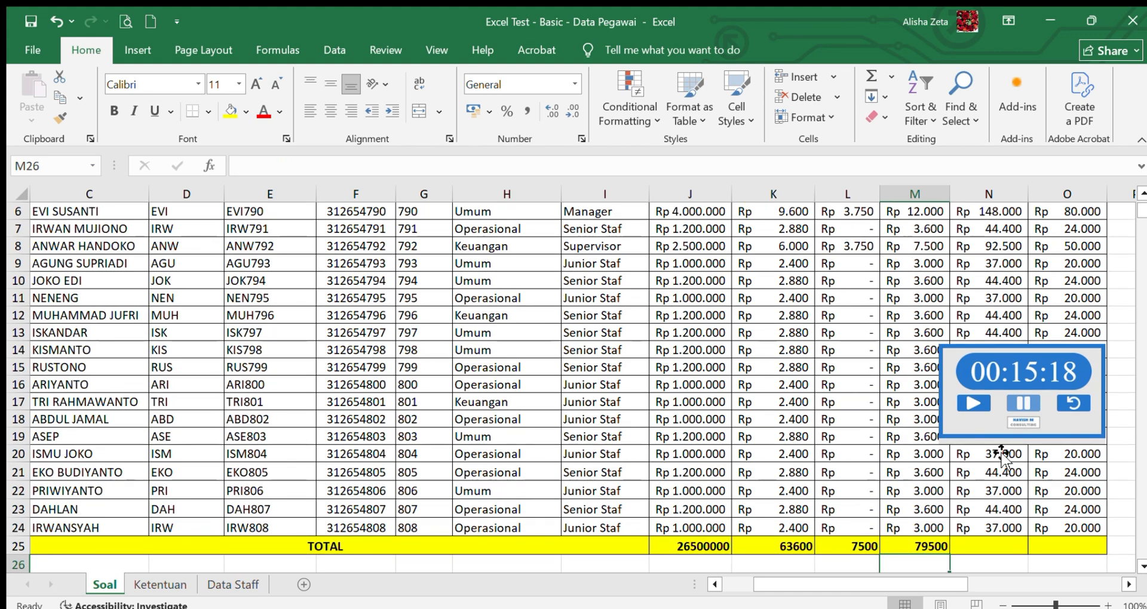
- Total the JHT by COMP column in N25 and correct the range so the formula reads =SUM(N5:N24)
{"action": "left_click", "coordinate": [991, 548]}
{"action": "type", "text": "=SU"}
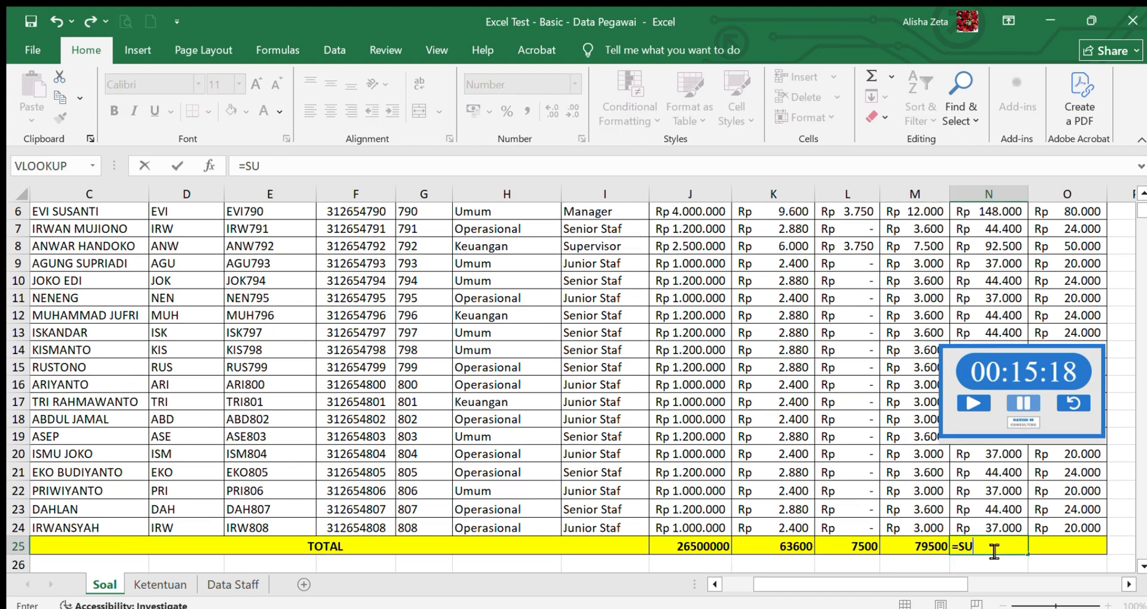
{"action": "type", "text": "M("}
{"action": "left_click_drag", "start_coordinate": [989, 528], "coordinate": [984, 272]}
{"action": "type", "text": ")"}
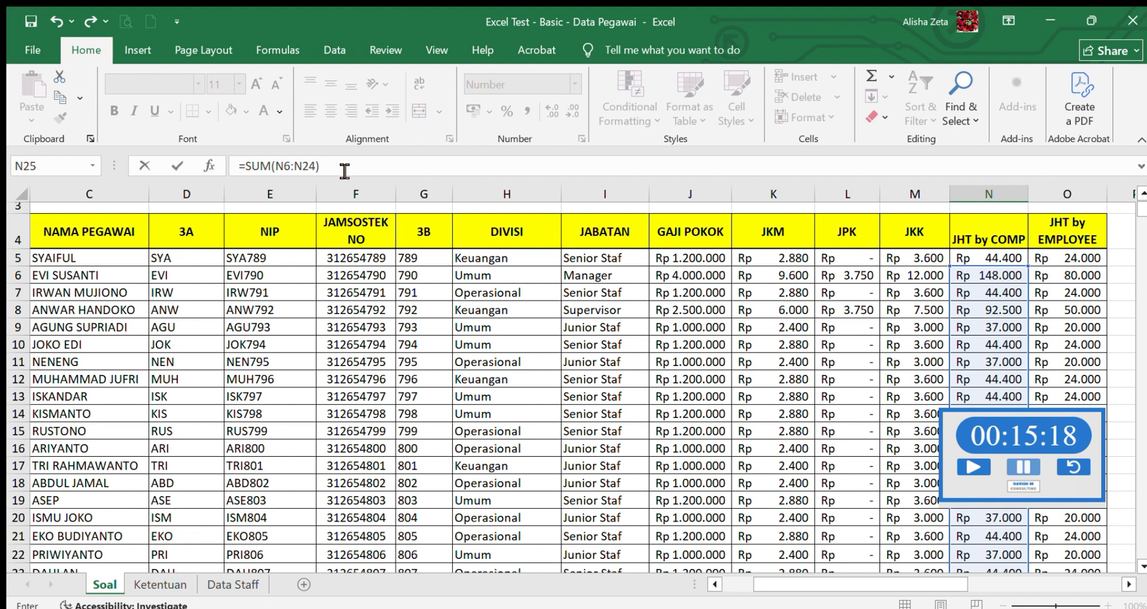
{"action": "left_click", "coordinate": [292, 167]}
{"action": "key", "text": "BackSpace"}
{"action": "type", "text": "5"}
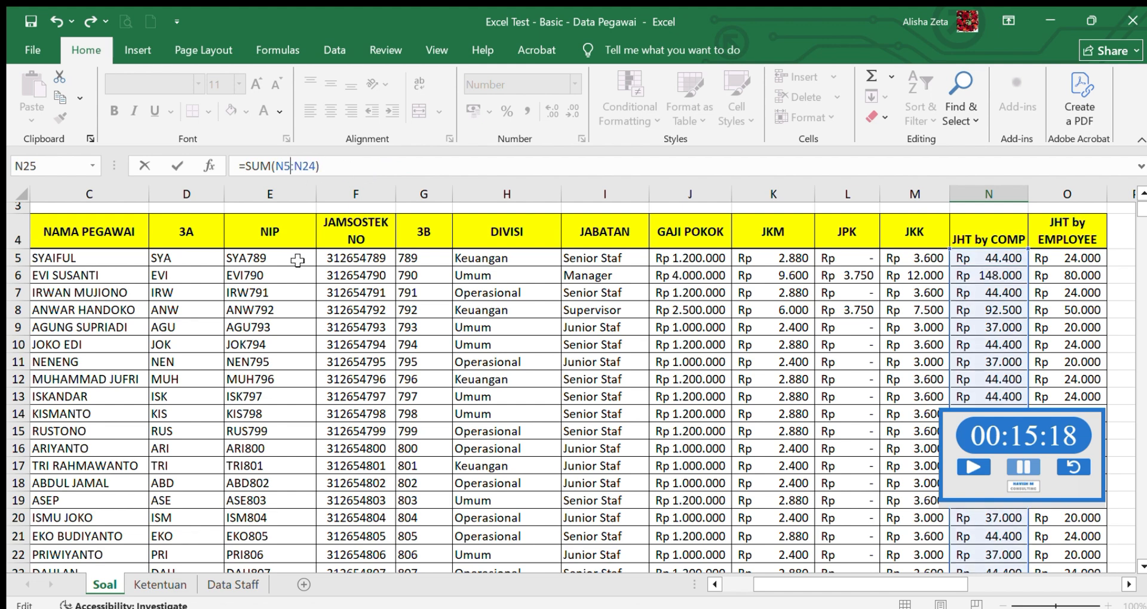
{"action": "key", "text": "Return"}
{"action": "left_click", "coordinate": [1058, 558]}
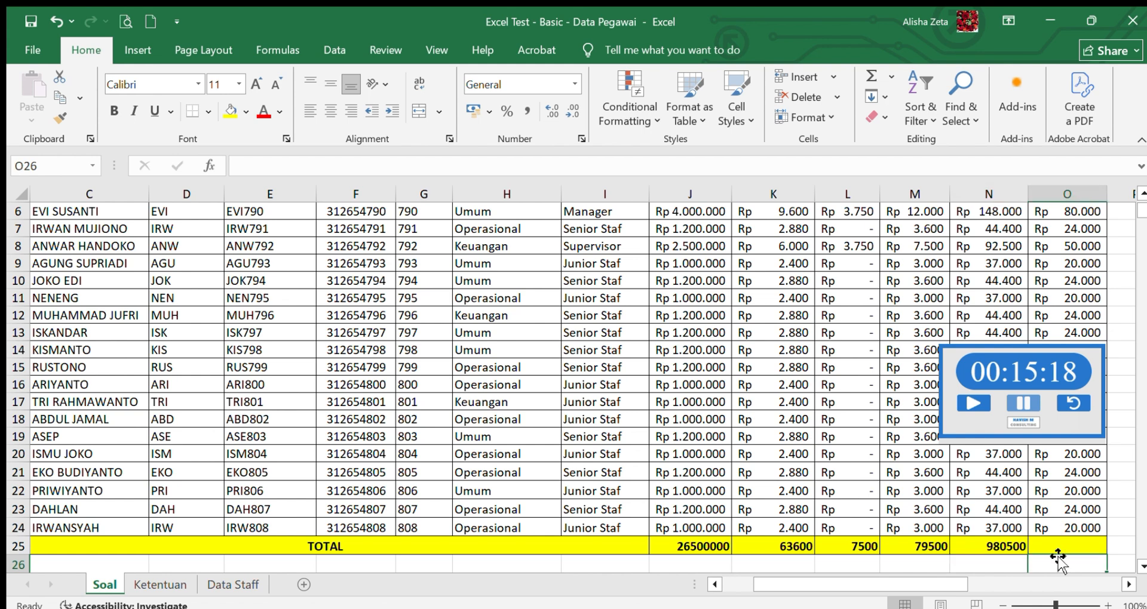
{"action": "left_click", "coordinate": [1059, 547]}
{"action": "type", "text": "=SUM("}
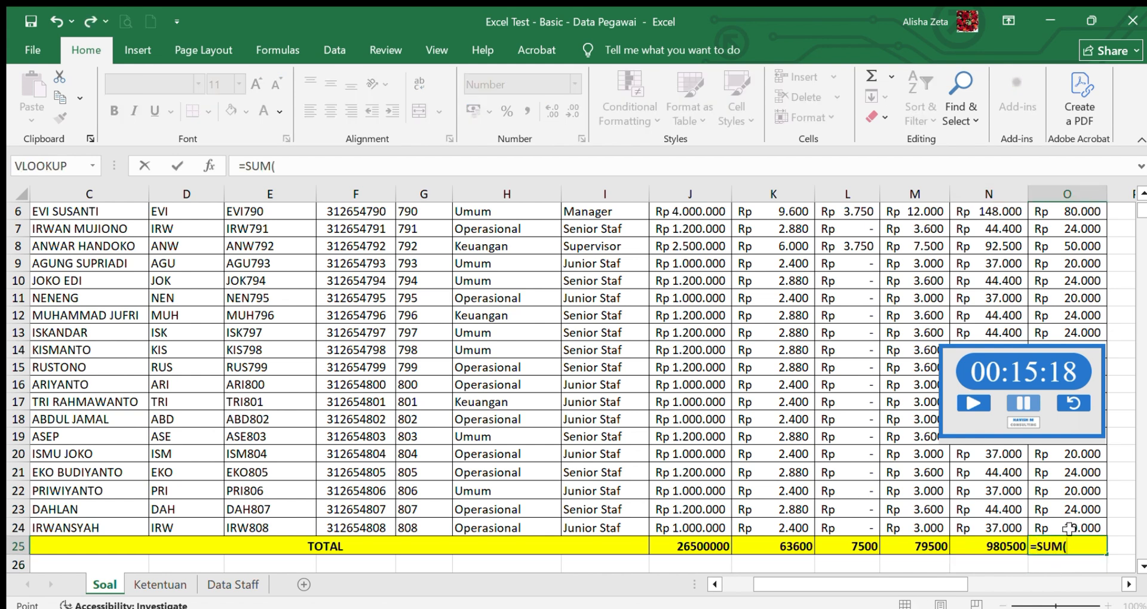
{"action": "left_click_drag", "start_coordinate": [1067, 528], "coordinate": [1067, 229]}
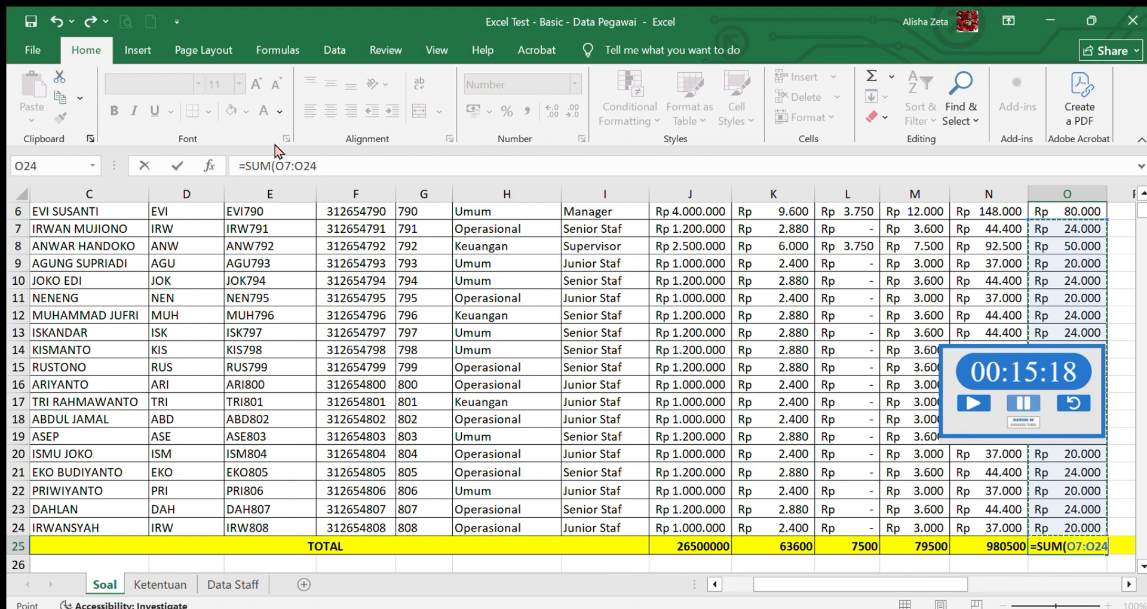
{"action": "left_click", "coordinate": [286, 169]}
{"action": "key", "text": "BackSpace"}
{"action": "type", "text": "N"}
{"action": "left_click_drag", "start_coordinate": [1142, 211], "coordinate": [1141, 206]}
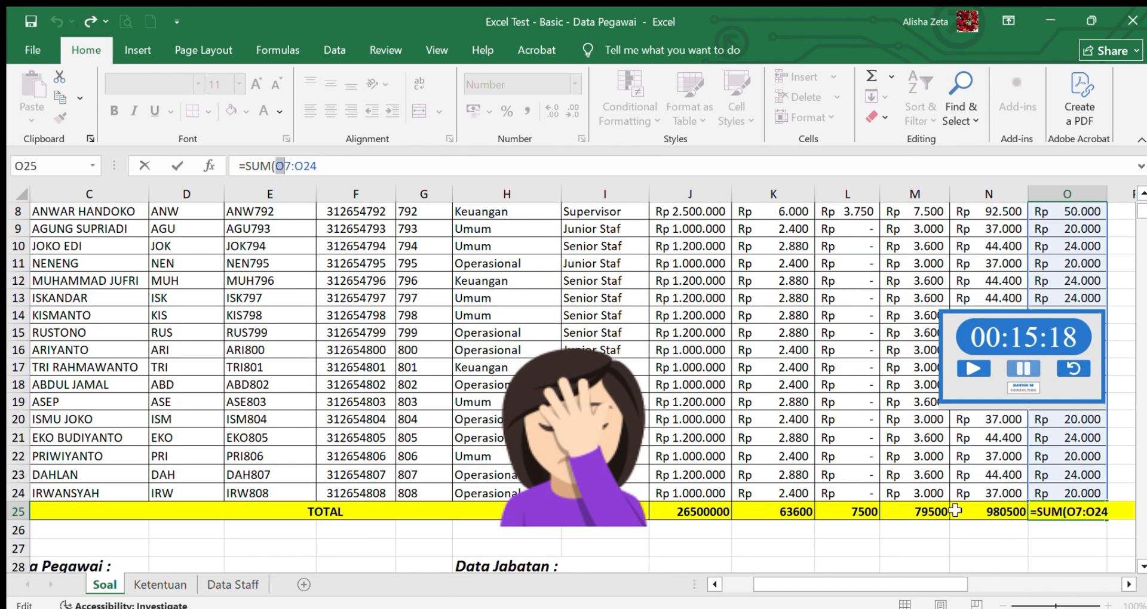
{"action": "left_click", "coordinate": [955, 511]}
{"action": "left_click_drag", "start_coordinate": [330, 167], "coordinate": [243, 173]}
{"action": "key", "text": "BackSpace"}
{"action": "left_click", "coordinate": [1022, 366]}
- Check the SUM formulas already entered in the TOTAL row, from column J through column N
{"action": "left_click", "coordinate": [1074, 514]}
{"action": "left_click", "coordinate": [1006, 511]}
{"action": "left_click", "coordinate": [923, 510]}
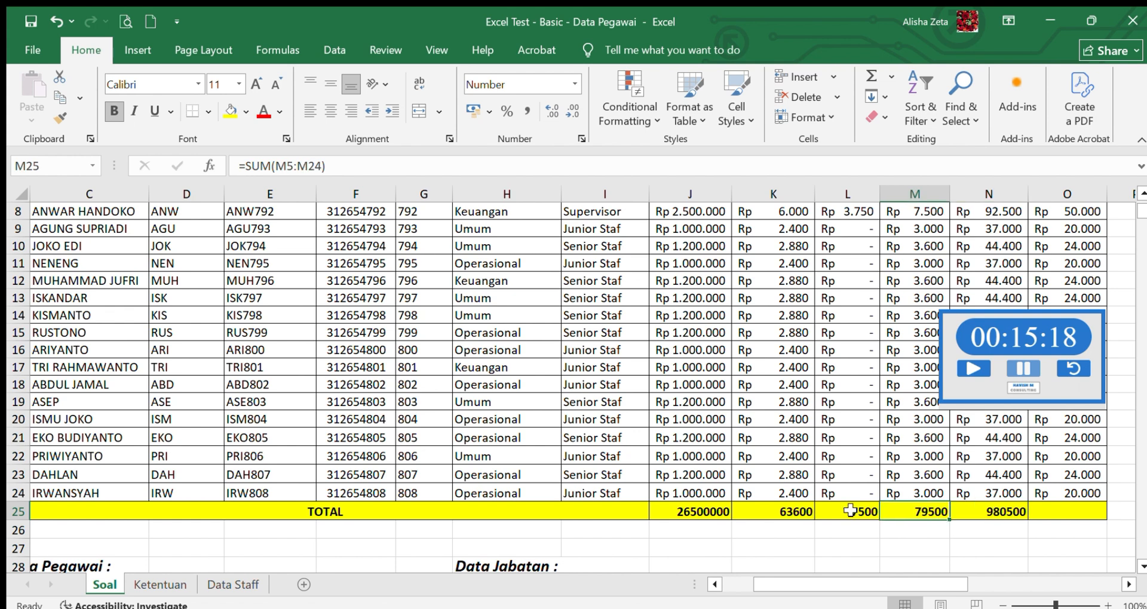
{"action": "left_click", "coordinate": [850, 510]}
{"action": "left_click", "coordinate": [922, 510]}
{"action": "left_click", "coordinate": [1006, 513]}
{"action": "left_click", "coordinate": [927, 513]}
{"action": "left_click", "coordinate": [848, 510]}
{"action": "left_click", "coordinate": [708, 508]}
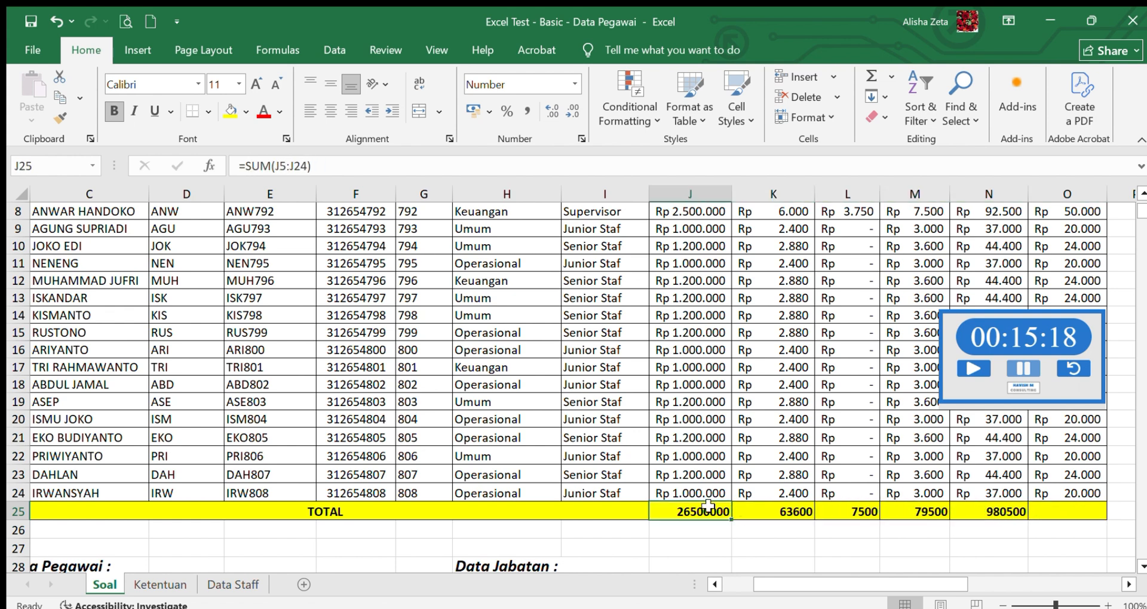
- Total the JHT by EMPLOYEE column in O25 with =SUM(O5:O24)
{"action": "left_click", "coordinate": [1066, 512]}
{"action": "type", "text": "=SUM"}
{"action": "left_click", "coordinate": [974, 369]}
{"action": "left_click", "coordinate": [1066, 512]}
{"action": "left_click", "coordinate": [433, 167]}
{"action": "type", "text": "("}
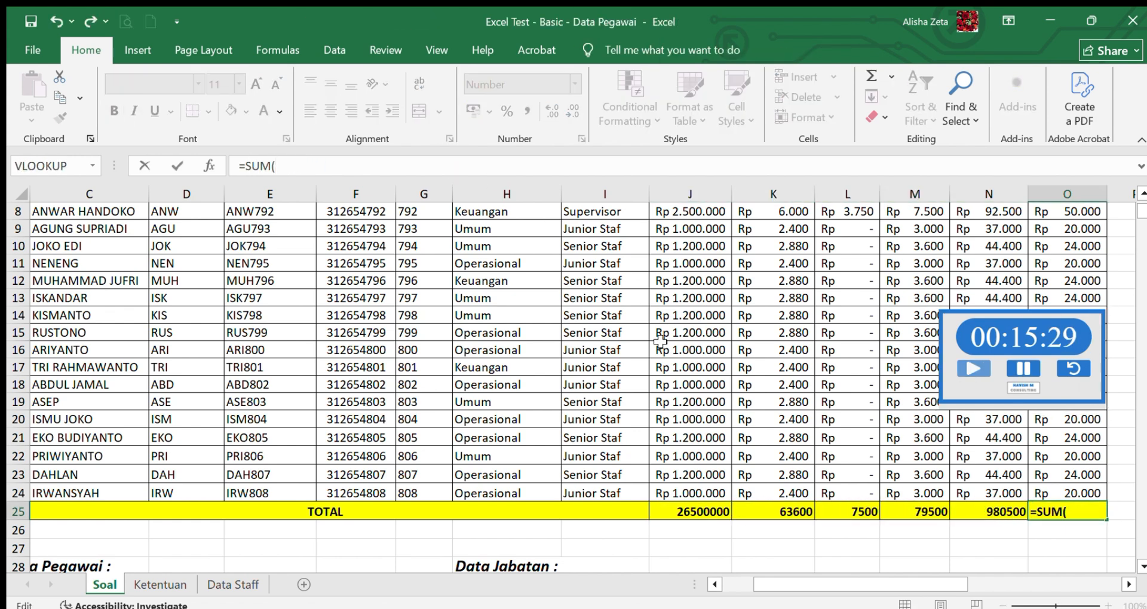
{"action": "left_click_drag", "start_coordinate": [1056, 493], "coordinate": [1050, 265]}
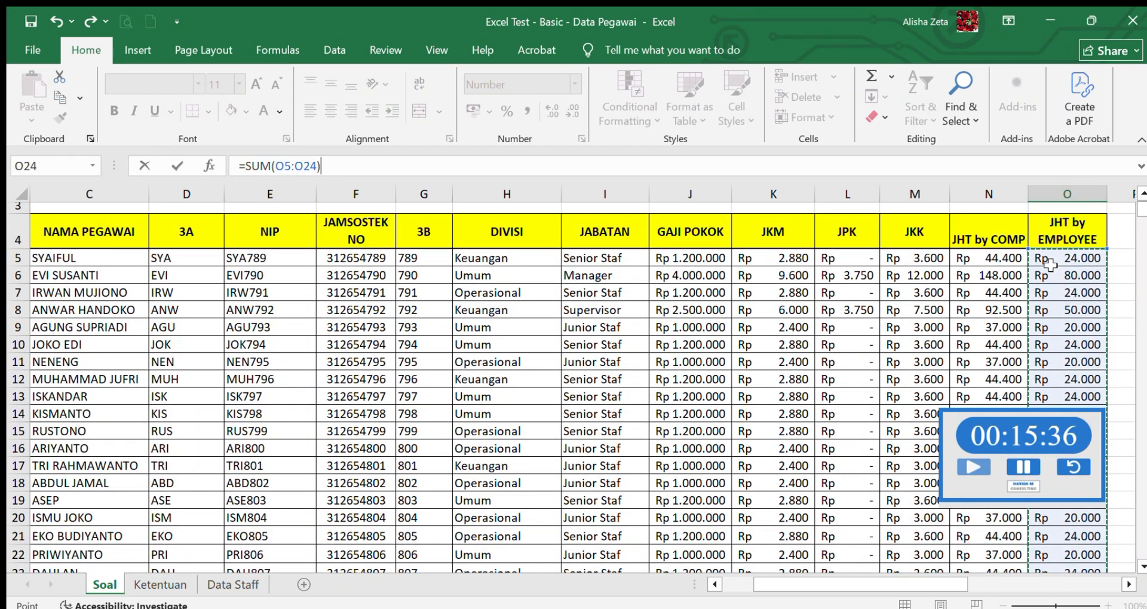
{"action": "key", "text": "Return"}
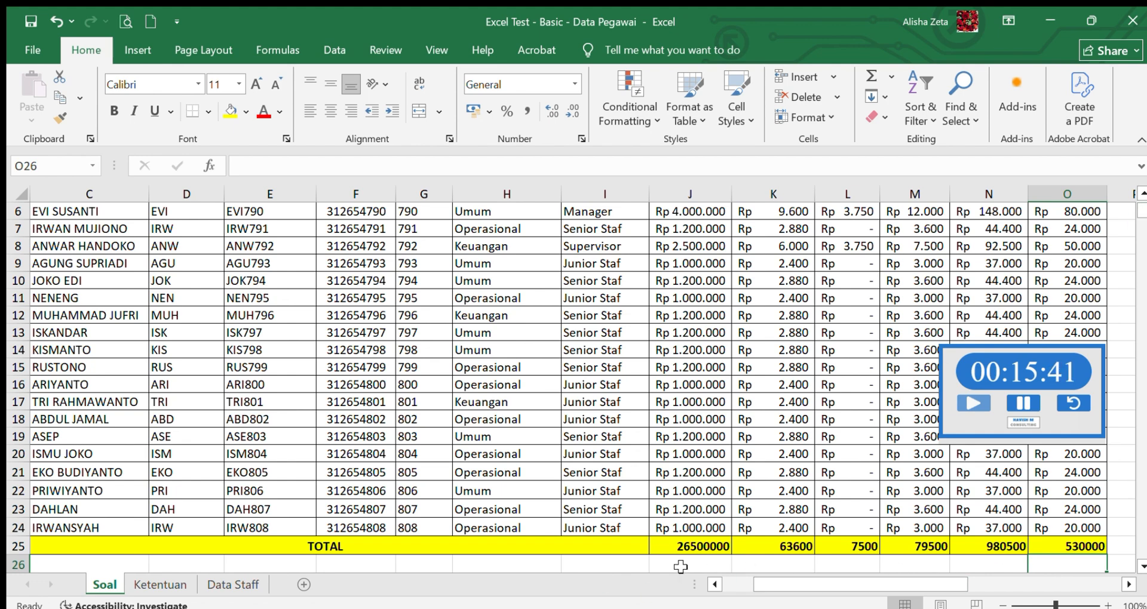
- Look over the Soal tables, read the remaining requirements on the Ketentuan sheet and return to Soal
{"action": "left_click_drag", "start_coordinate": [1139, 202], "coordinate": [1139, 206]}
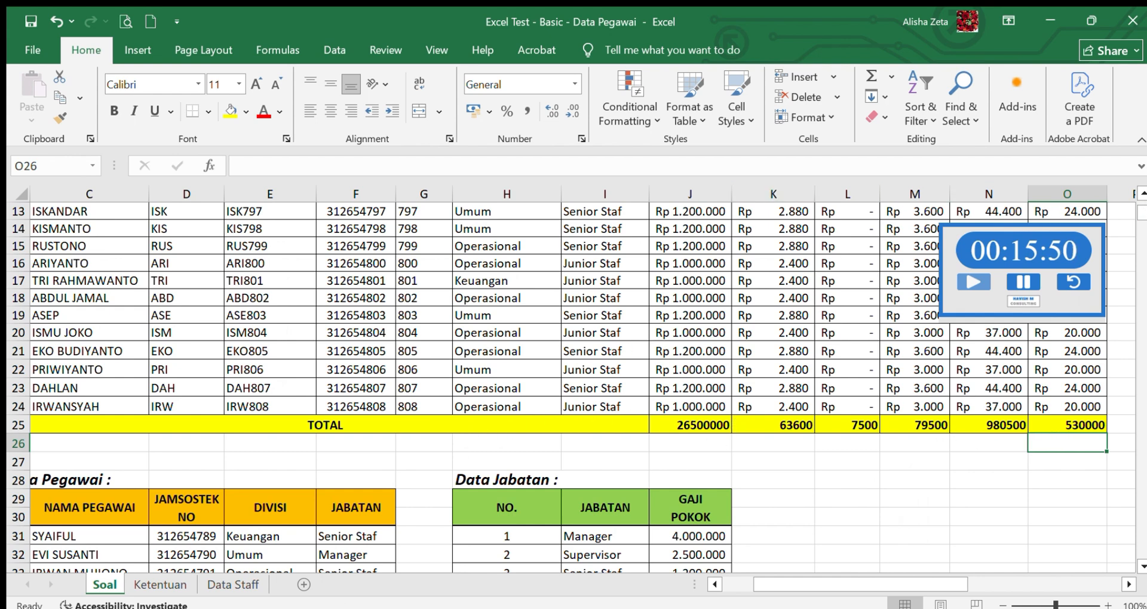
{"action": "scroll", "coordinate": [1143, 196], "scroll_direction": "up", "scroll_amount": 4}
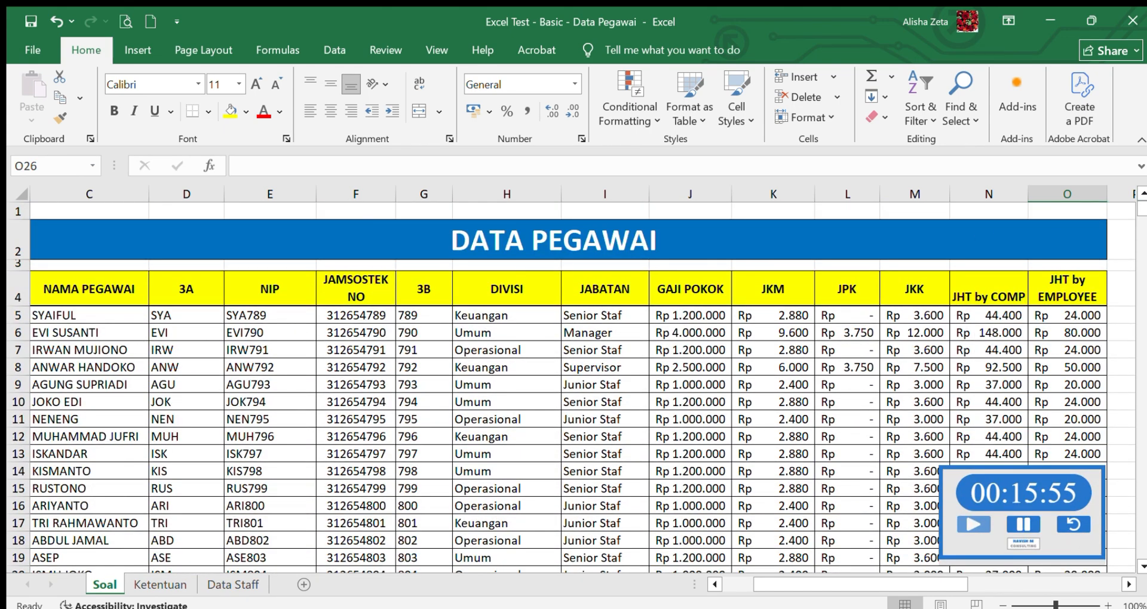
{"action": "scroll", "coordinate": [1142, 226], "scroll_direction": "down", "scroll_amount": 10}
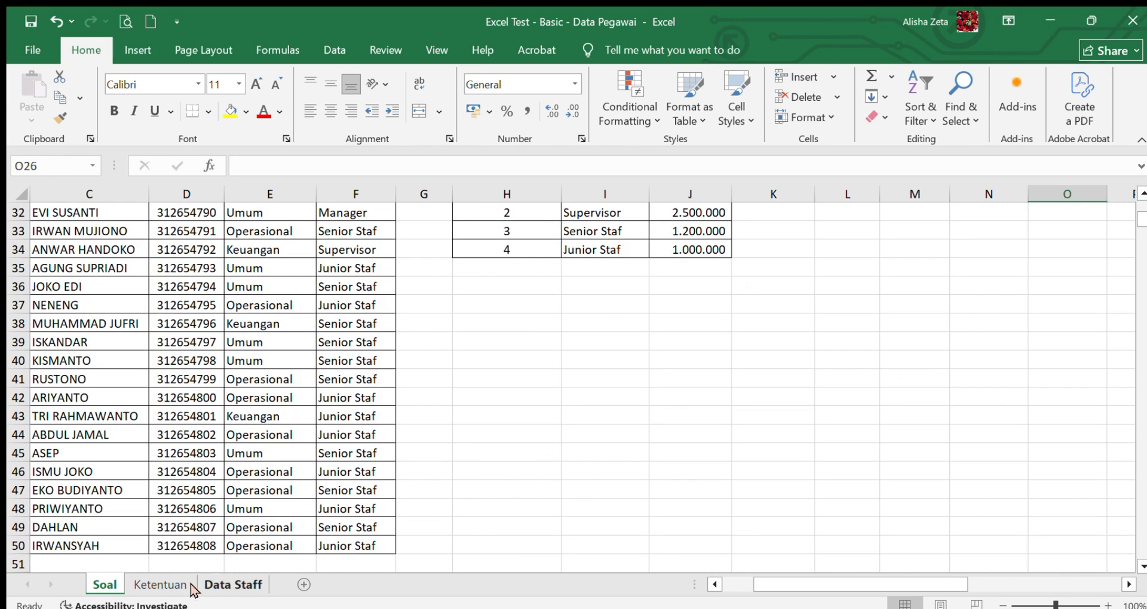
{"action": "left_click", "coordinate": [168, 583]}
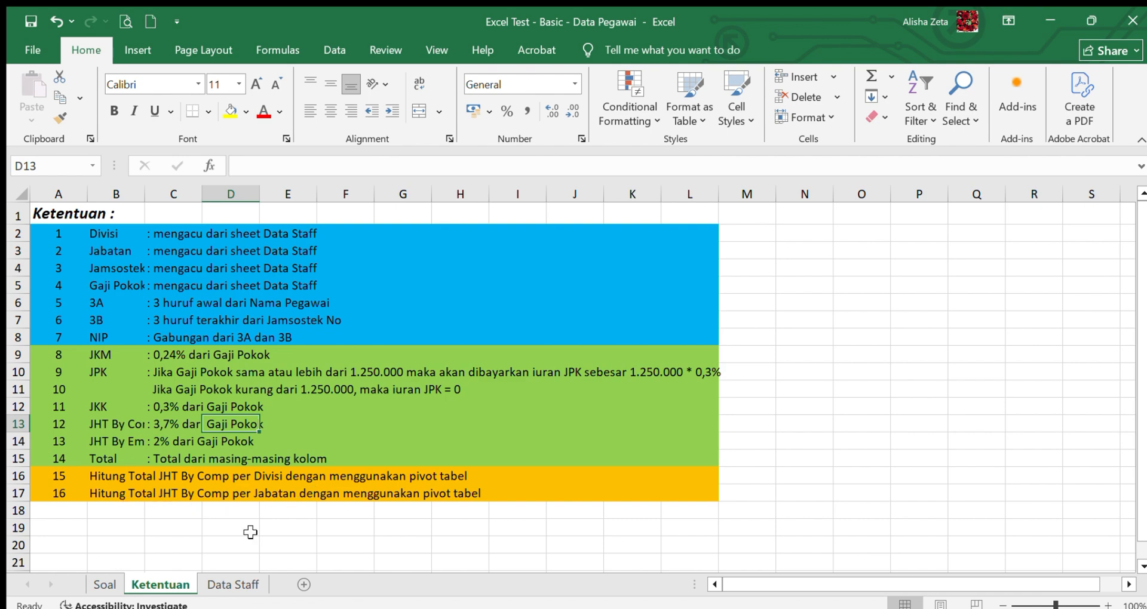
{"action": "left_click", "coordinate": [113, 587]}
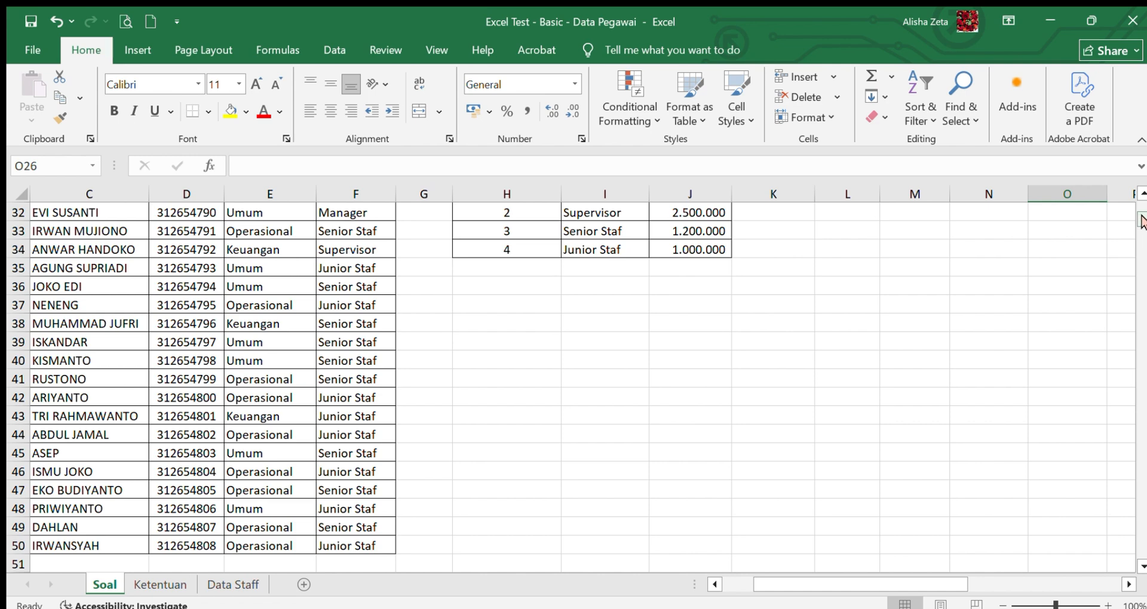
- Try removing the Data Pegawai and Data Jabatan reference tables below the TOTAL row, and undo the removal
{"action": "scroll", "coordinate": [1141, 221], "scroll_direction": "up", "scroll_amount": 3}
{"action": "left_click_drag", "start_coordinate": [59, 305], "coordinate": [642, 535]}
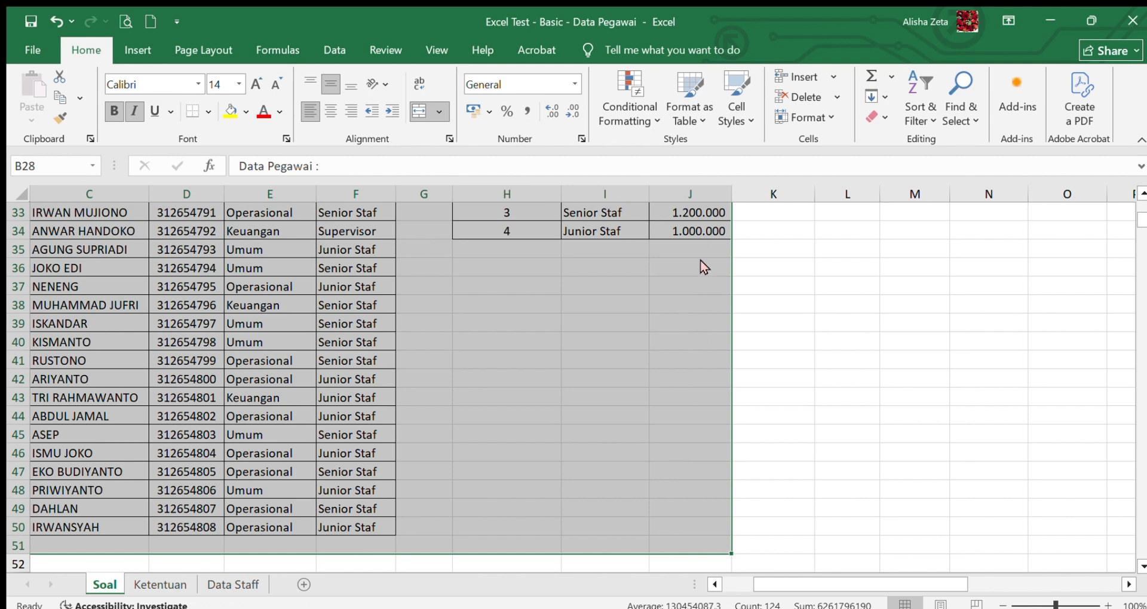
{"action": "key", "text": "ctrl+f"}
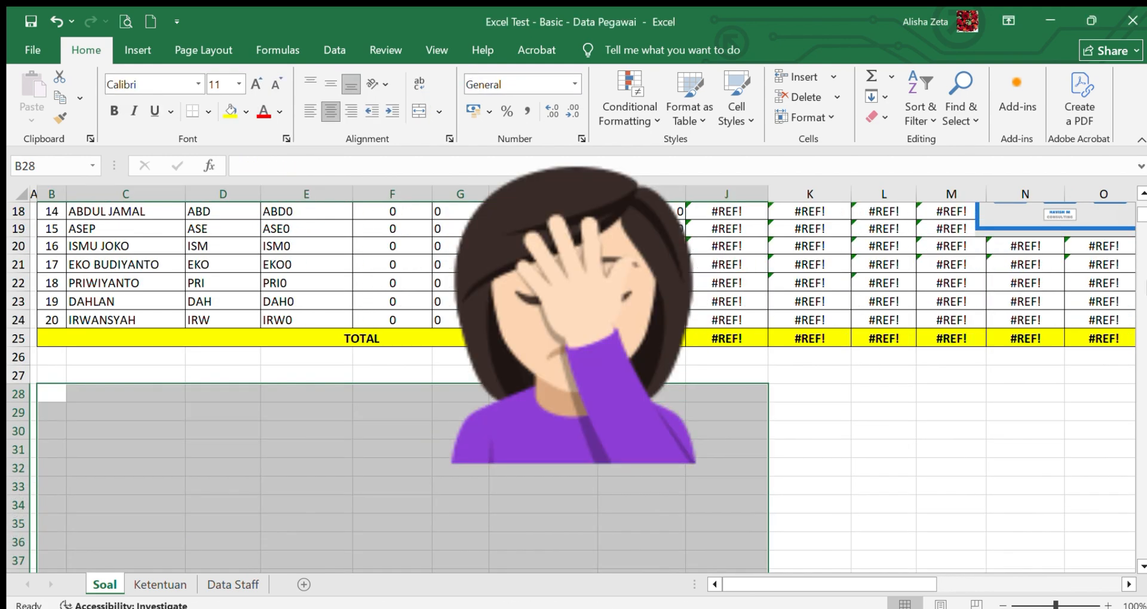
{"action": "left_click", "coordinate": [238, 411]}
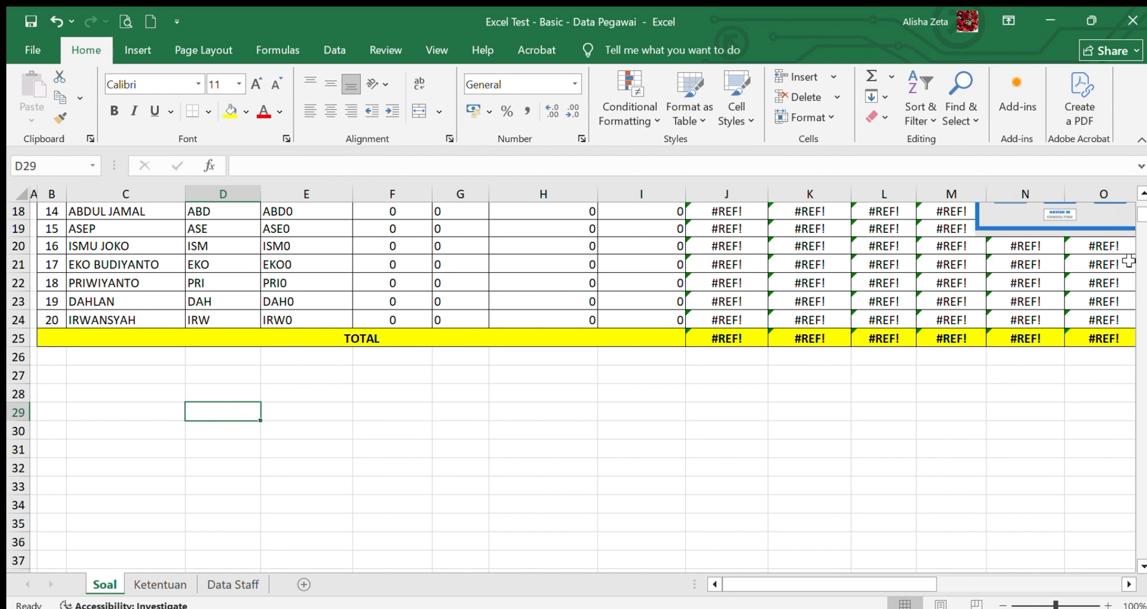
{"action": "left_click", "coordinate": [54, 22]}
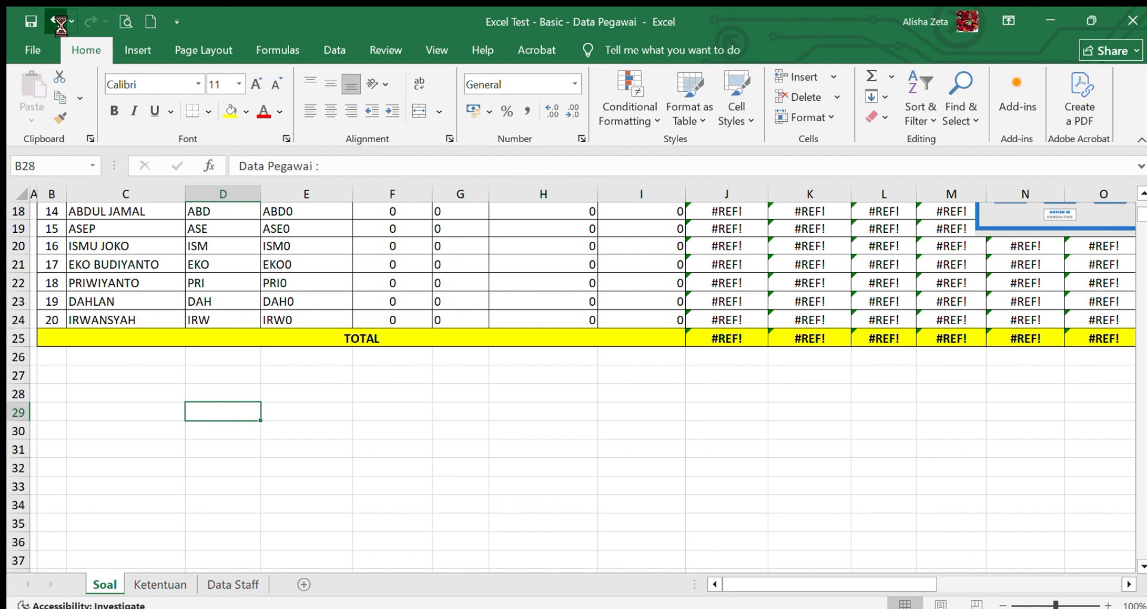
{"action": "left_click", "coordinate": [746, 373]}
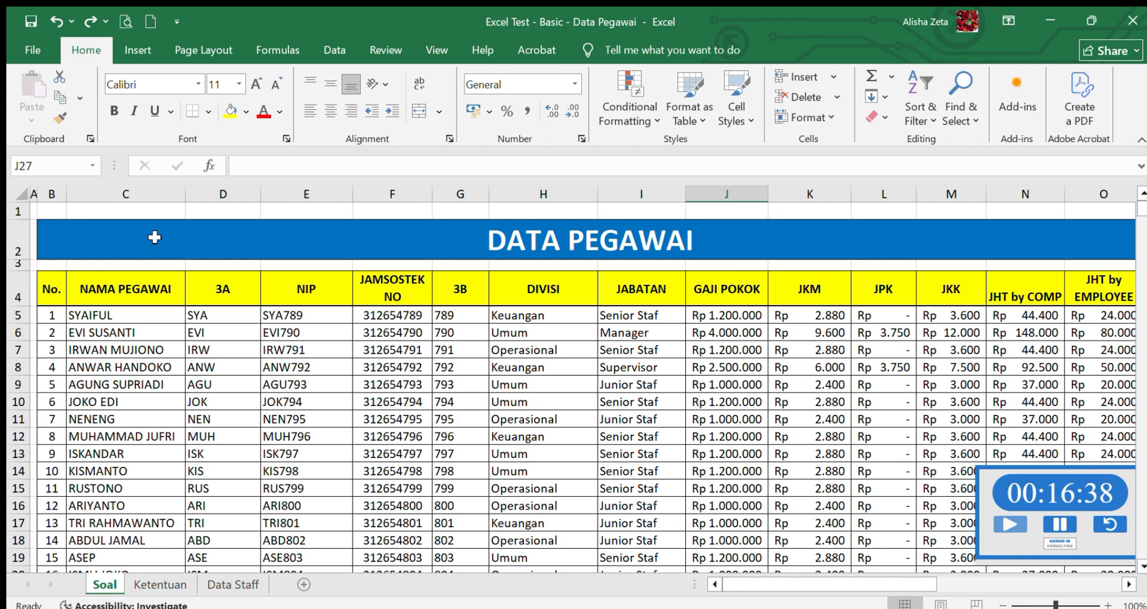
{"action": "left_click", "coordinate": [57, 285]}
{"action": "type", "text": "A"}
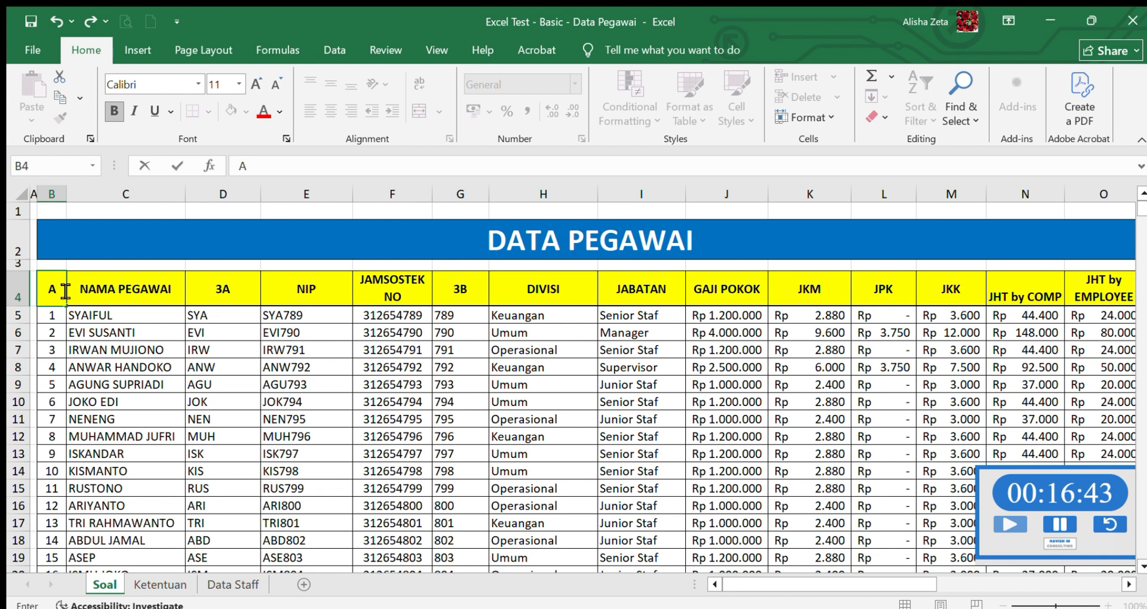
{"action": "left_click", "coordinate": [50, 22]}
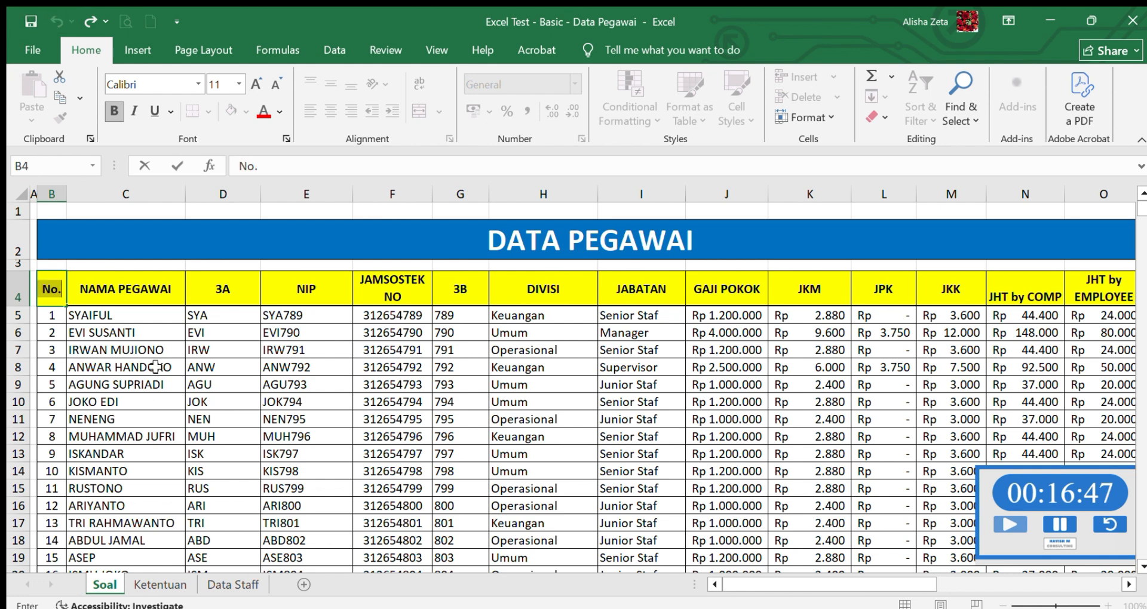
{"action": "left_click", "coordinate": [199, 246]}
- Insert a PivotTable on a new worksheet from the whole main table on the Soal sheet, including headers and TOTAL row
{"action": "left_click", "coordinate": [99, 290]}
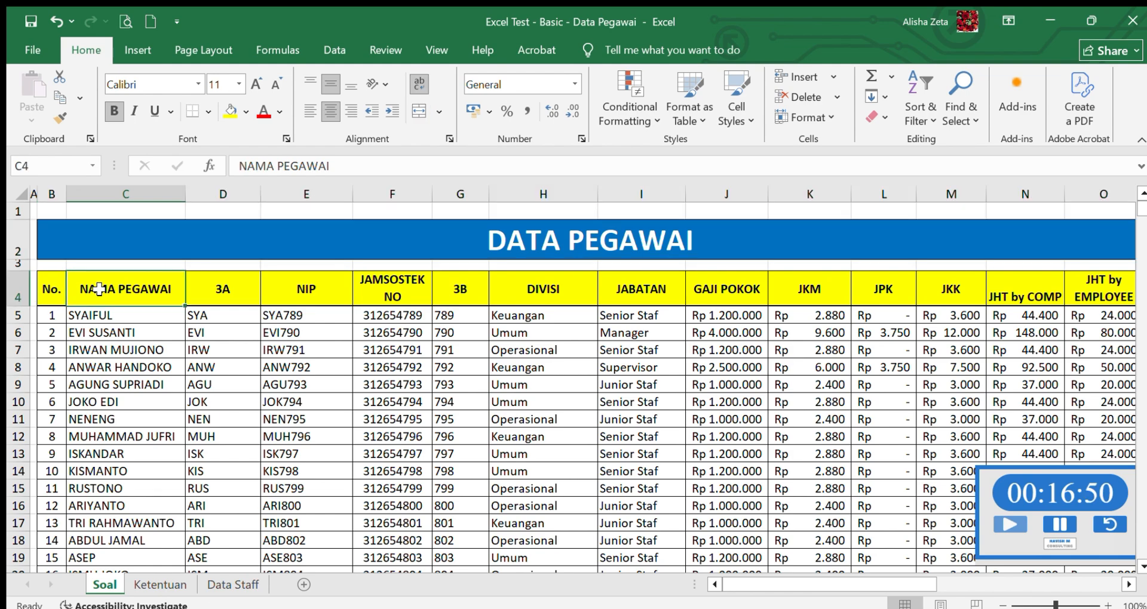
{"action": "key", "text": "ctrl+a"}
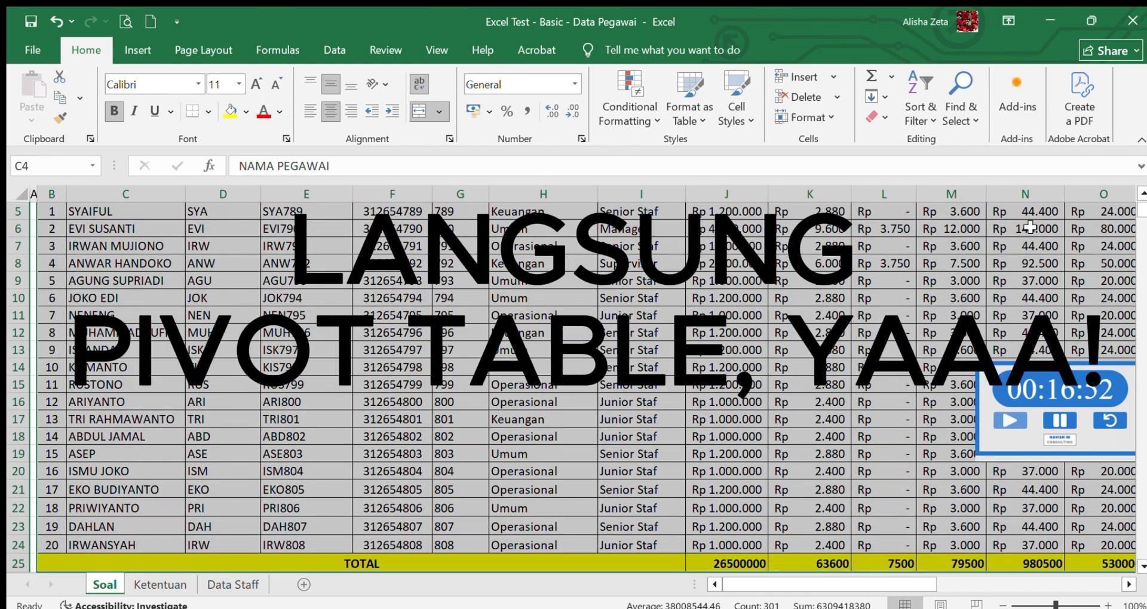
{"action": "mouse_move", "coordinate": [1141, 216]}
{"action": "left_mouse_down"}
{"action": "mouse_move", "coordinate": [1142, 206]}
{"action": "mouse_move", "coordinate": [1141, 227]}
{"action": "mouse_move", "coordinate": [1143, 205]}
{"action": "left_mouse_up"}
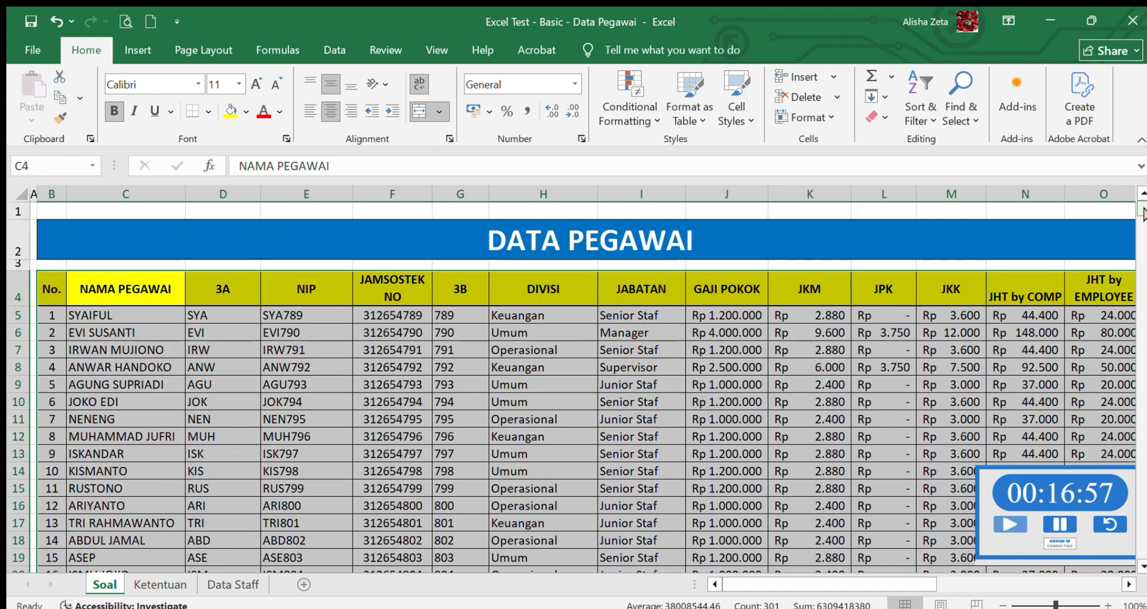
{"action": "left_click", "coordinate": [138, 49]}
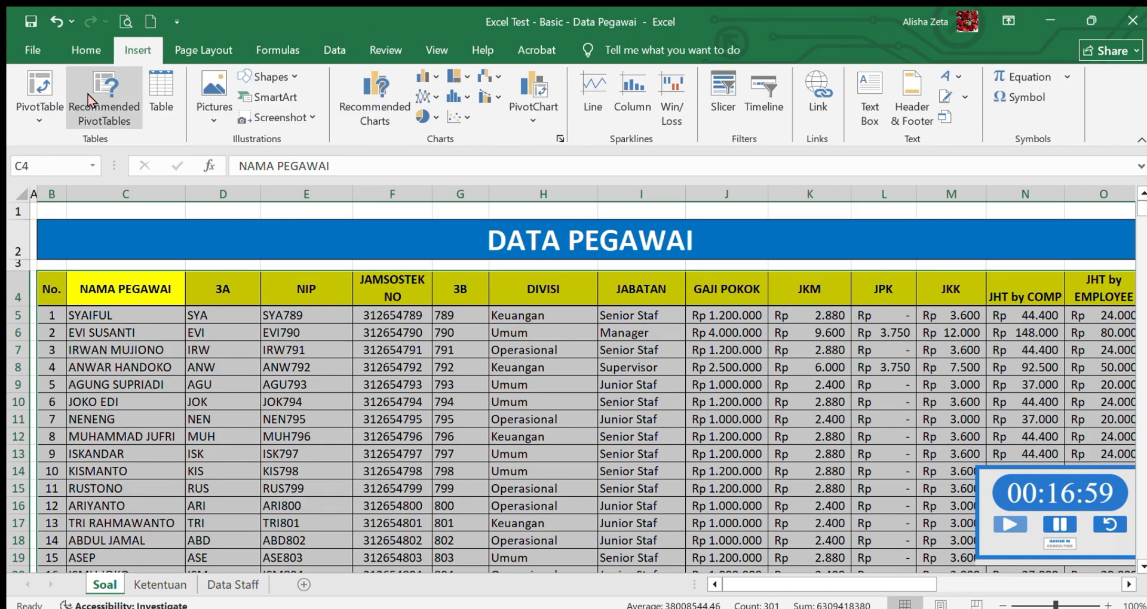
{"action": "left_click", "coordinate": [48, 90]}
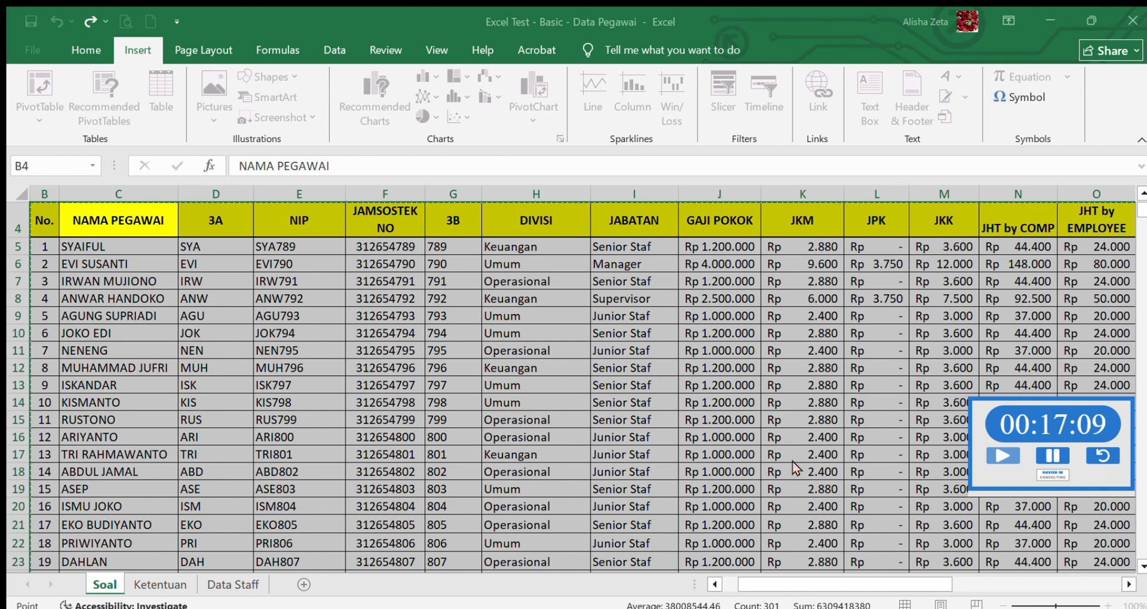
{"action": "key", "text": "Return"}
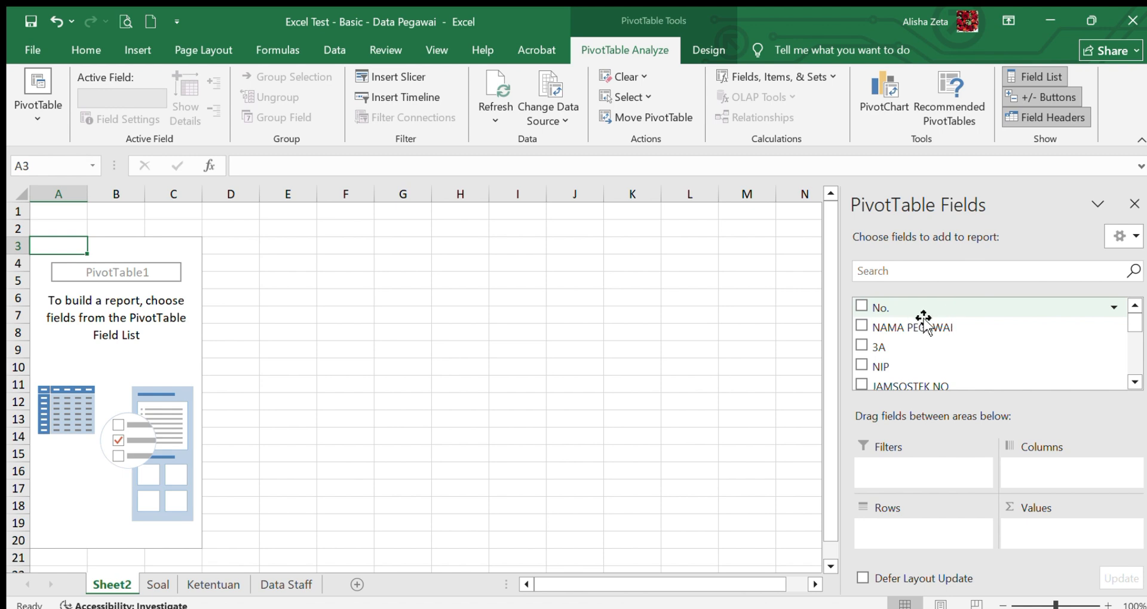
- Summarize JHT by COMP as the pivot's summed value and place DIVISI in its columns
{"action": "left_click_drag", "start_coordinate": [1135, 324], "coordinate": [1142, 364]}
{"action": "left_click_drag", "start_coordinate": [939, 346], "coordinate": [1081, 532]}
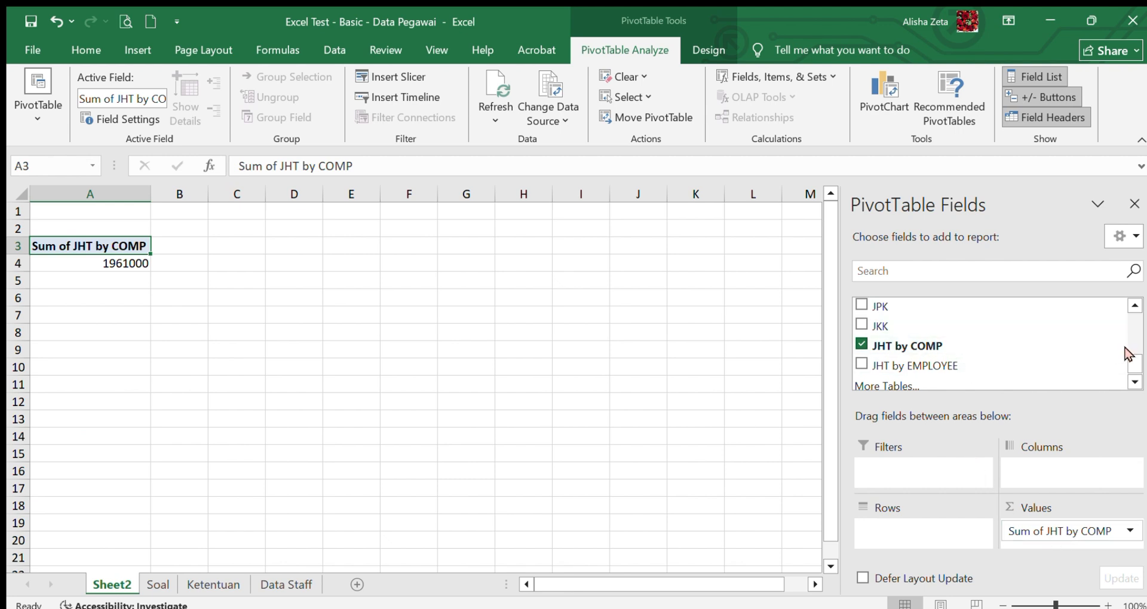
{"action": "left_click_drag", "start_coordinate": [1130, 360], "coordinate": [1130, 328]}
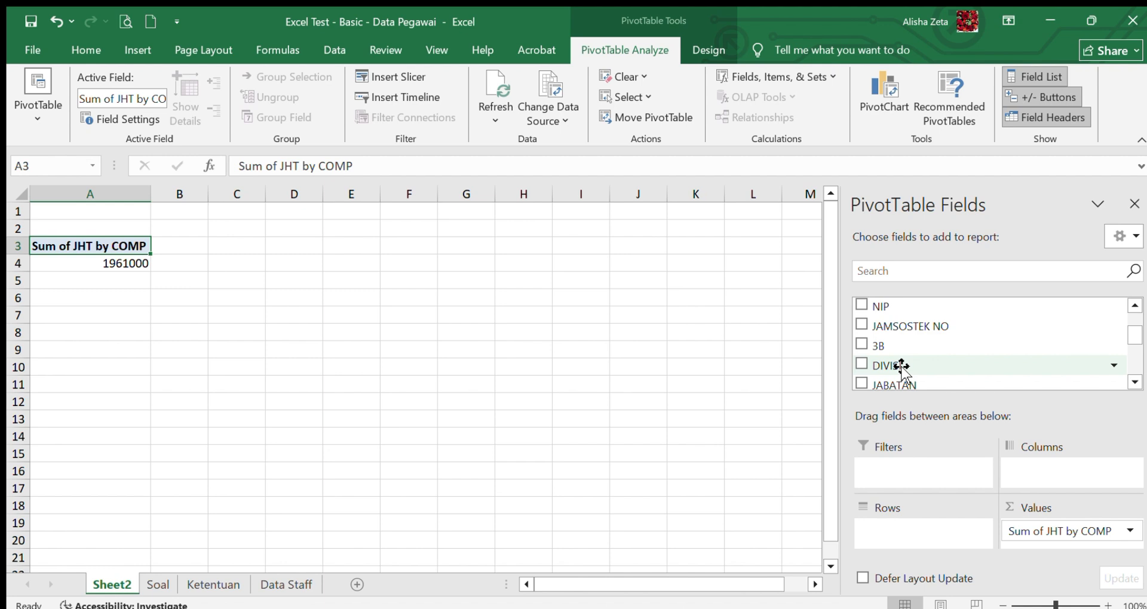
{"action": "left_click_drag", "start_coordinate": [902, 366], "coordinate": [1051, 470]}
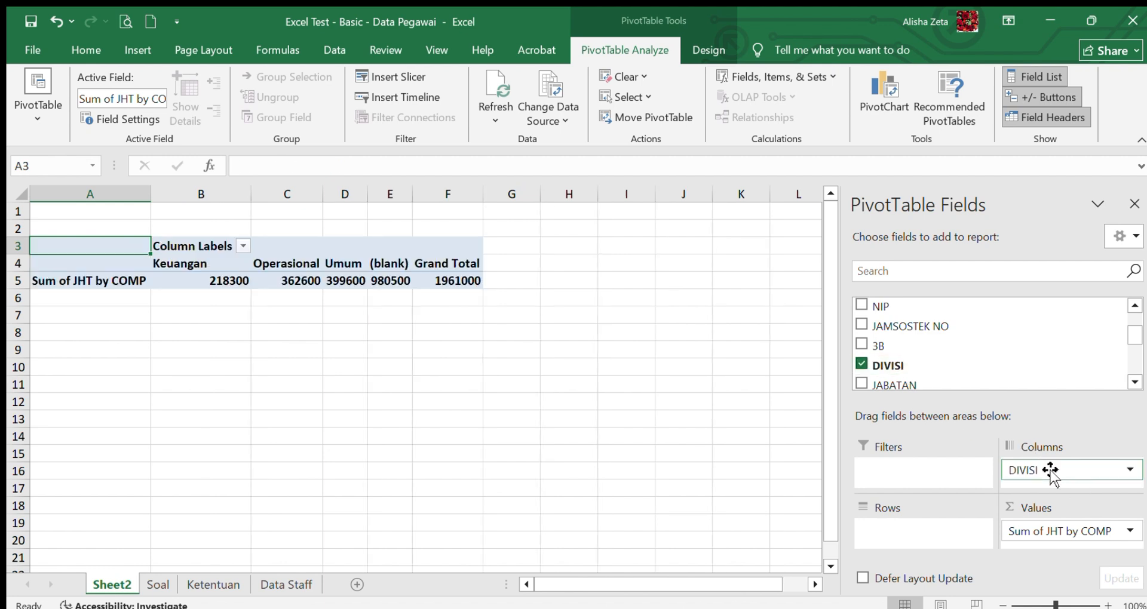
- Add No., JAMSOSTEK NO, NIP and NAMA PEGAWAI as pivot rows and rename the sheet "Pivot JHT by Comp (Divisi)"
{"action": "scroll", "coordinate": [973, 310], "scroll_direction": "up", "scroll_amount": 2}
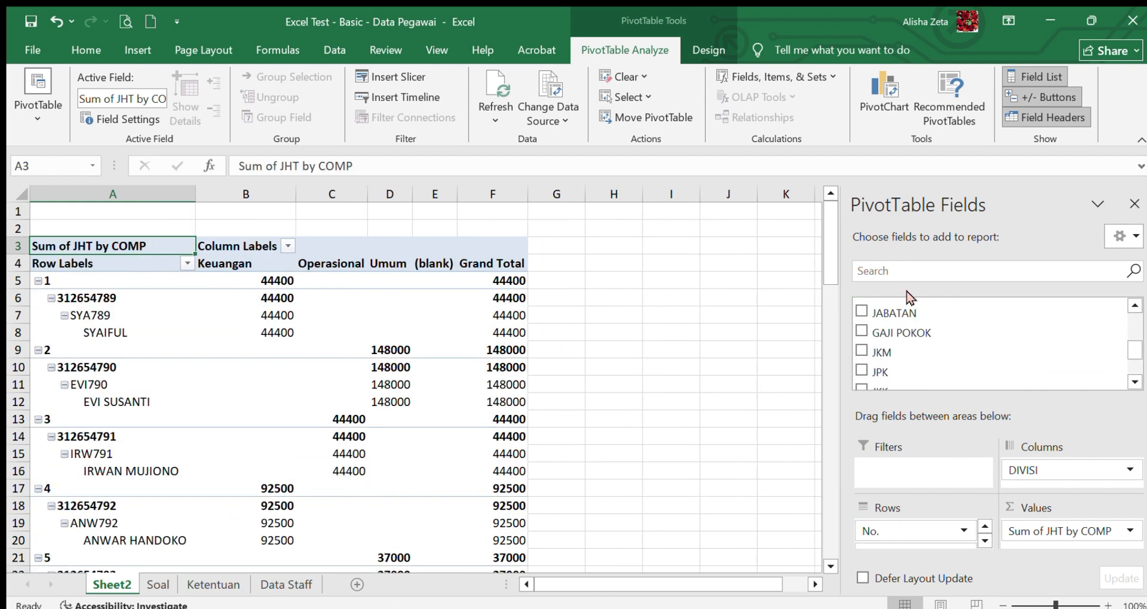
{"action": "double_click", "coordinate": [105, 585]}
{"action": "type", "text": "Pivot JHT by Comp (Divisi)"}
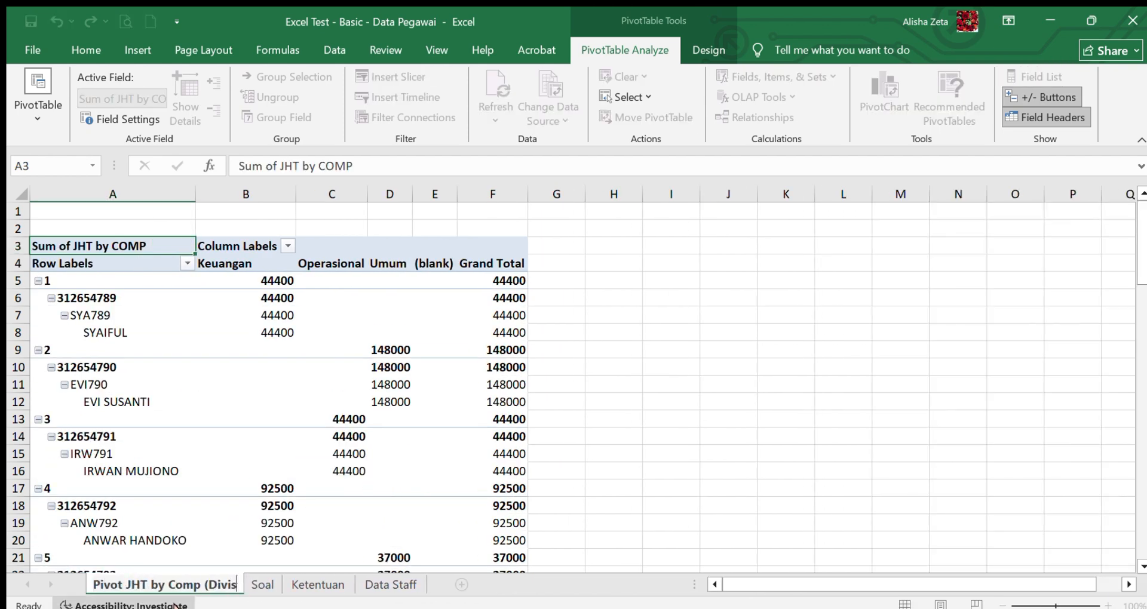
{"action": "key", "text": "Return"}
{"action": "left_click", "coordinate": [816, 277]}
- Review the pivot table down to its Grand Total row and look back at the Soal sheet's source table
{"action": "left_click_drag", "start_coordinate": [114, 246], "coordinate": [481, 430]}
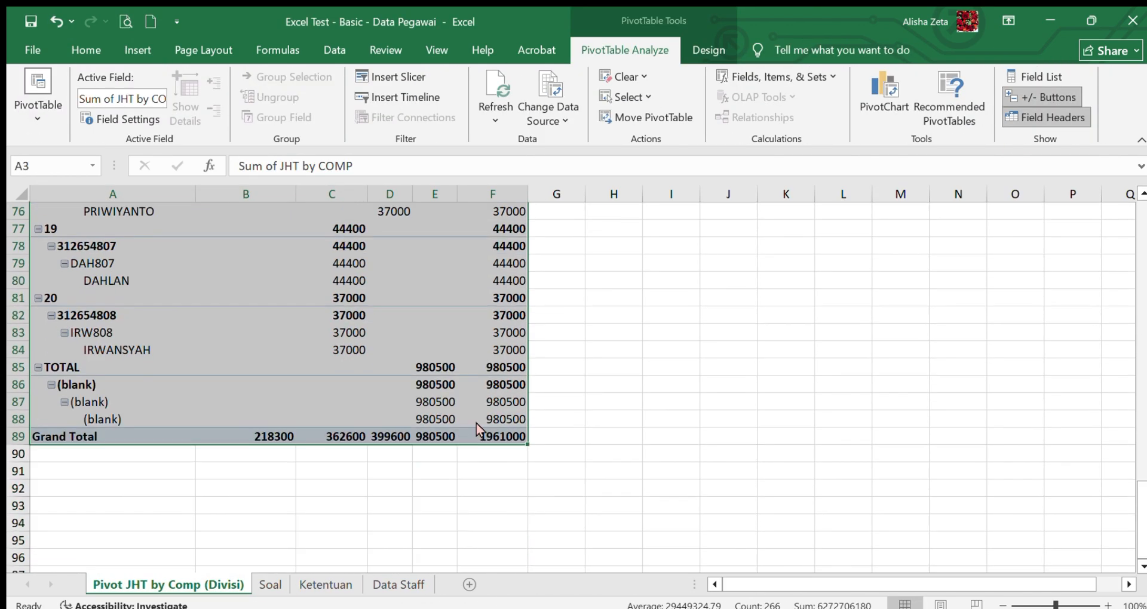
{"action": "scroll", "coordinate": [714, 213], "scroll_direction": "up", "scroll_amount": 20}
{"action": "left_click", "coordinate": [270, 585]}
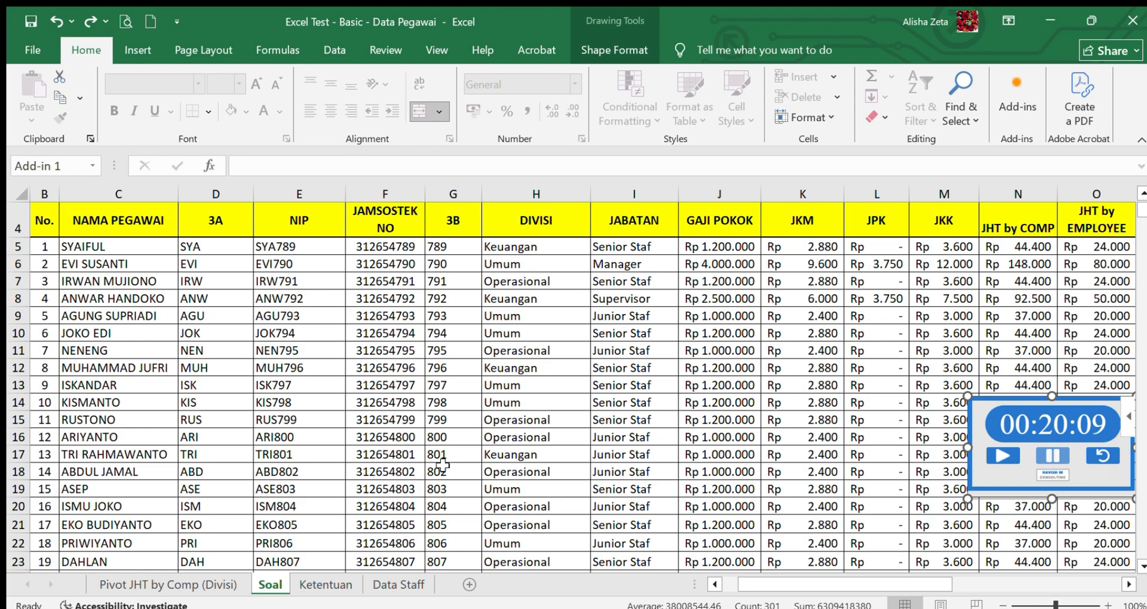
- Return to the Divisi pivot sheet, move DIVISI from the columns to the filters and add JABATAN as another filter
{"action": "left_click", "coordinate": [168, 584]}
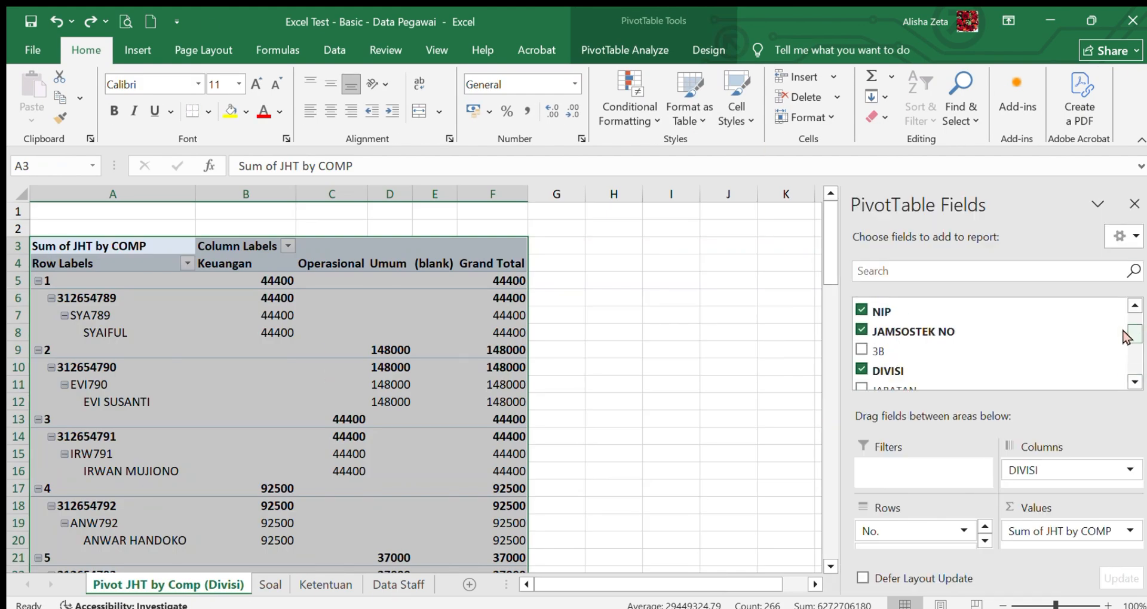
{"action": "left_click_drag", "start_coordinate": [909, 368], "coordinate": [916, 471]}
{"action": "left_click_drag", "start_coordinate": [903, 394], "coordinate": [925, 472]}
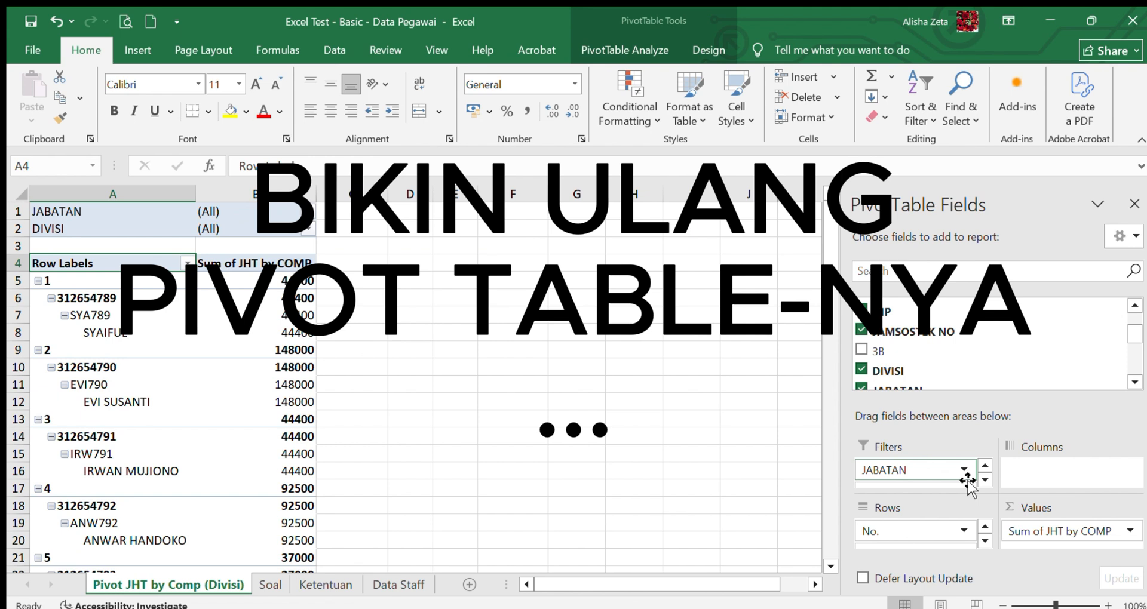
- Check the fields in the pivot's rows and remove JAMSOSTEK NO from them
{"action": "left_click", "coordinate": [306, 210]}
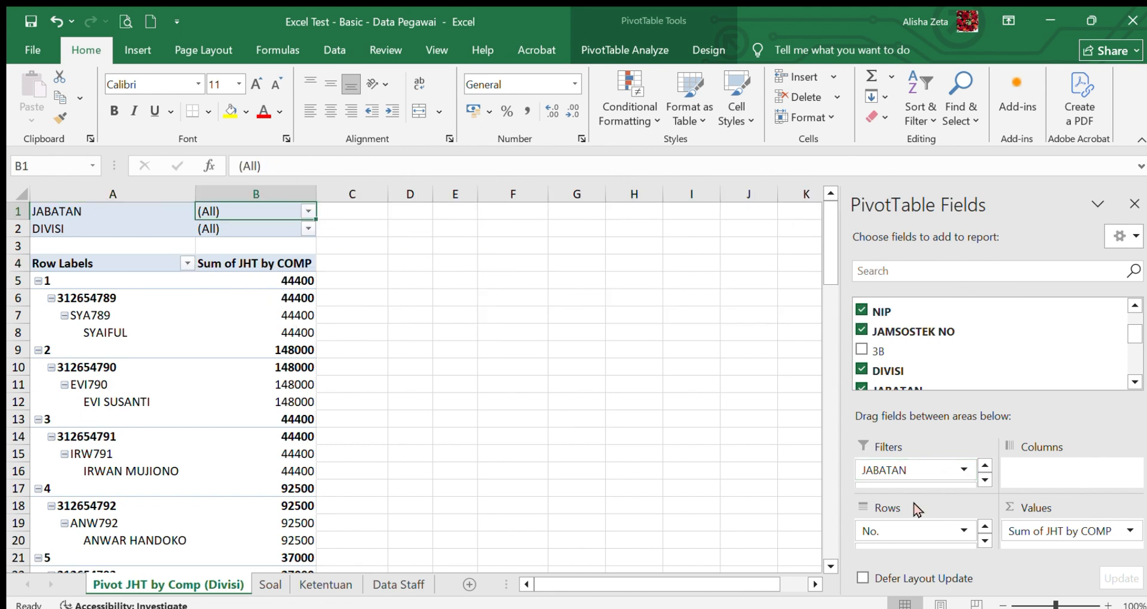
{"action": "left_click", "coordinate": [984, 540]}
{"action": "left_click", "coordinate": [985, 540]}
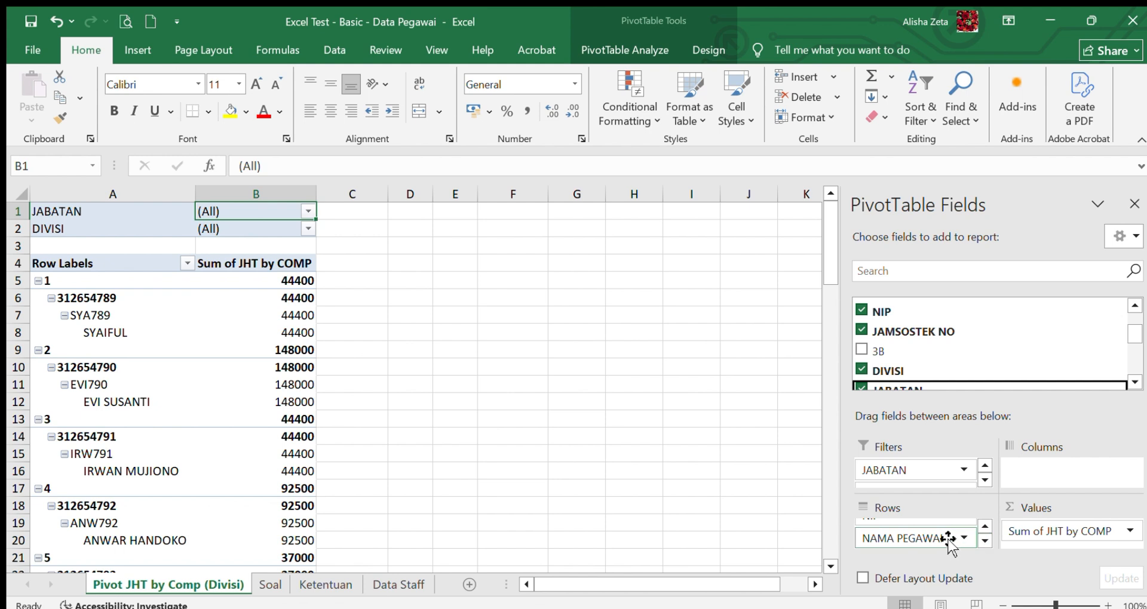
{"action": "left_click", "coordinate": [919, 539]}
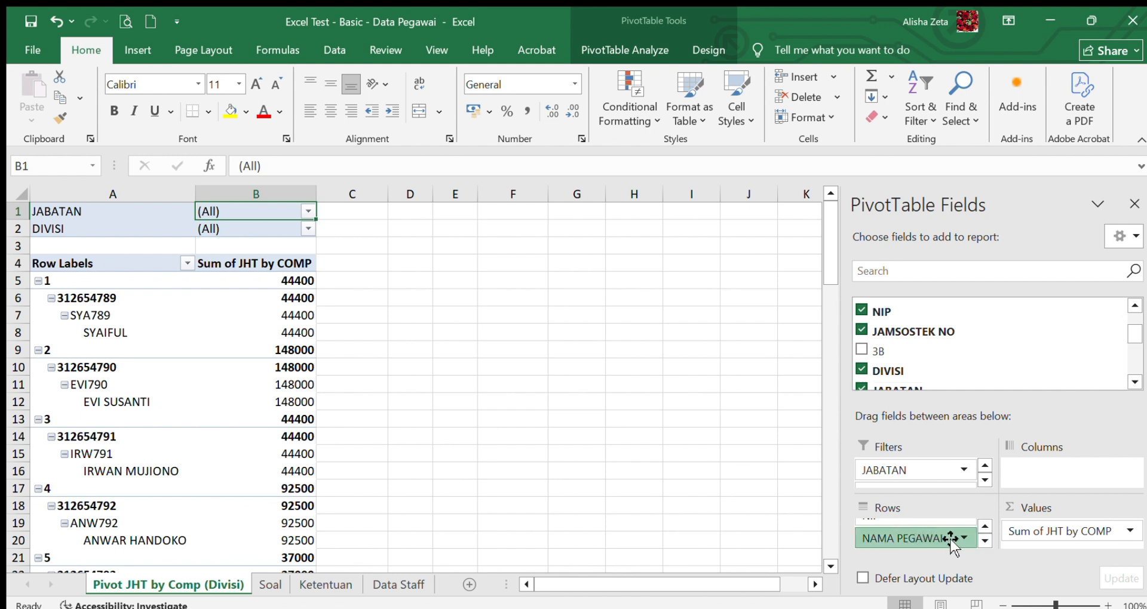
{"action": "left_click", "coordinate": [984, 525]}
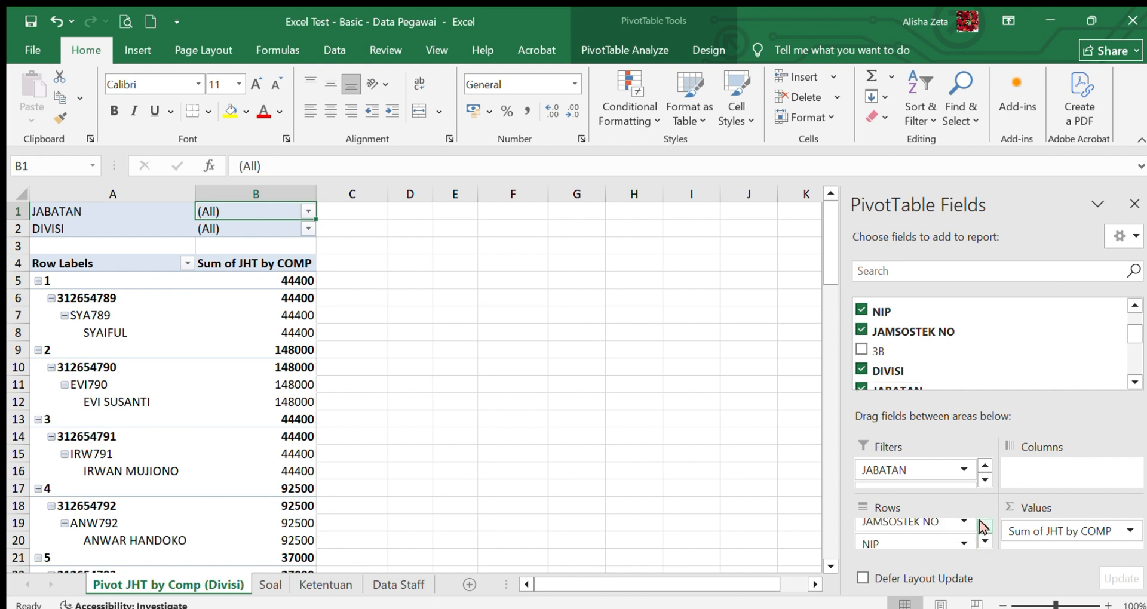
{"action": "left_click", "coordinate": [985, 526]}
{"action": "left_click", "coordinate": [982, 541]}
{"action": "left_click", "coordinate": [982, 541]}
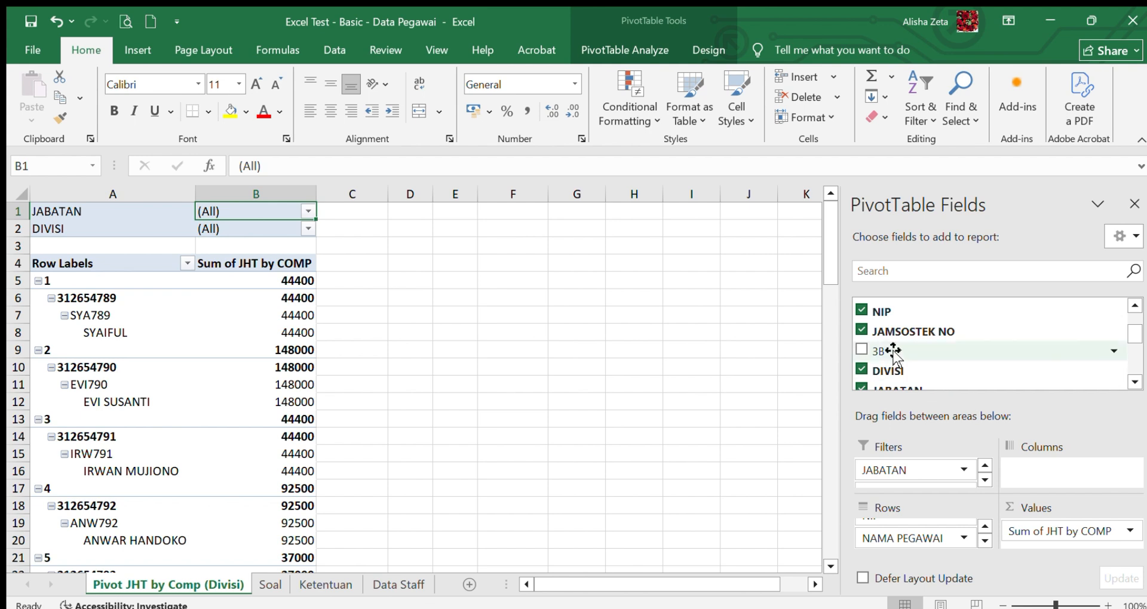
{"action": "left_click", "coordinate": [985, 526]}
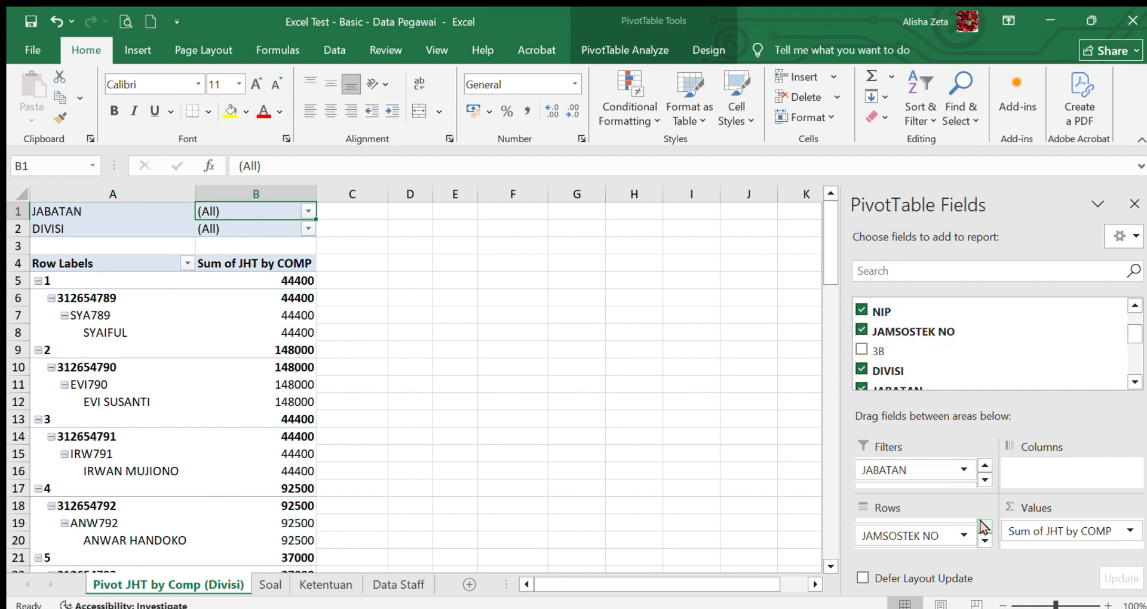
{"action": "left_click", "coordinate": [942, 478]}
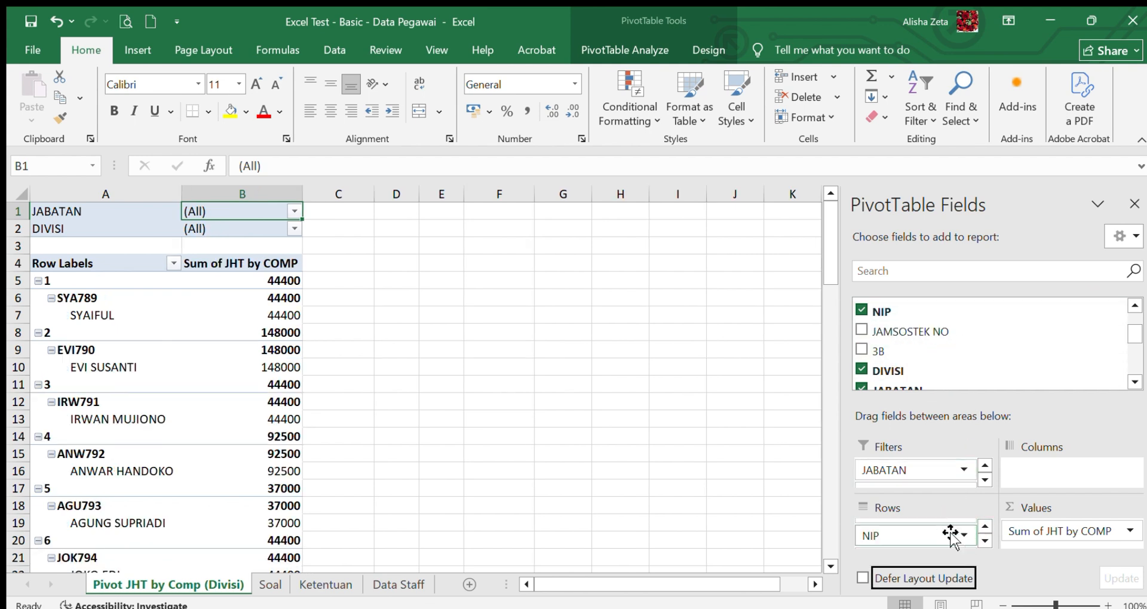
- Remove the No. field from the pivot's rows, keeping only NIP and NAMA PEGAWAI there
{"action": "left_click", "coordinate": [984, 526]}
{"action": "left_click", "coordinate": [952, 528]}
{"action": "left_click_drag", "start_coordinate": [954, 525], "coordinate": [946, 499]}
{"action": "left_click", "coordinate": [985, 539]}
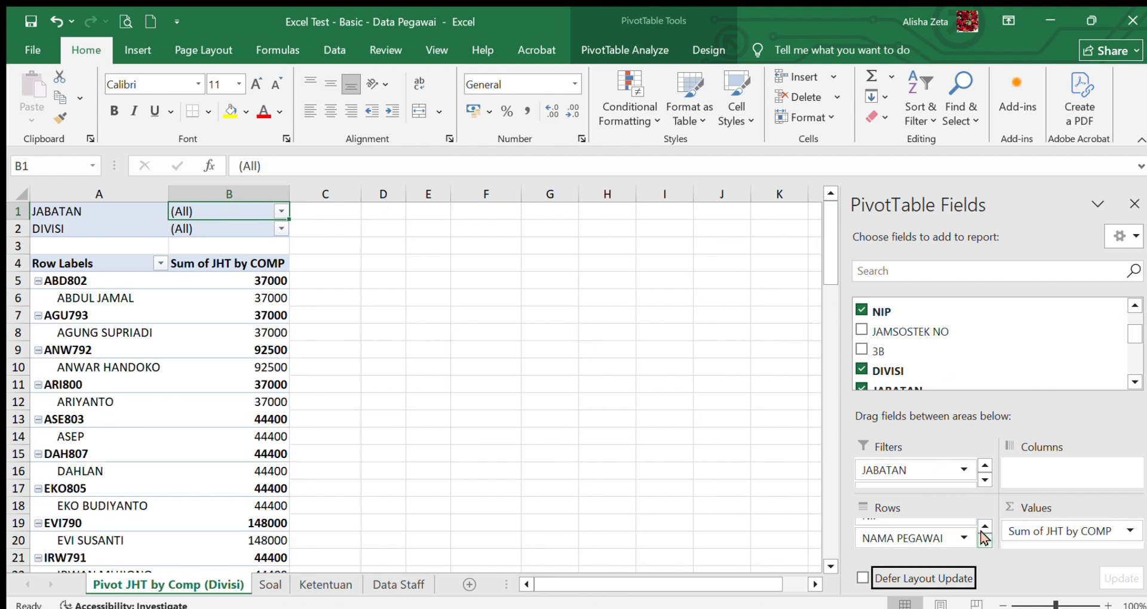
{"action": "left_click", "coordinate": [734, 452]}
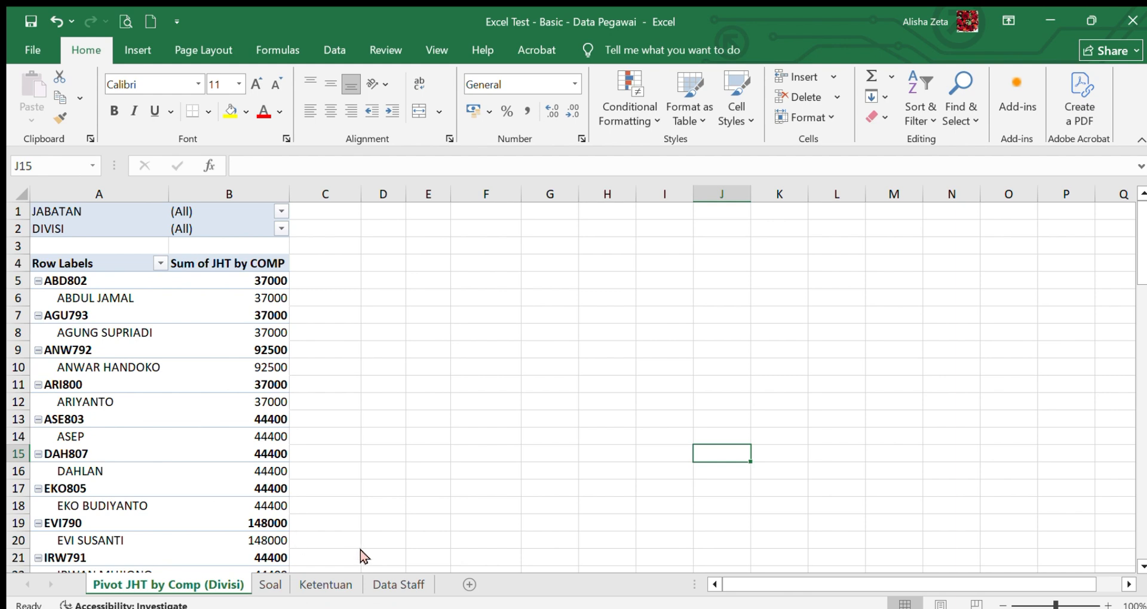
- Look at the Soal sheet's source table and review the whole Divisi pivot table down to its Grand Total row
{"action": "left_click", "coordinate": [270, 585]}
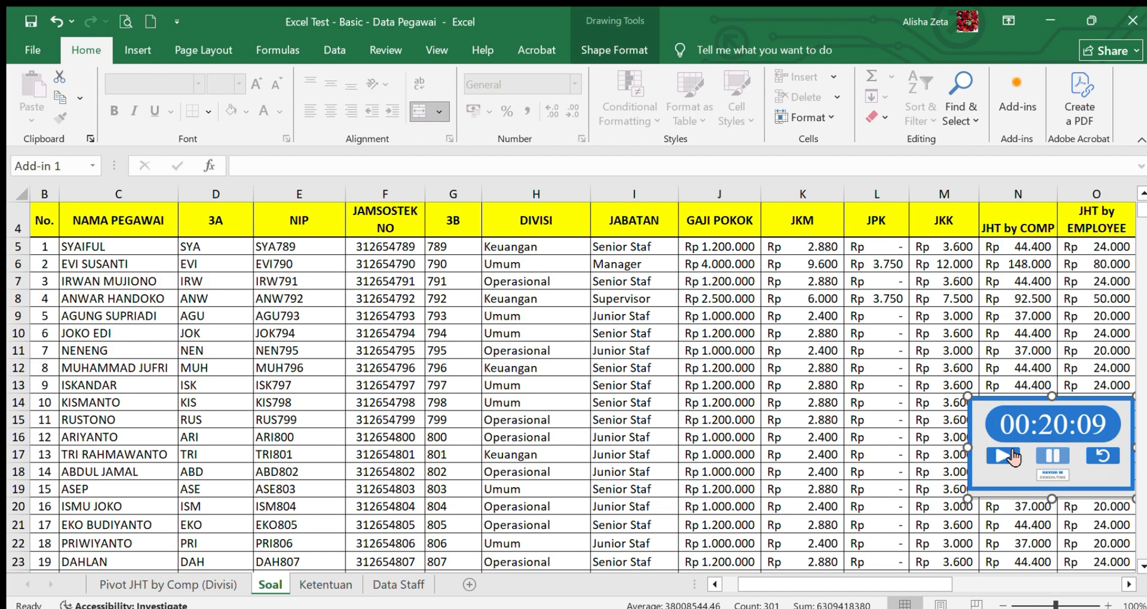
{"action": "left_click", "coordinate": [169, 585]}
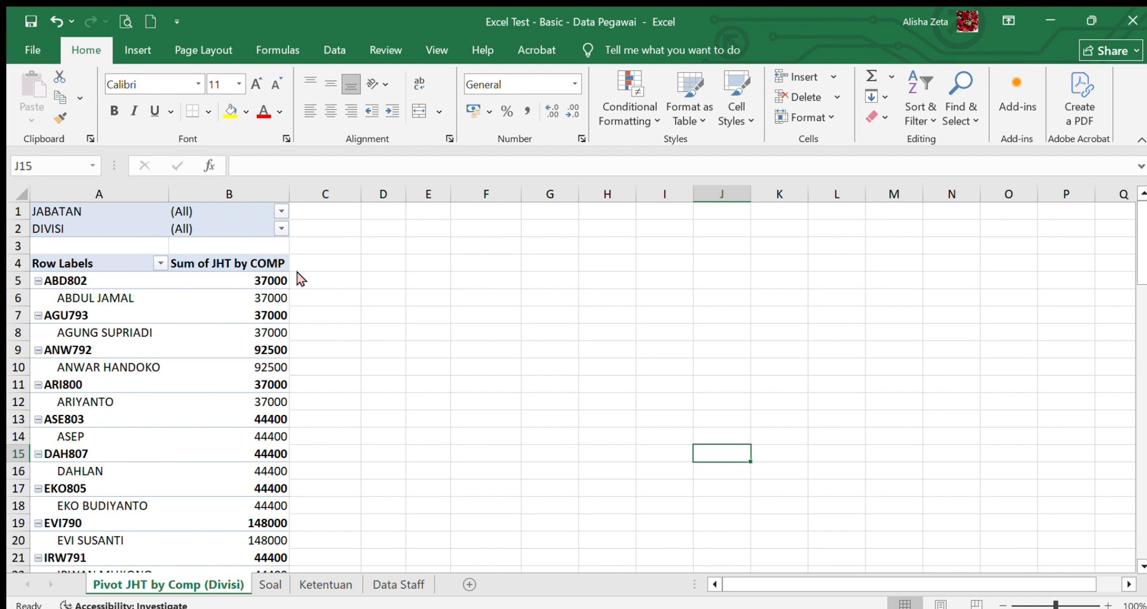
{"action": "left_click_drag", "start_coordinate": [83, 211], "coordinate": [268, 333]}
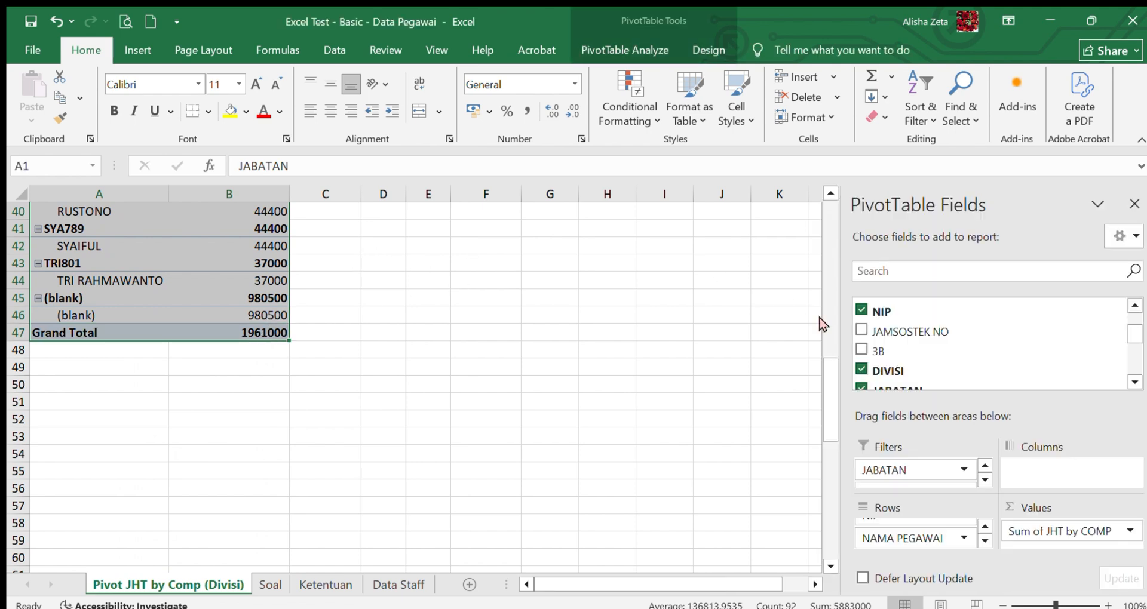
{"action": "left_click_drag", "start_coordinate": [825, 369], "coordinate": [829, 235]}
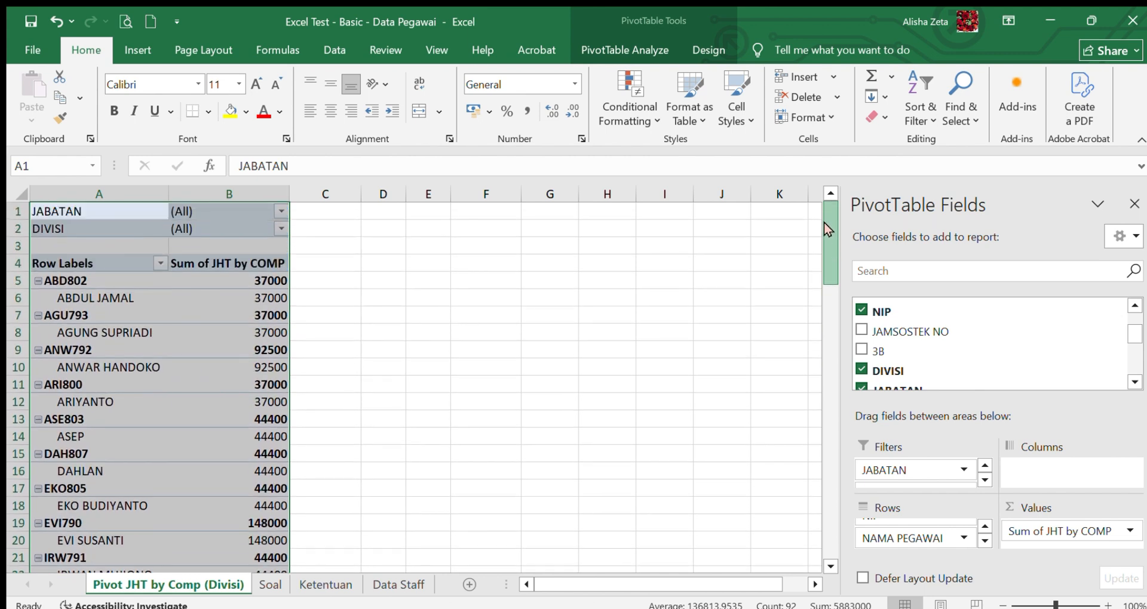
- Check the pivot's filter fields and filter the table by JABATAN to Junior Staf
{"action": "left_click_drag", "start_coordinate": [875, 373], "coordinate": [980, 475]}
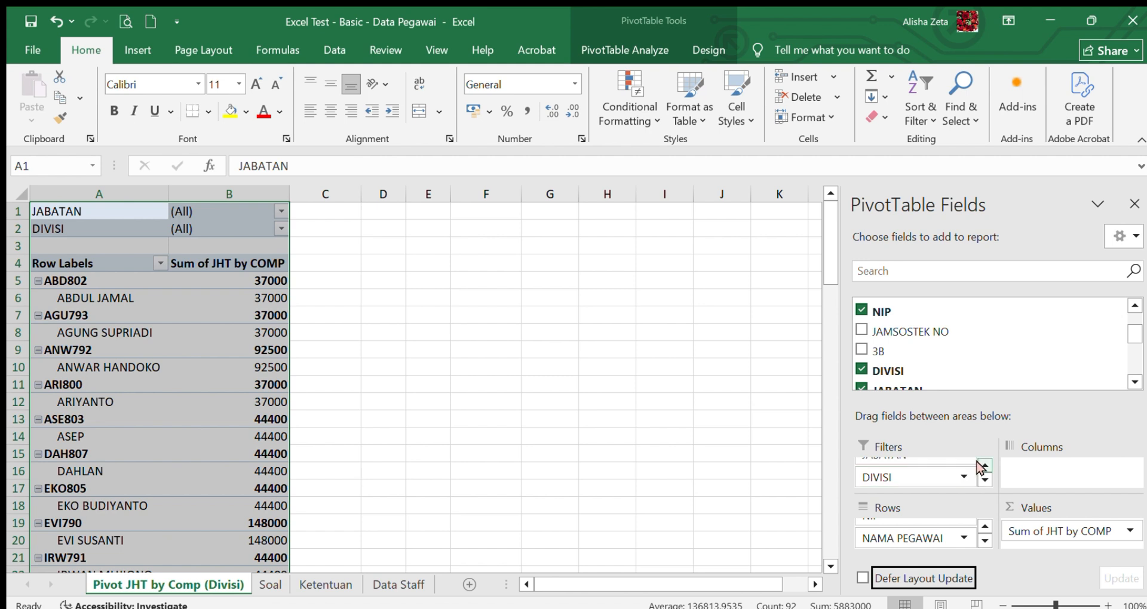
{"action": "left_click", "coordinate": [984, 465]}
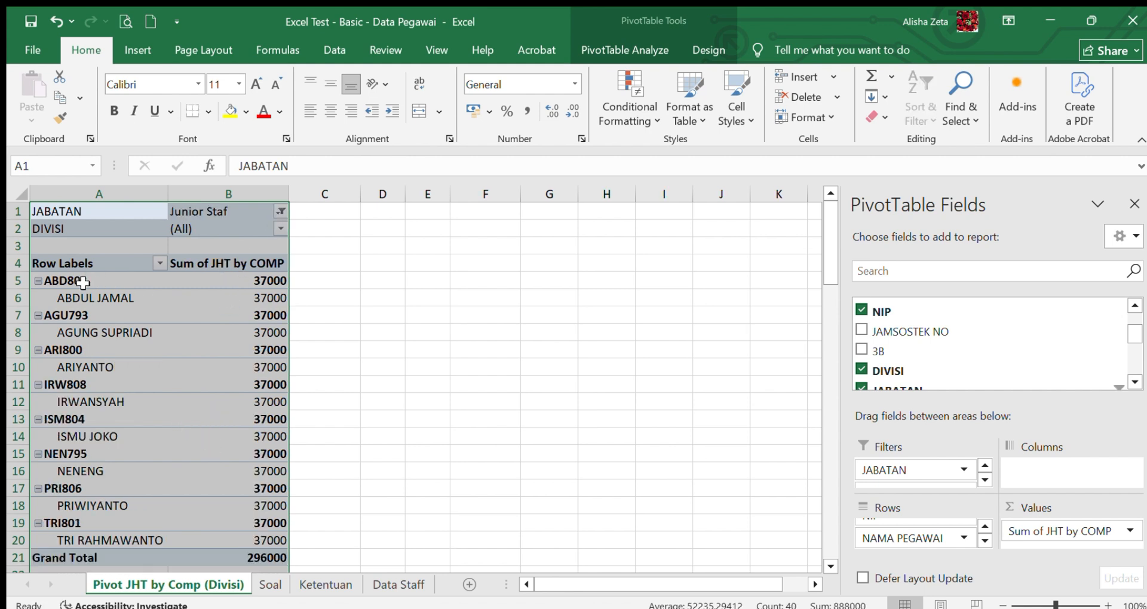
{"action": "left_click", "coordinate": [447, 383]}
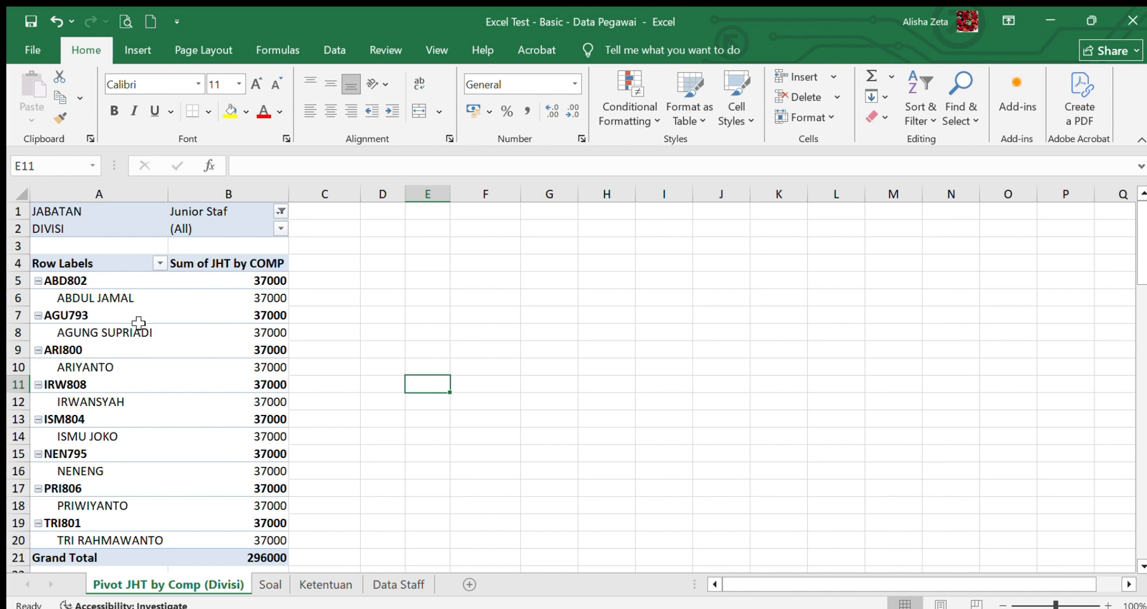
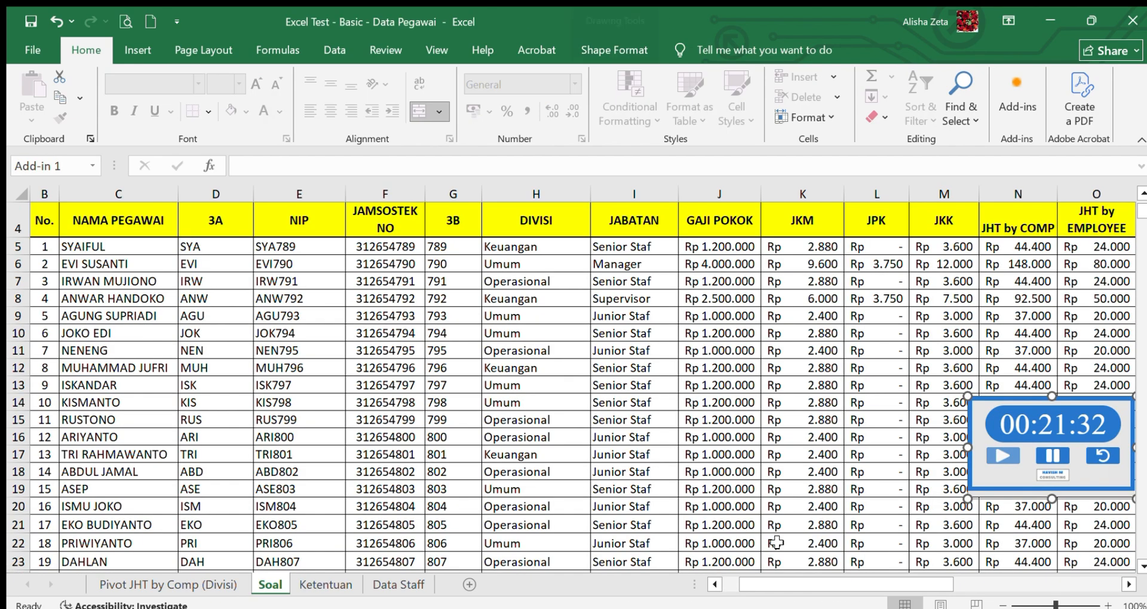
- Check the source table on the Soal sheet and return to the pivot table sheet
{"action": "left_click", "coordinate": [270, 584]}
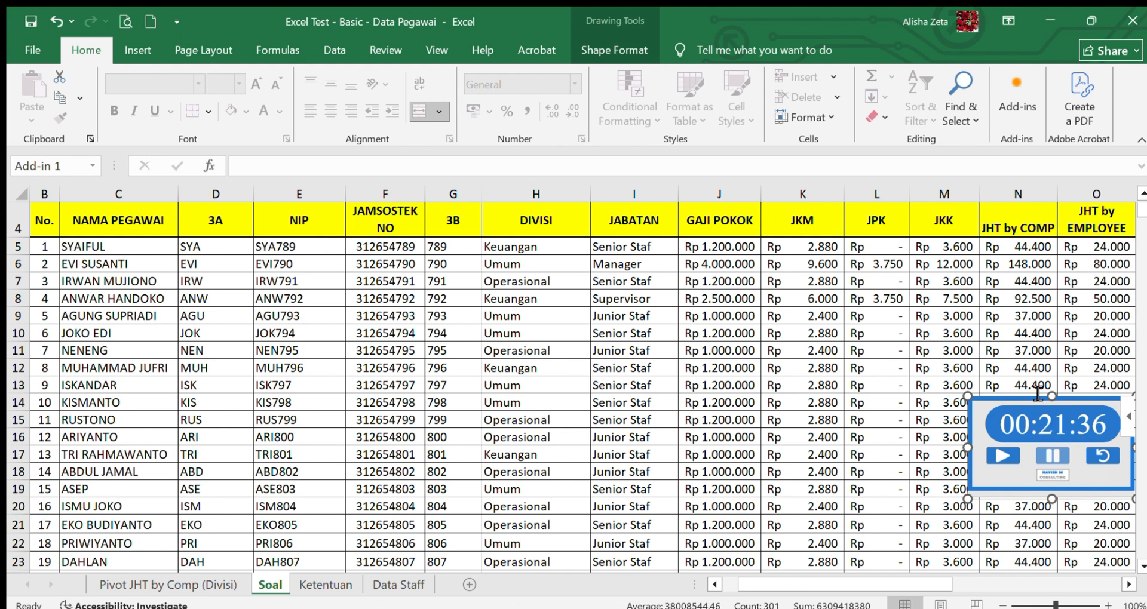
{"action": "left_click", "coordinate": [878, 316]}
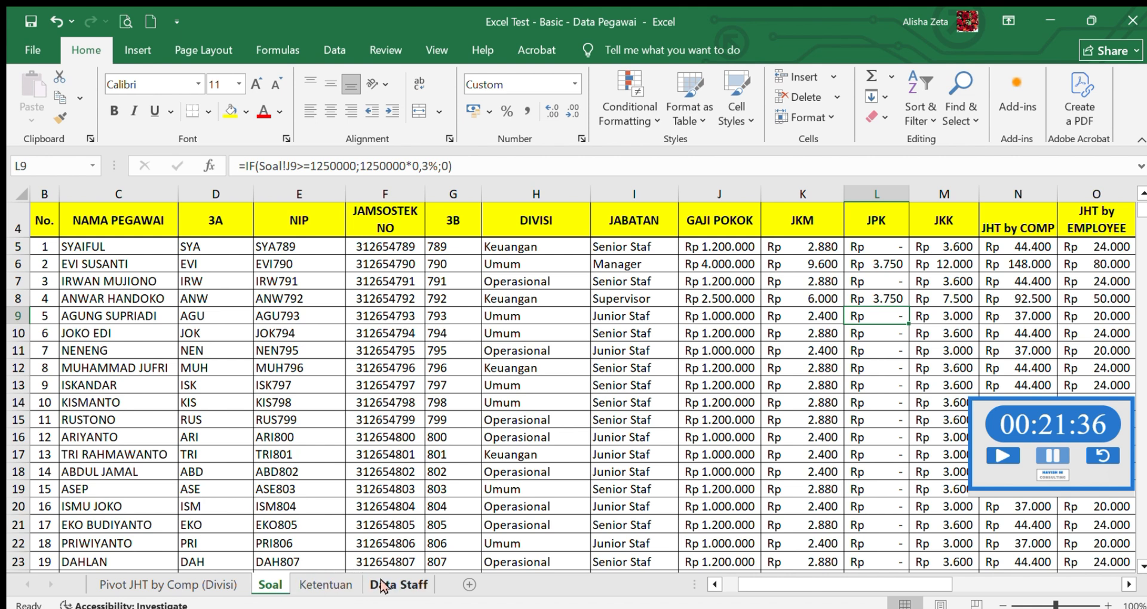
{"action": "left_click", "coordinate": [222, 583]}
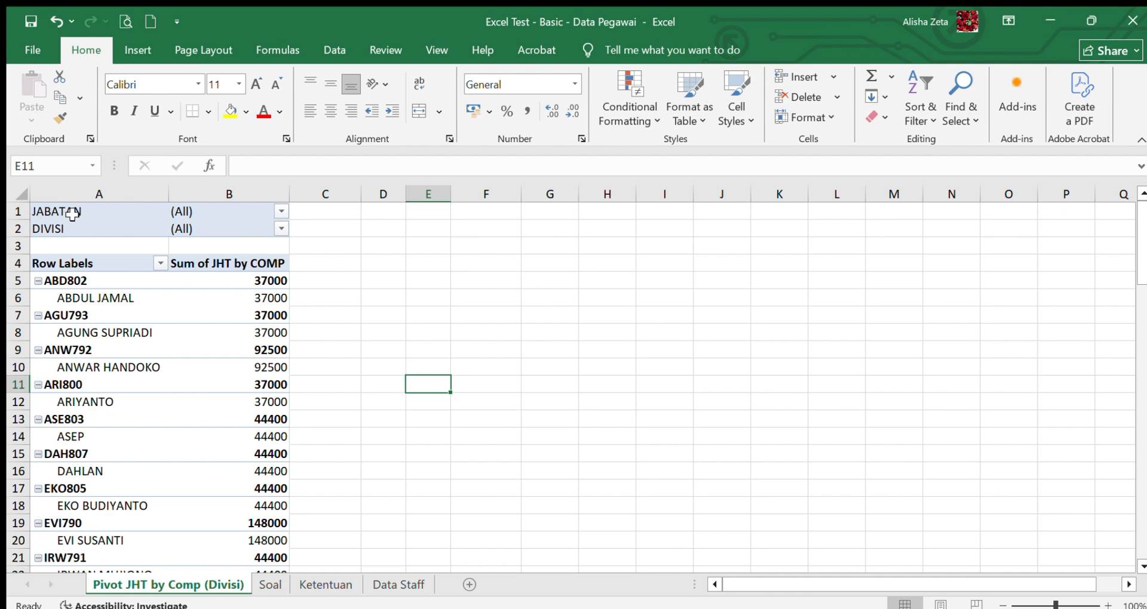
- Review the Divisi pivot table down to its Grand Total and check which fields it uses as rows, filters and values
{"action": "left_click_drag", "start_coordinate": [75, 211], "coordinate": [260, 277]}
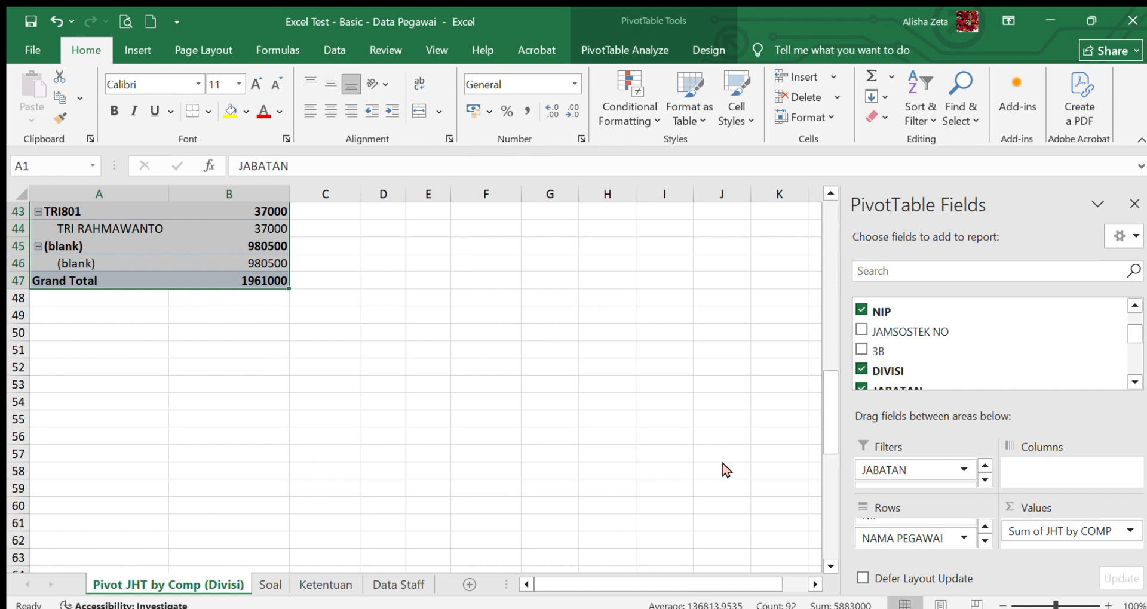
{"action": "left_click", "coordinate": [984, 527]}
{"action": "left_click", "coordinate": [984, 540]}
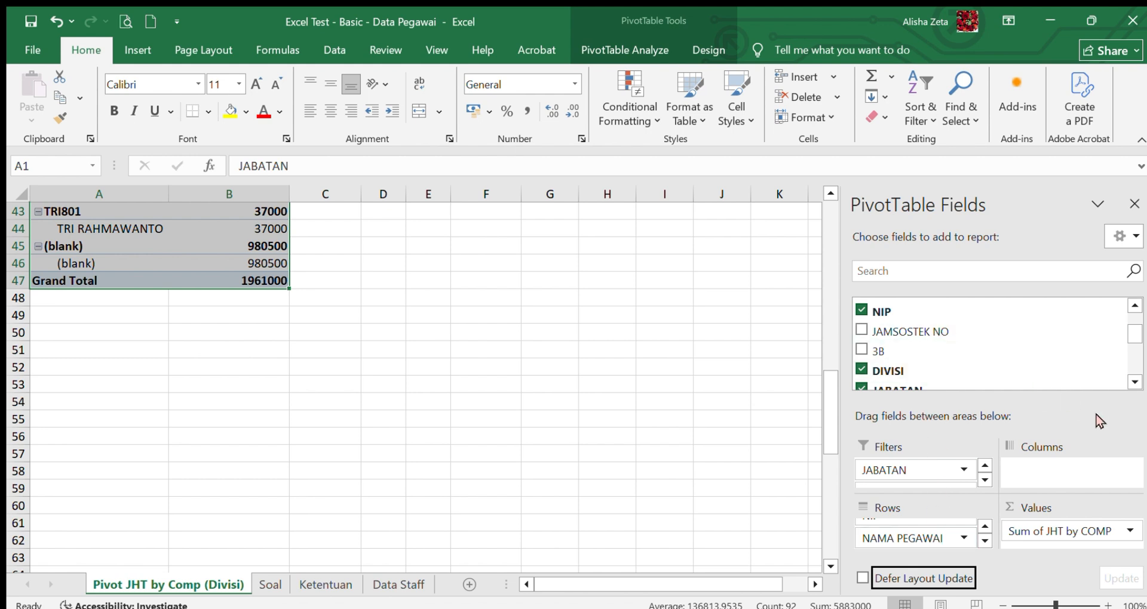
{"action": "left_click_drag", "start_coordinate": [1126, 328], "coordinate": [1133, 420]}
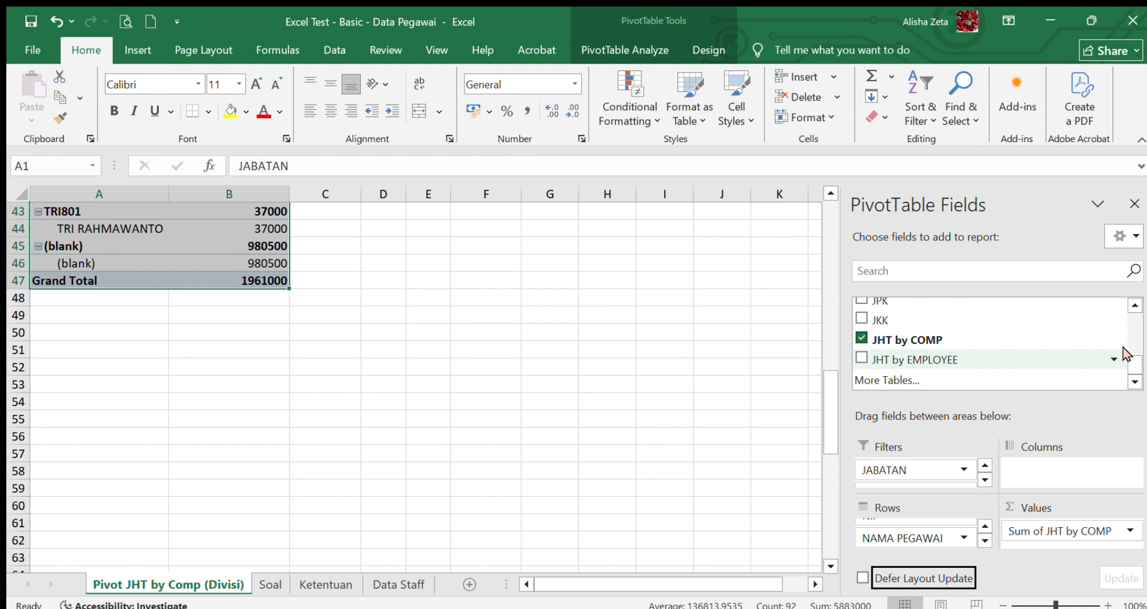
{"action": "left_click_drag", "start_coordinate": [1128, 358], "coordinate": [1134, 333]}
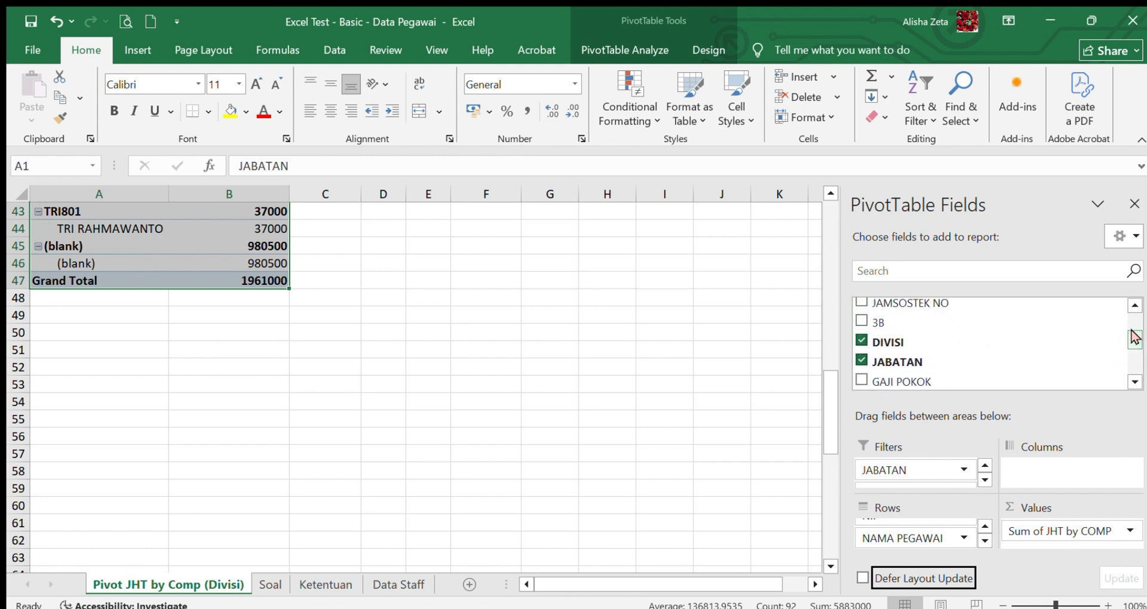
{"action": "left_click", "coordinate": [984, 480]}
{"action": "left_click", "coordinate": [984, 465]}
{"action": "left_click", "coordinate": [982, 479]}
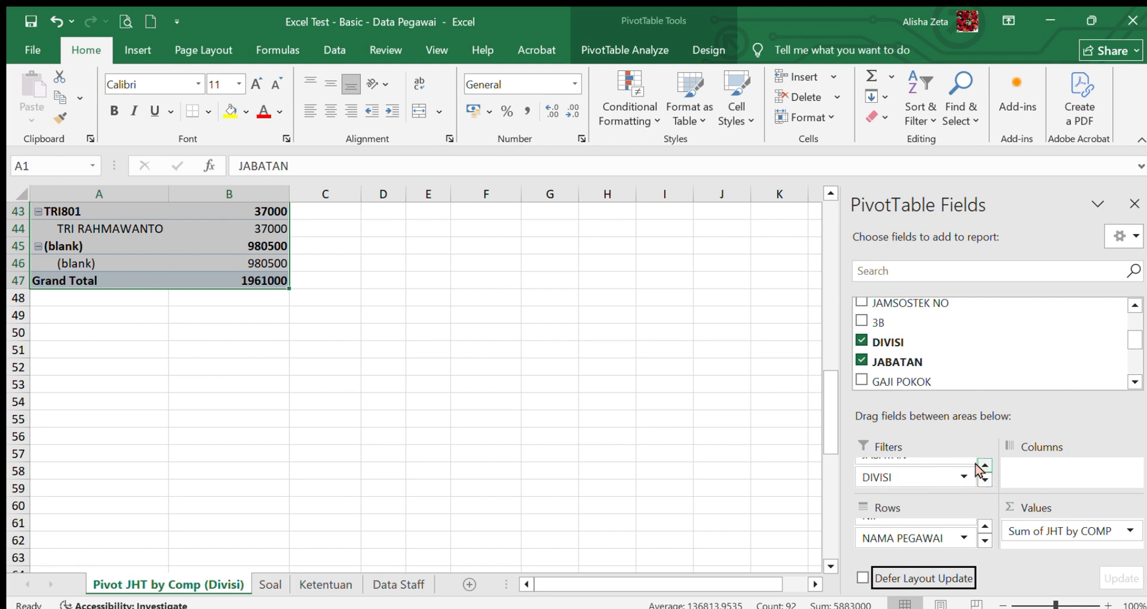
{"action": "left_click", "coordinate": [984, 466]}
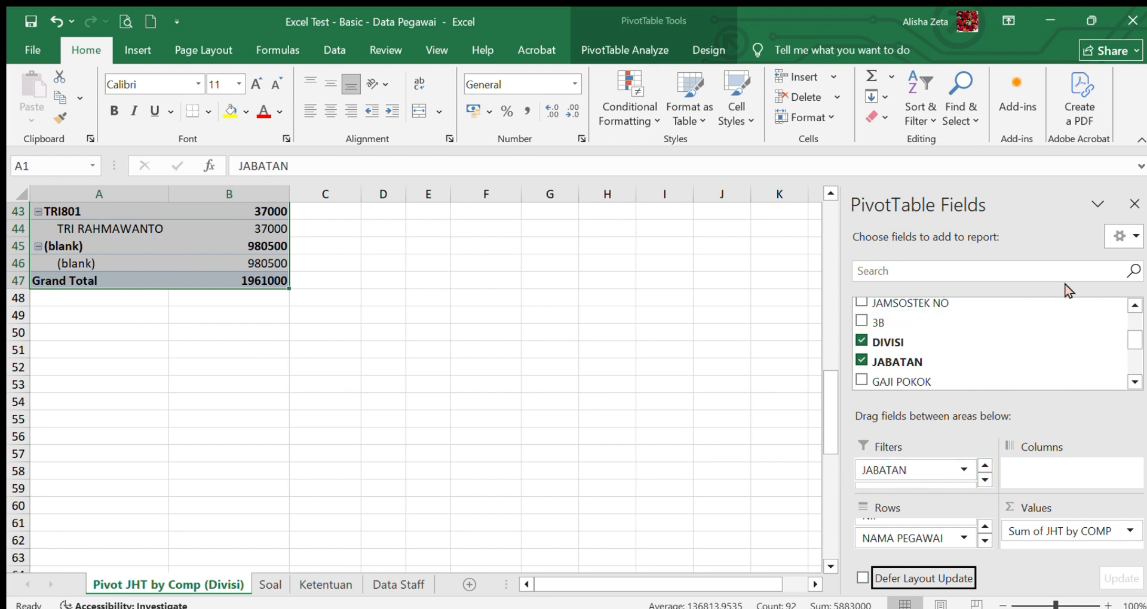
{"action": "left_click", "coordinate": [1133, 204]}
{"action": "left_click_drag", "start_coordinate": [1141, 440], "coordinate": [1142, 280]}
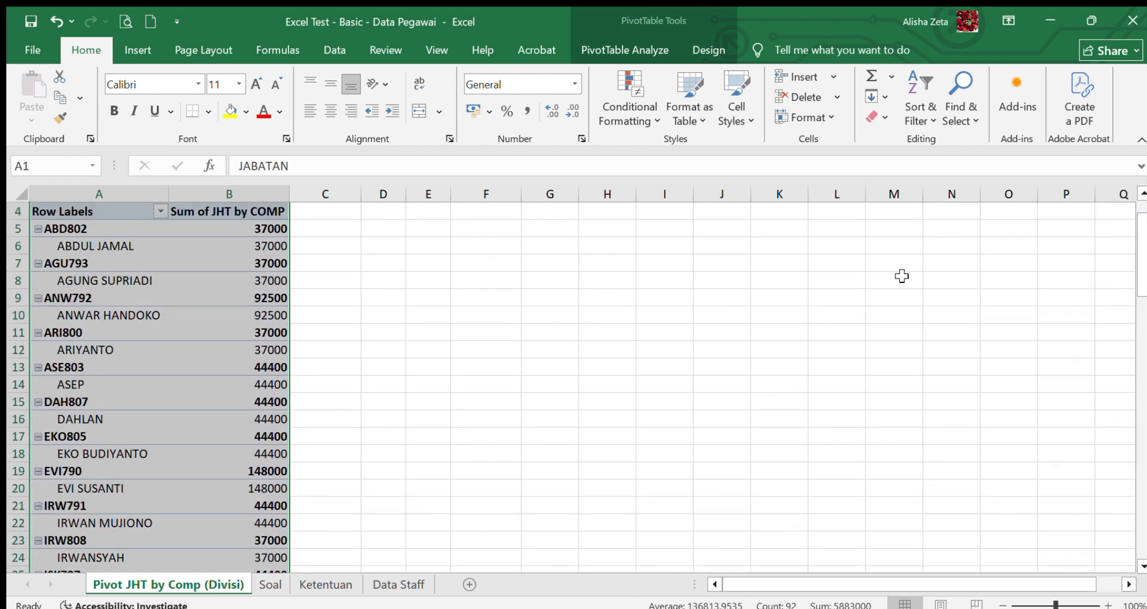
{"action": "left_click", "coordinate": [1142, 197]}
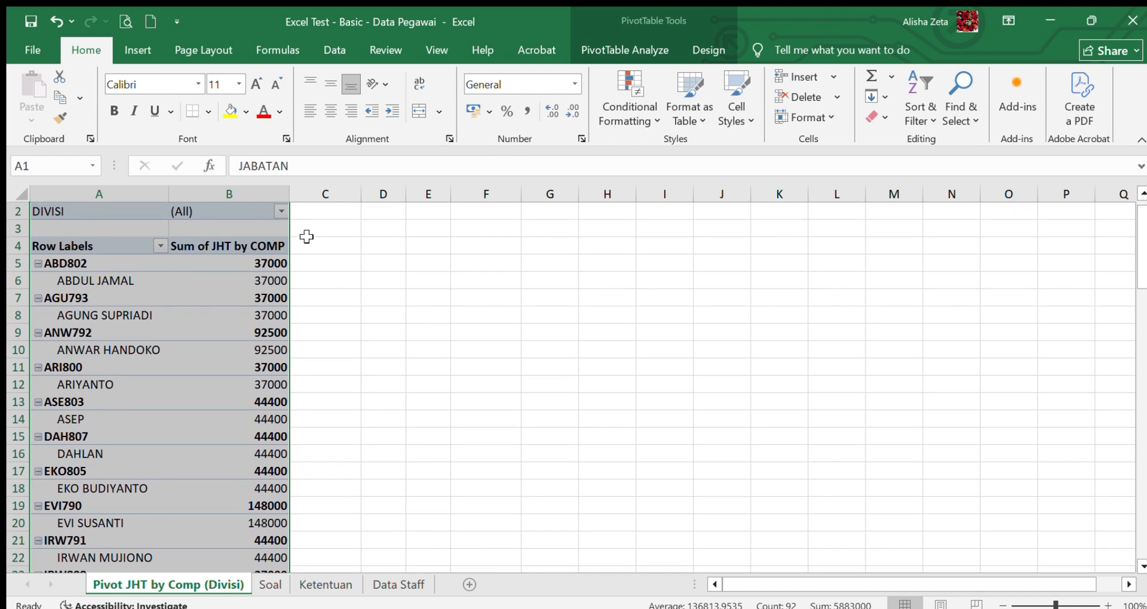
{"action": "left_click", "coordinate": [455, 331]}
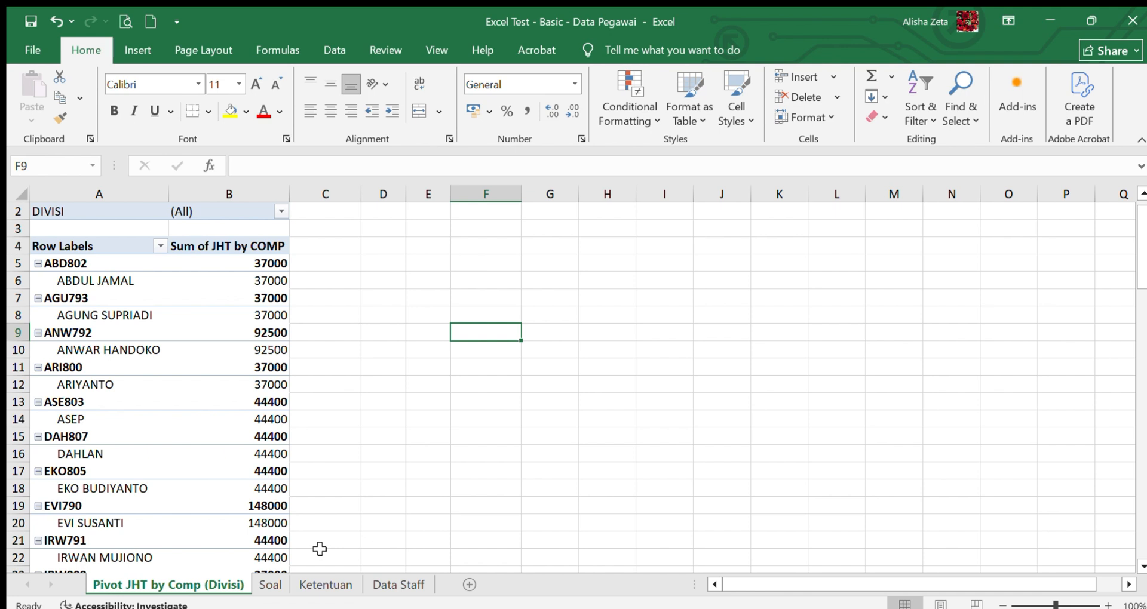
- Rename the pivot table's sheet as Pivot JHT(Divisi & Jabatan)
{"action": "double_click", "coordinate": [230, 585]}
{"action": "left_click", "coordinate": [179, 587]}
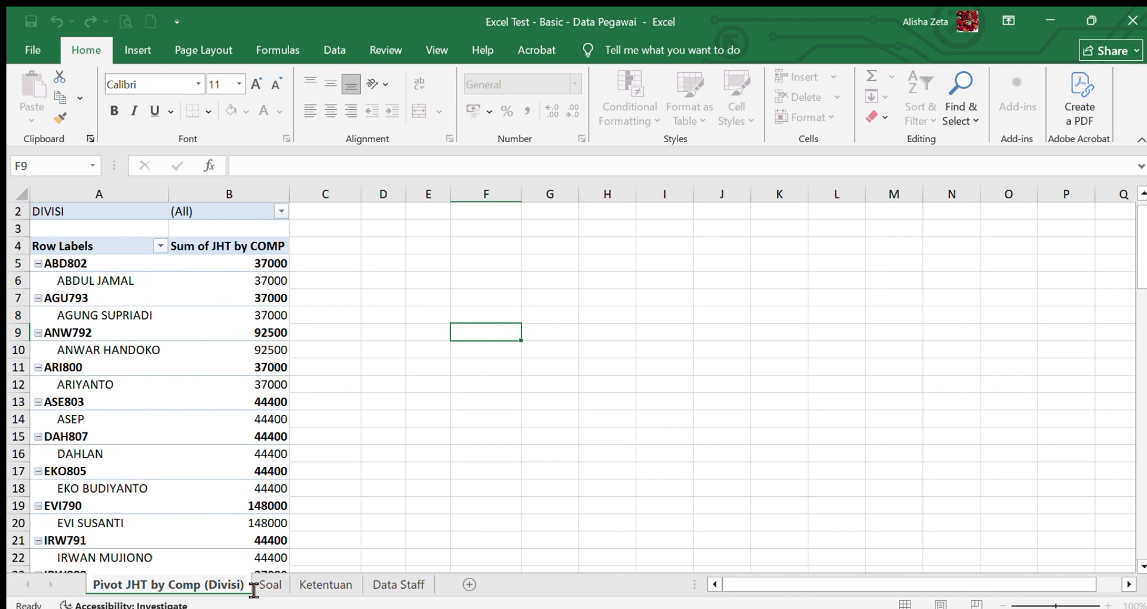
{"action": "type", "text": "&Laba"}
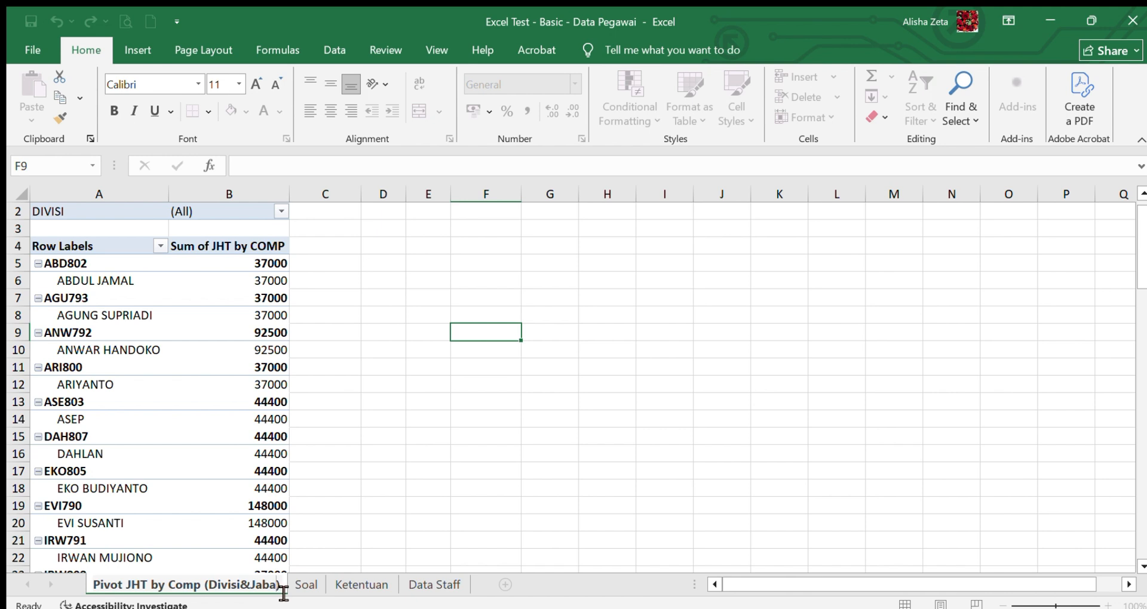
{"action": "left_click_drag", "start_coordinate": [283, 593], "coordinate": [156, 590]}
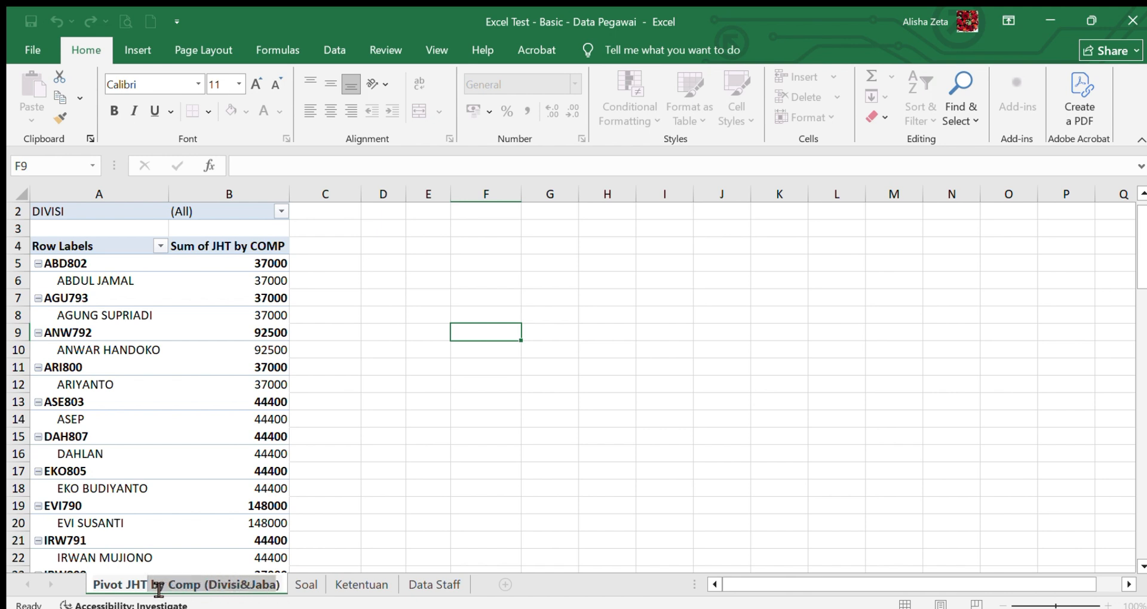
{"action": "type", "text": "()"}
{"action": "key", "text": "Return"}
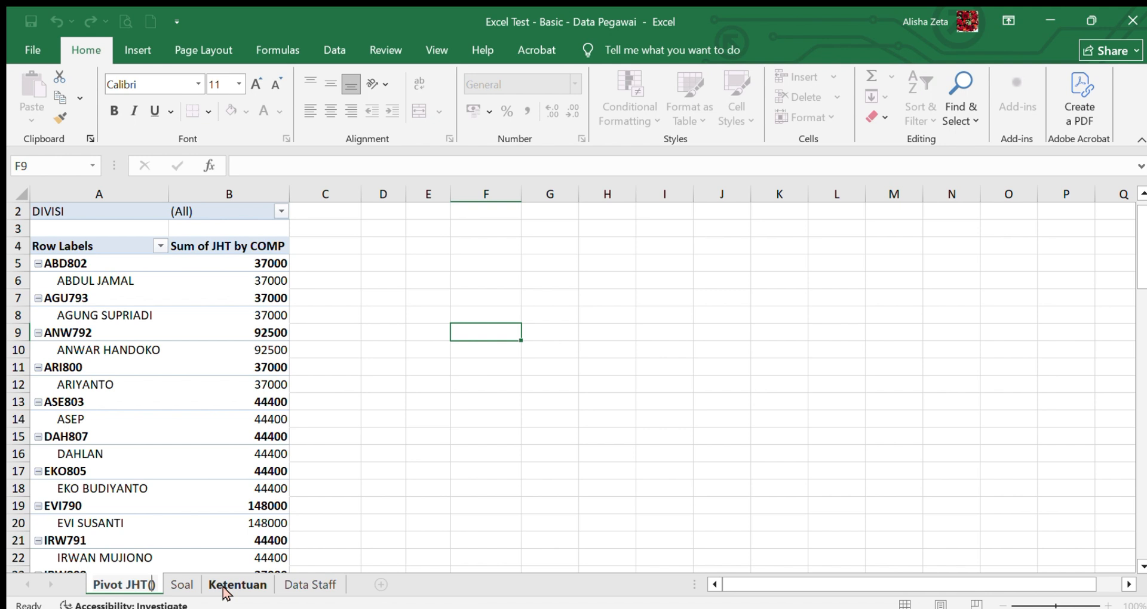
{"action": "type", "text": "Divisi "}
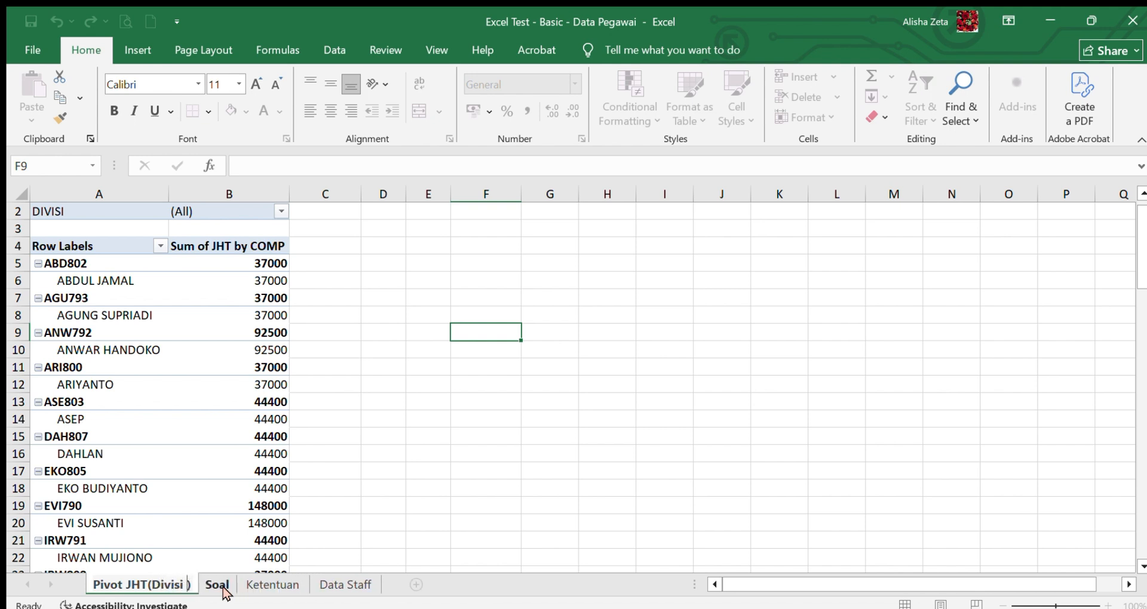
{"action": "type", "text": "& "}
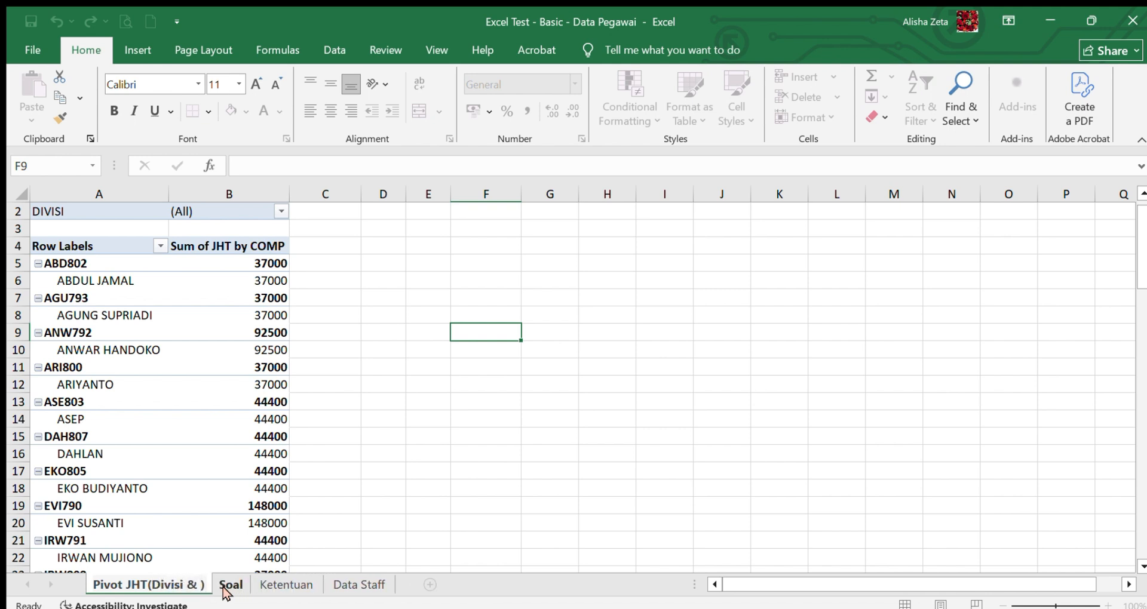
{"action": "type", "text": "Jabatan"}
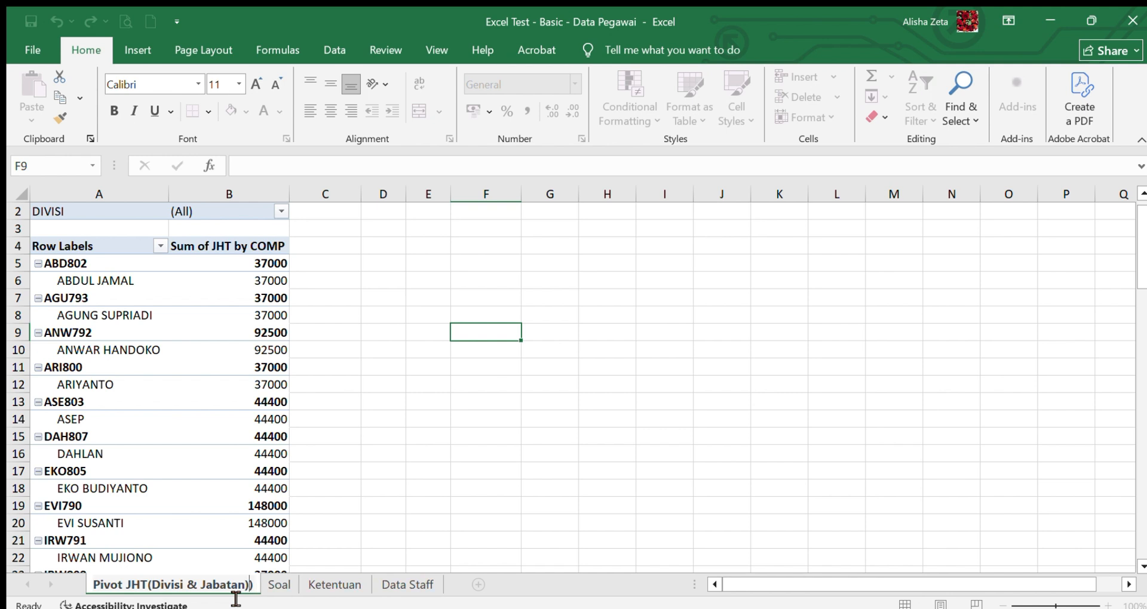
{"action": "key", "text": "Return"}
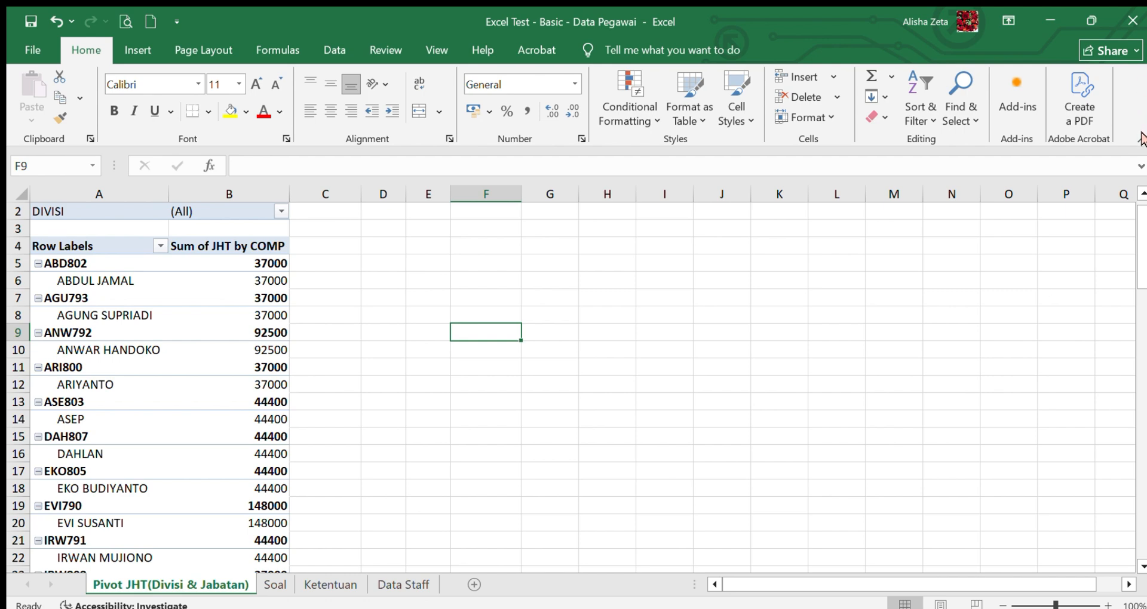
- Set the font of the whole employee table on the Soal sheet to Garamond, size 12
{"action": "left_click", "coordinate": [89, 218]}
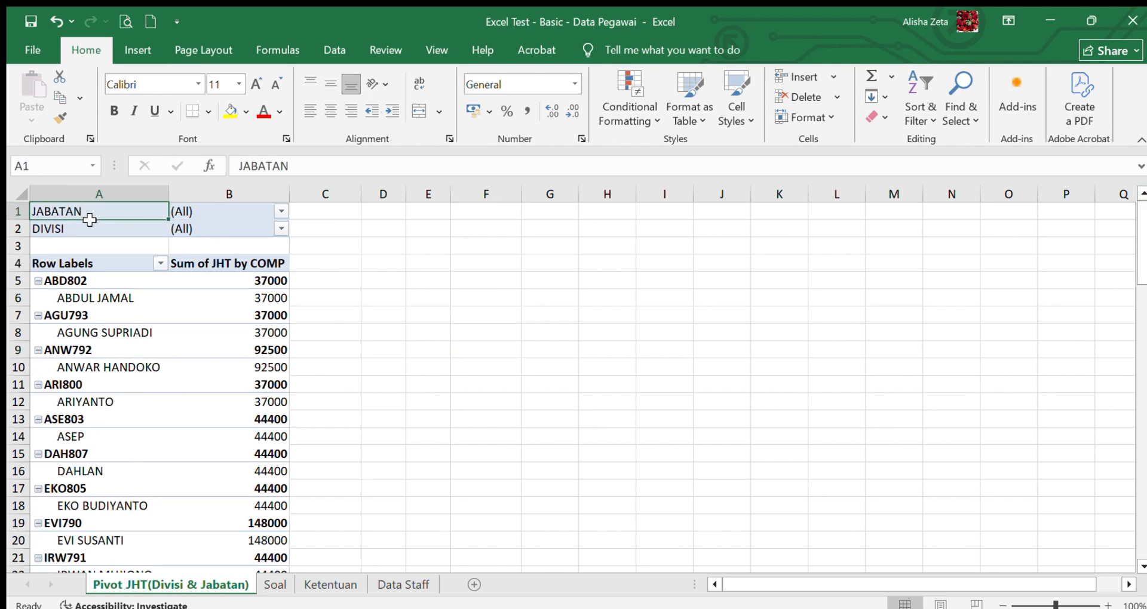
{"action": "left_click", "coordinate": [89, 226]}
{"action": "left_click", "coordinate": [275, 584]}
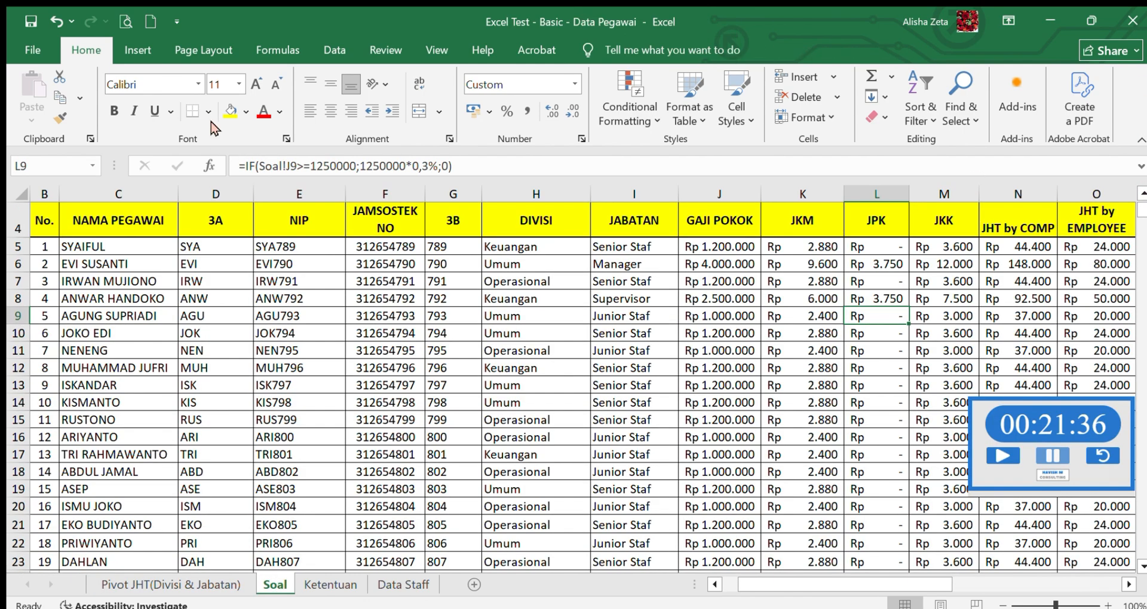
{"action": "left_click", "coordinate": [138, 263]}
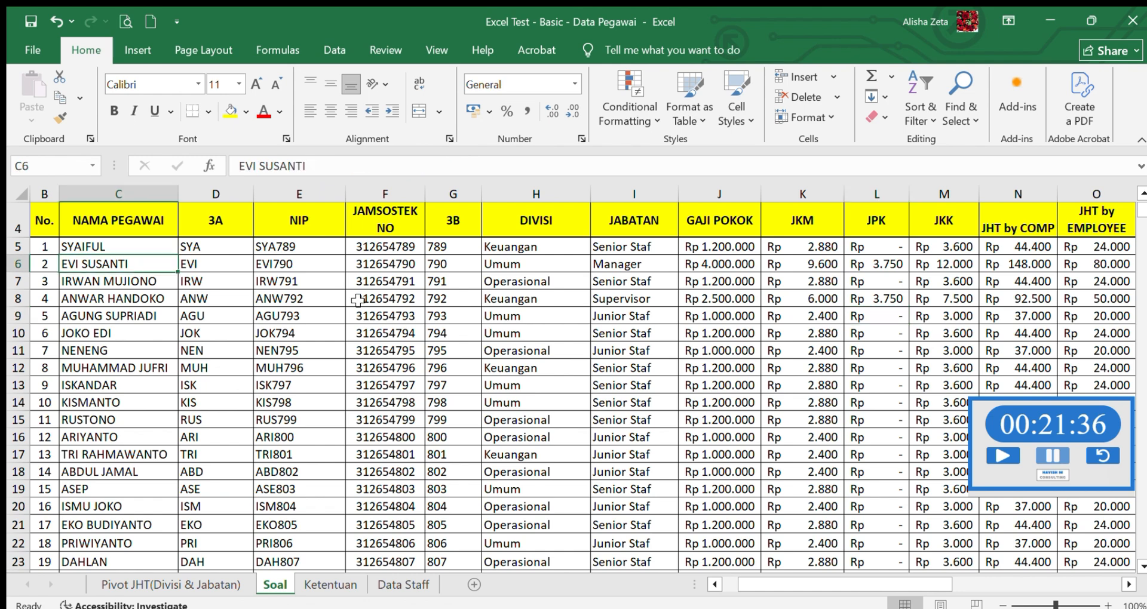
{"action": "key", "text": "ctrl+a"}
{"action": "left_click", "coordinate": [157, 91]}
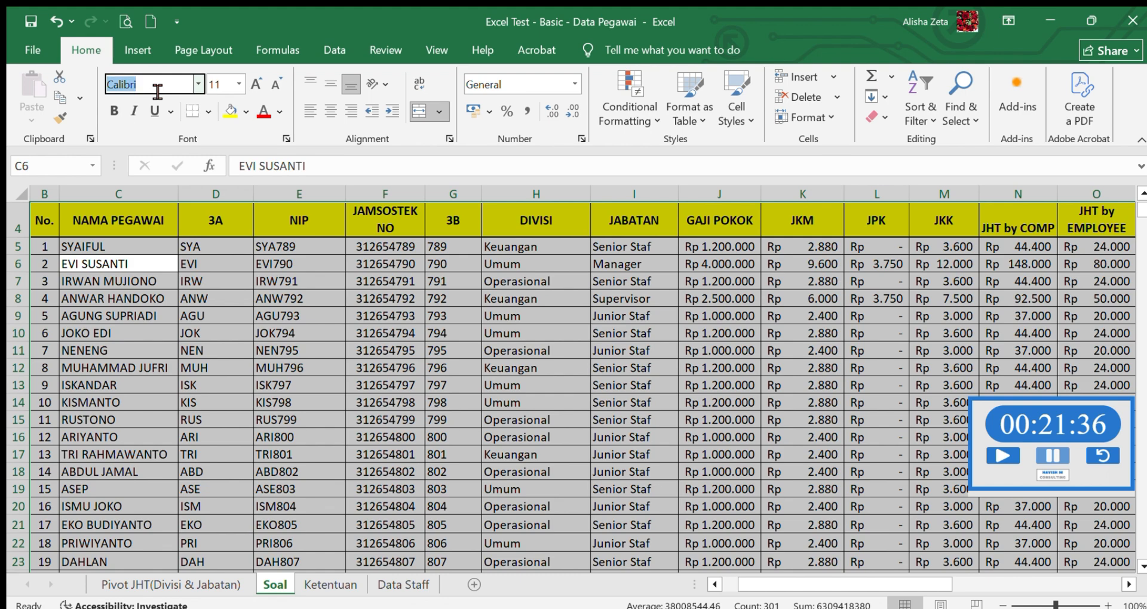
{"action": "type", "text": "Garamond"}
{"action": "key", "text": "Tab"}
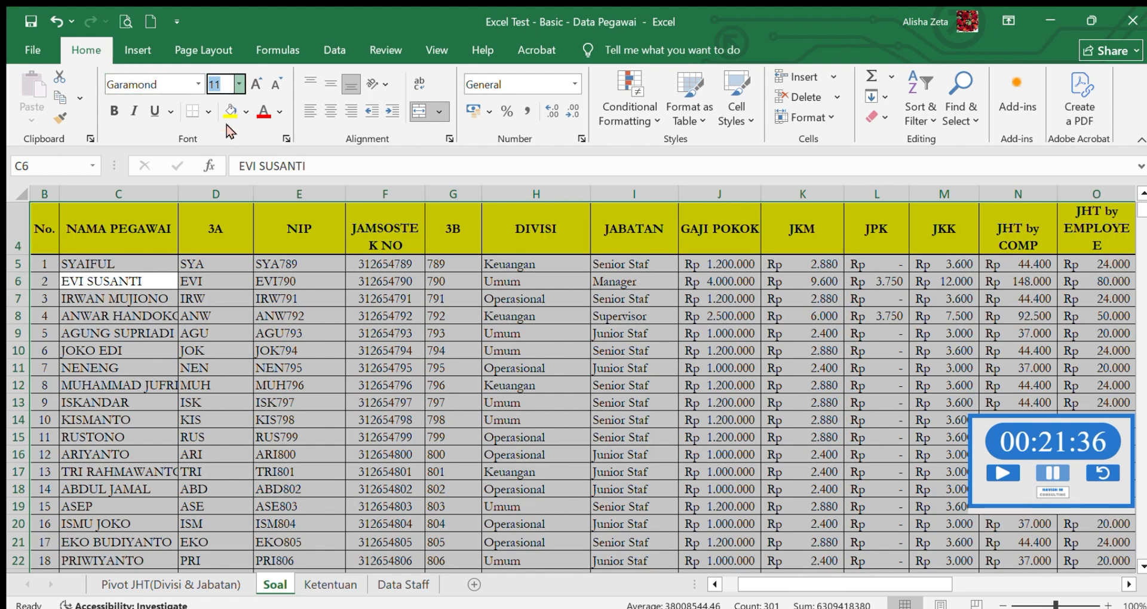
{"action": "type", "text": "12"}
{"action": "key", "text": "Return"}
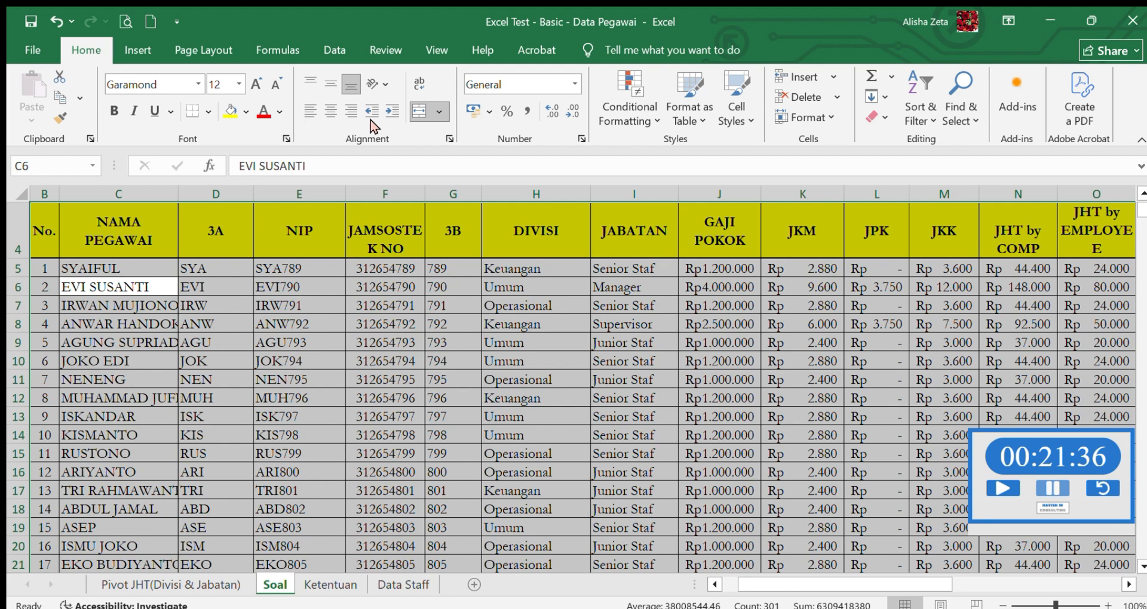
- Centre the employee table's contents both horizontally and vertically
{"action": "left_click", "coordinate": [326, 112]}
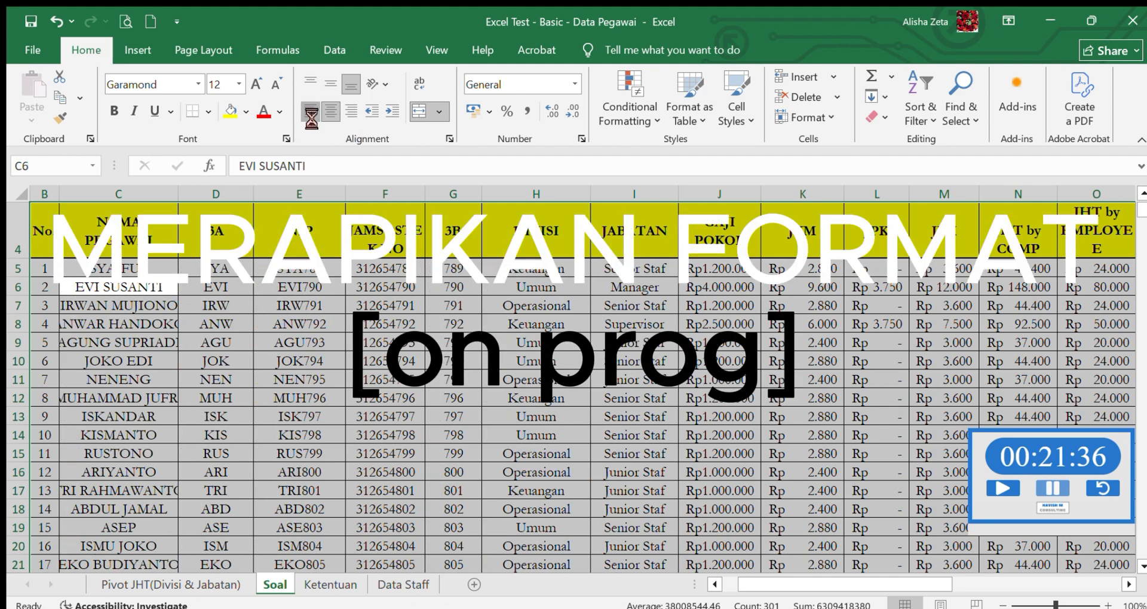
{"action": "left_click", "coordinate": [332, 85]}
{"action": "left_click", "coordinate": [214, 268]}
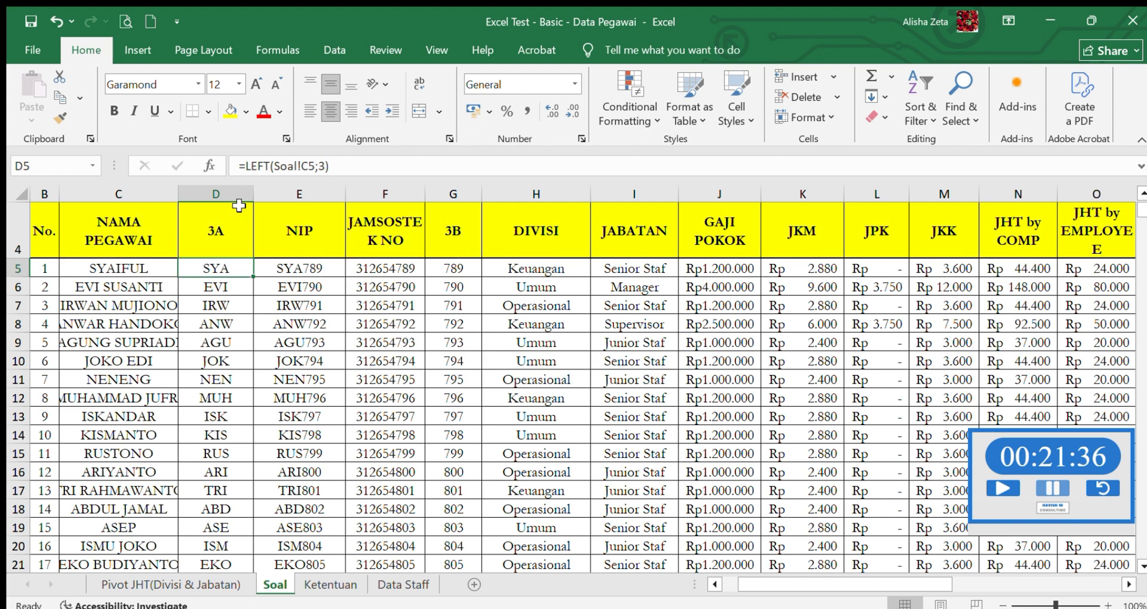
- Autofit the column widths of the whole employee table on the Soal sheet, from No. through JHT by EMPLOYEE
{"action": "double_click", "coordinate": [253, 194]}
{"action": "left_click", "coordinate": [57, 22]}
{"action": "left_click", "coordinate": [90, 233]}
{"action": "key", "text": "ctrl+a"}
{"action": "key", "text": "alt+h"}
{"action": "key", "text": "o"}
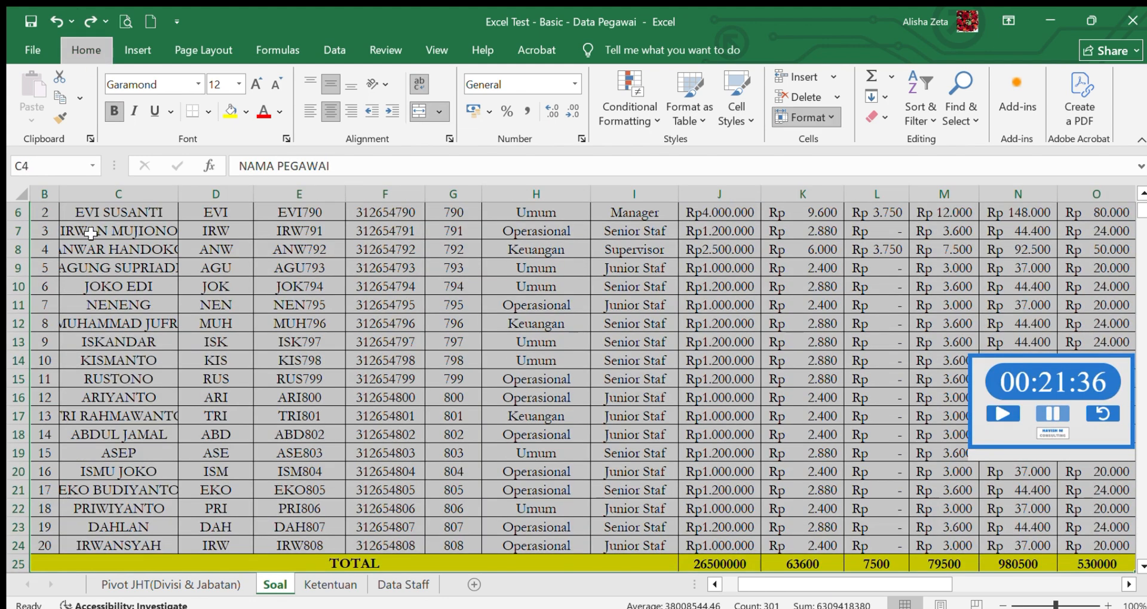
{"action": "key", "text": "i"}
{"action": "scroll", "coordinate": [90, 234], "scroll_direction": "up", "scroll_amount": 2}
{"action": "left_click", "coordinate": [494, 429]}
{"action": "left_click", "coordinate": [913, 286]}
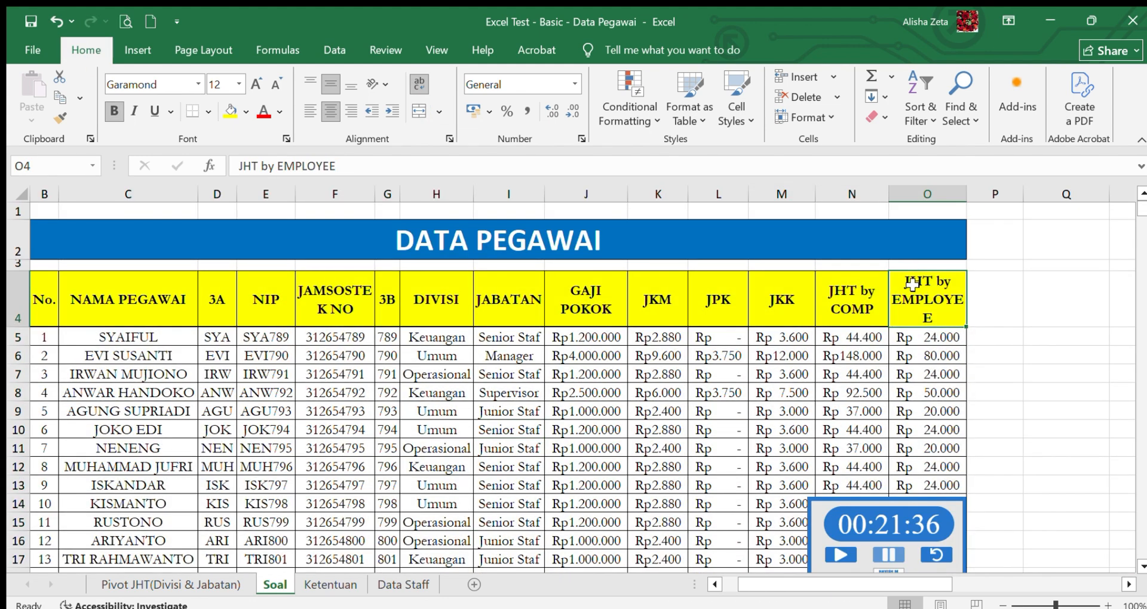
{"action": "left_click", "coordinate": [185, 373]}
{"action": "left_click", "coordinate": [174, 339]}
{"action": "key", "text": "ctrl+shift+Down"}
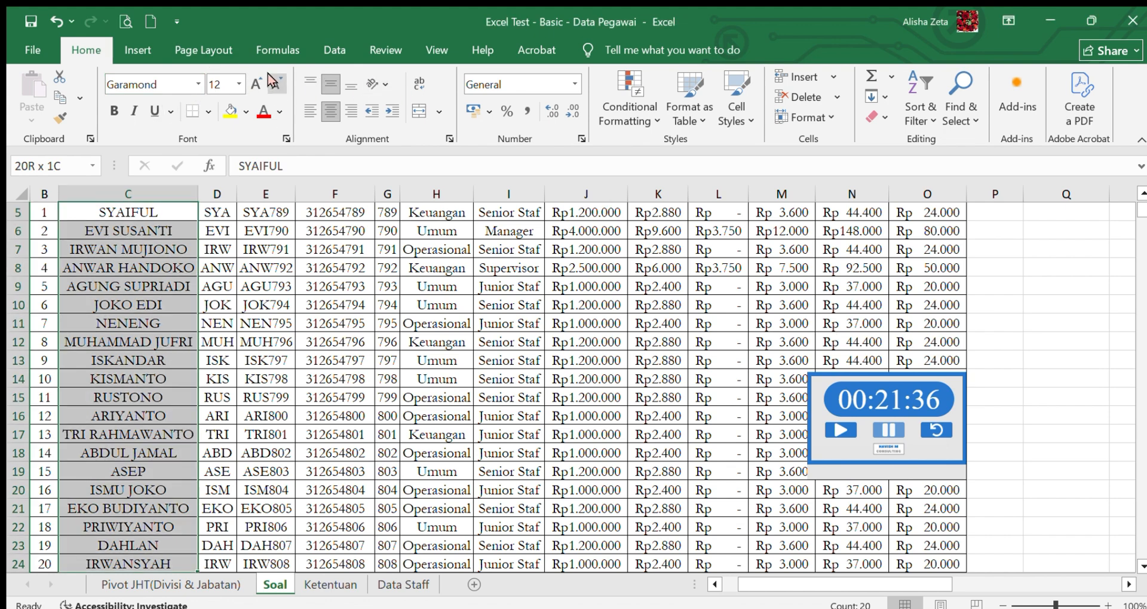
{"action": "left_click", "coordinate": [146, 266]}
{"action": "left_click_drag", "start_coordinate": [1141, 210], "coordinate": [1142, 206]}
{"action": "left_click", "coordinate": [131, 336]}
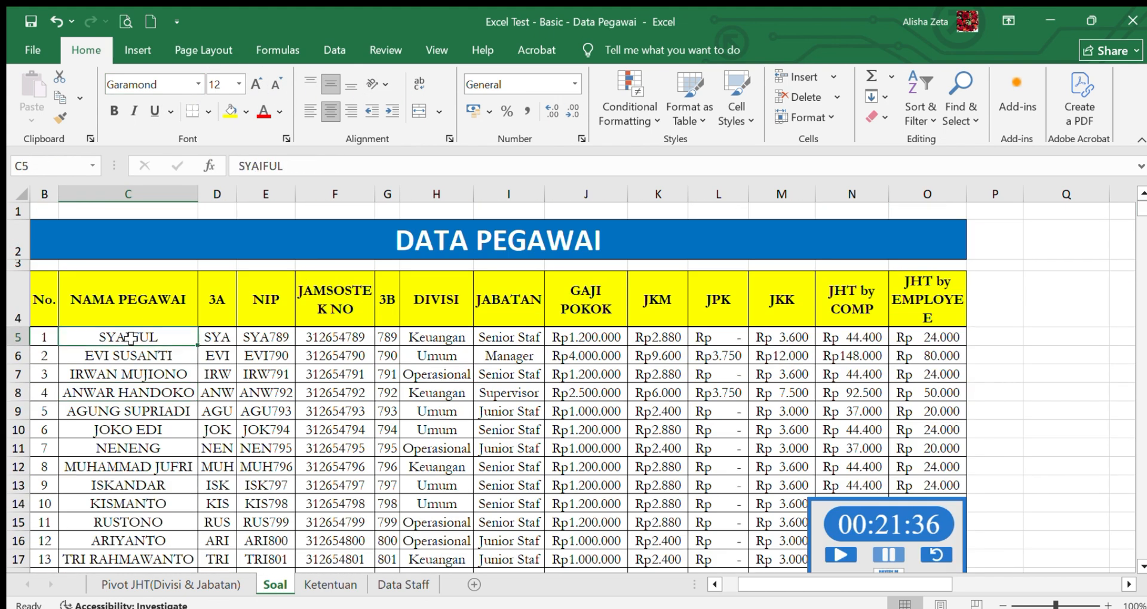
{"action": "key", "text": "shift+Down"}
{"action": "key", "text": "shift+Up"}
{"action": "key", "text": "shift+Down"}
{"action": "key", "text": "shift+Down"}
{"action": "left_click", "coordinate": [163, 350]}
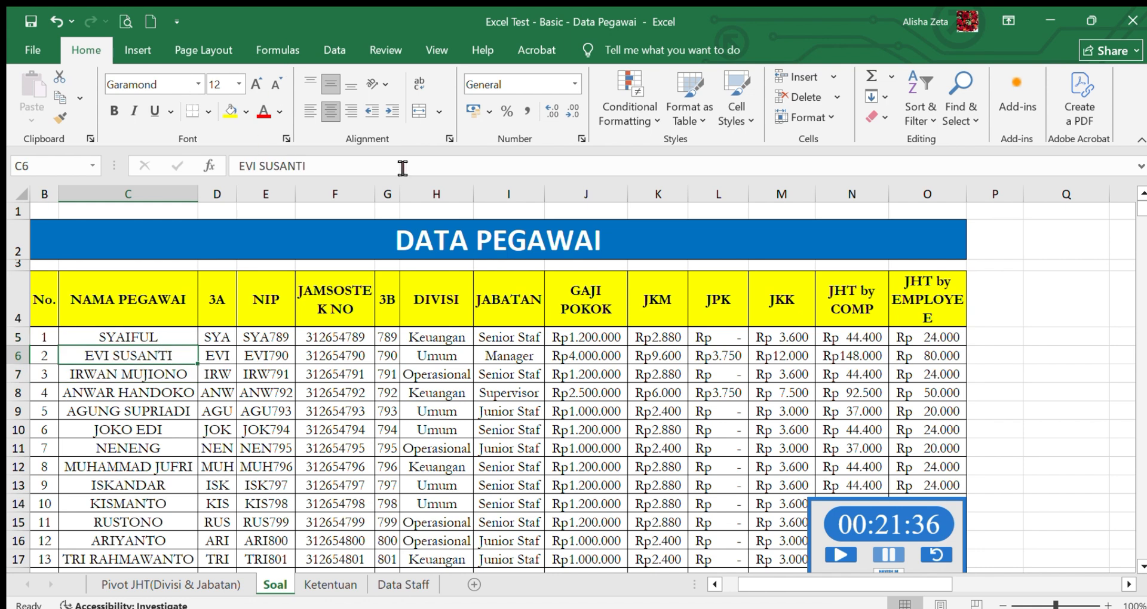